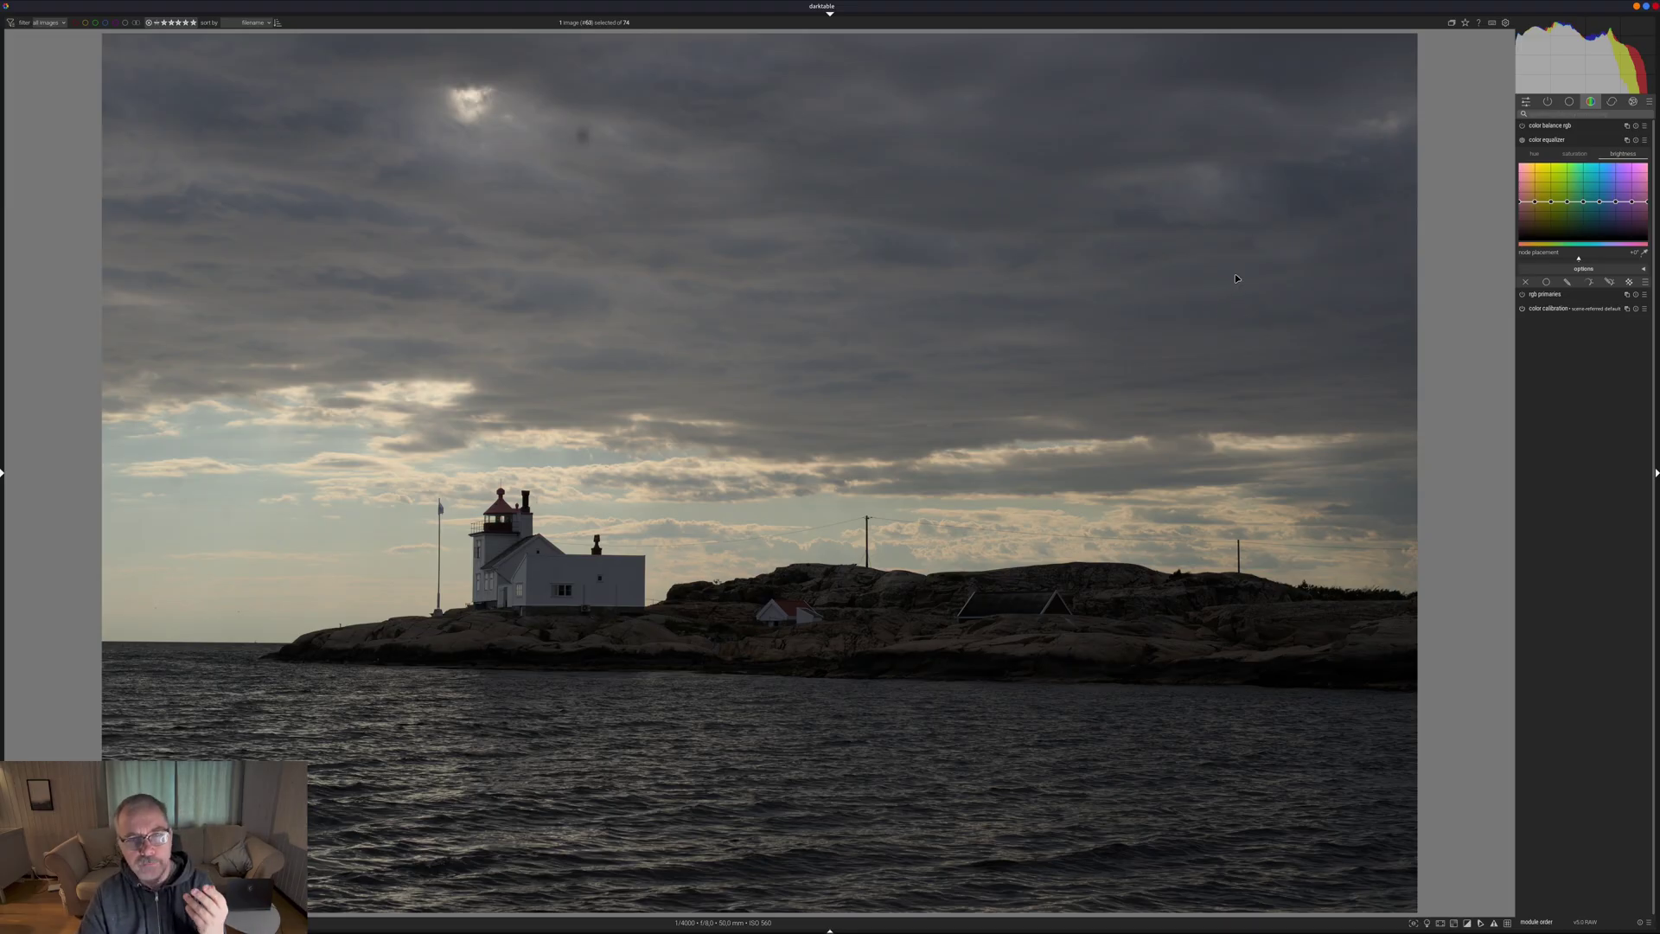
# - Expand the color calibration module for the lighthouse photo
pyautogui.click(1575, 308)
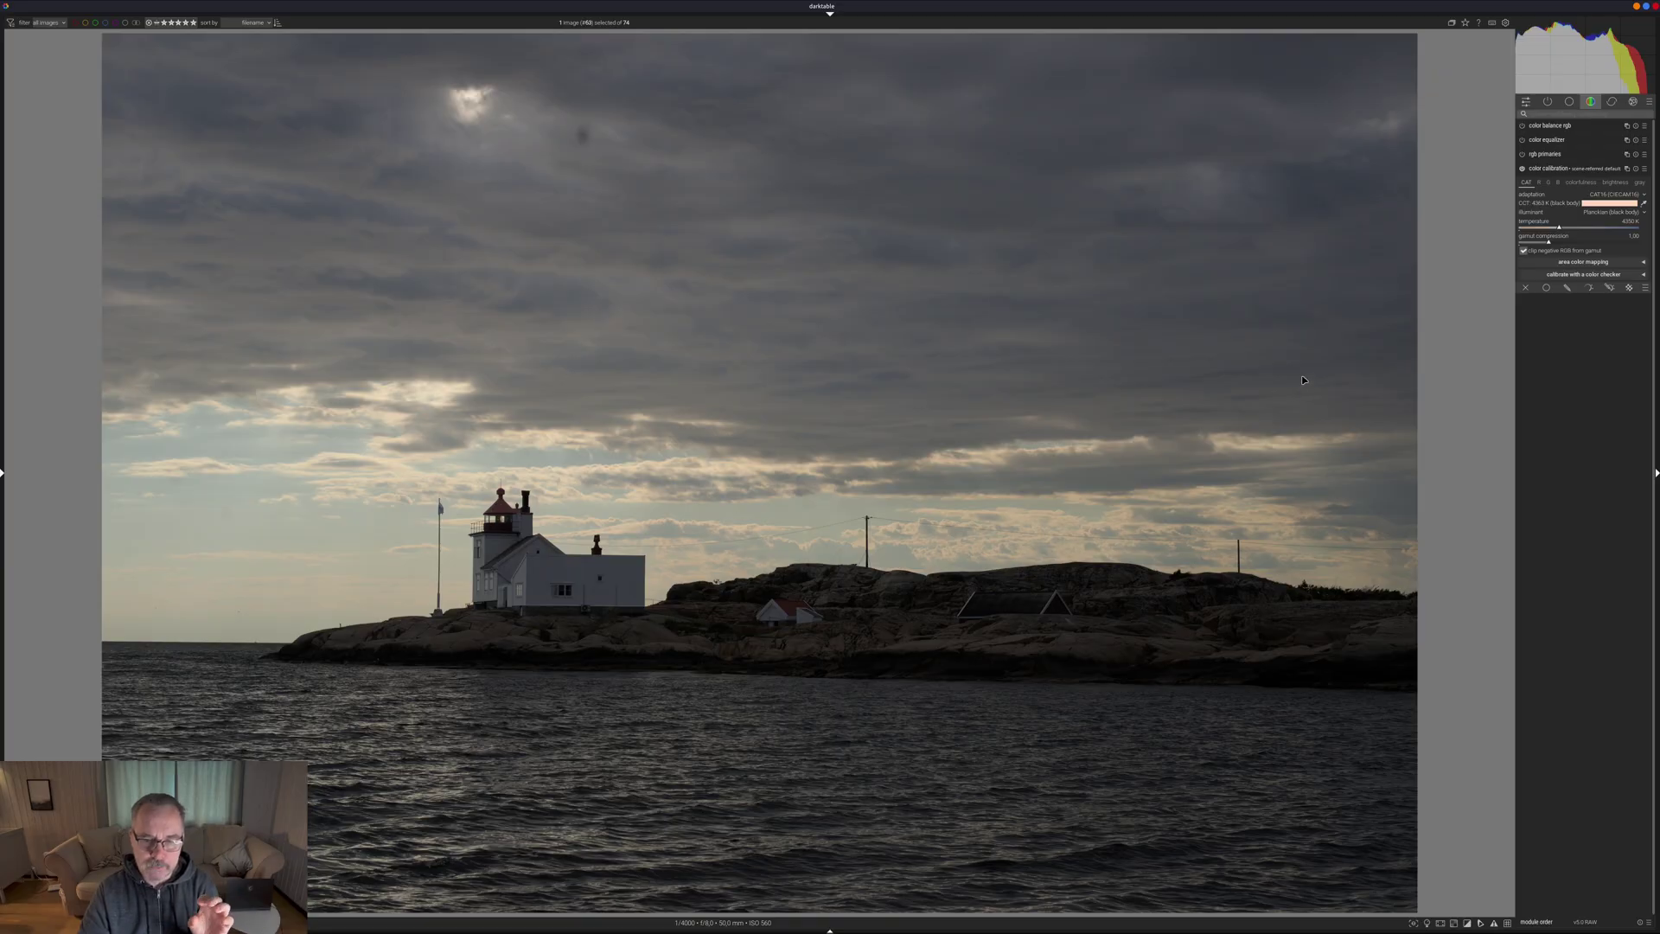
# - Show color calibration's CAT tab with CAT16 and a Planckian 4350 K illuminant
pyautogui.click(1566, 167)
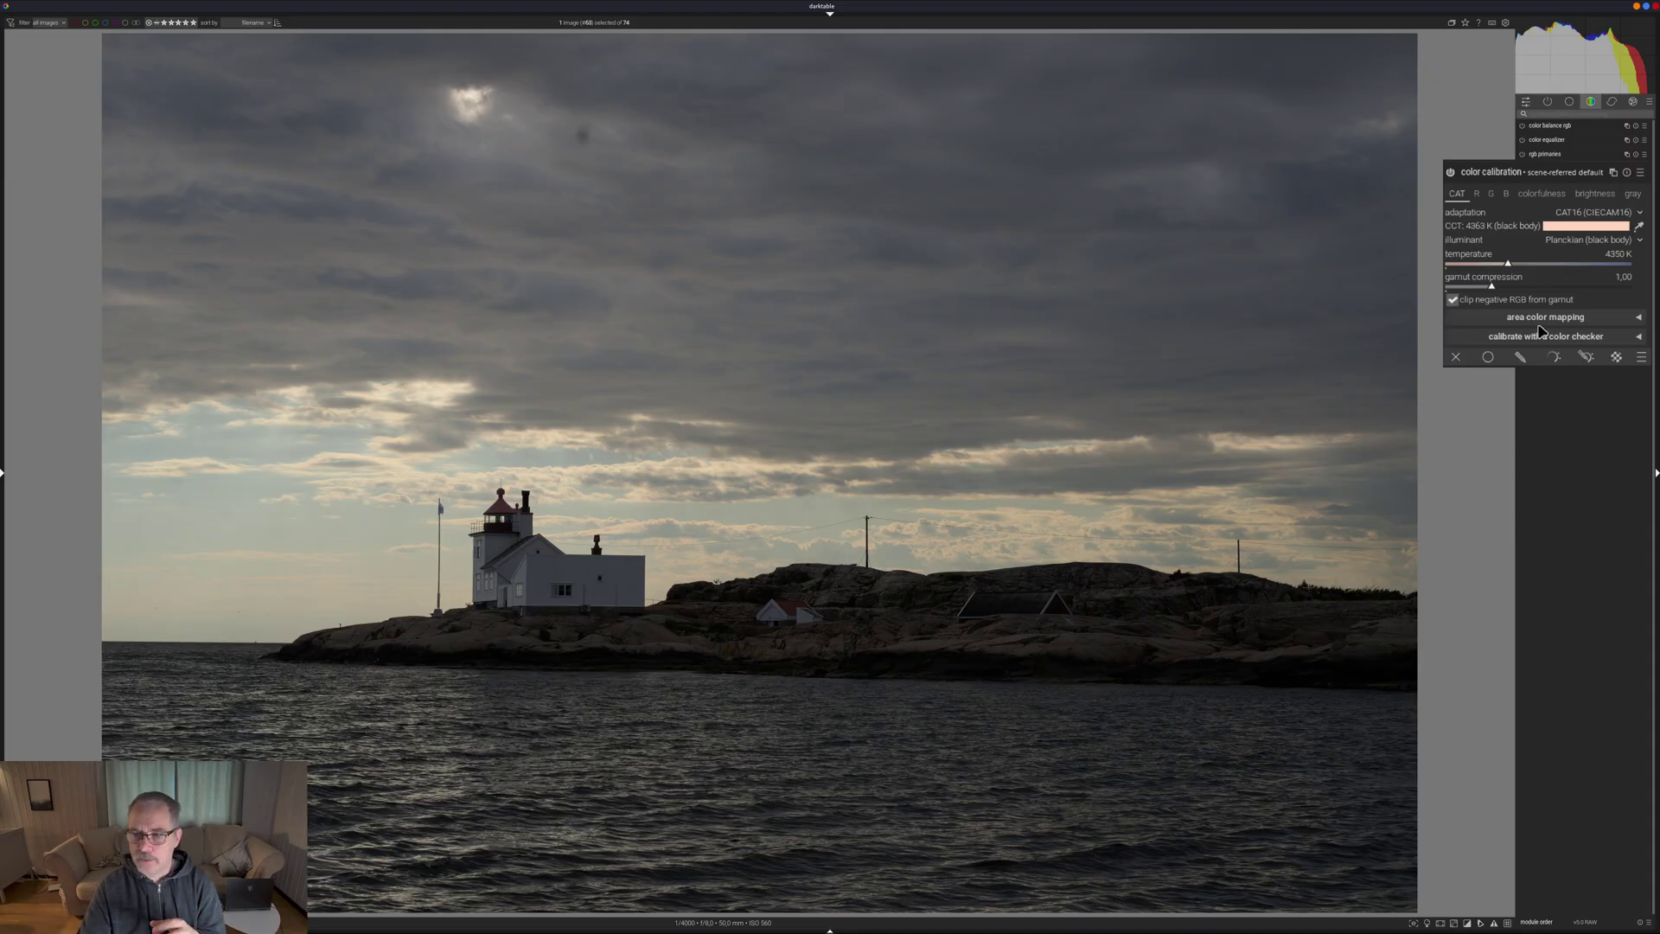
# - Test the illuminant eyedropper and a warmer temperature, resetting color calibration between tries
pyautogui.click(1640, 227)
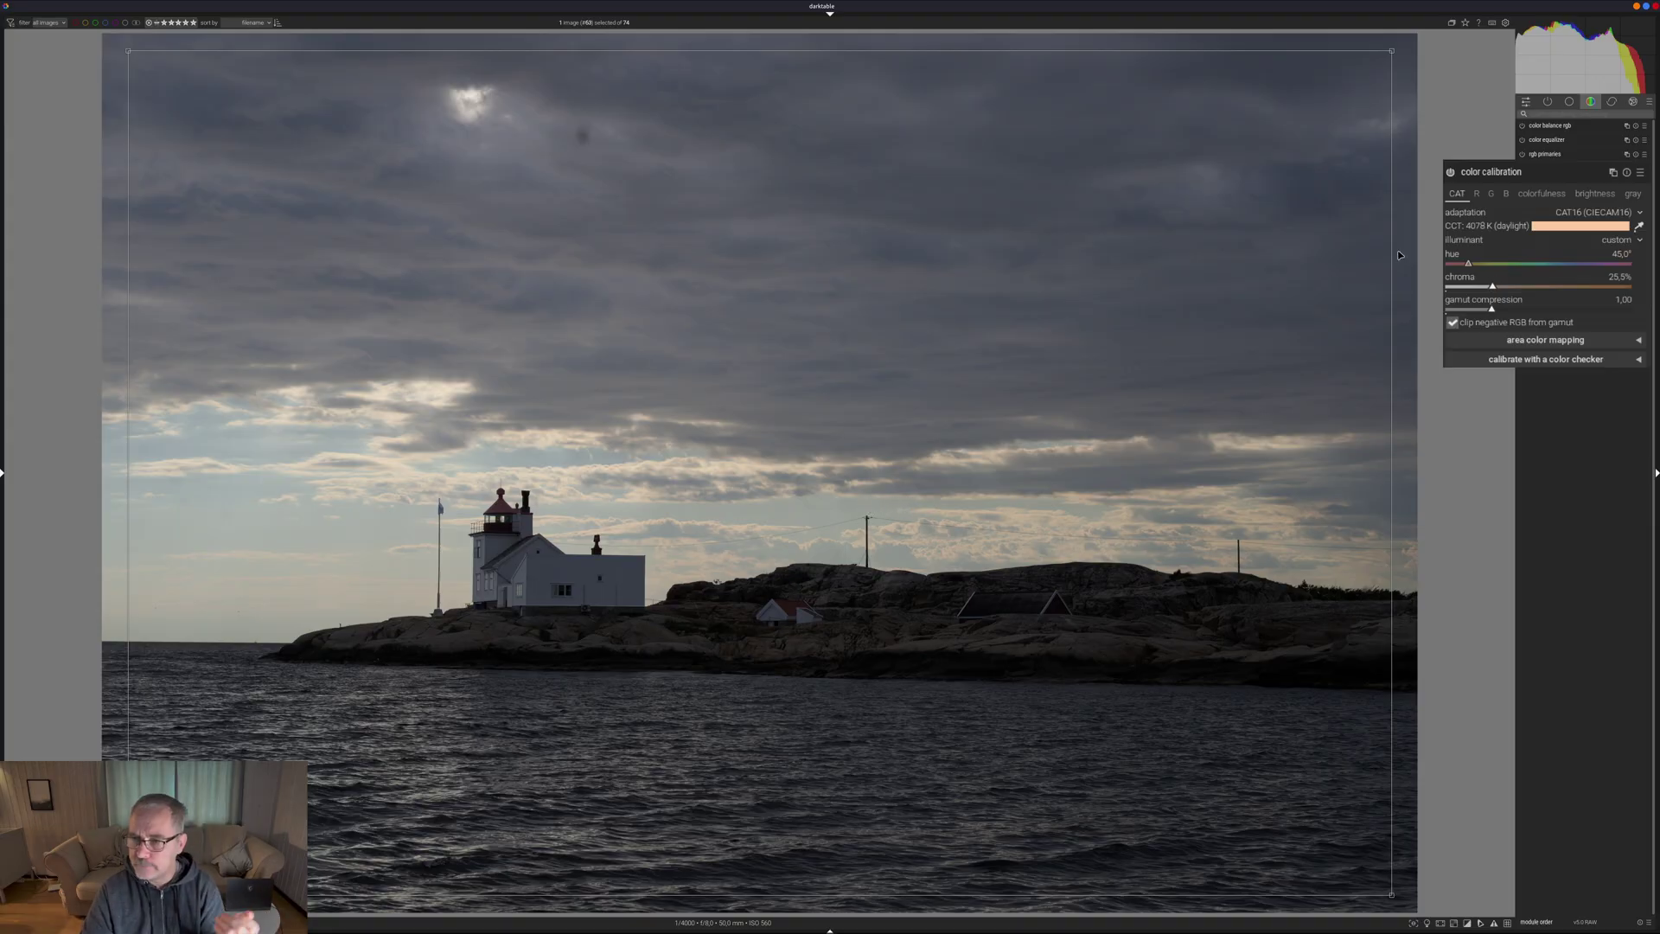
pyautogui.click(1627, 172)
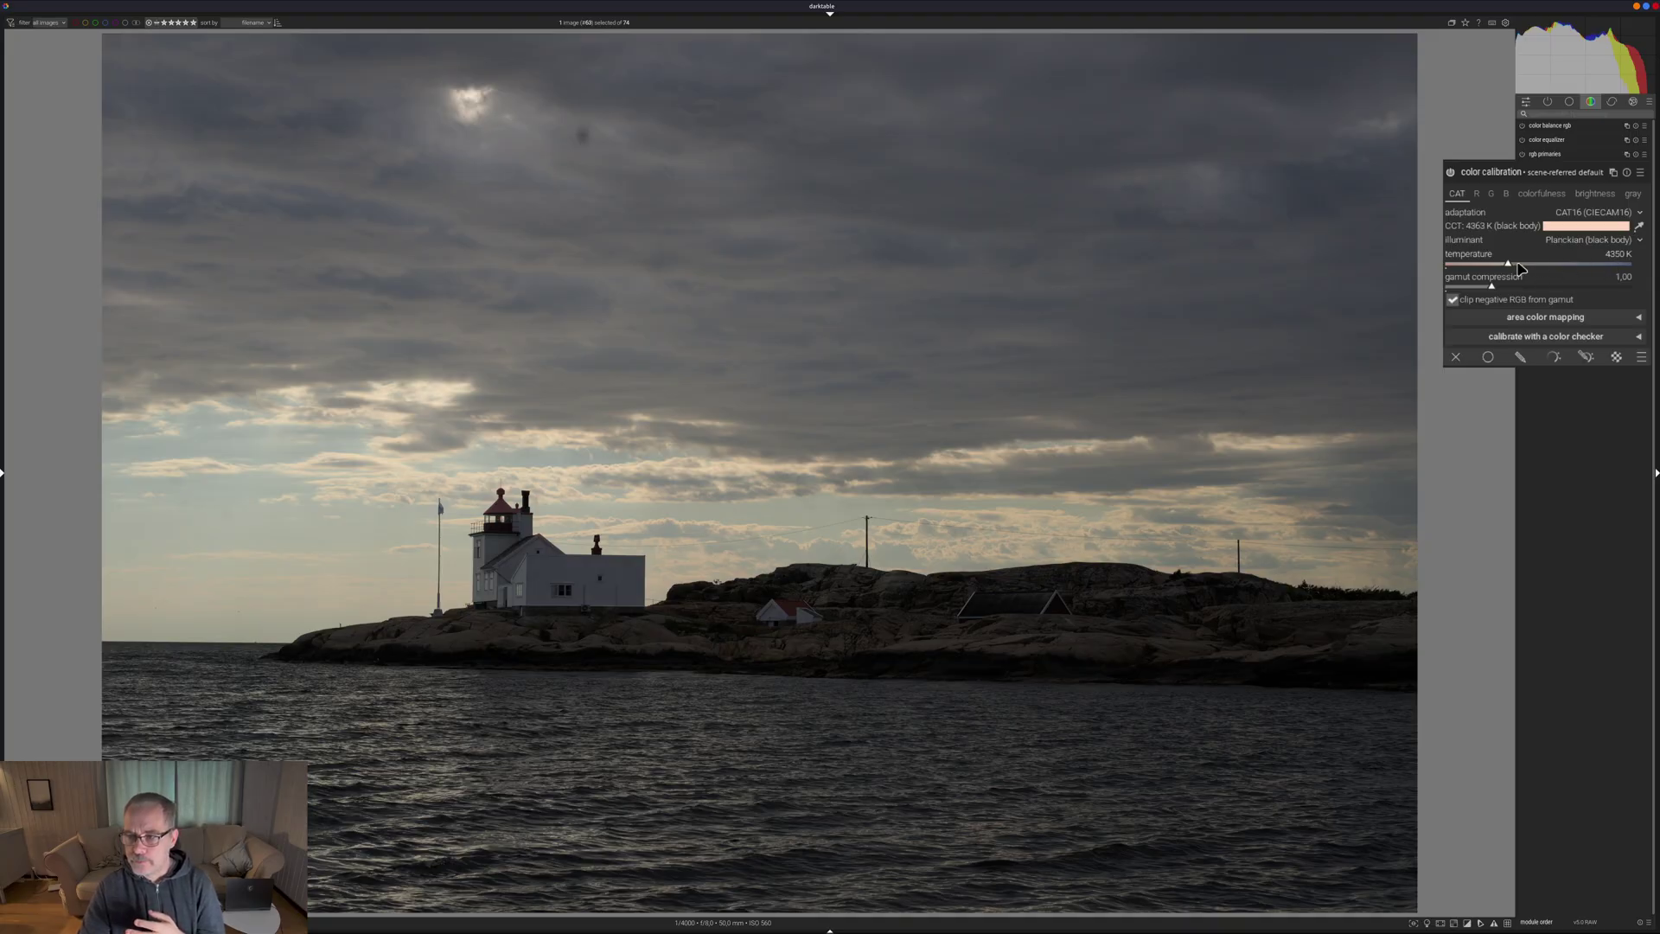
pyautogui.moveTo(1509, 264)
pyautogui.mouseDown()
pyautogui.moveTo(1555, 270)
pyautogui.moveTo(1519, 278)
pyautogui.mouseUp()
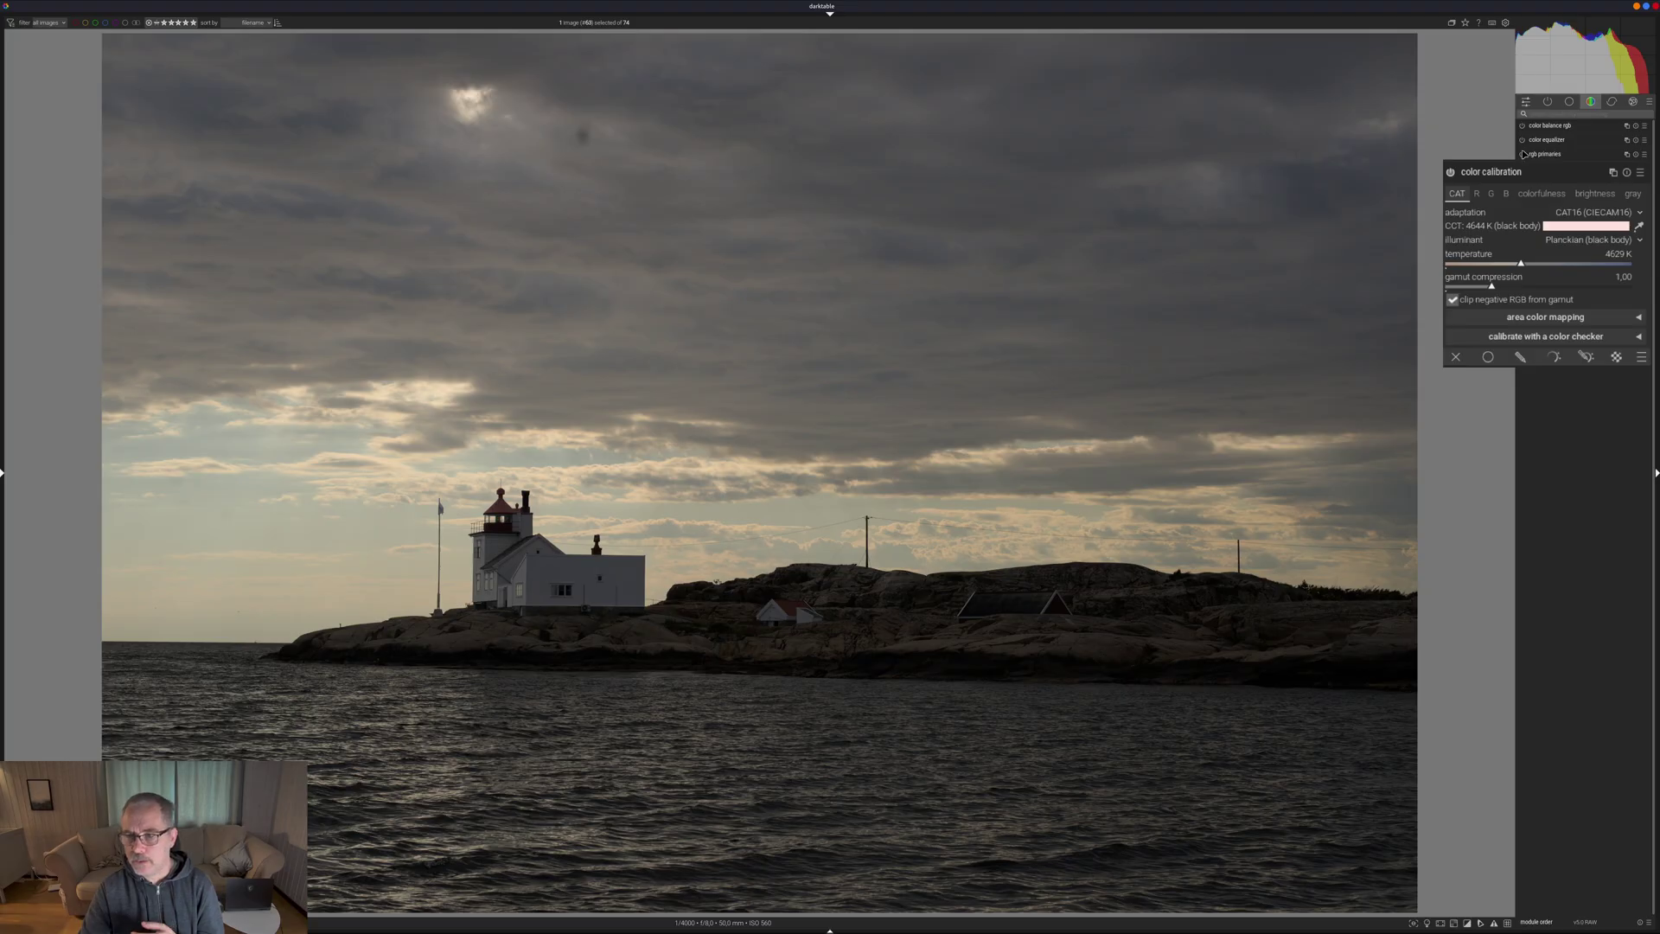
pyautogui.click(1625, 173)
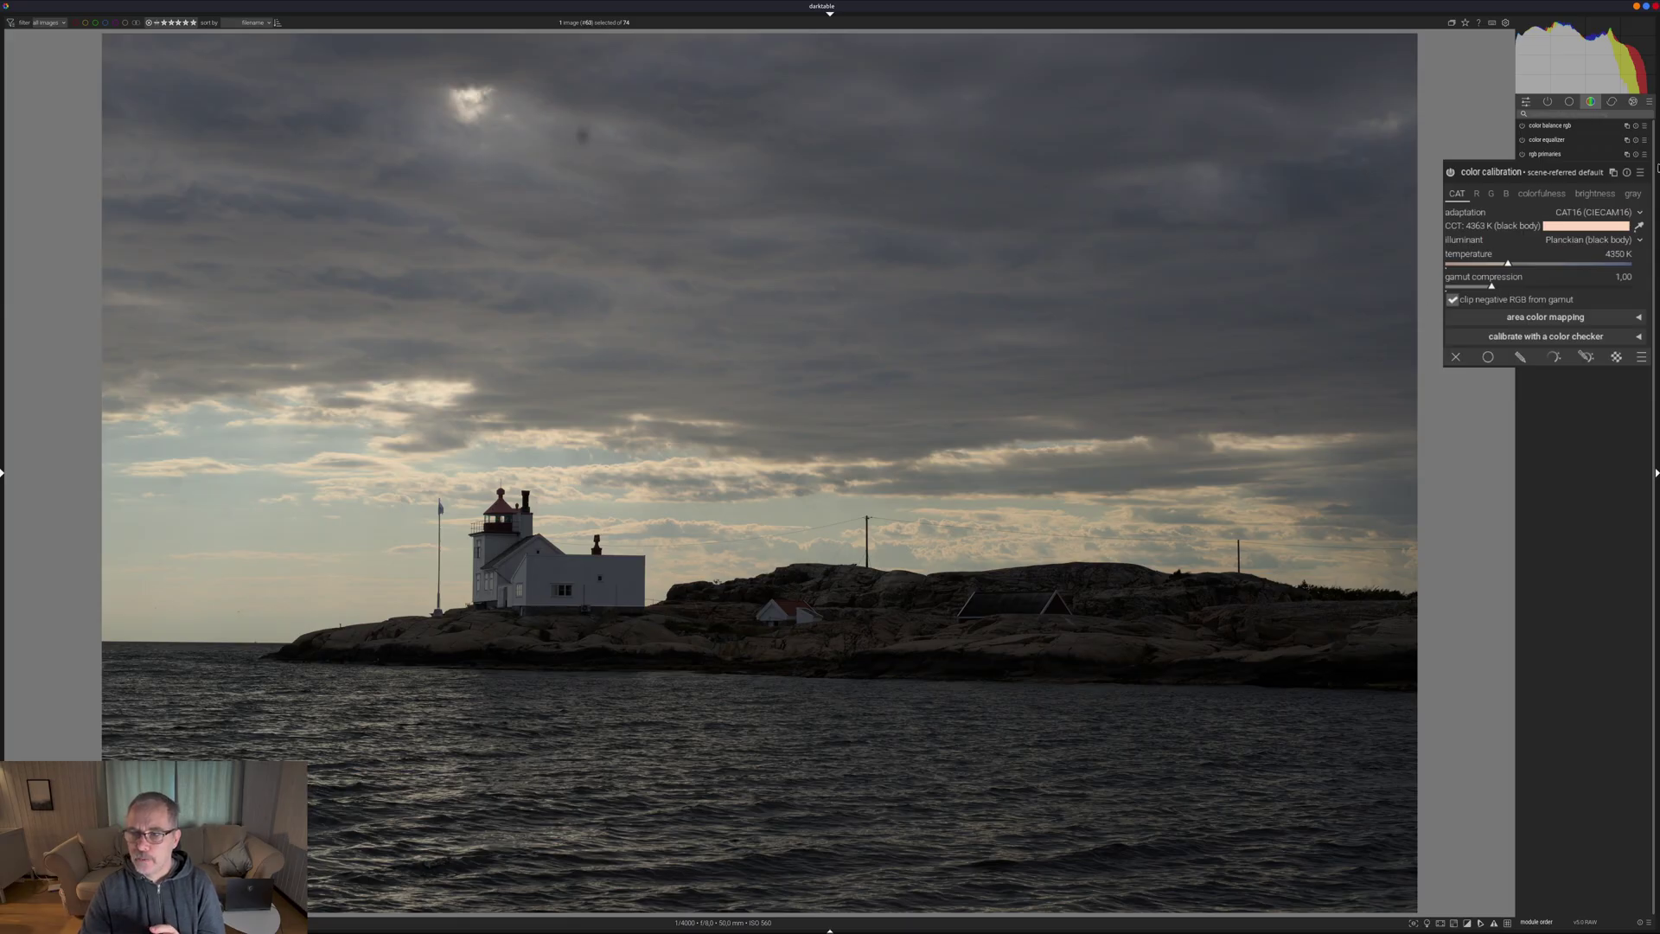
pyautogui.click(1640, 227)
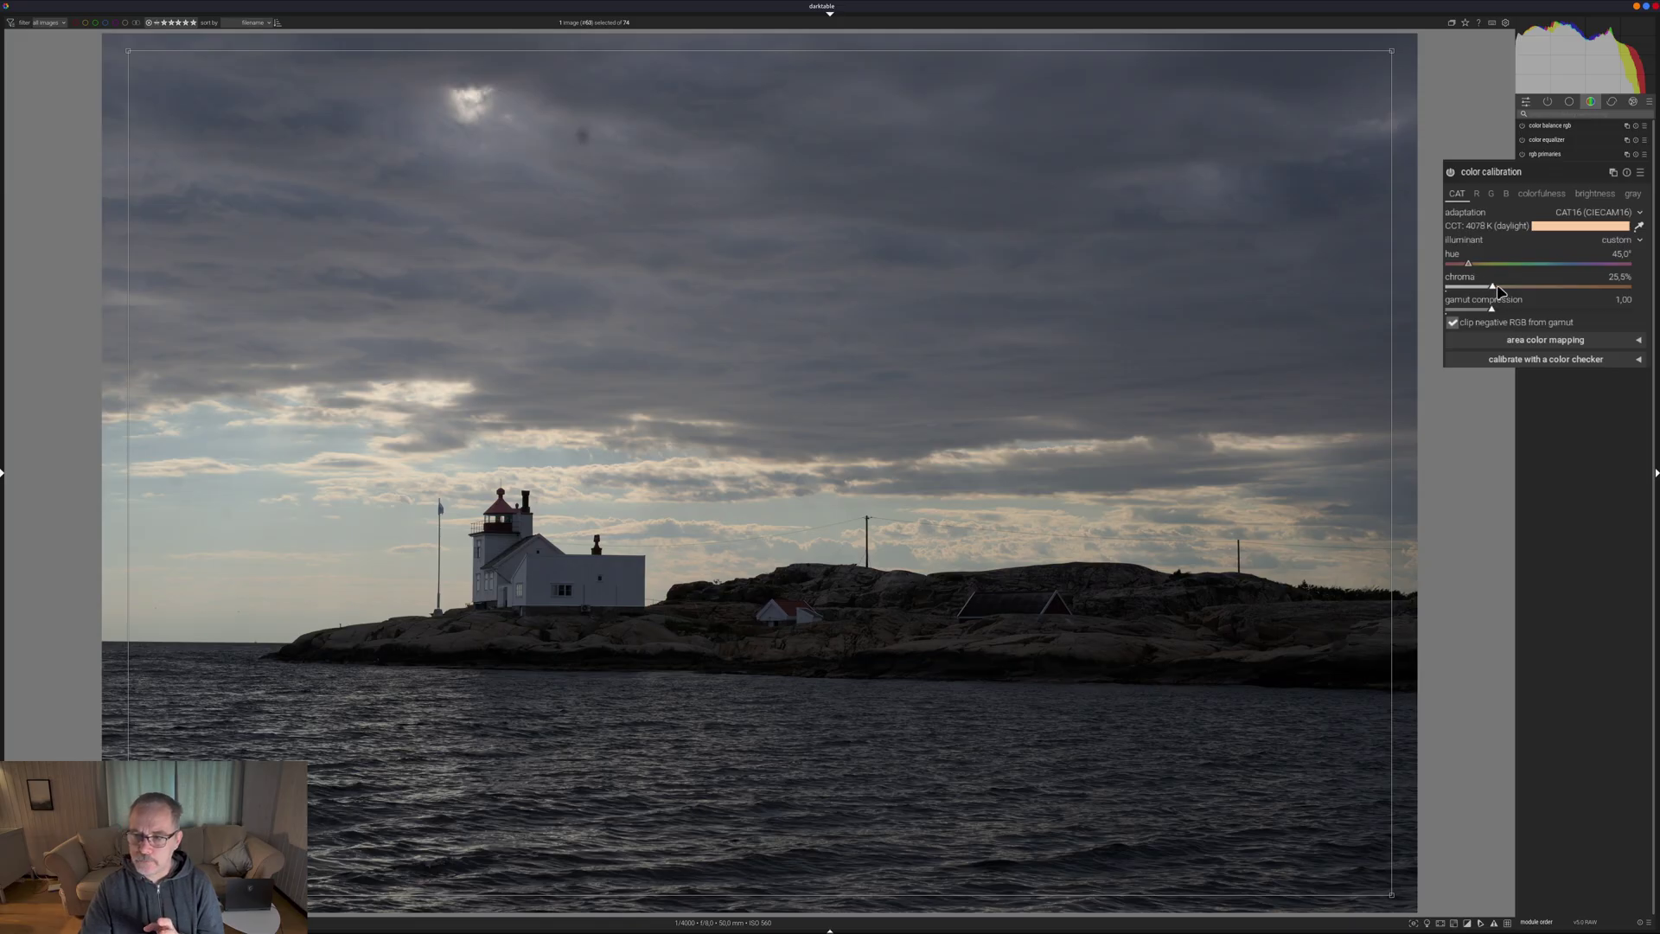
pyautogui.click(1628, 172)
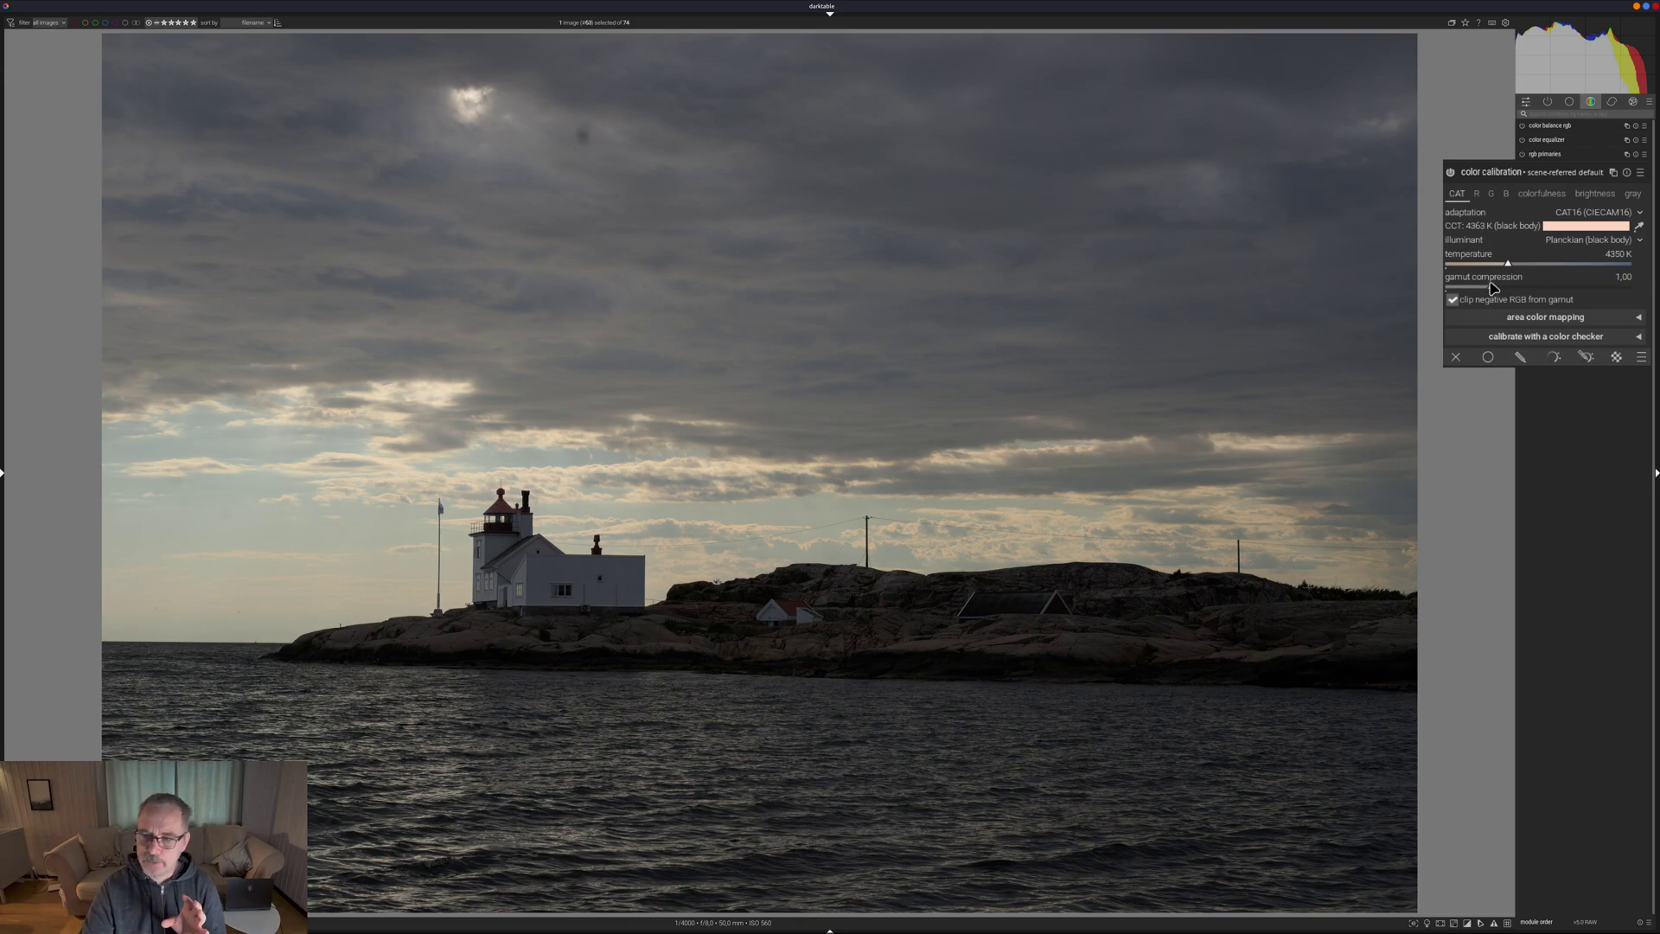
# - After a whole-image detection and chroma test, reset and set temperature to about 4486 K
pyautogui.click(1638, 226)
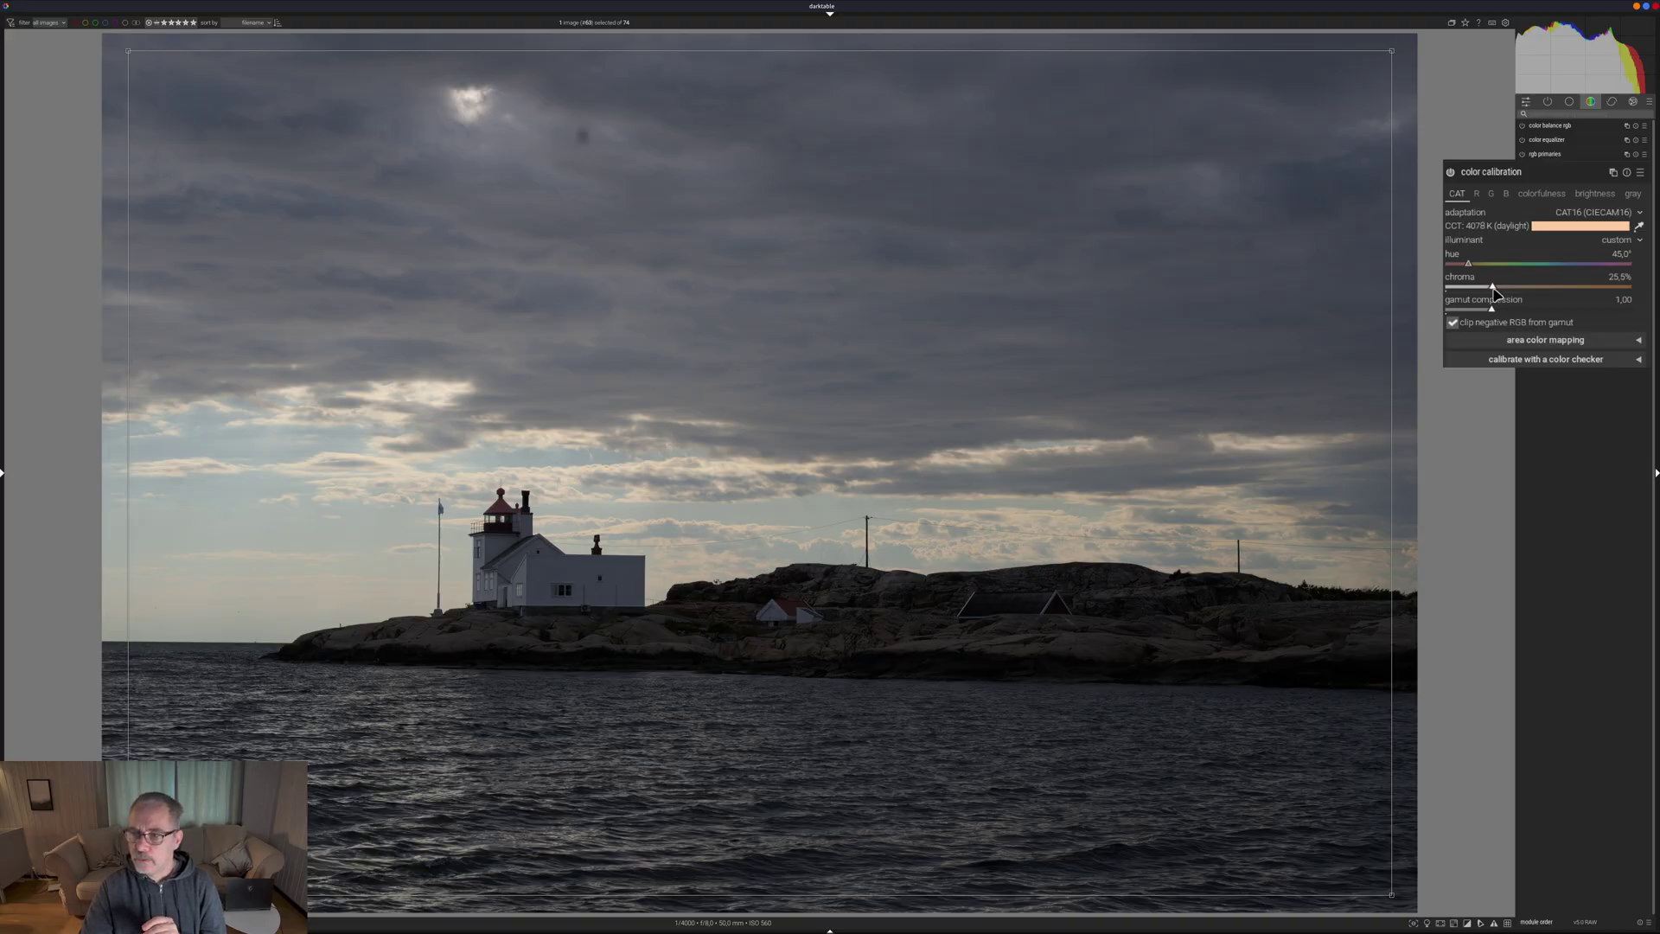
pyautogui.moveTo(1492, 299)
pyautogui.mouseDown()
pyautogui.moveTo(1446, 304)
pyautogui.moveTo(1551, 304)
pyautogui.mouseUp()
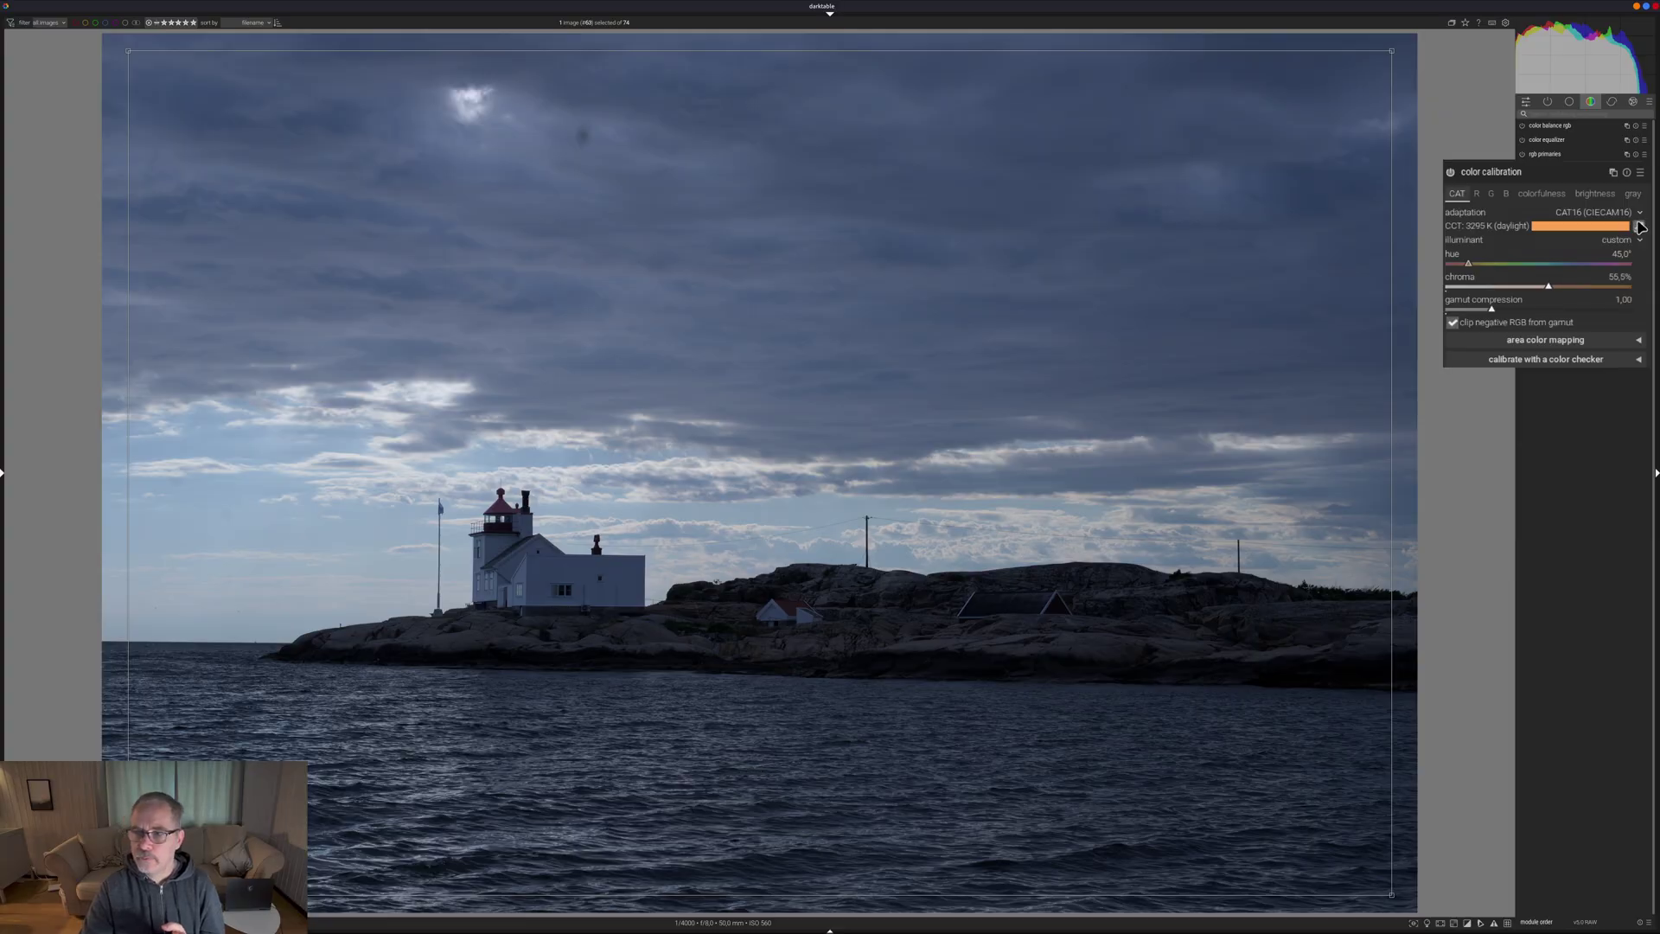
pyautogui.click(1627, 173)
pyautogui.moveTo(1512, 270); pyautogui.dragTo(1514, 271)
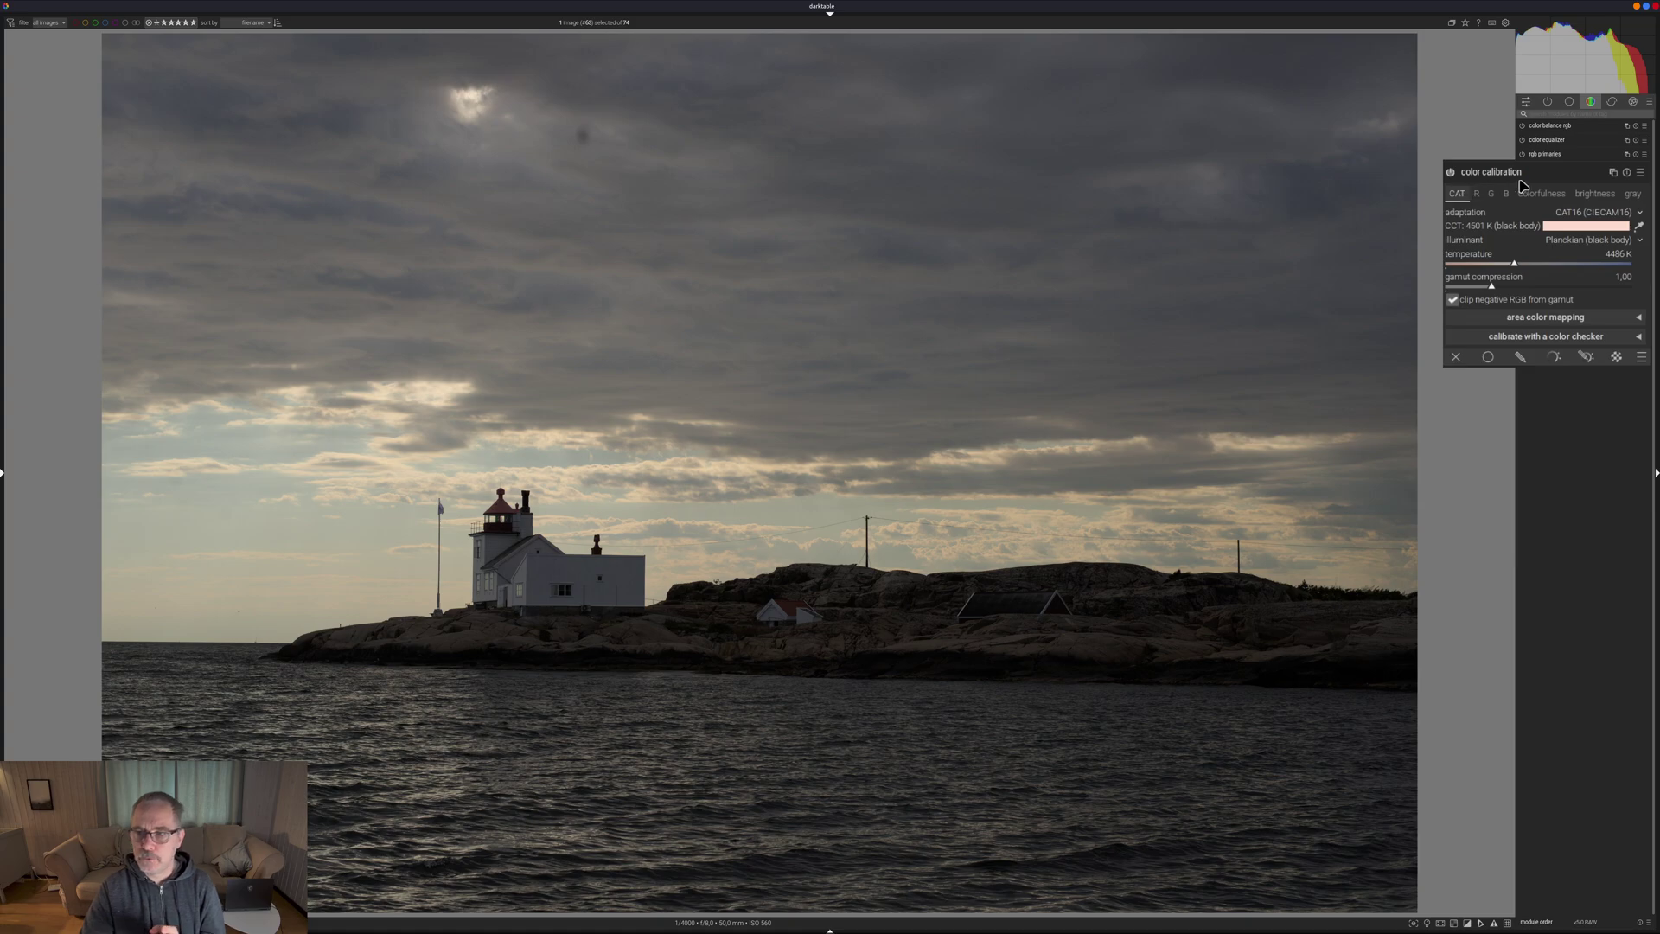
pyautogui.click(1478, 194)
# - Browse the color calibration tabs back to CAT, then switch to the base module group
pyautogui.click(1492, 194)
pyautogui.click(1506, 193)
pyautogui.click(1547, 194)
pyautogui.click(1600, 195)
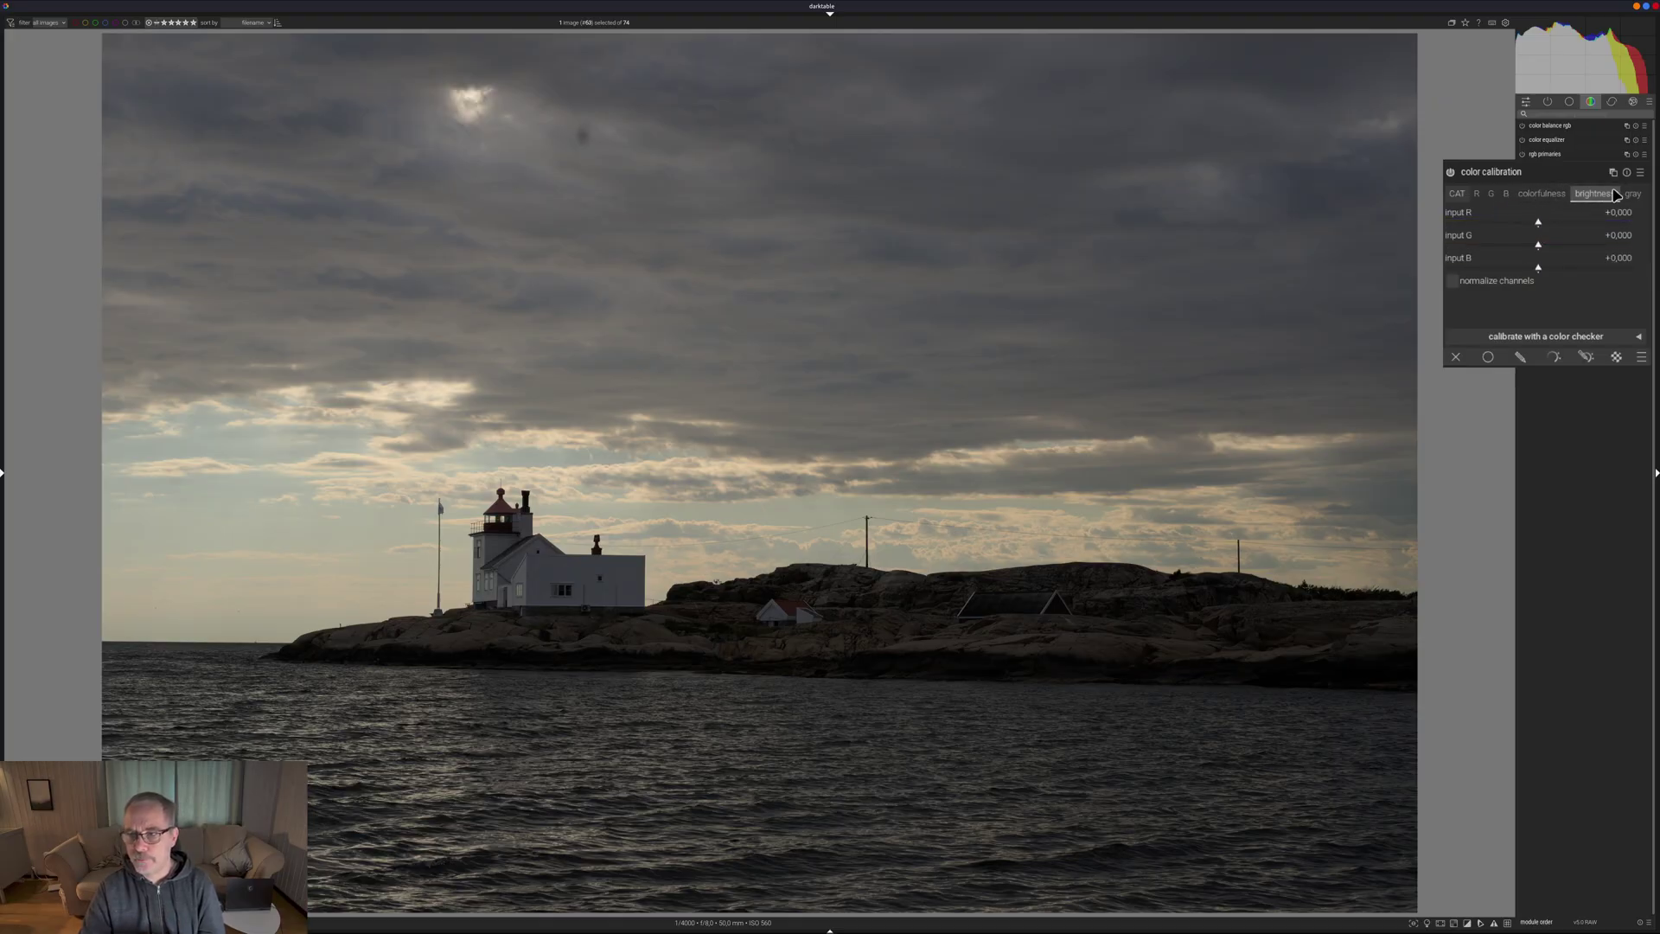
pyautogui.click(1634, 194)
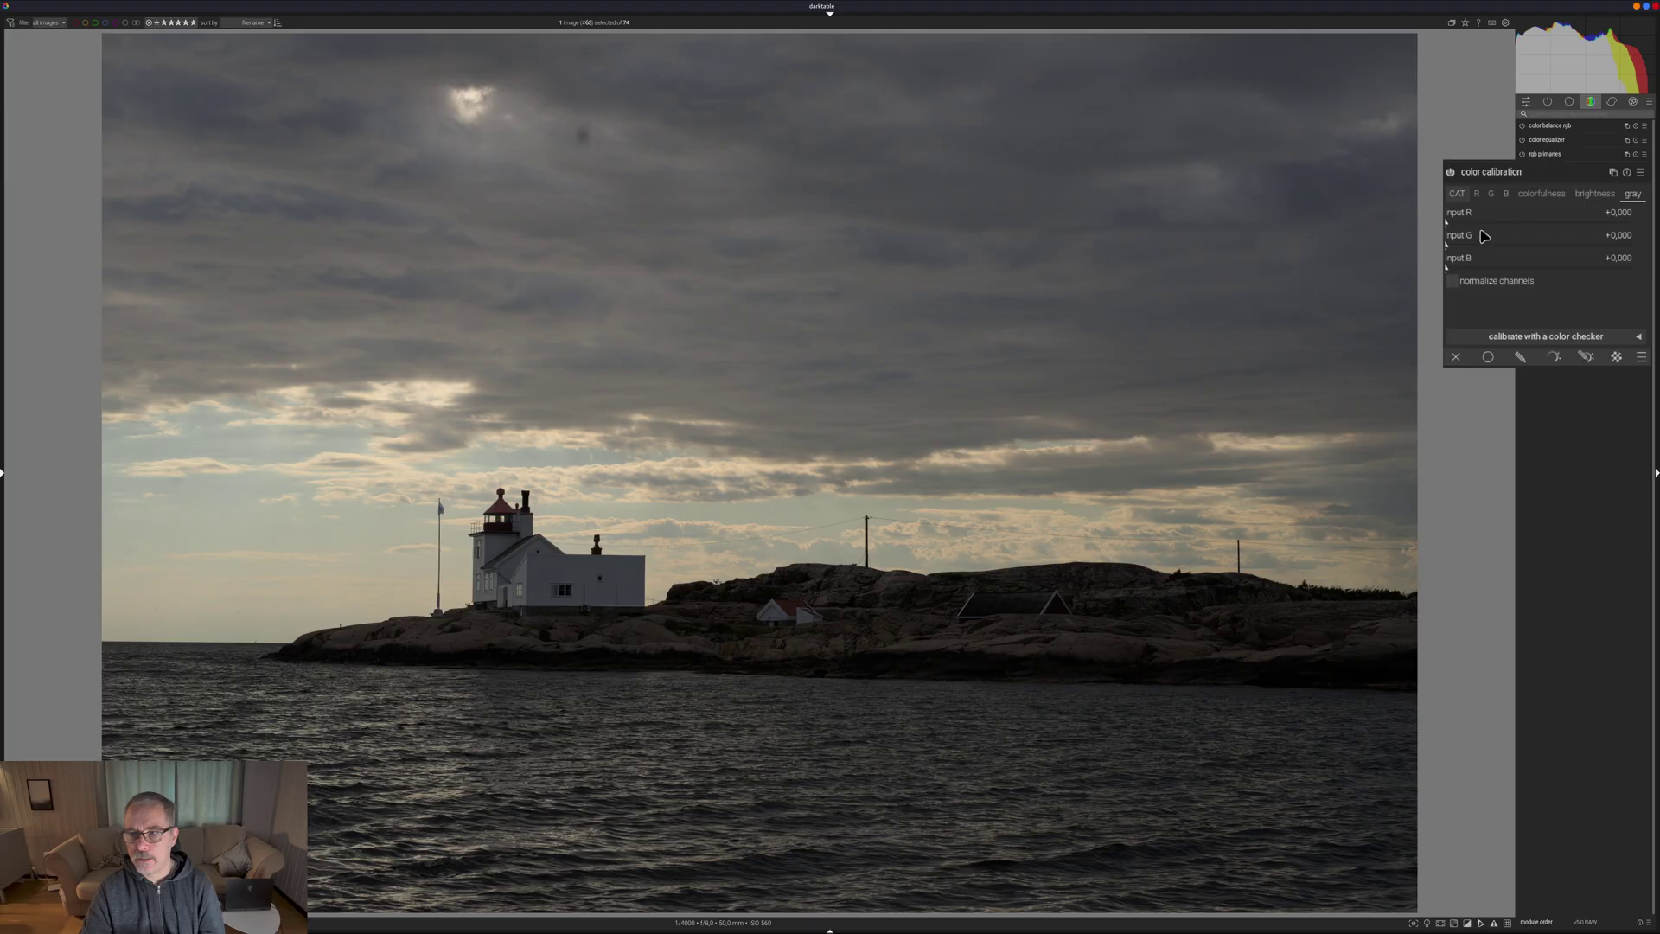
pyautogui.click(1462, 197)
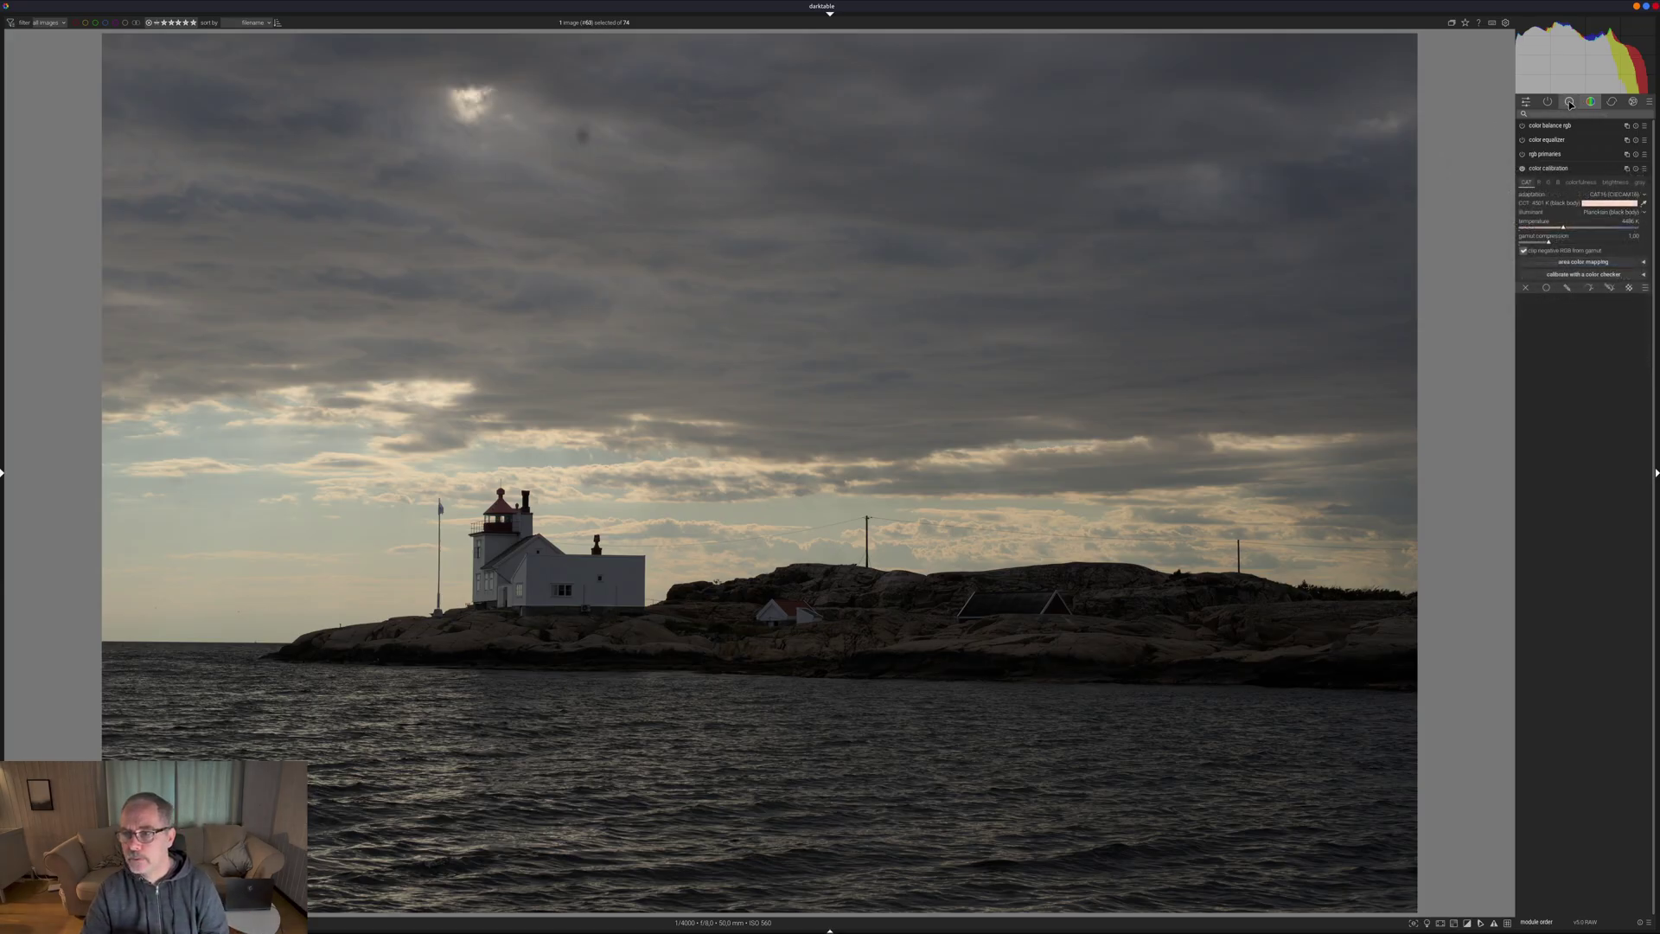
pyautogui.click(1570, 103)
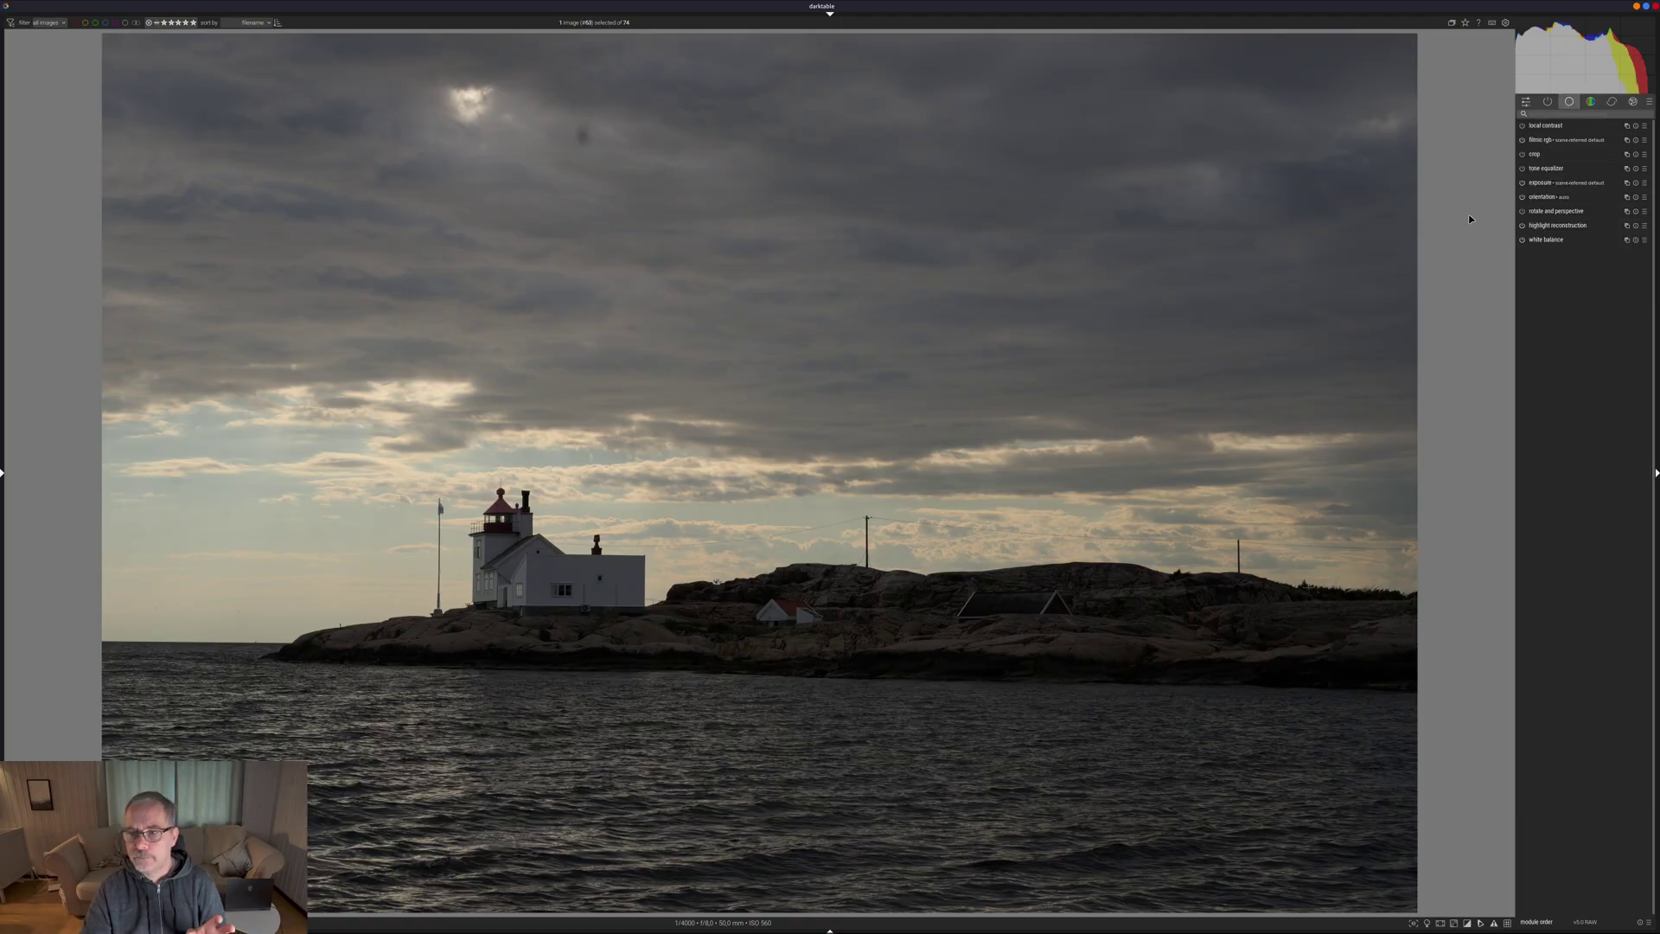
# - Auto-set exposure with its eyedropper, lifting it to about +1.211 EV, and open filmic rgb
pyautogui.rightClick(1588, 186)
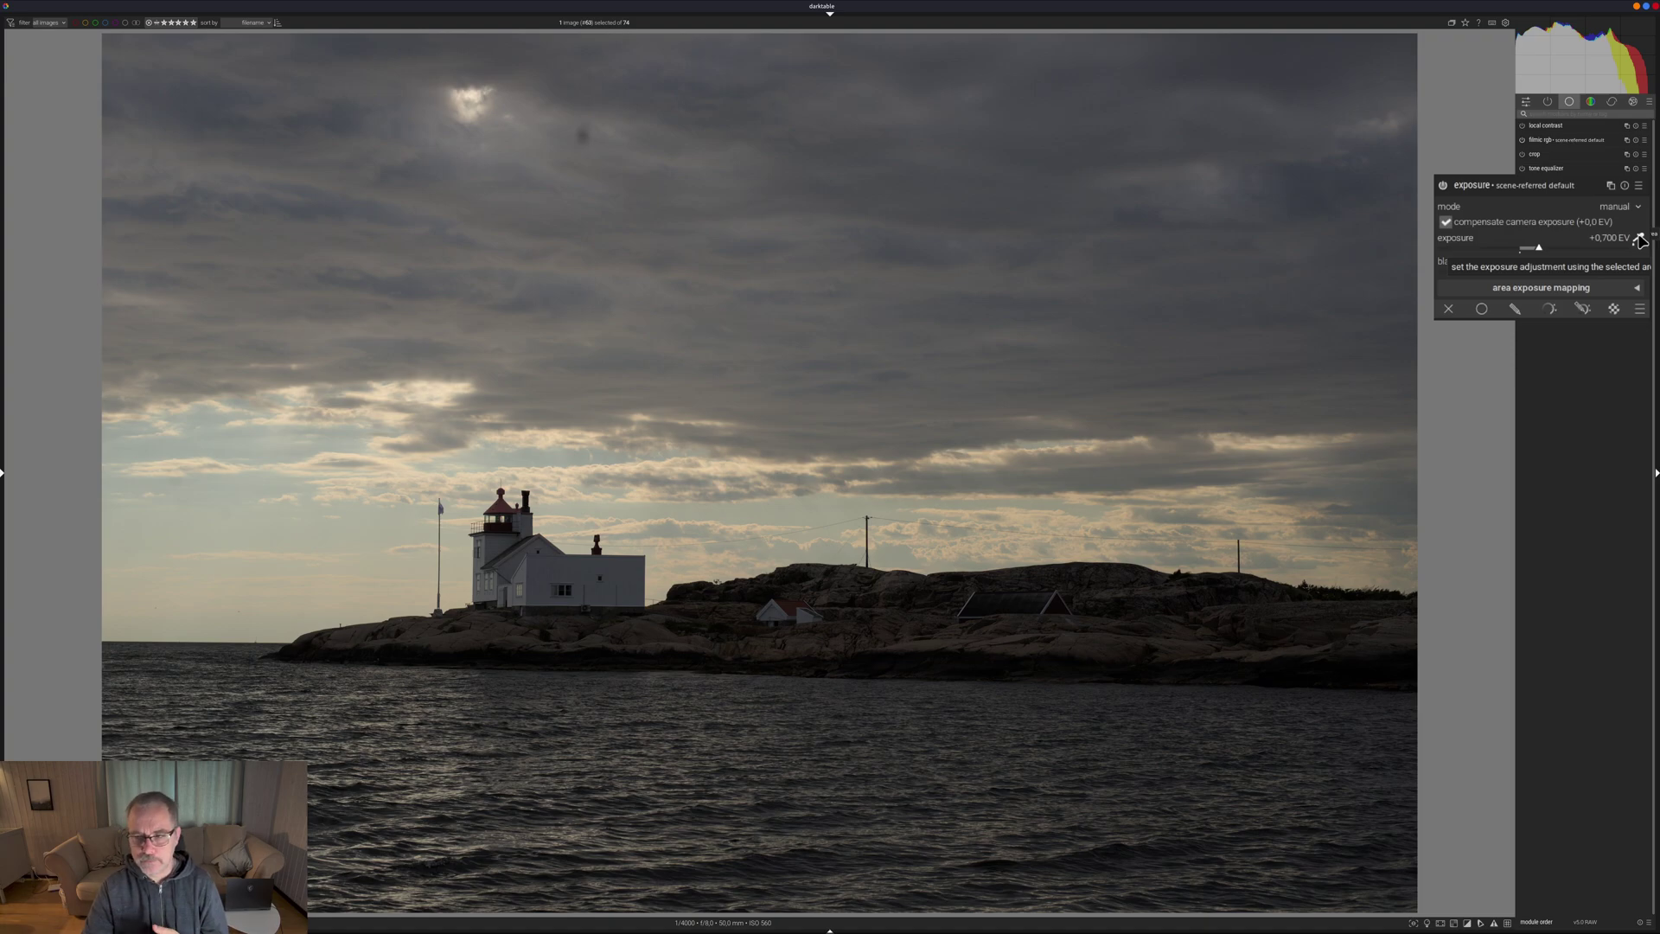
pyautogui.click(1640, 240)
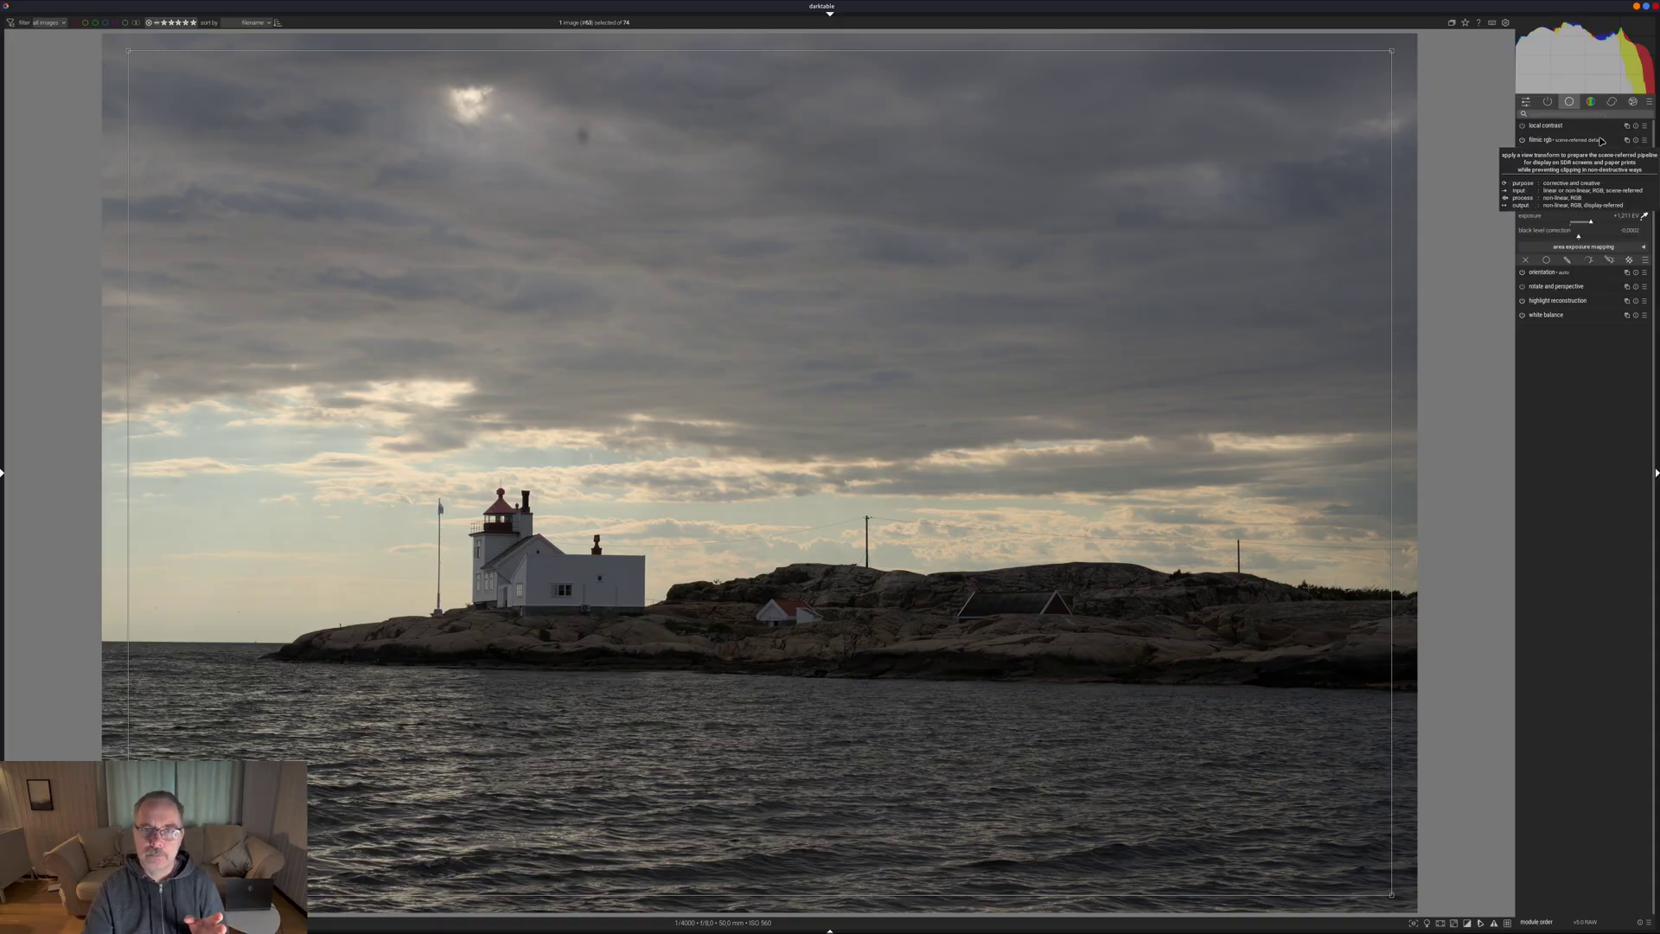
pyautogui.click(1601, 144)
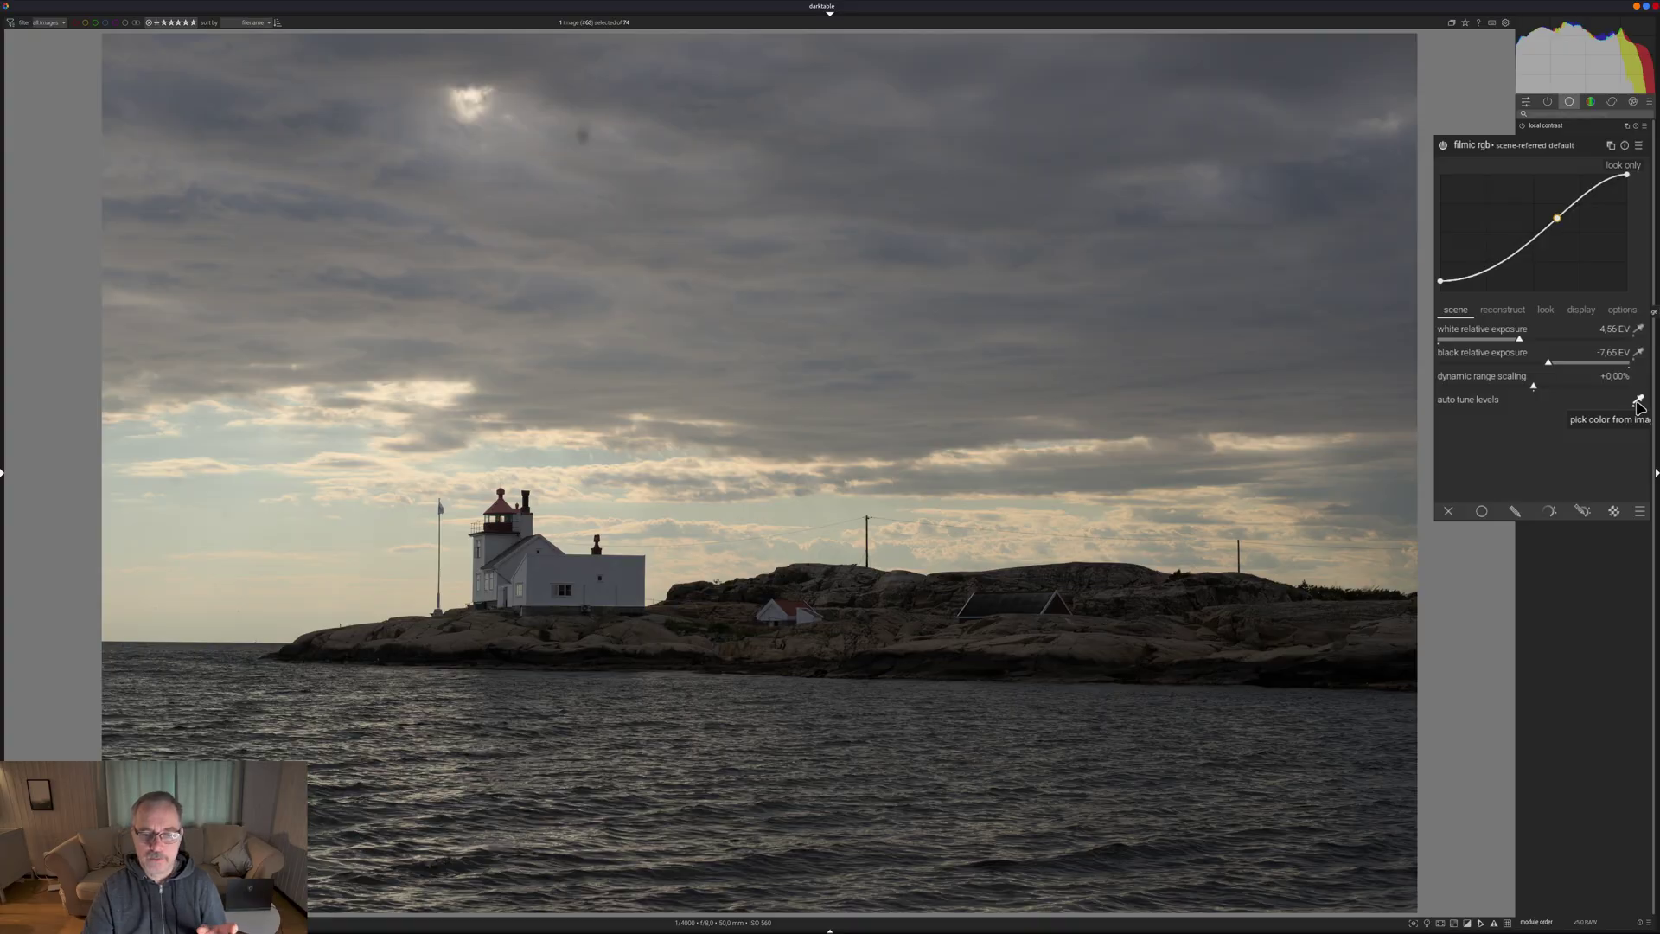
# - Turn on the clipping indication overlay and auto-tune the filmic levels
pyautogui.moveTo(1303, 931)
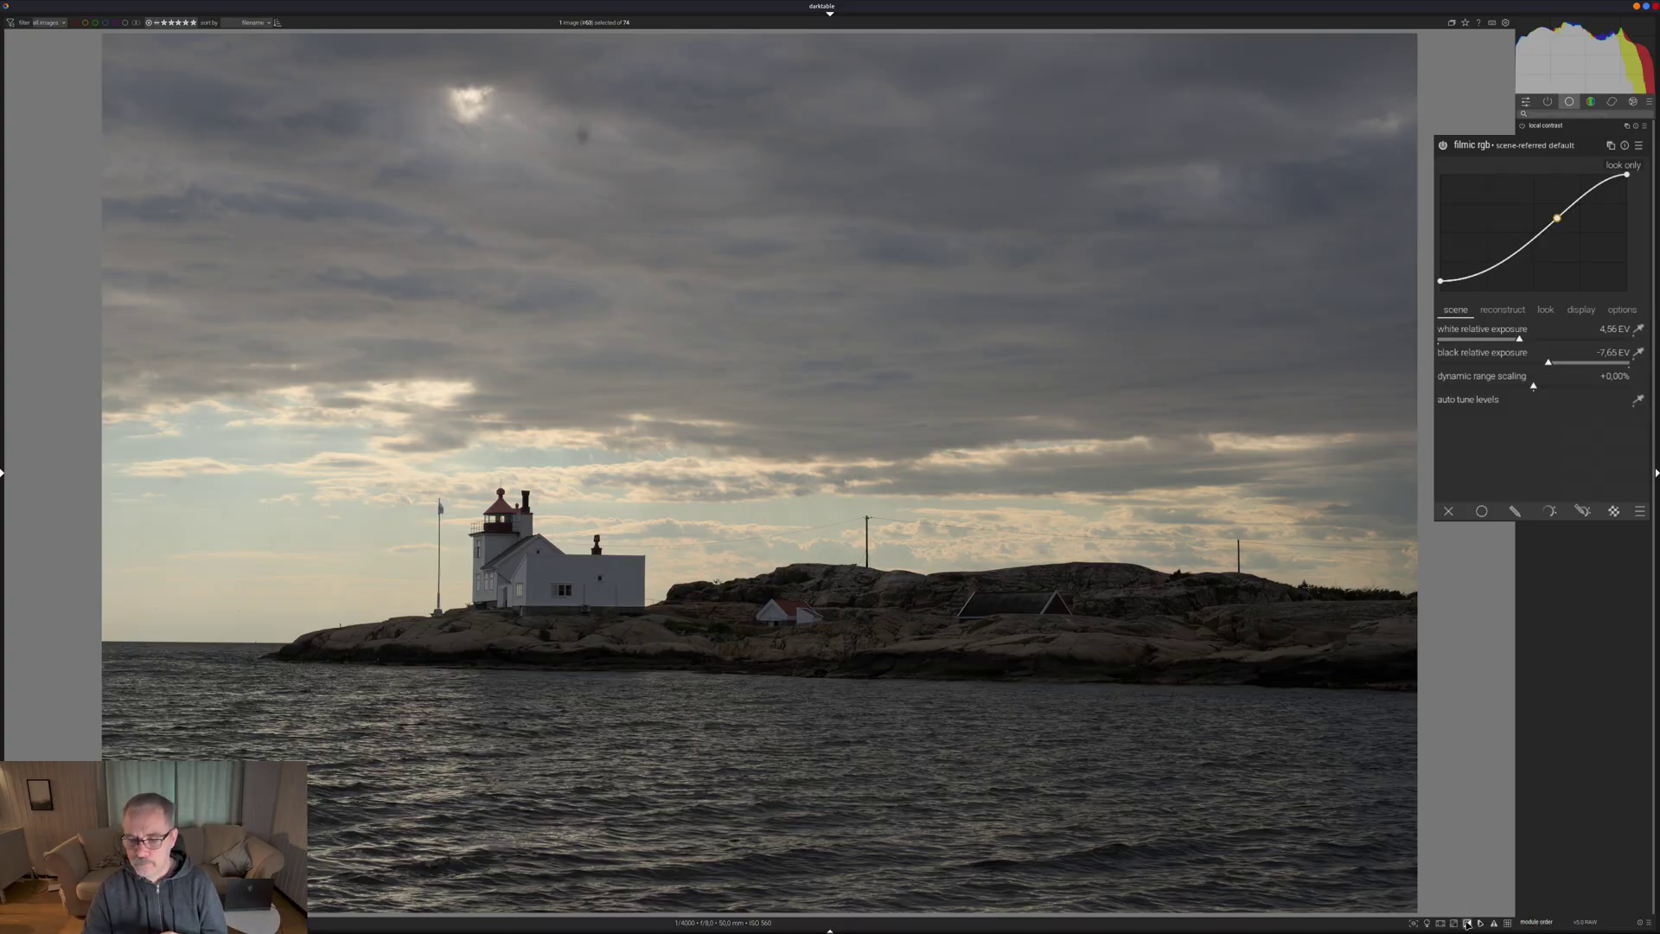
pyautogui.click(1467, 923)
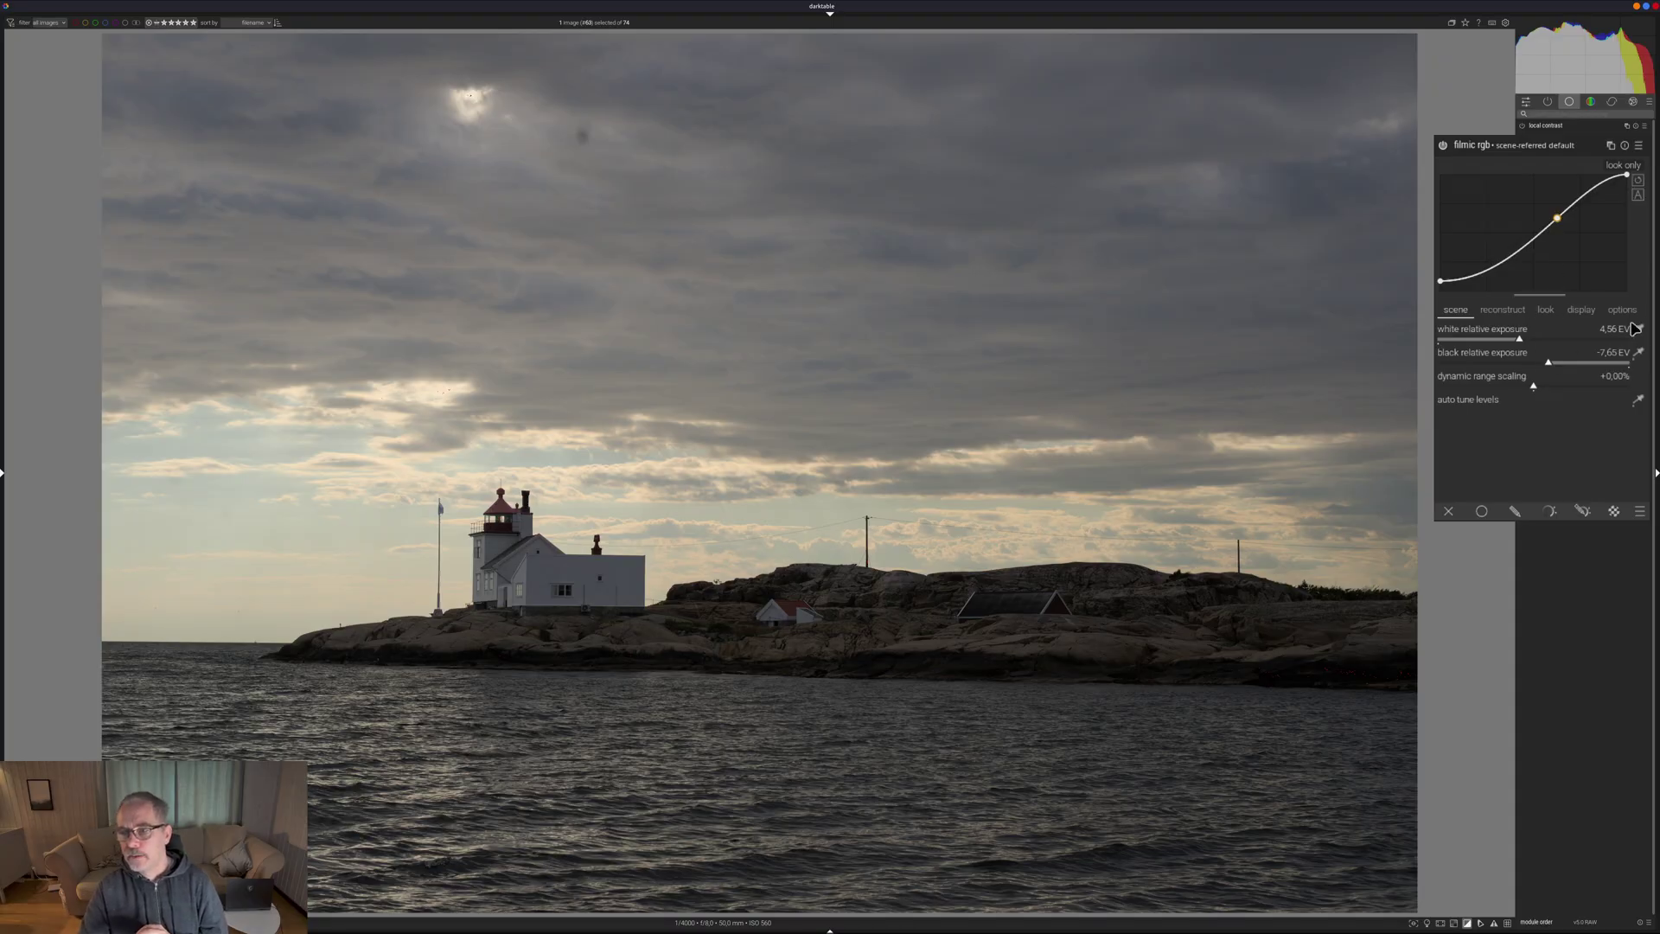
pyautogui.click(1637, 401)
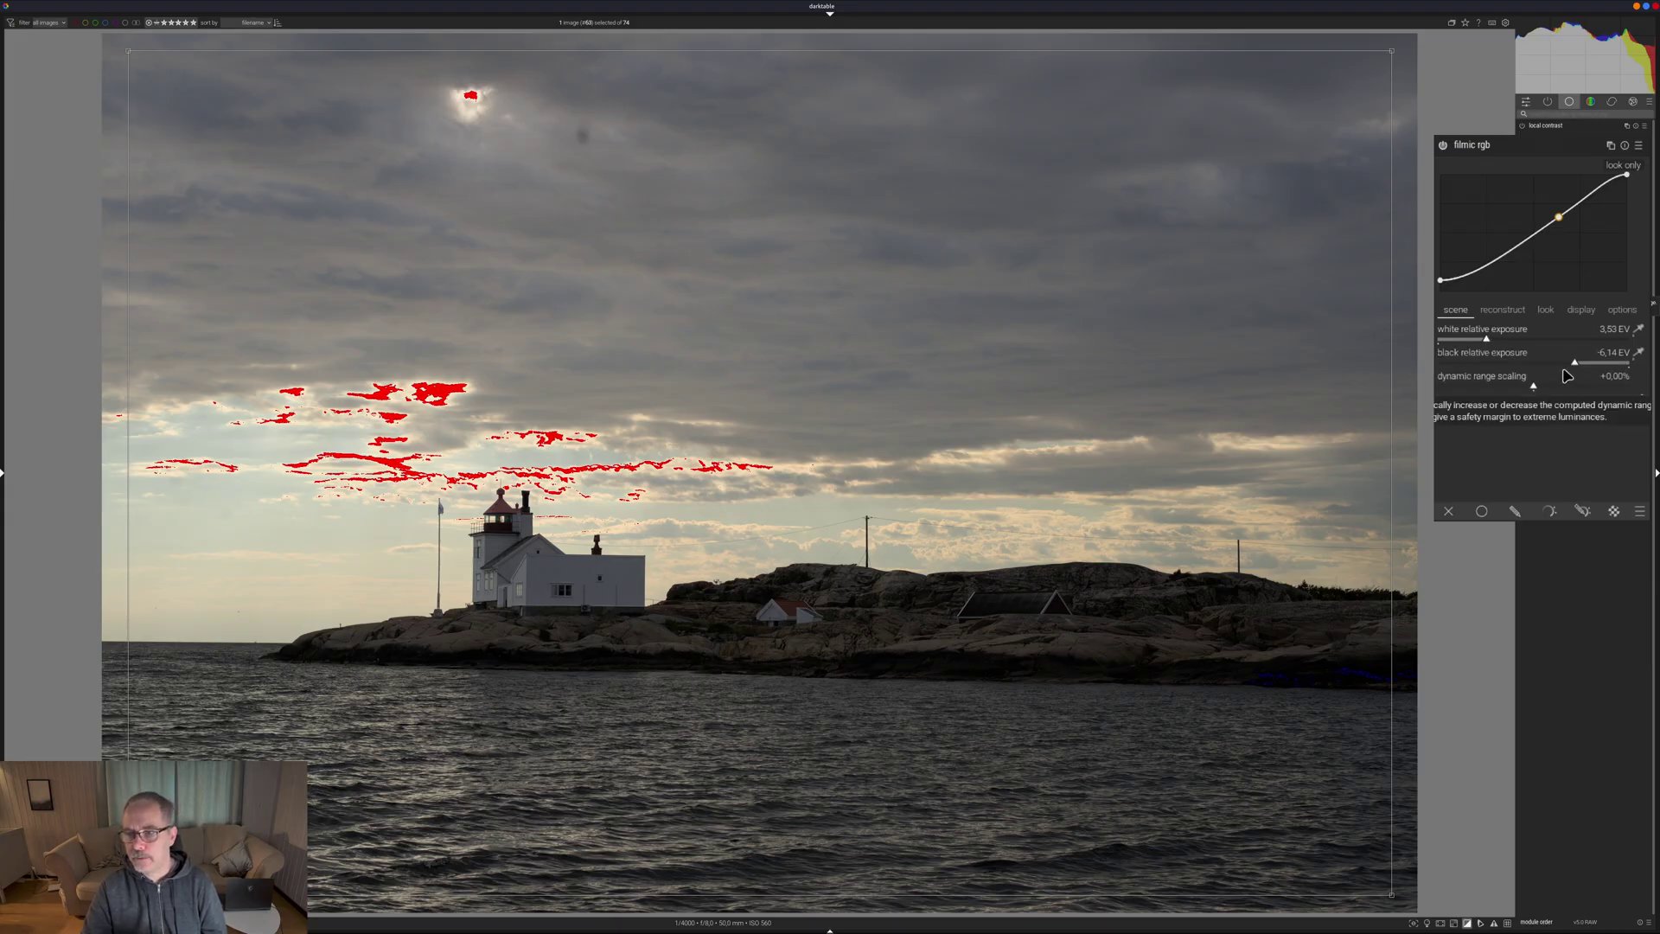
# - Set filmic white relative exposure to 4.54 EV and black relative exposure to −7.05 EV
pyautogui.click(1488, 340)
pyautogui.moveTo(1487, 340); pyautogui.dragTo(1520, 343)
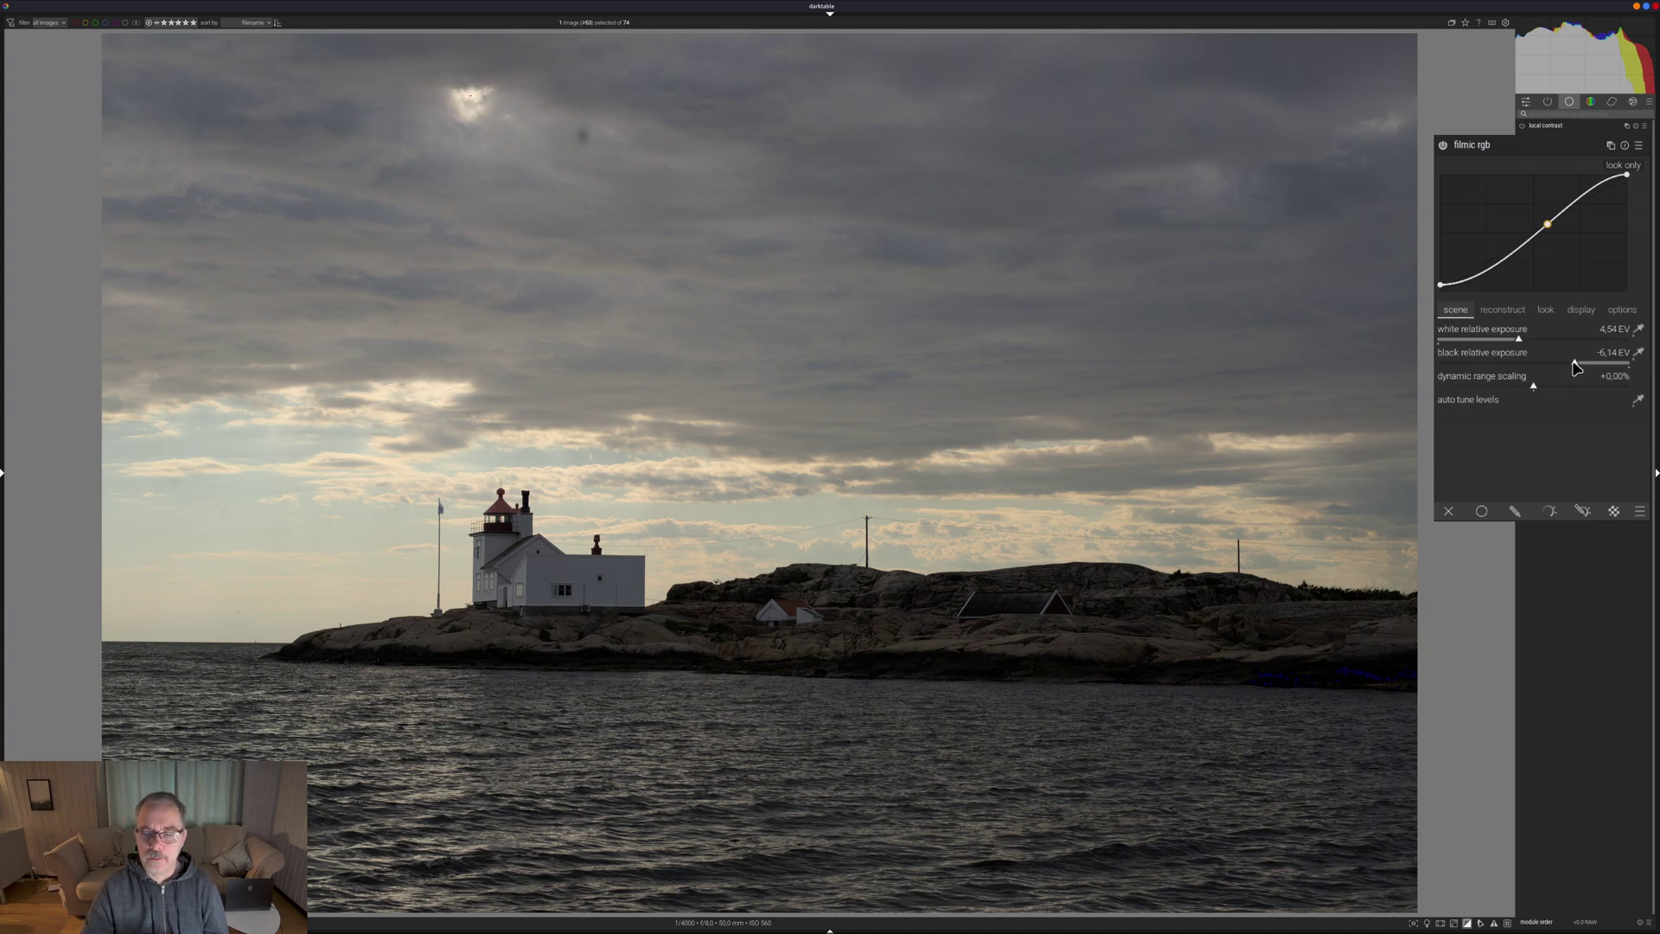
pyautogui.click(1578, 367)
pyautogui.moveTo(1577, 366); pyautogui.dragTo(1559, 376)
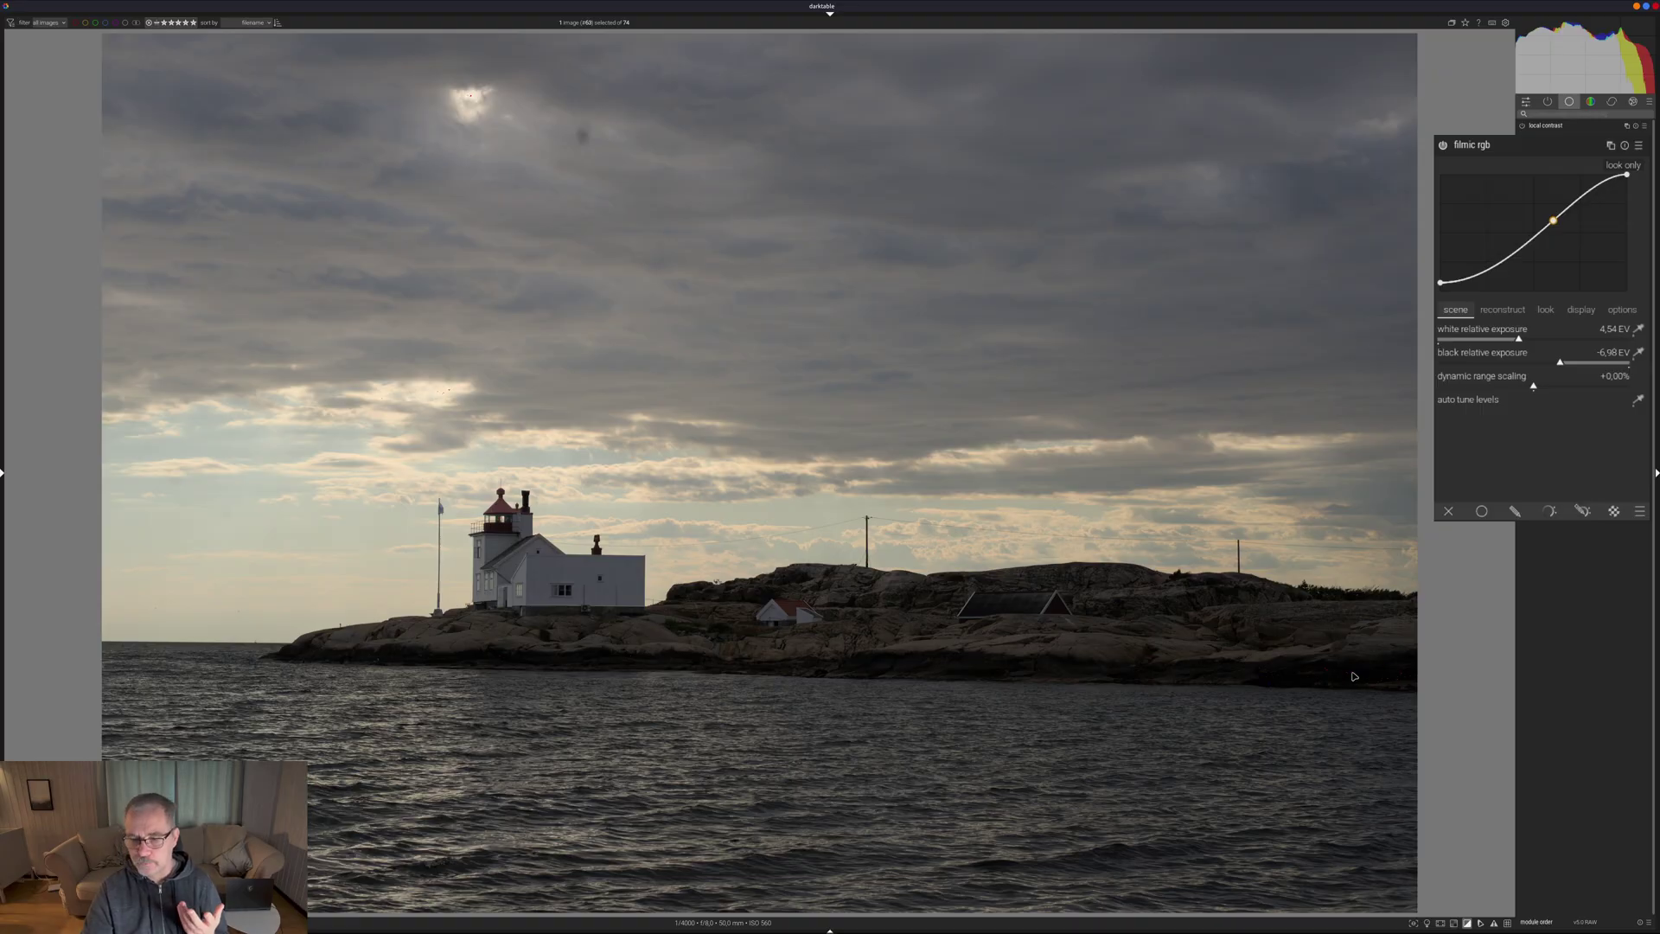
pyautogui.moveTo(1567, 369); pyautogui.dragTo(1554, 373)
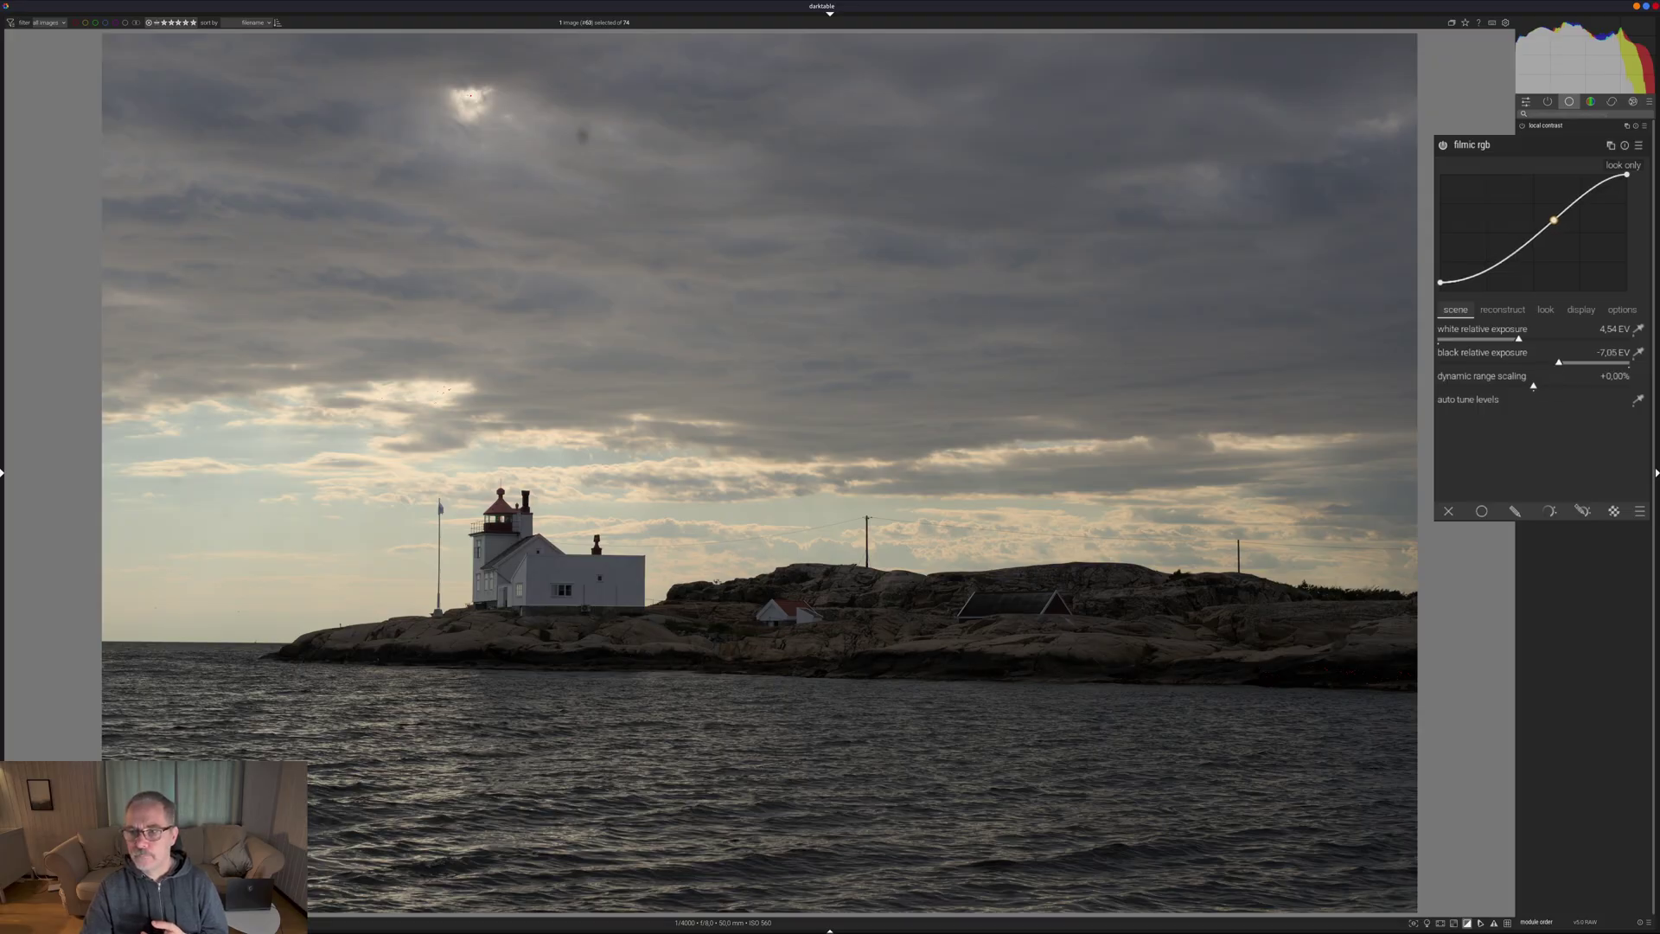
pyautogui.click(1547, 310)
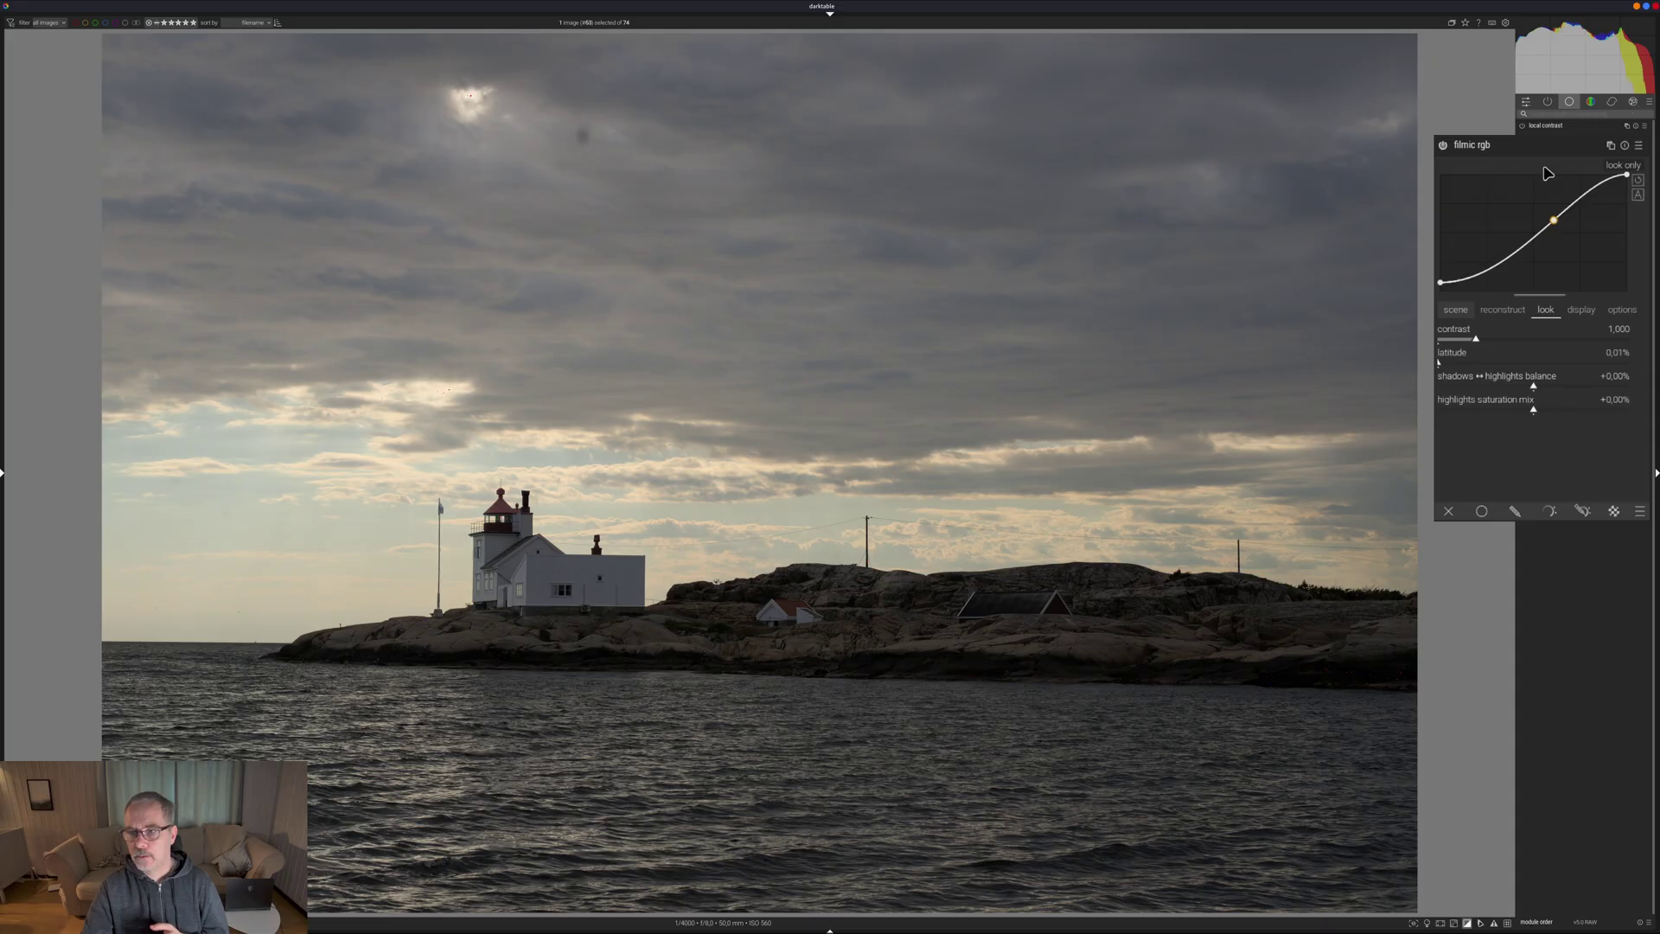
# - Settle filmic look contrast at 0.988, then switch to the color module group
pyautogui.moveTo(1479, 344); pyautogui.dragTo(1490, 349)
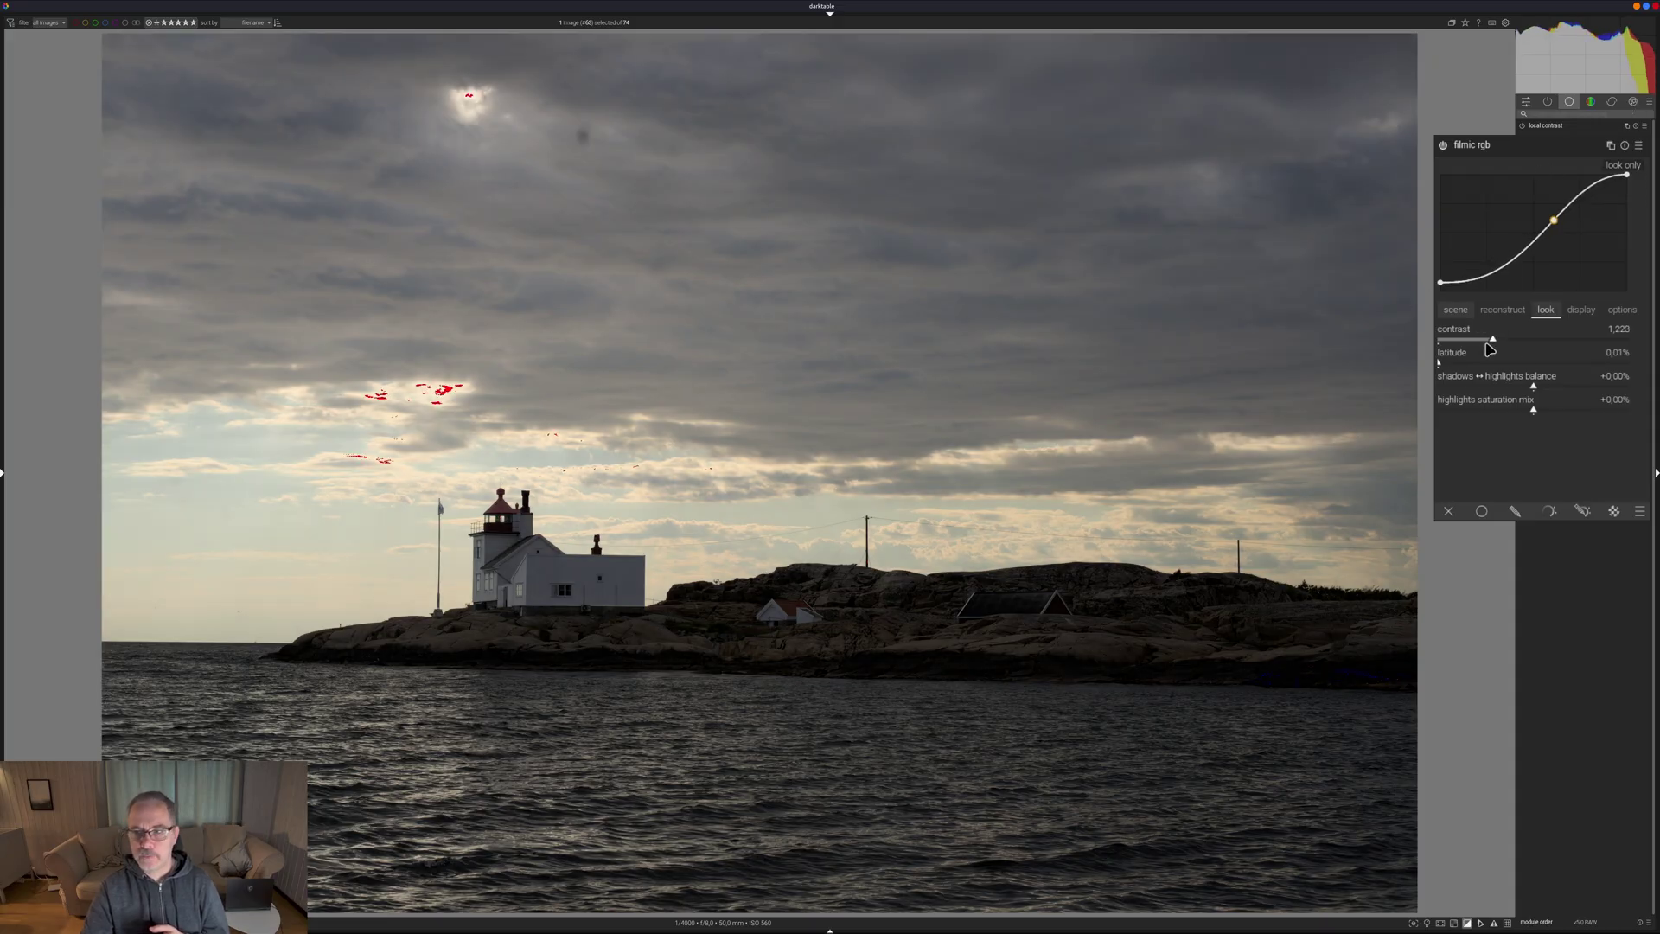
pyautogui.moveTo(1499, 347); pyautogui.dragTo(1473, 349)
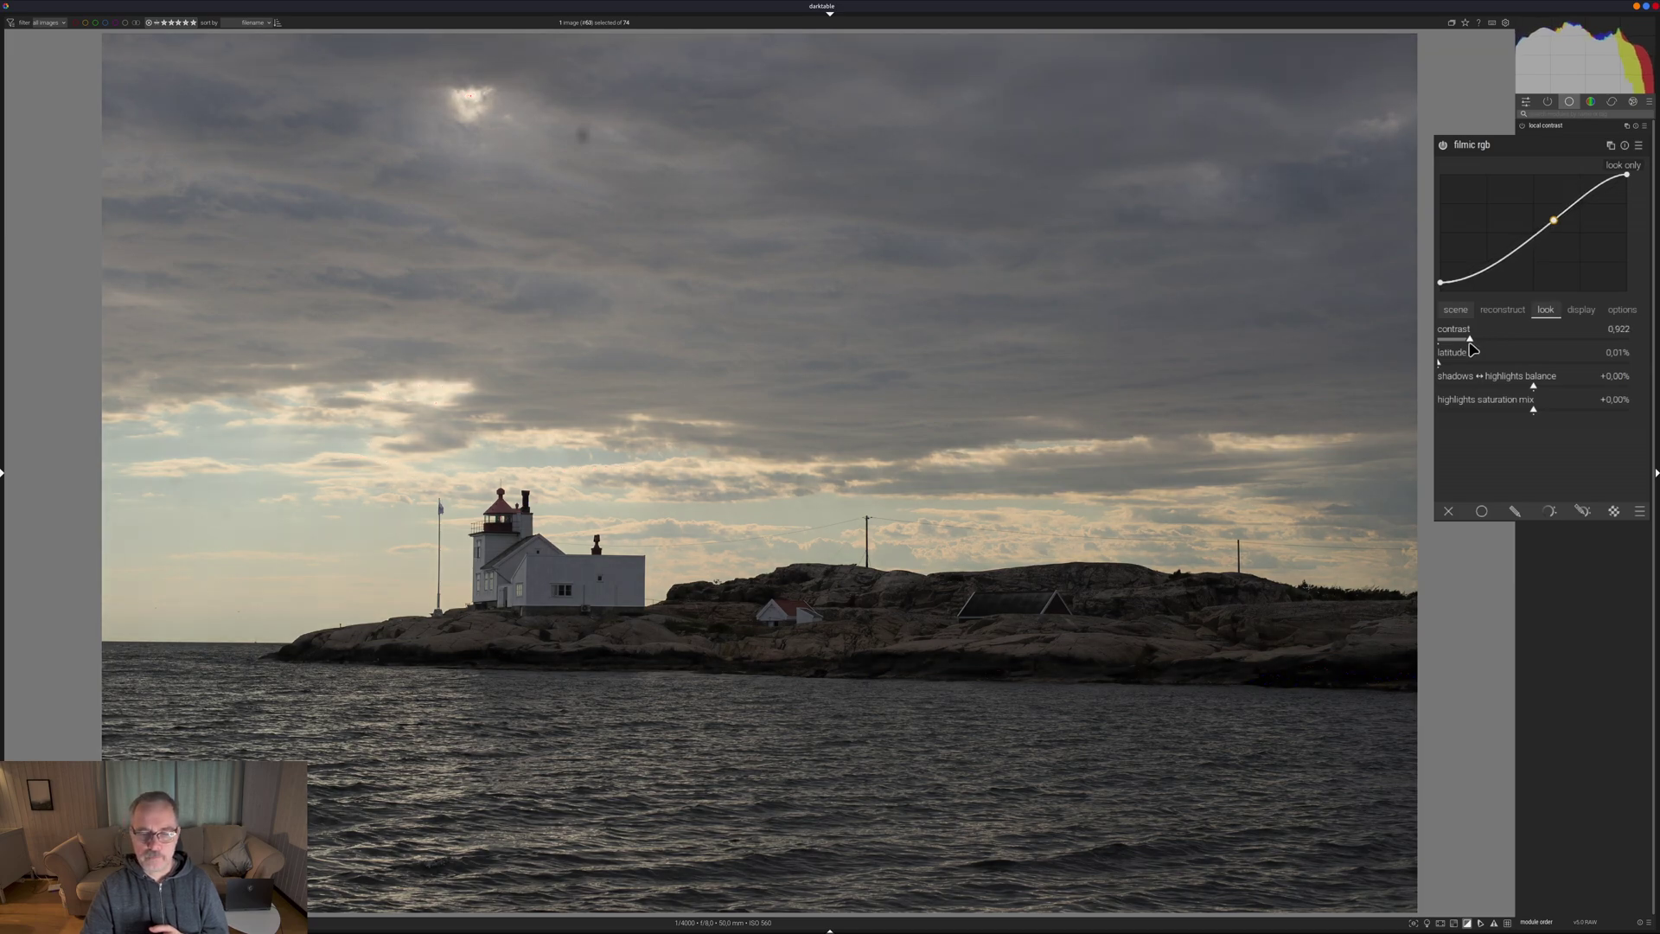
pyautogui.moveTo(1473, 349); pyautogui.dragTo(1479, 349)
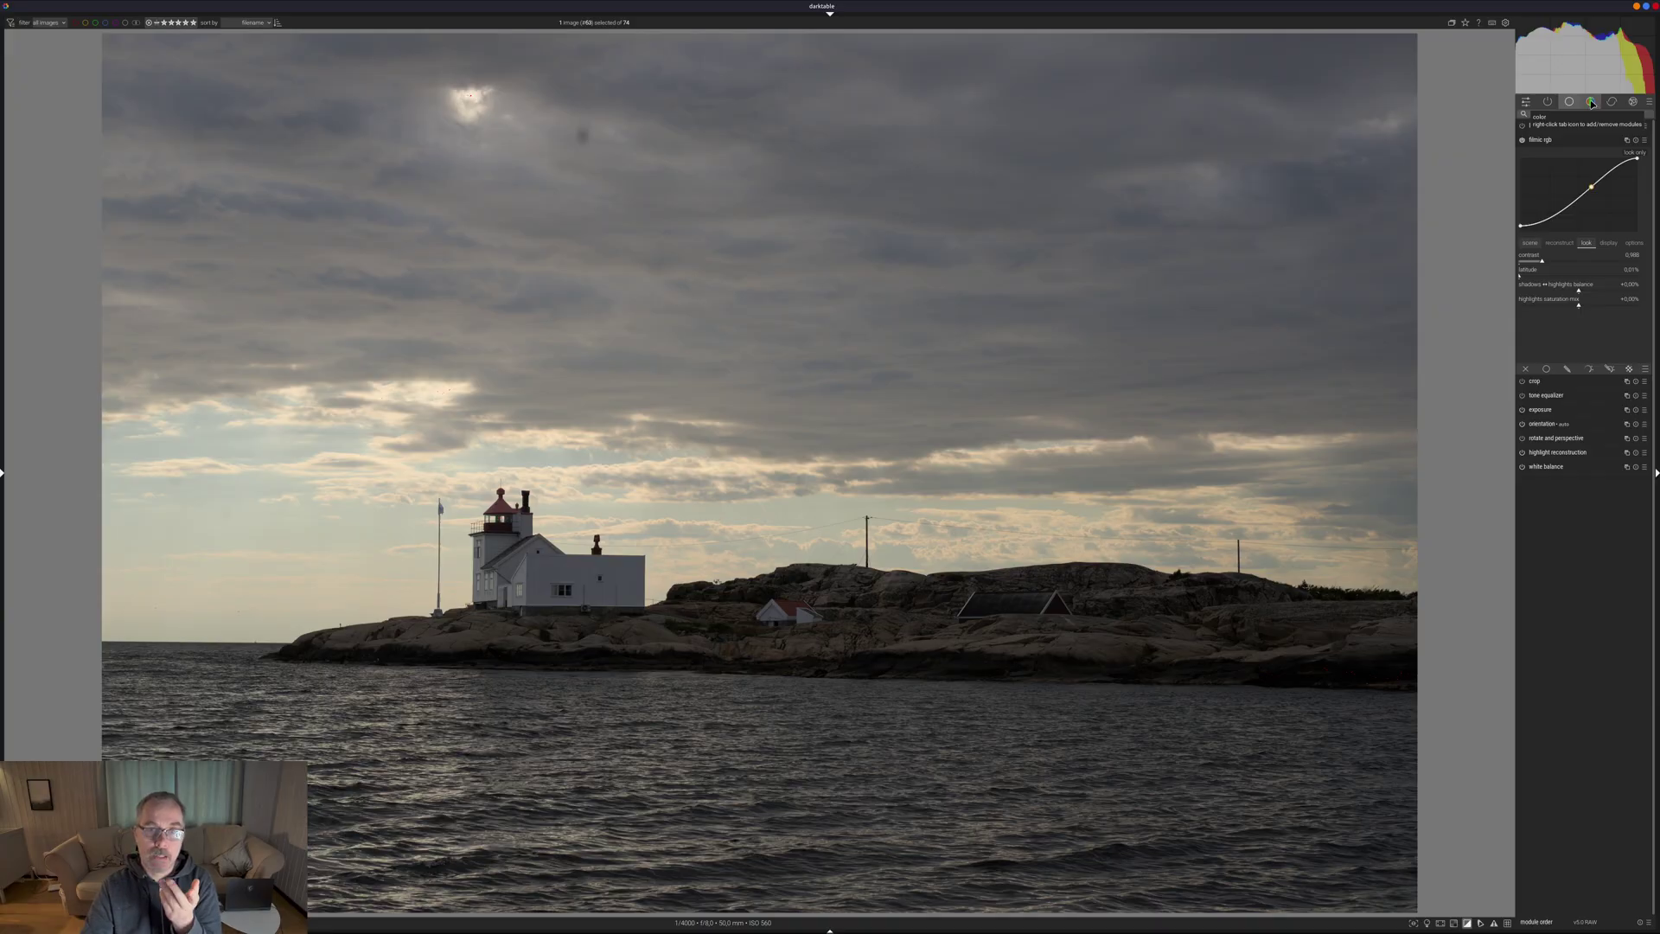
pyautogui.click(1590, 101)
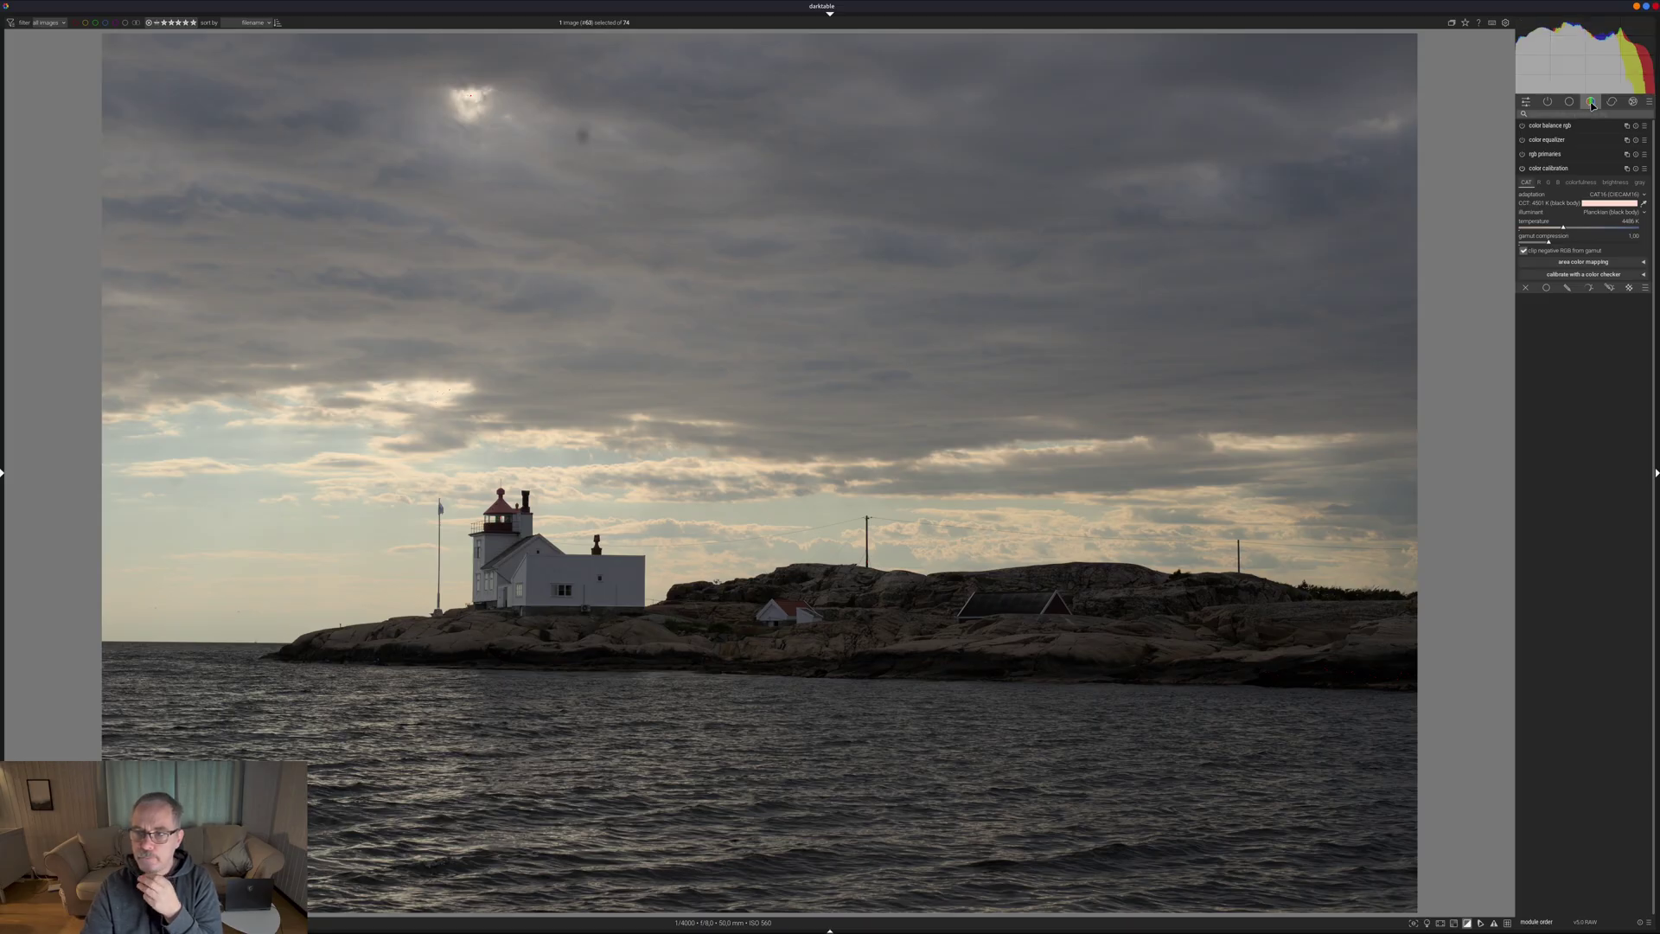
# - Expand color balance rgb and try global brilliance, leaving it reset at 0
pyautogui.click(1547, 125)
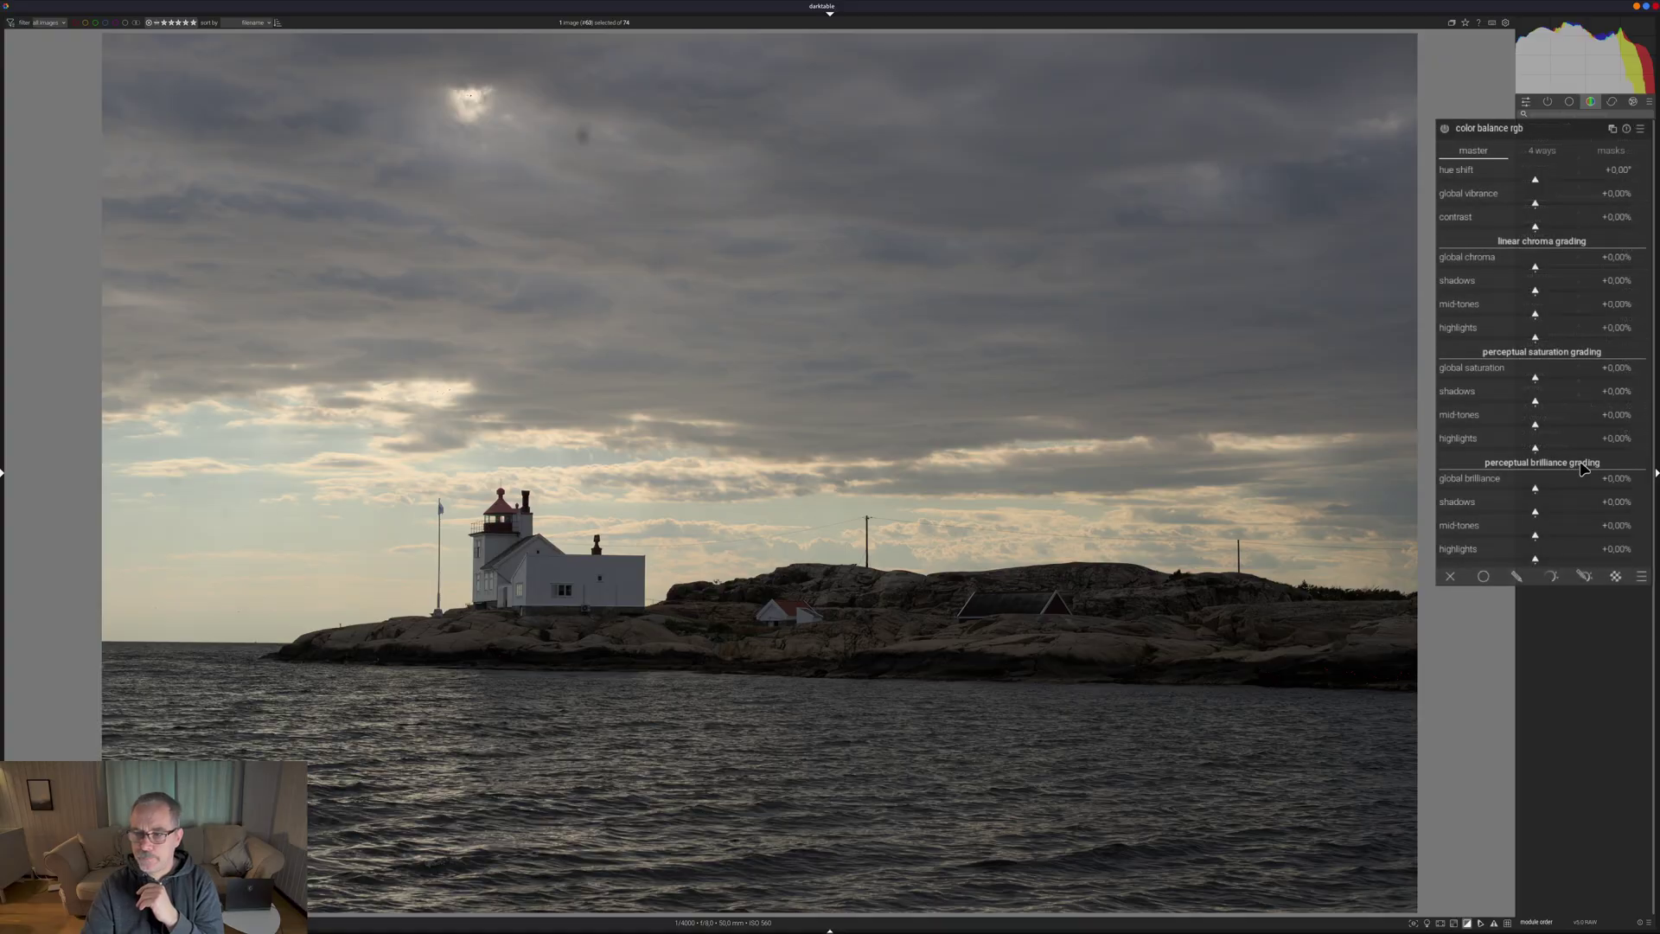
pyautogui.click(1579, 488)
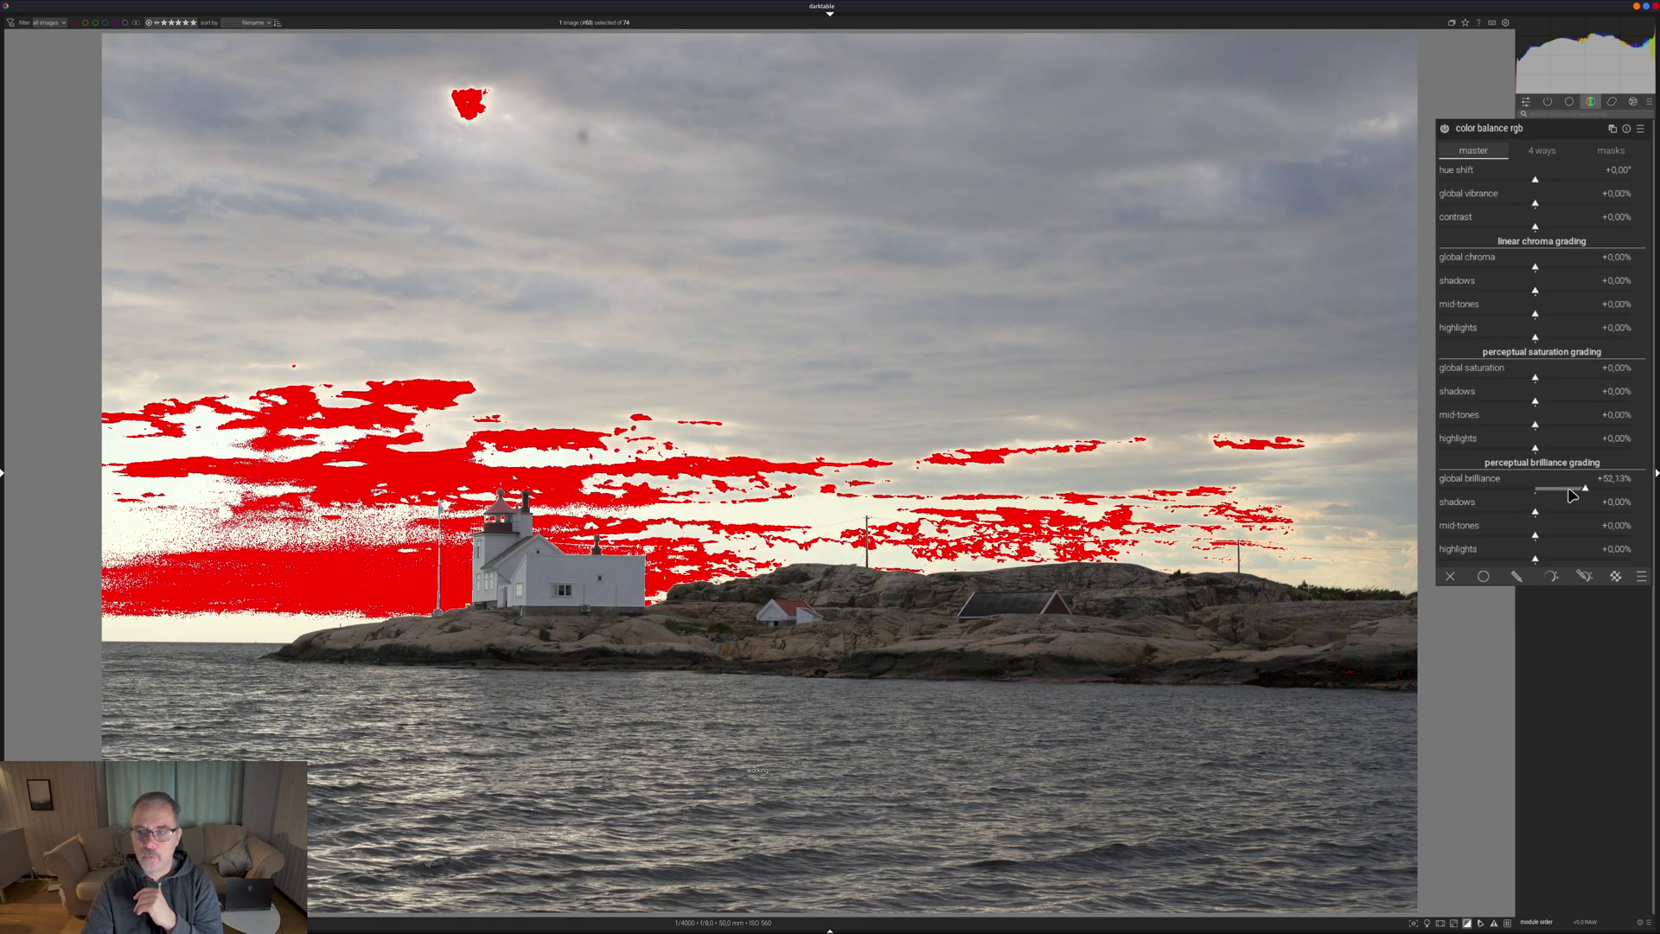
pyautogui.click(1504, 490)
pyautogui.moveTo(1504, 500); pyautogui.dragTo(1487, 495)
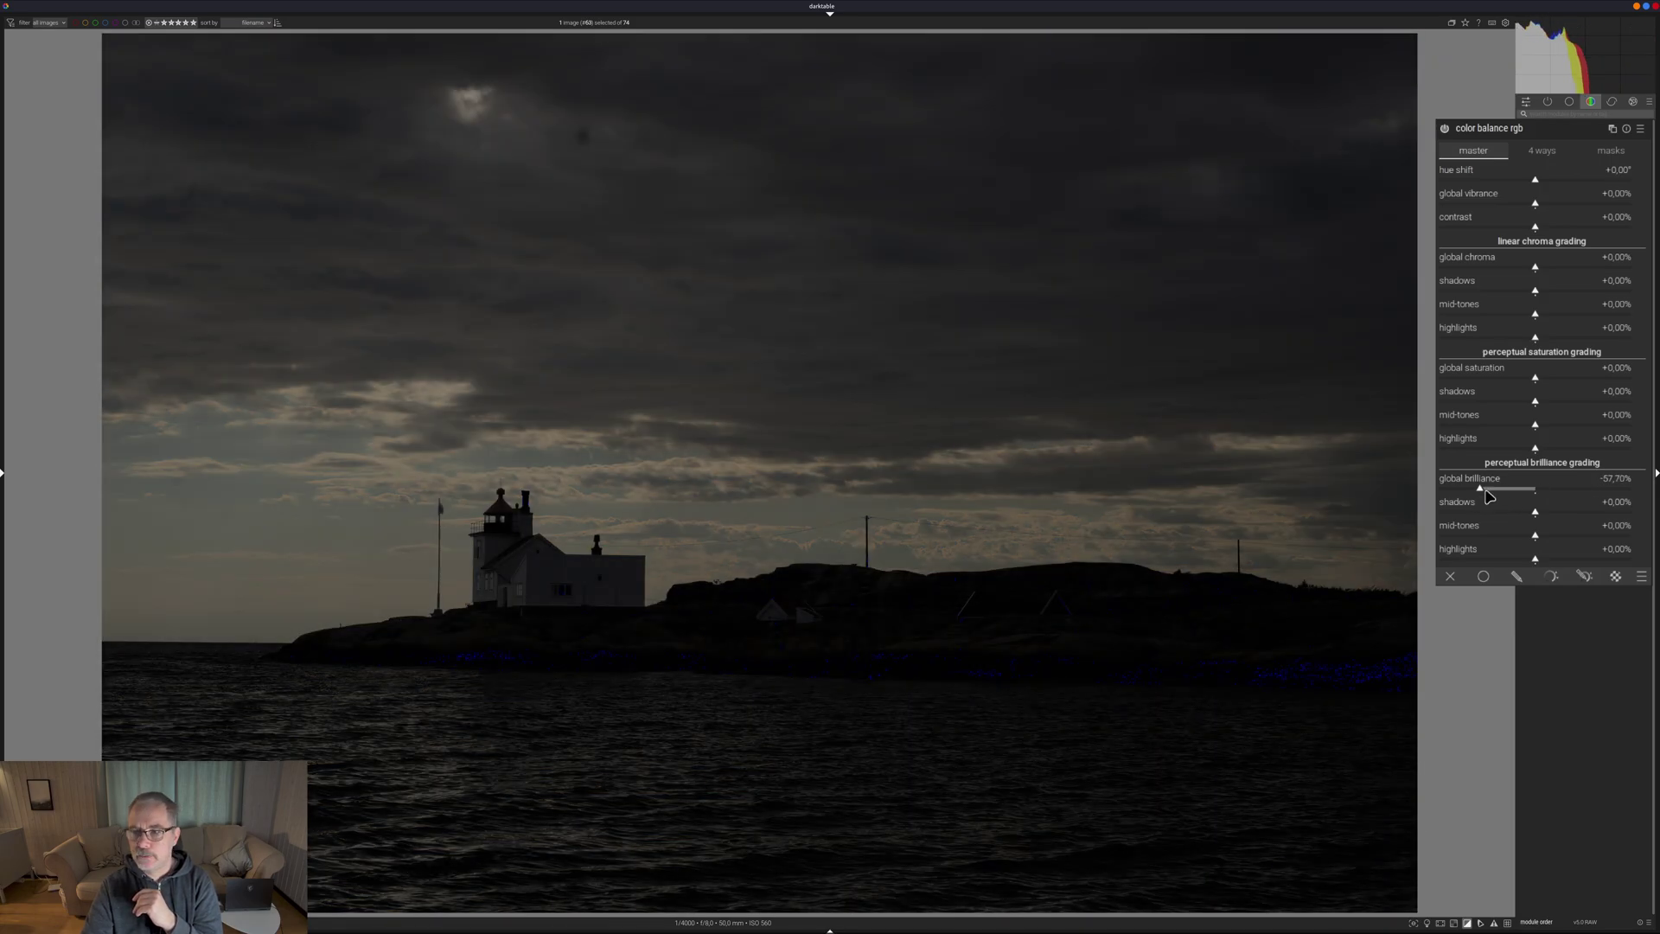
pyautogui.doubleClick(1487, 493)
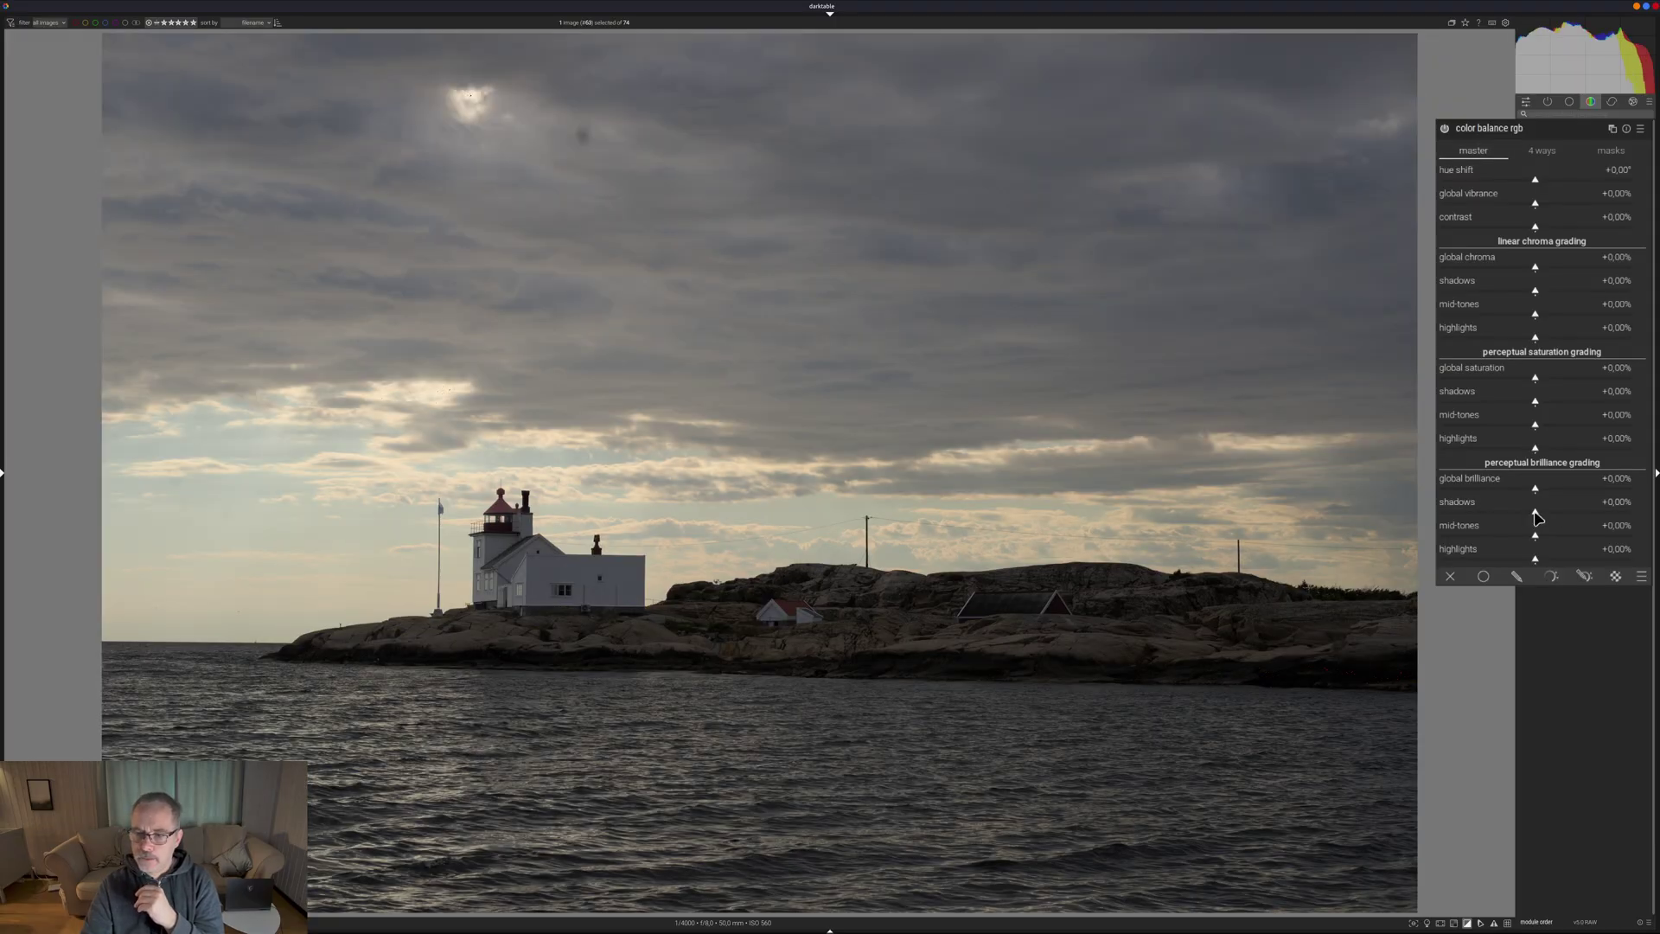
# - Set brilliance shadows to +28.20%, mid-tones to −23.77% and highlights to −3.31%
pyautogui.moveTo(1538, 517); pyautogui.dragTo(1543, 558)
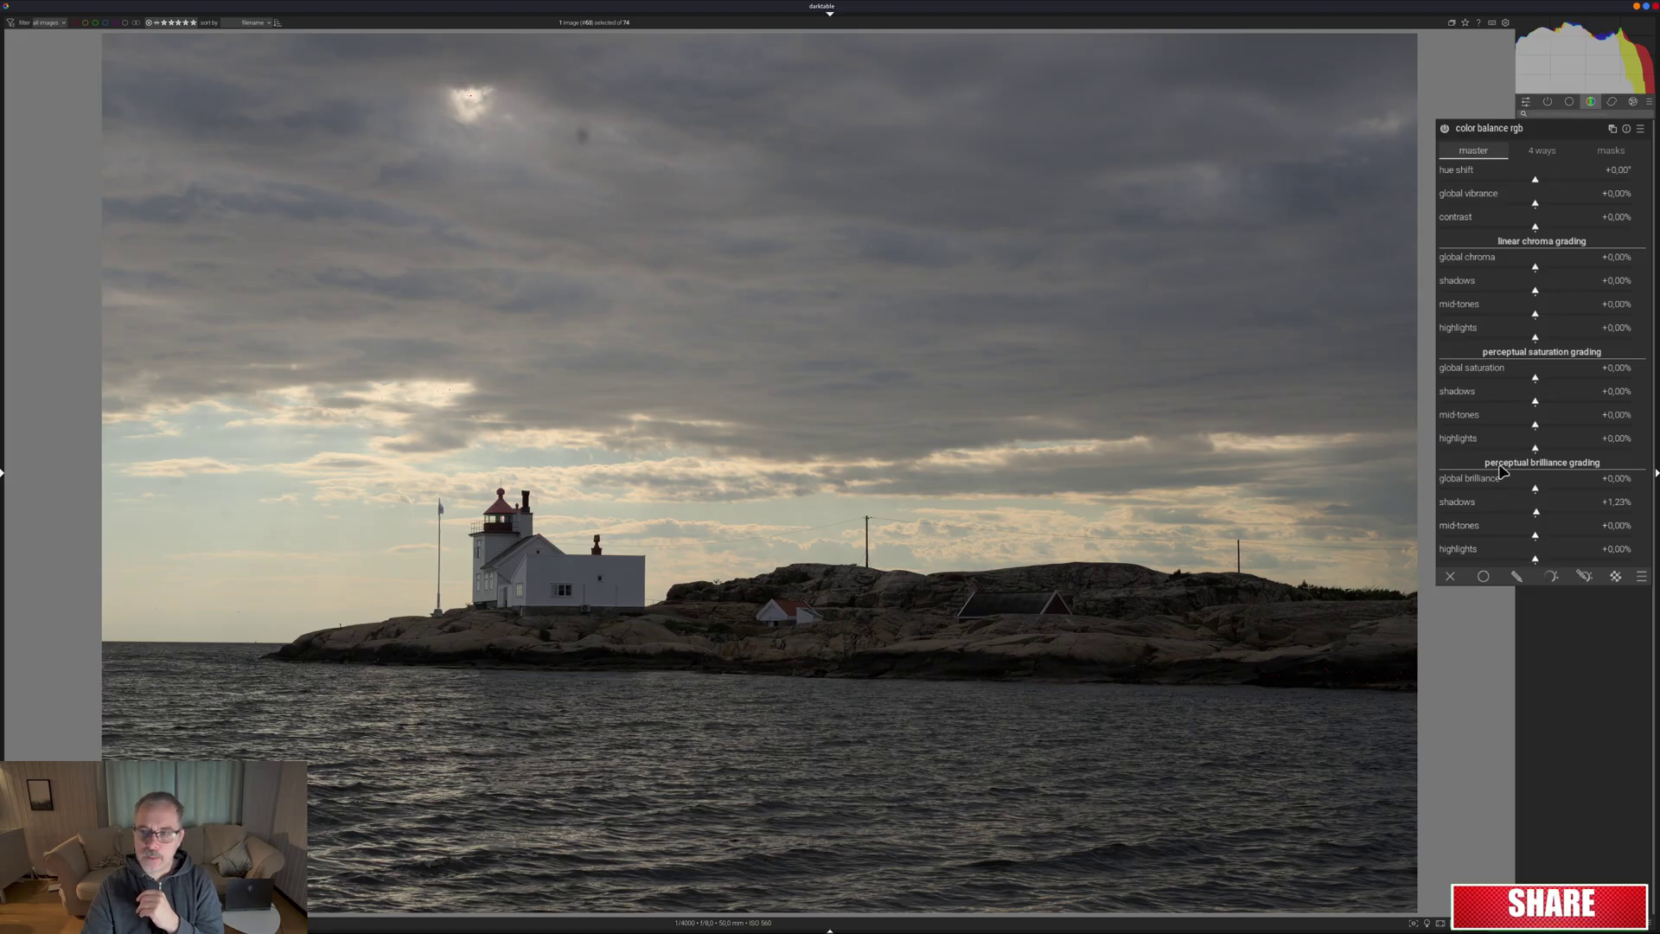
pyautogui.click(1540, 516)
pyautogui.moveTo(1540, 516); pyautogui.dragTo(1567, 516)
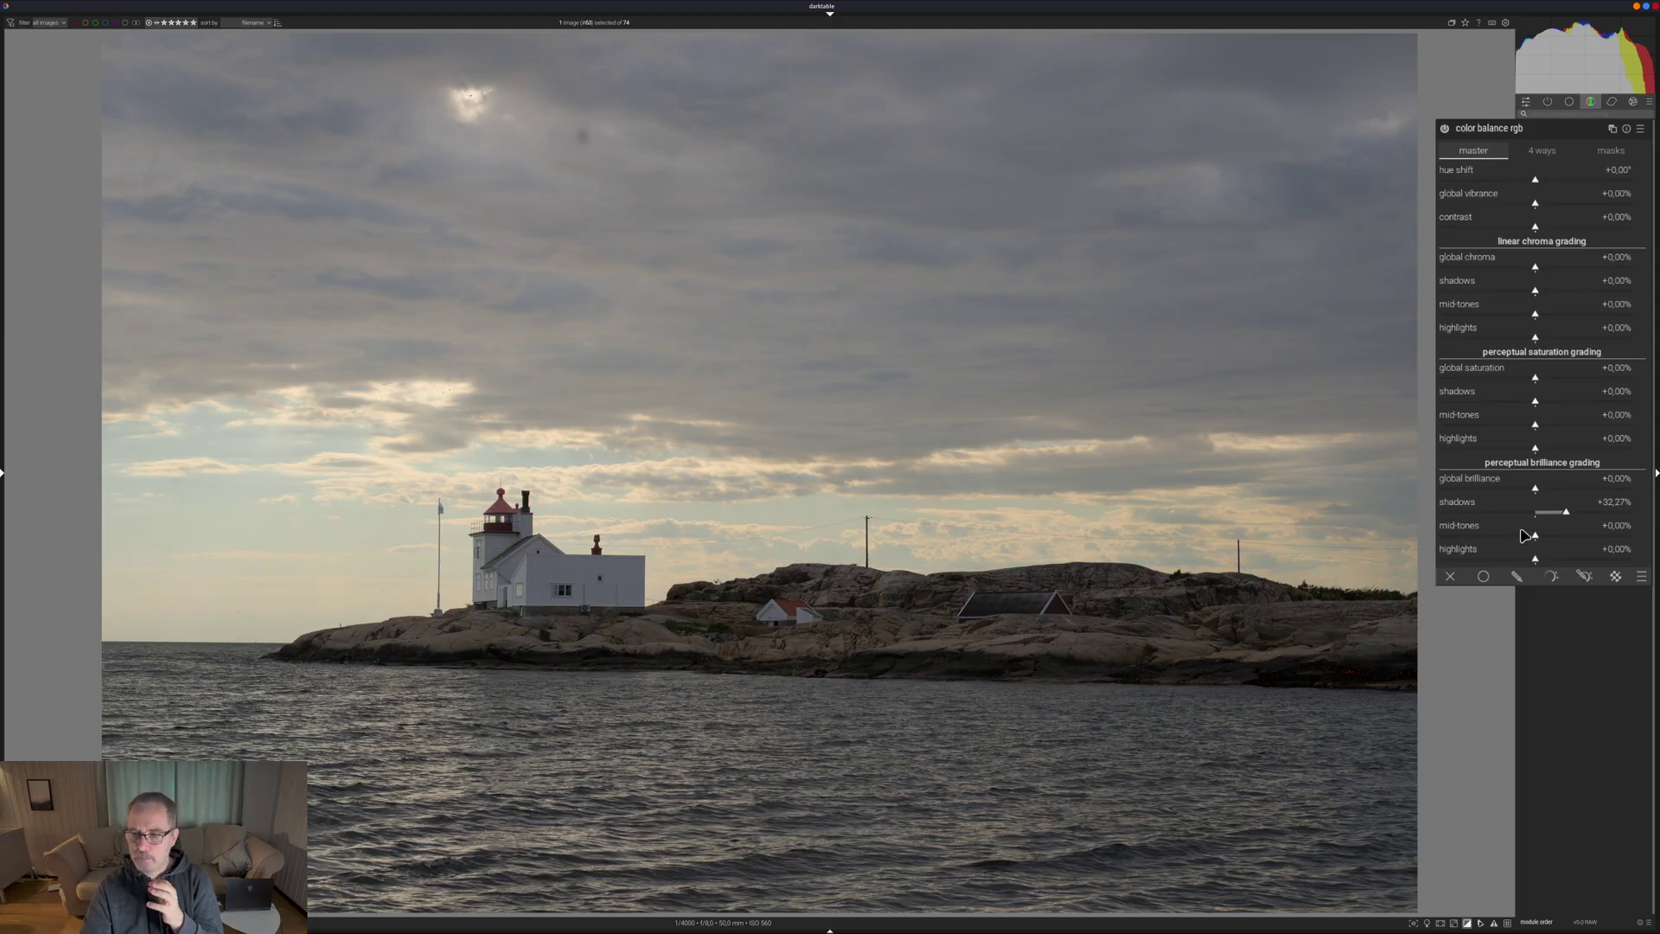
pyautogui.moveTo(1536, 538); pyautogui.dragTo(1521, 544)
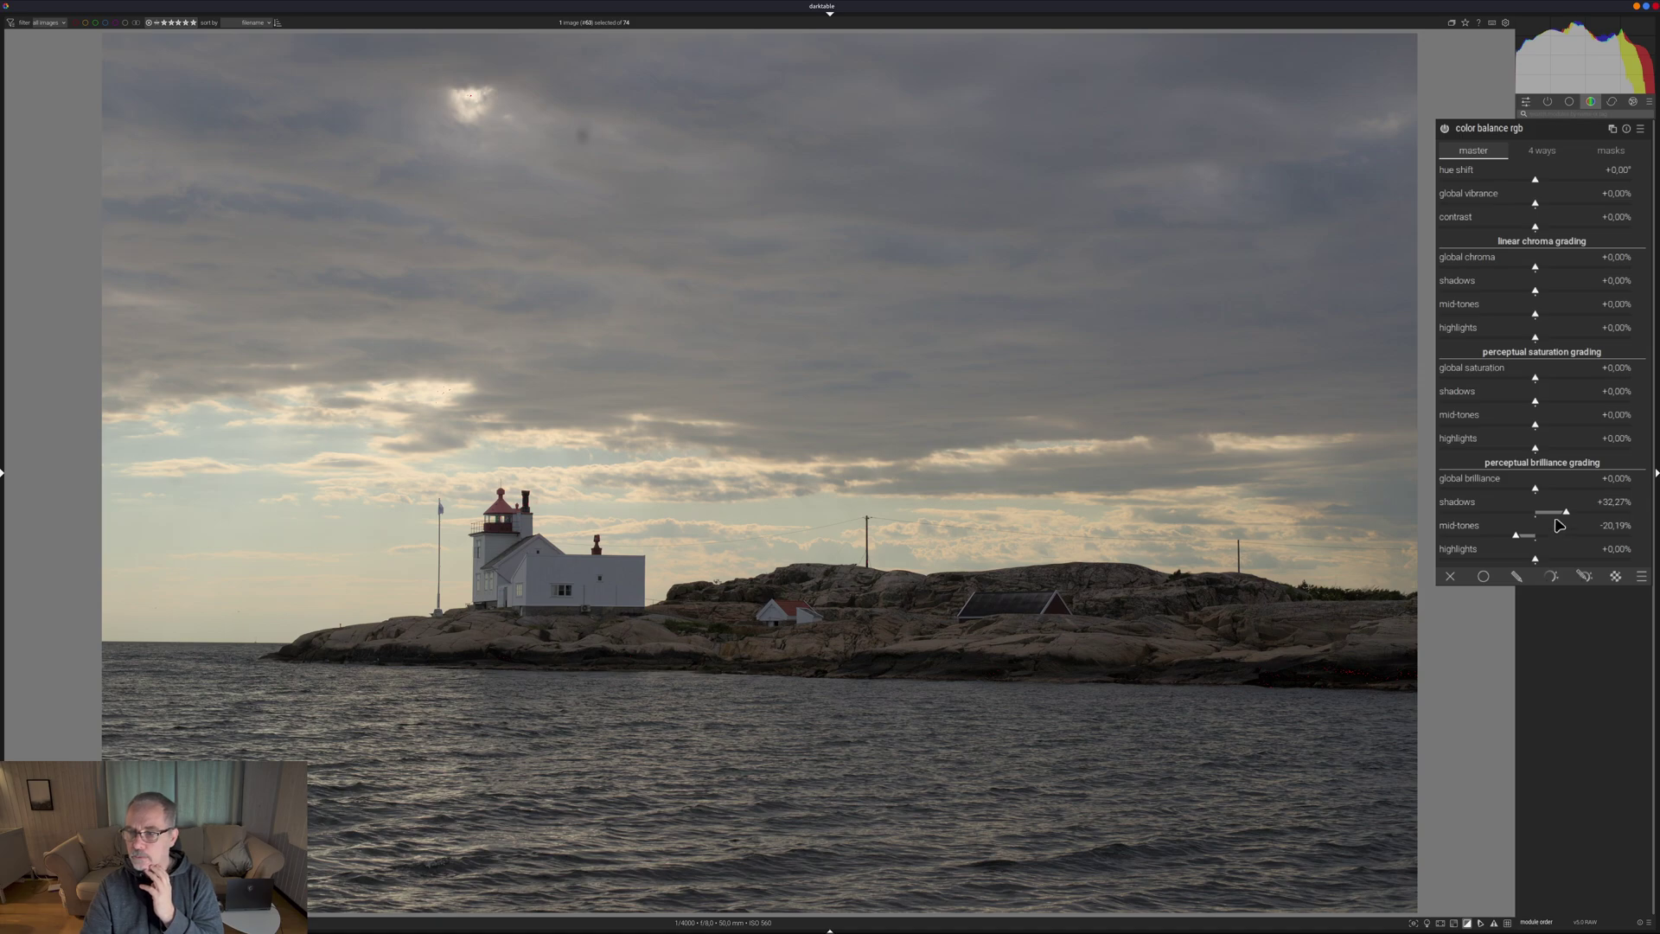
pyautogui.moveTo(1569, 514); pyautogui.dragTo(1515, 542)
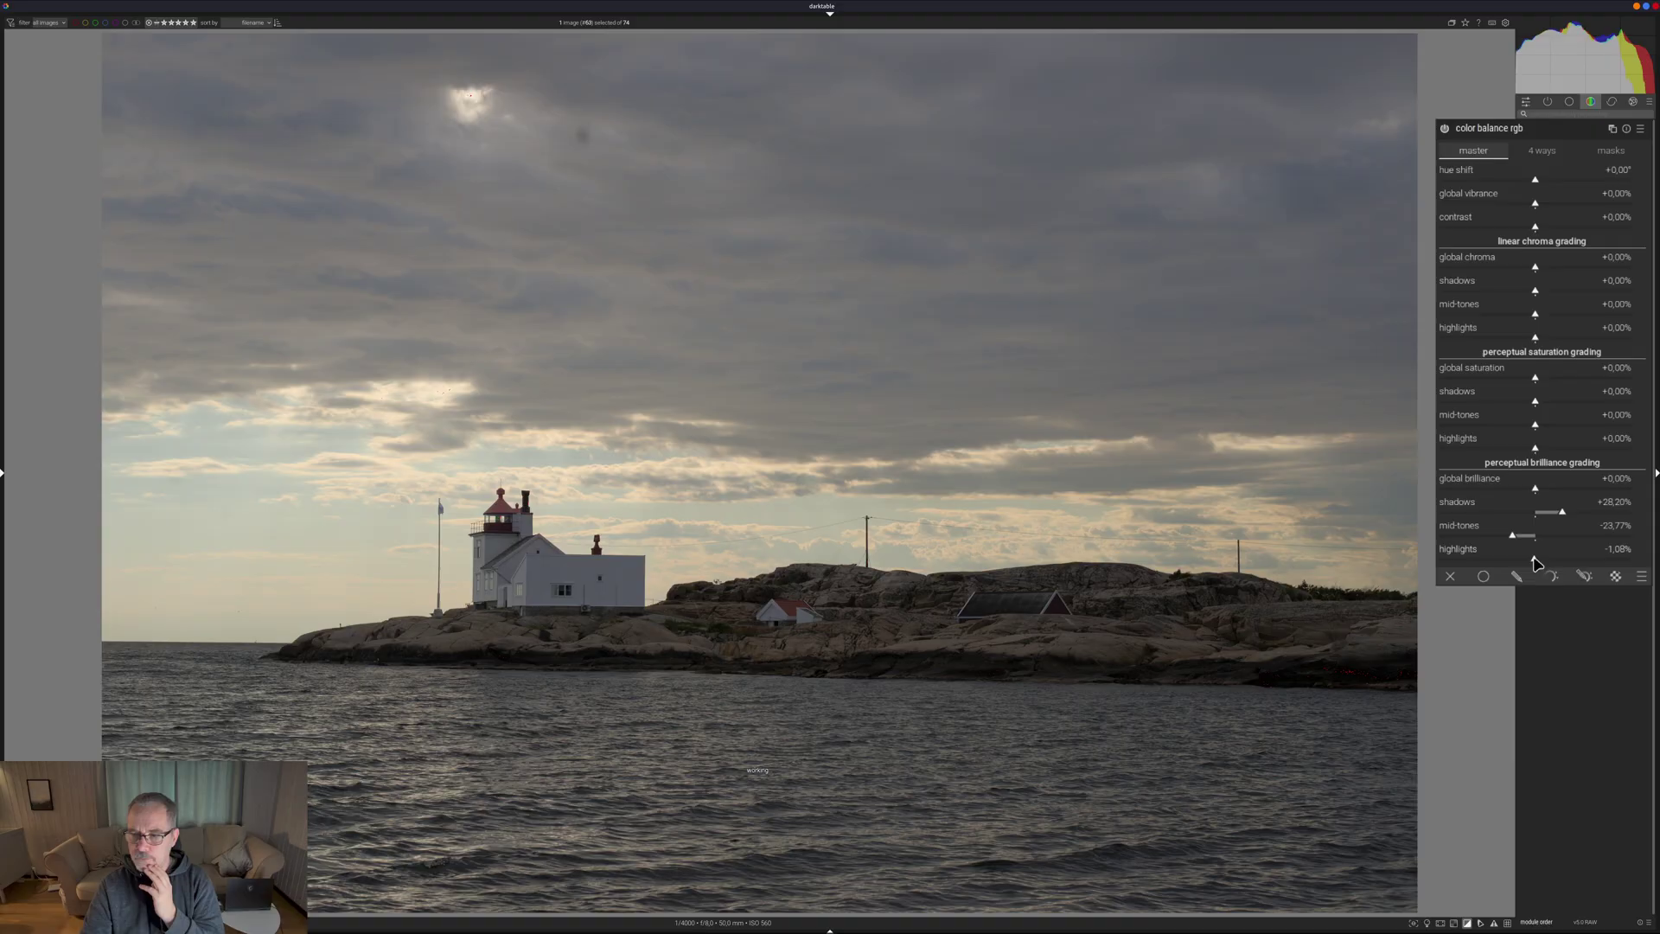
pyautogui.click(1532, 561)
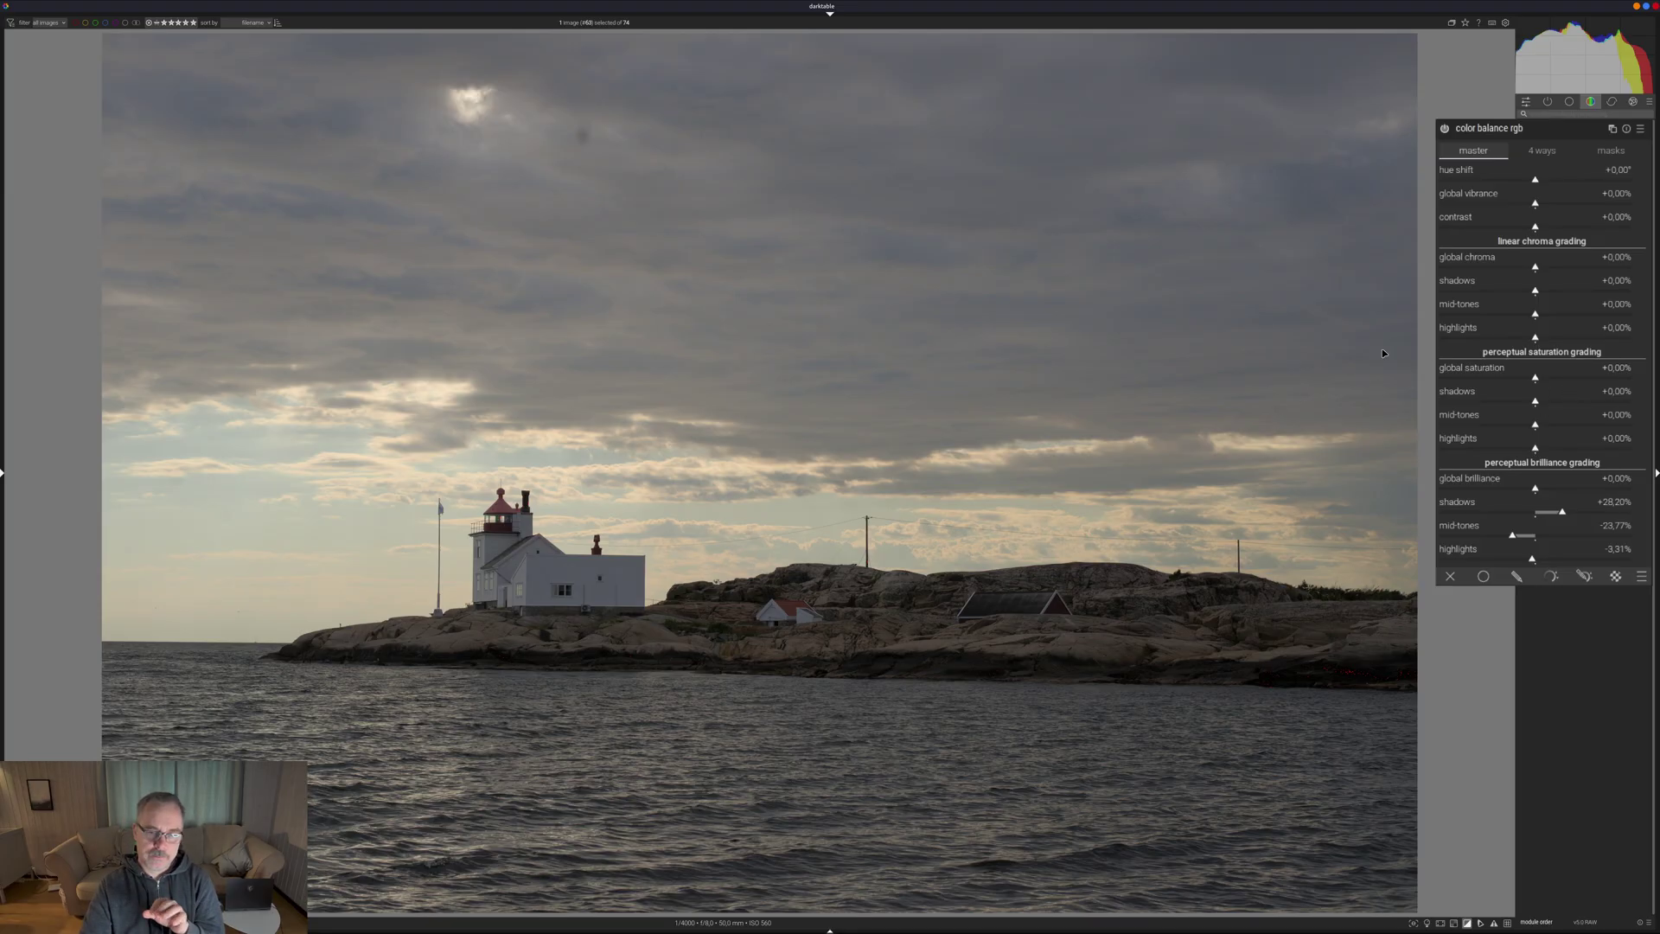
# - Set global vibrance +13.81% and saturation shadows +28%, mid-tones +16.23%, highlights +12.91%
pyautogui.click(1554, 202)
pyautogui.moveTo(1555, 202); pyautogui.dragTo(1564, 203)
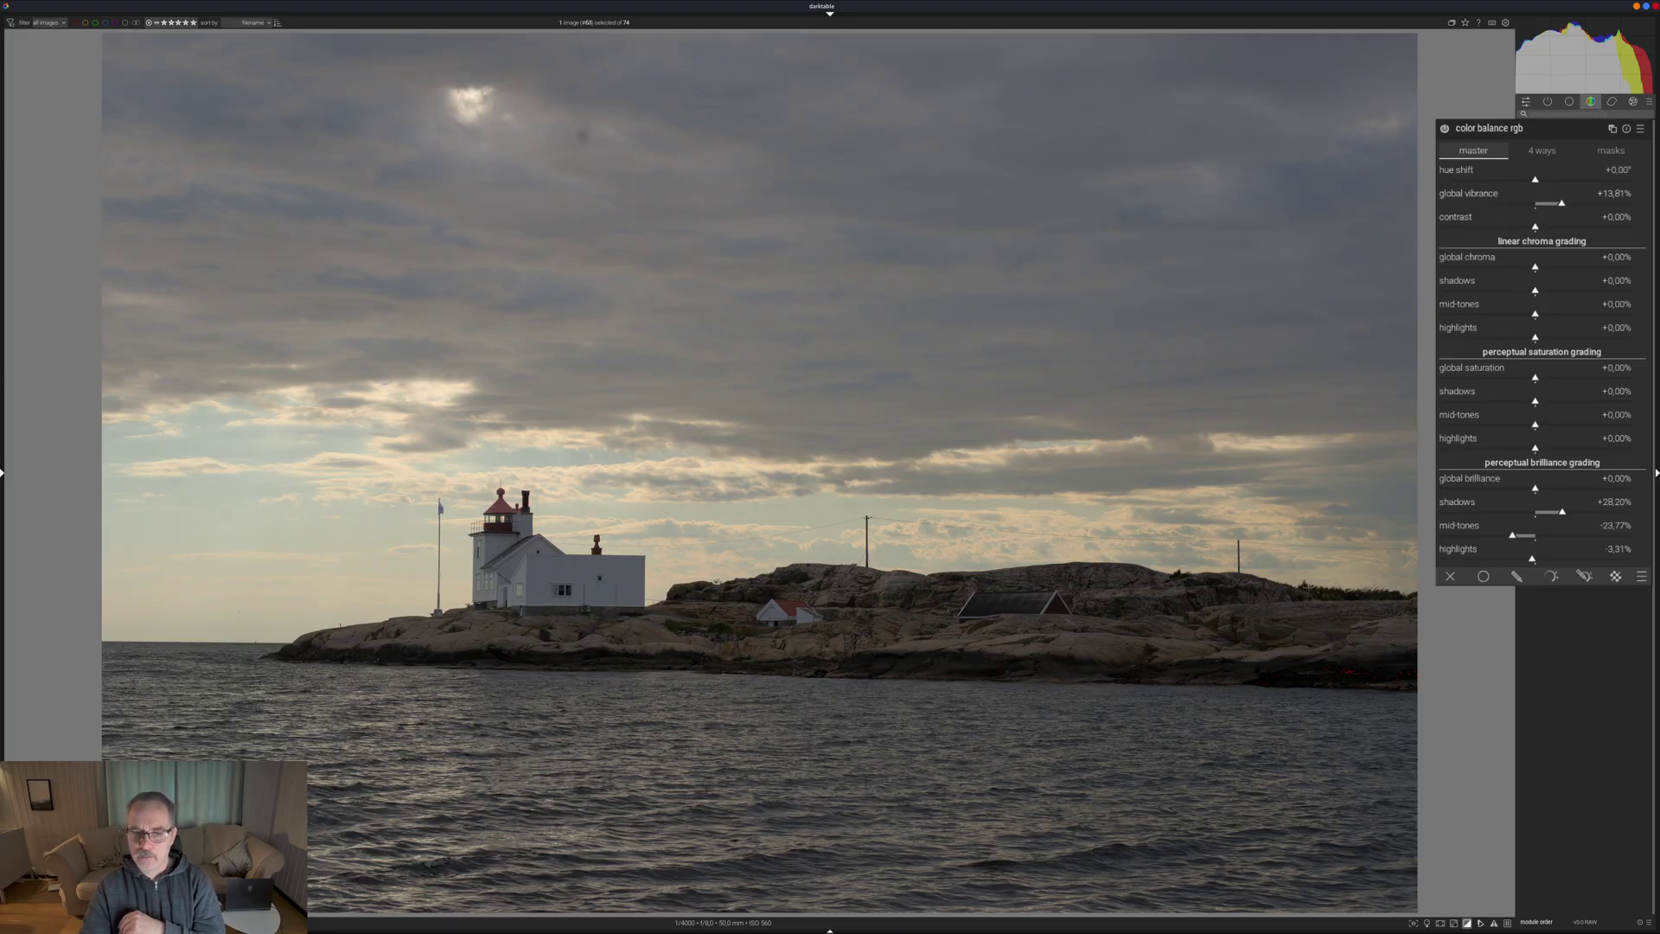
pyautogui.click(1566, 378)
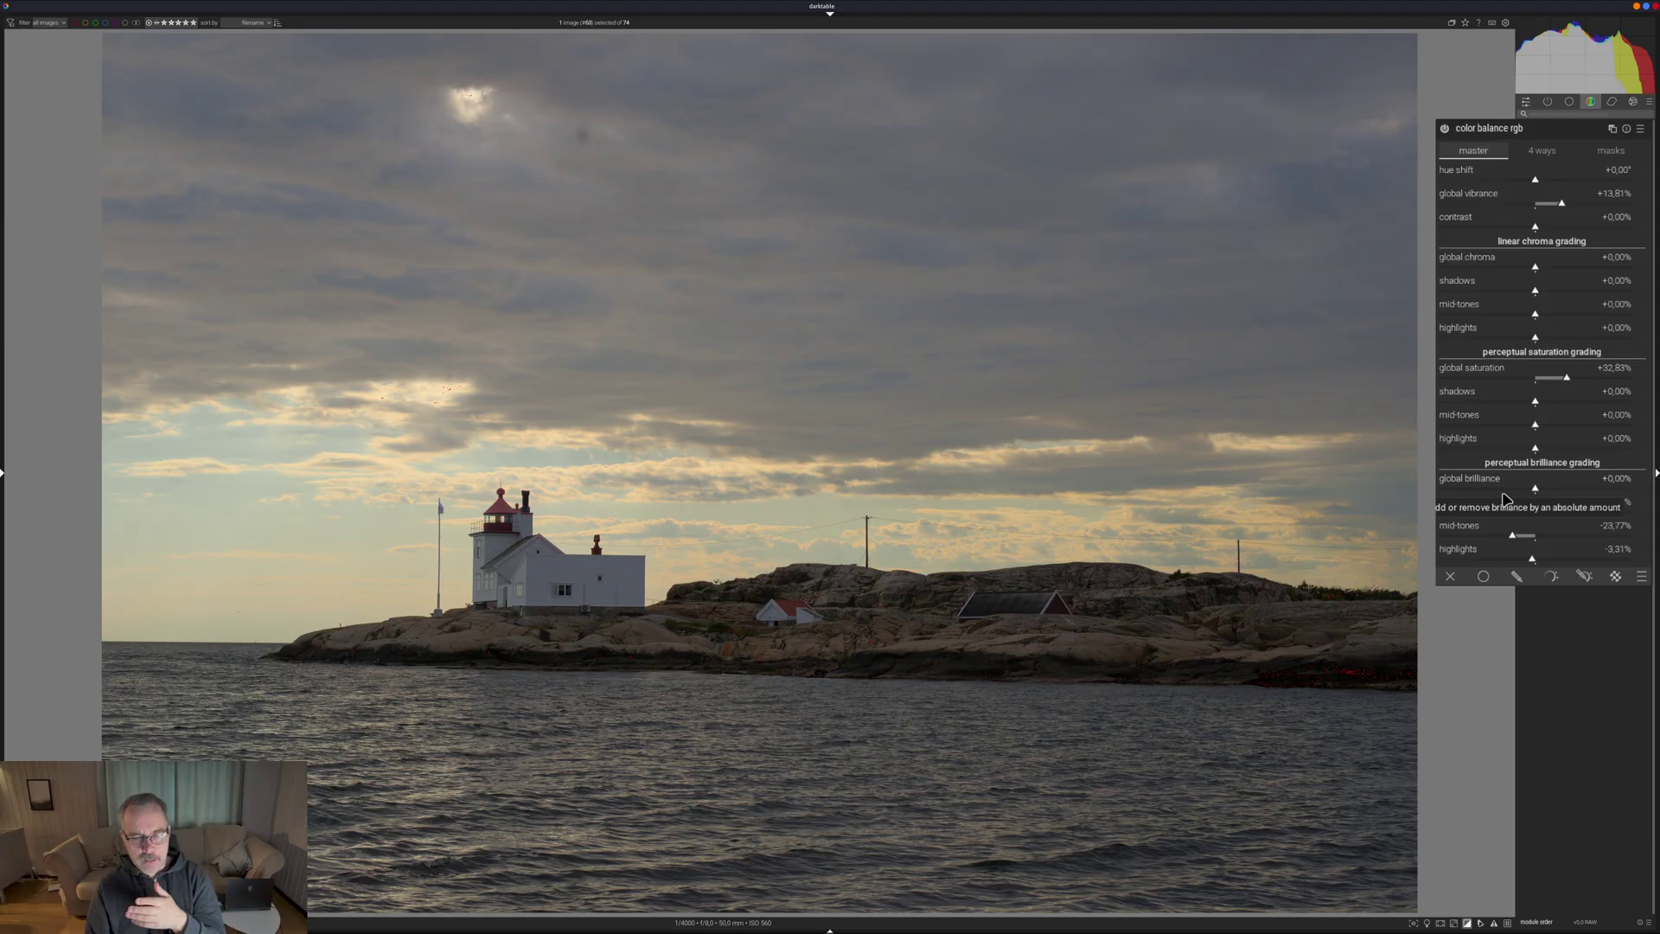
pyautogui.doubleClick(1487, 370)
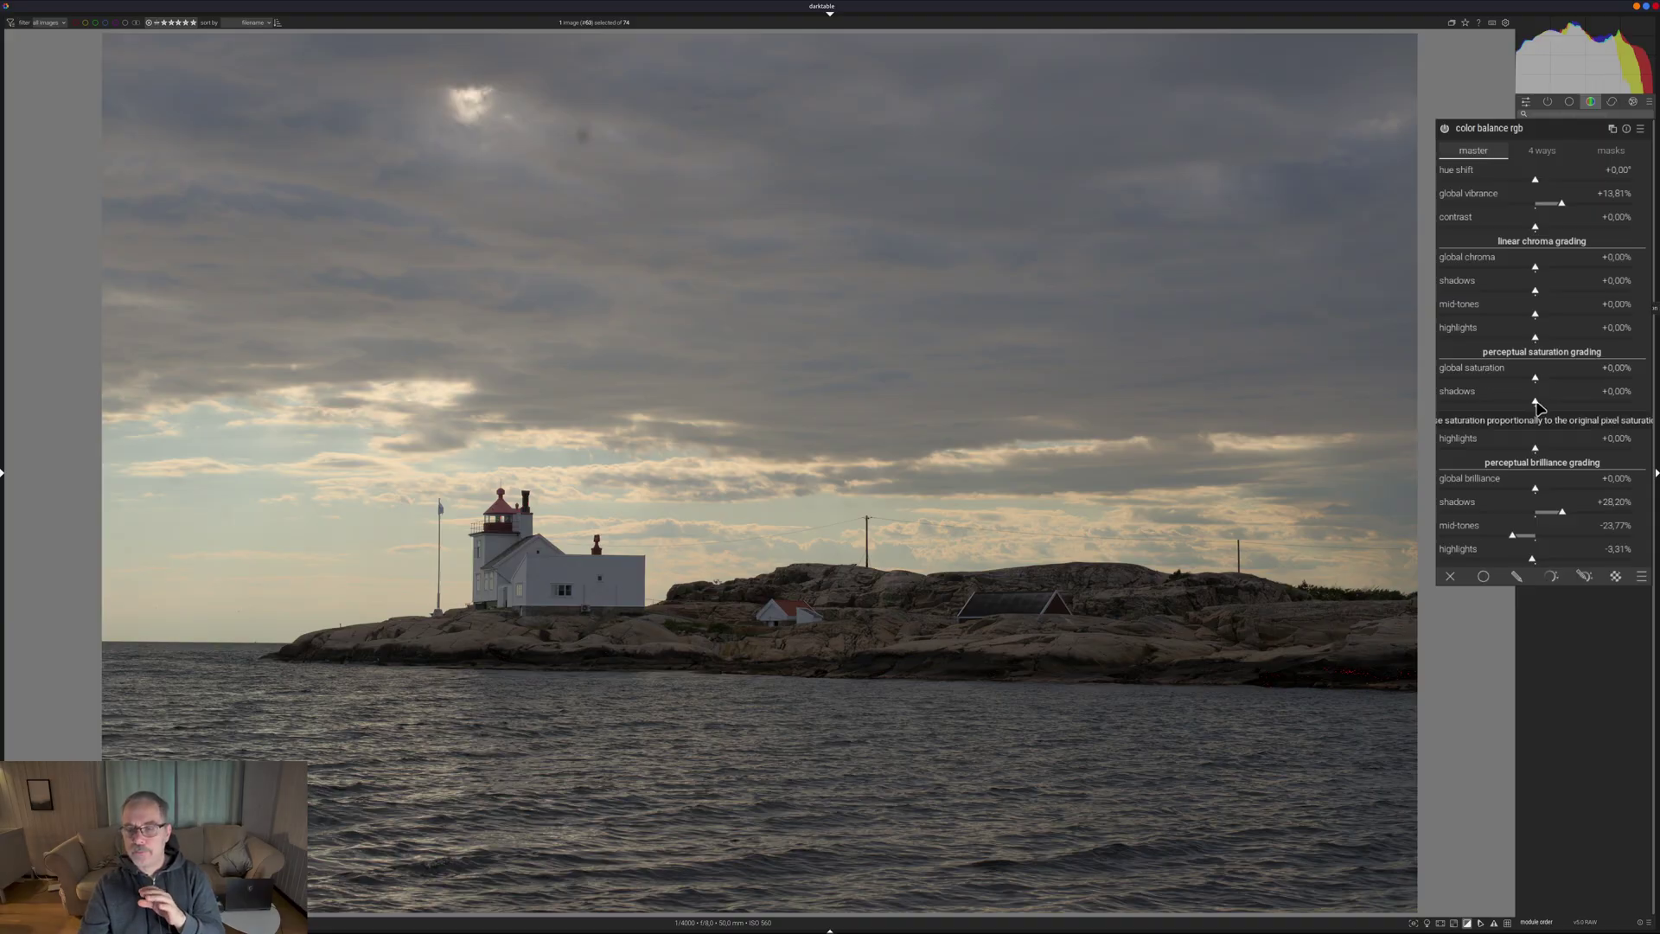
pyautogui.moveTo(1542, 402); pyautogui.dragTo(1564, 404)
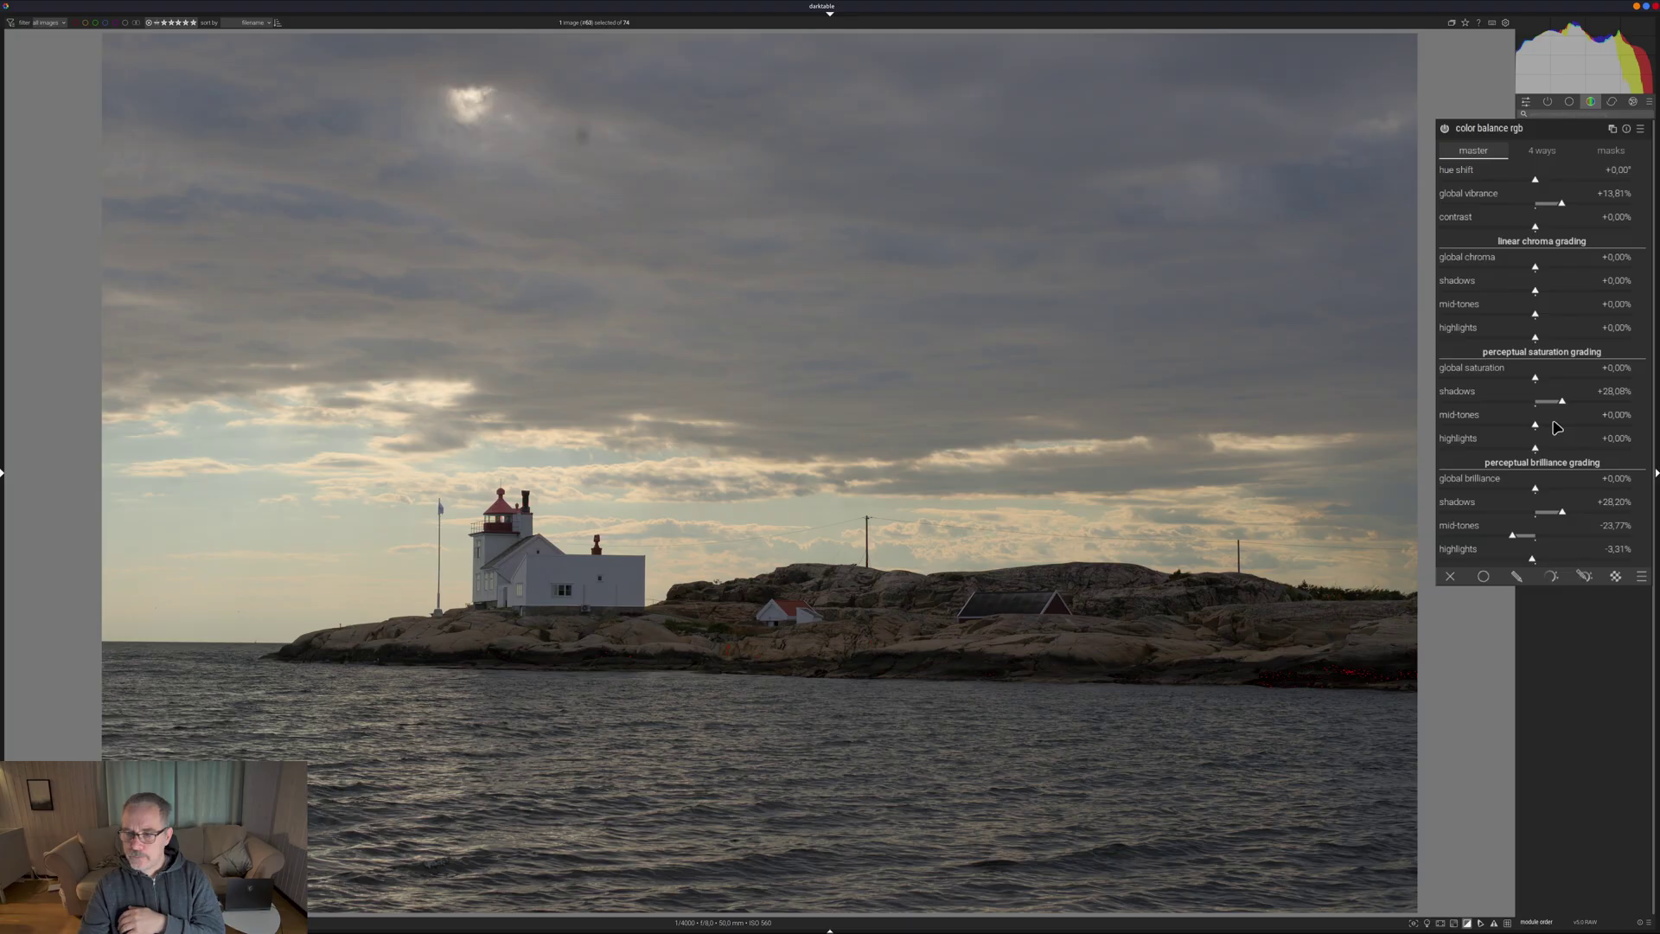
pyautogui.click(1552, 427)
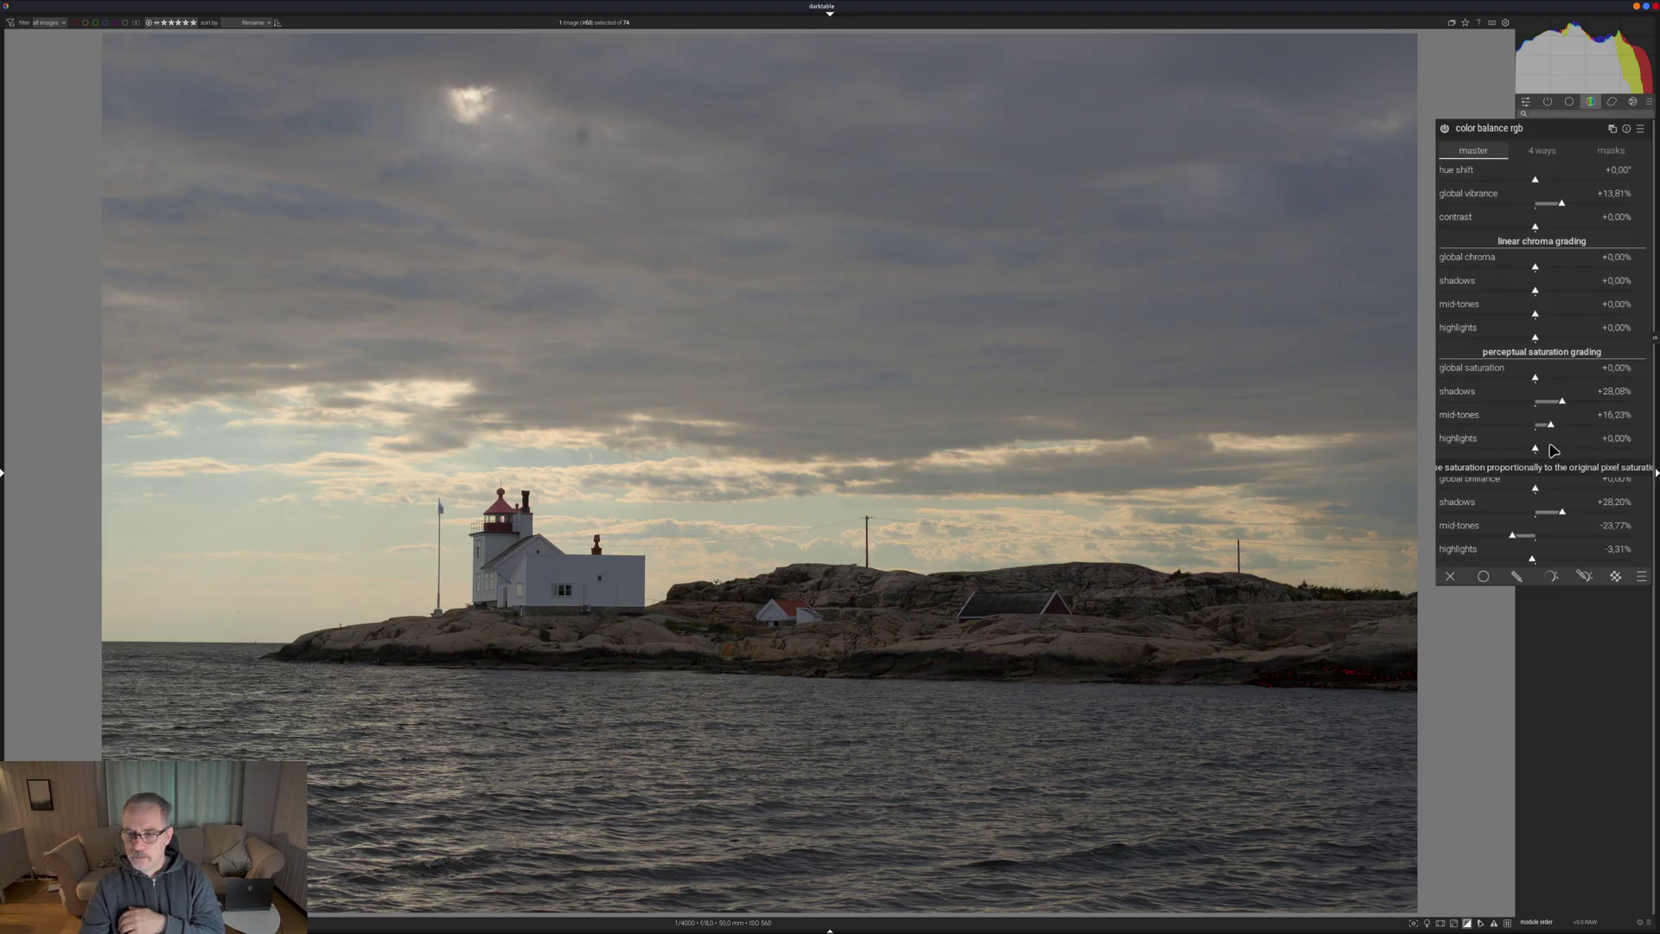
pyautogui.click(1547, 445)
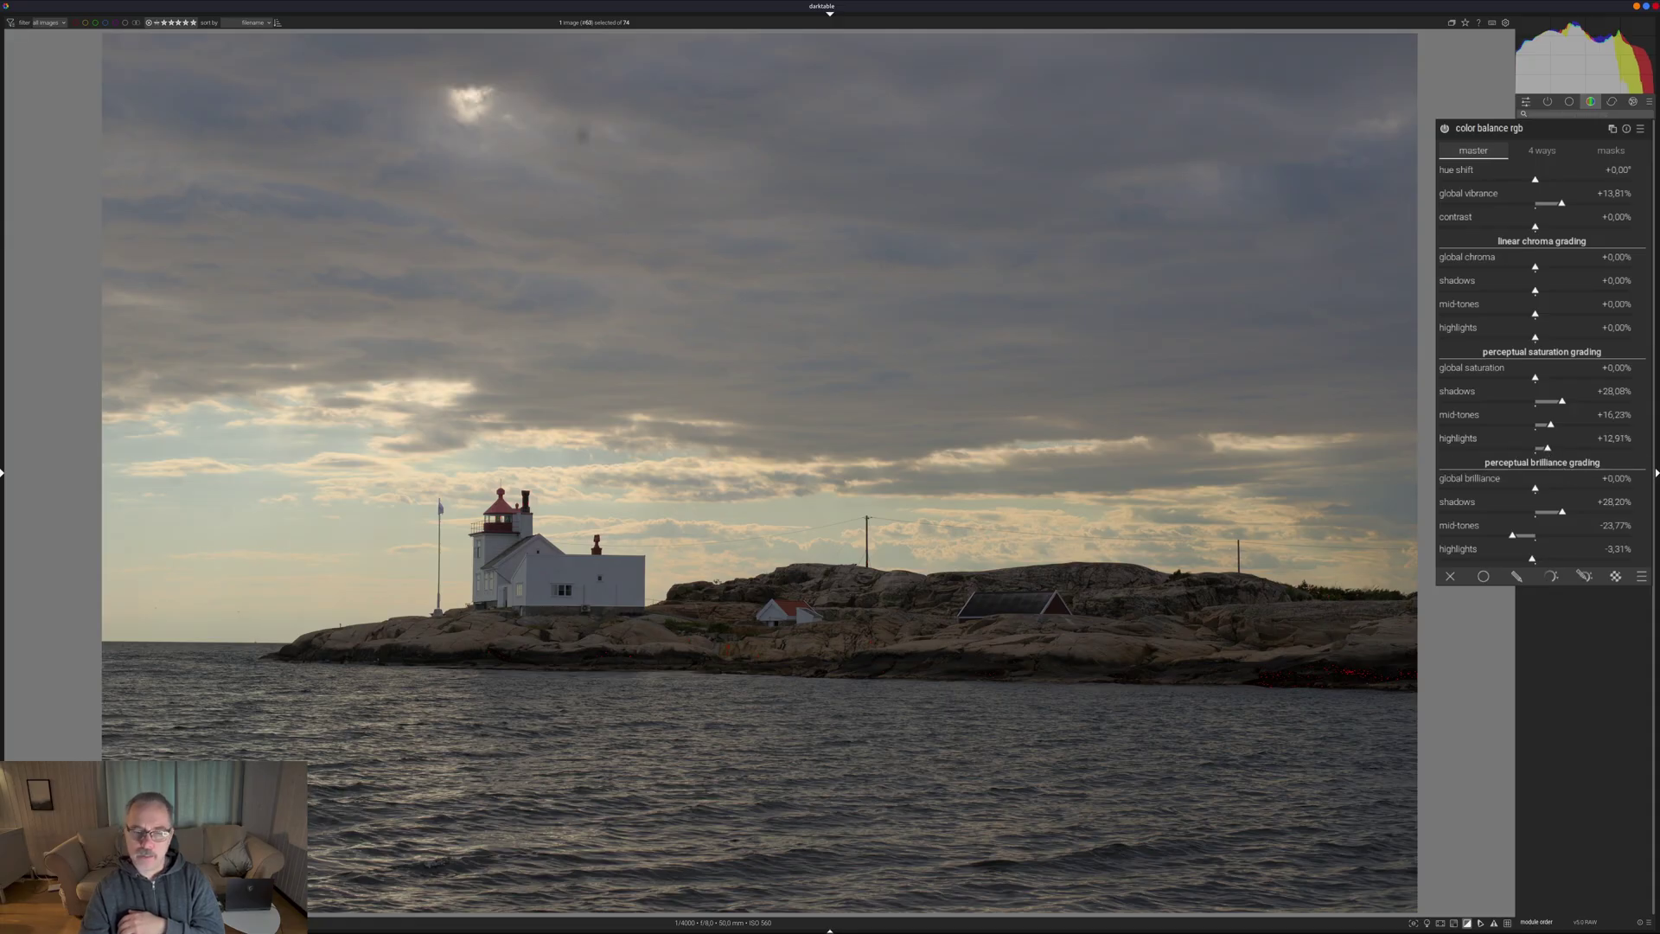
# - Compare with color balance rgb toggled off and on, hide the clipping overlay, show correction modules
pyautogui.click(1447, 129)
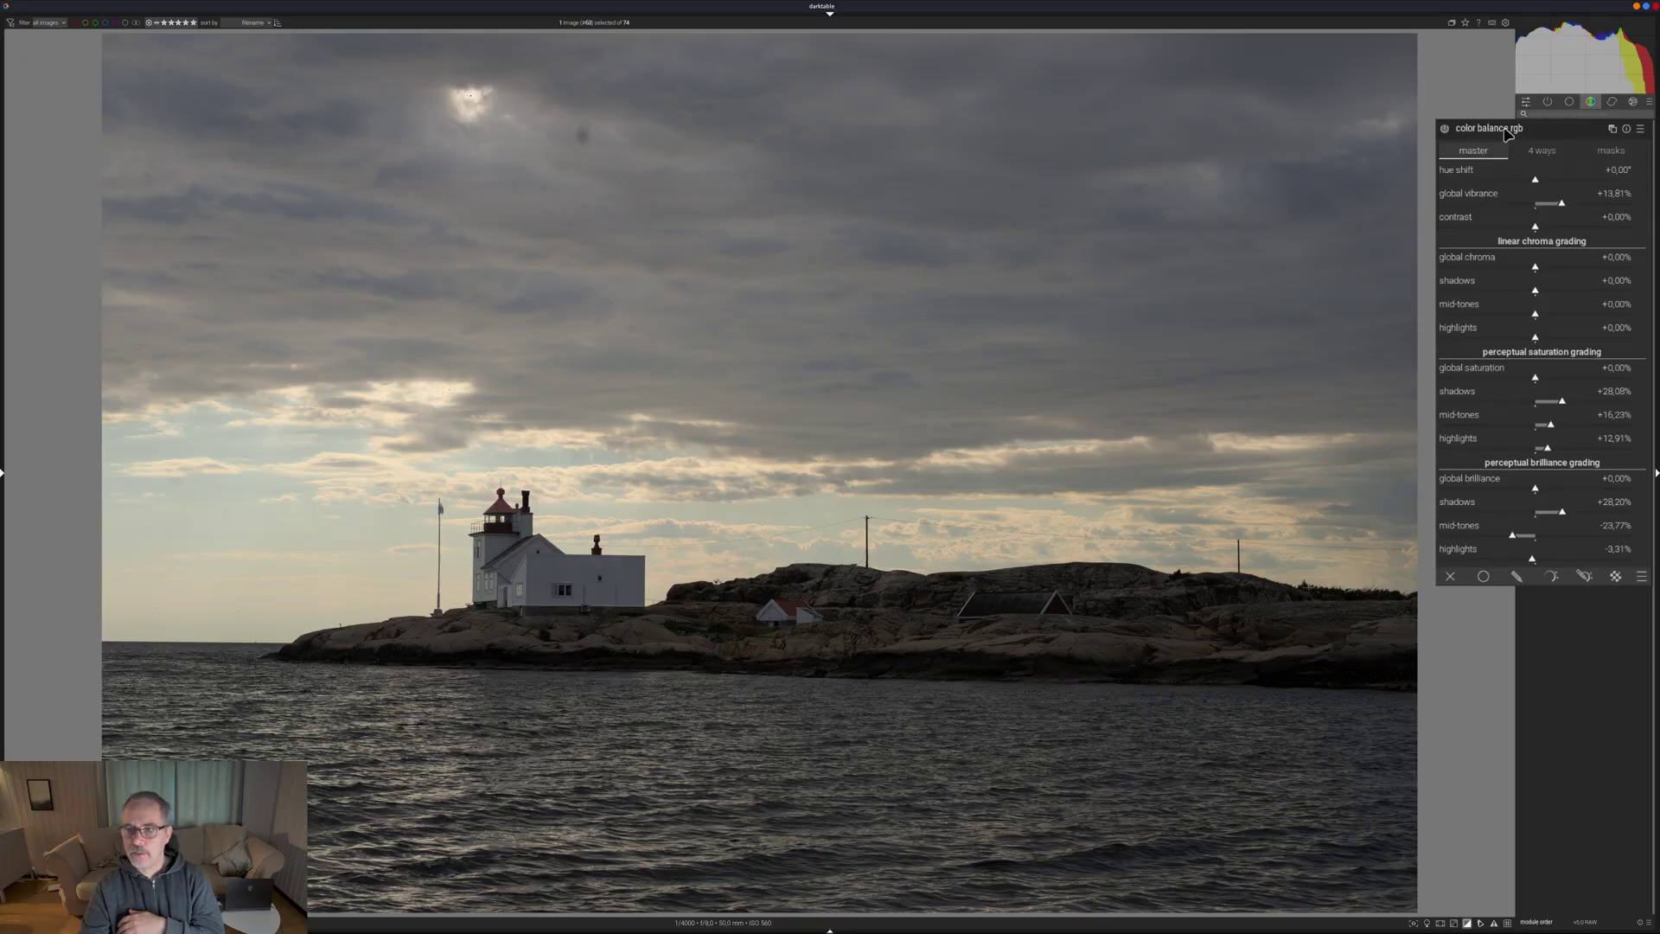
pyautogui.click(1444, 130)
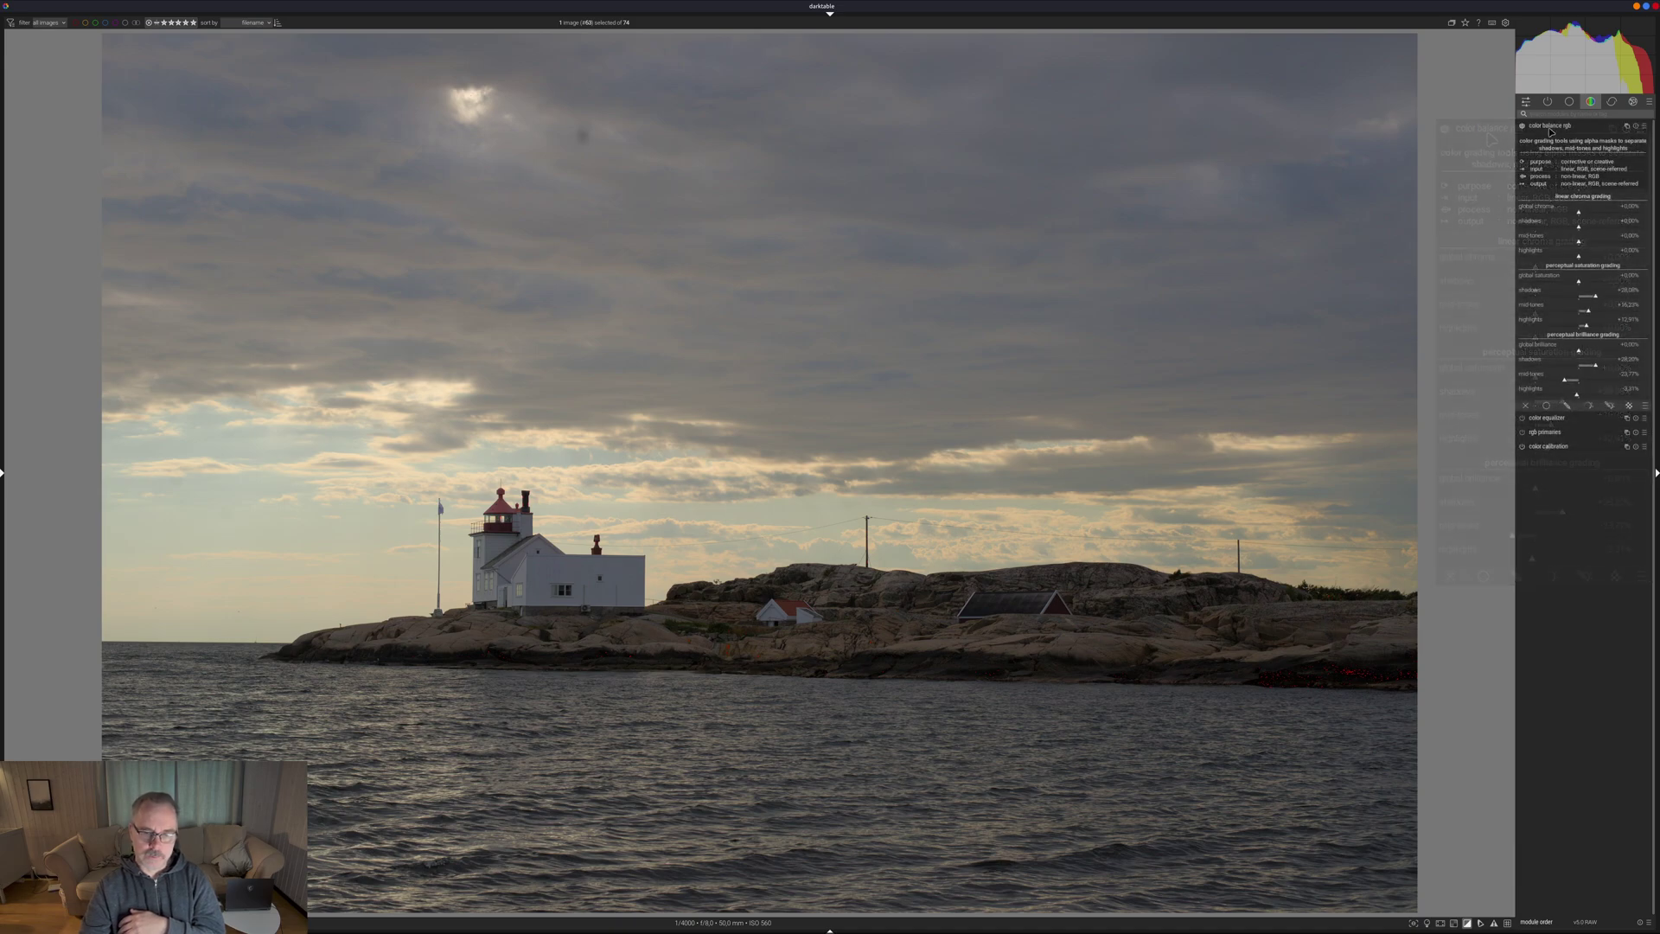
pyautogui.click(1466, 923)
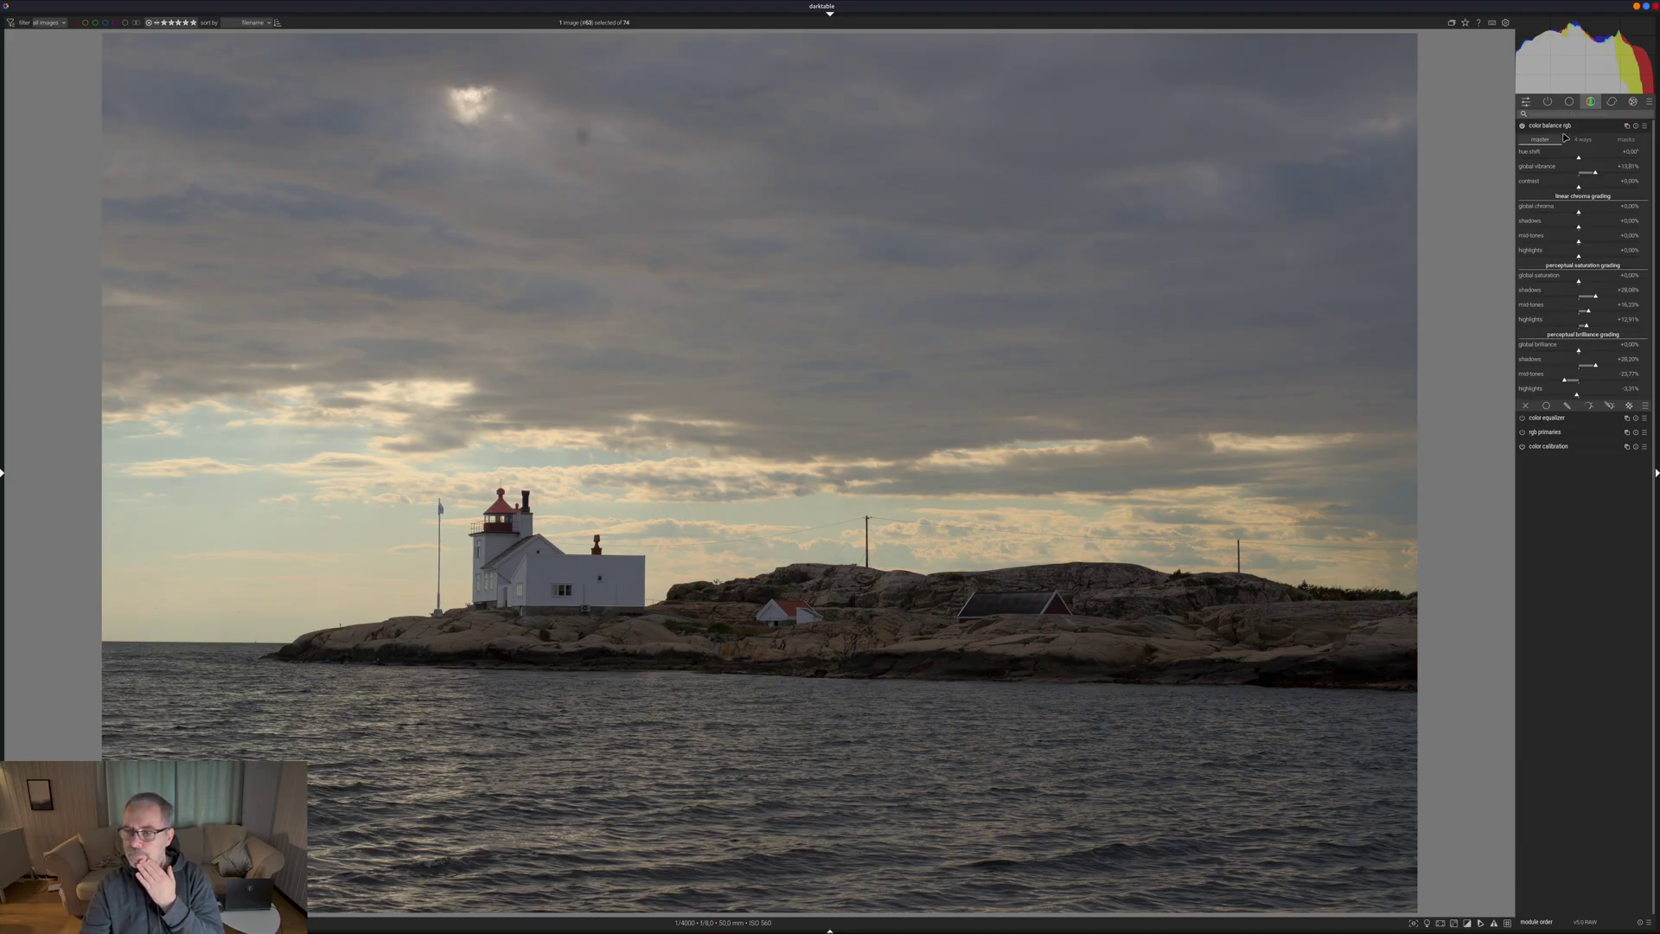
pyautogui.click(1612, 102)
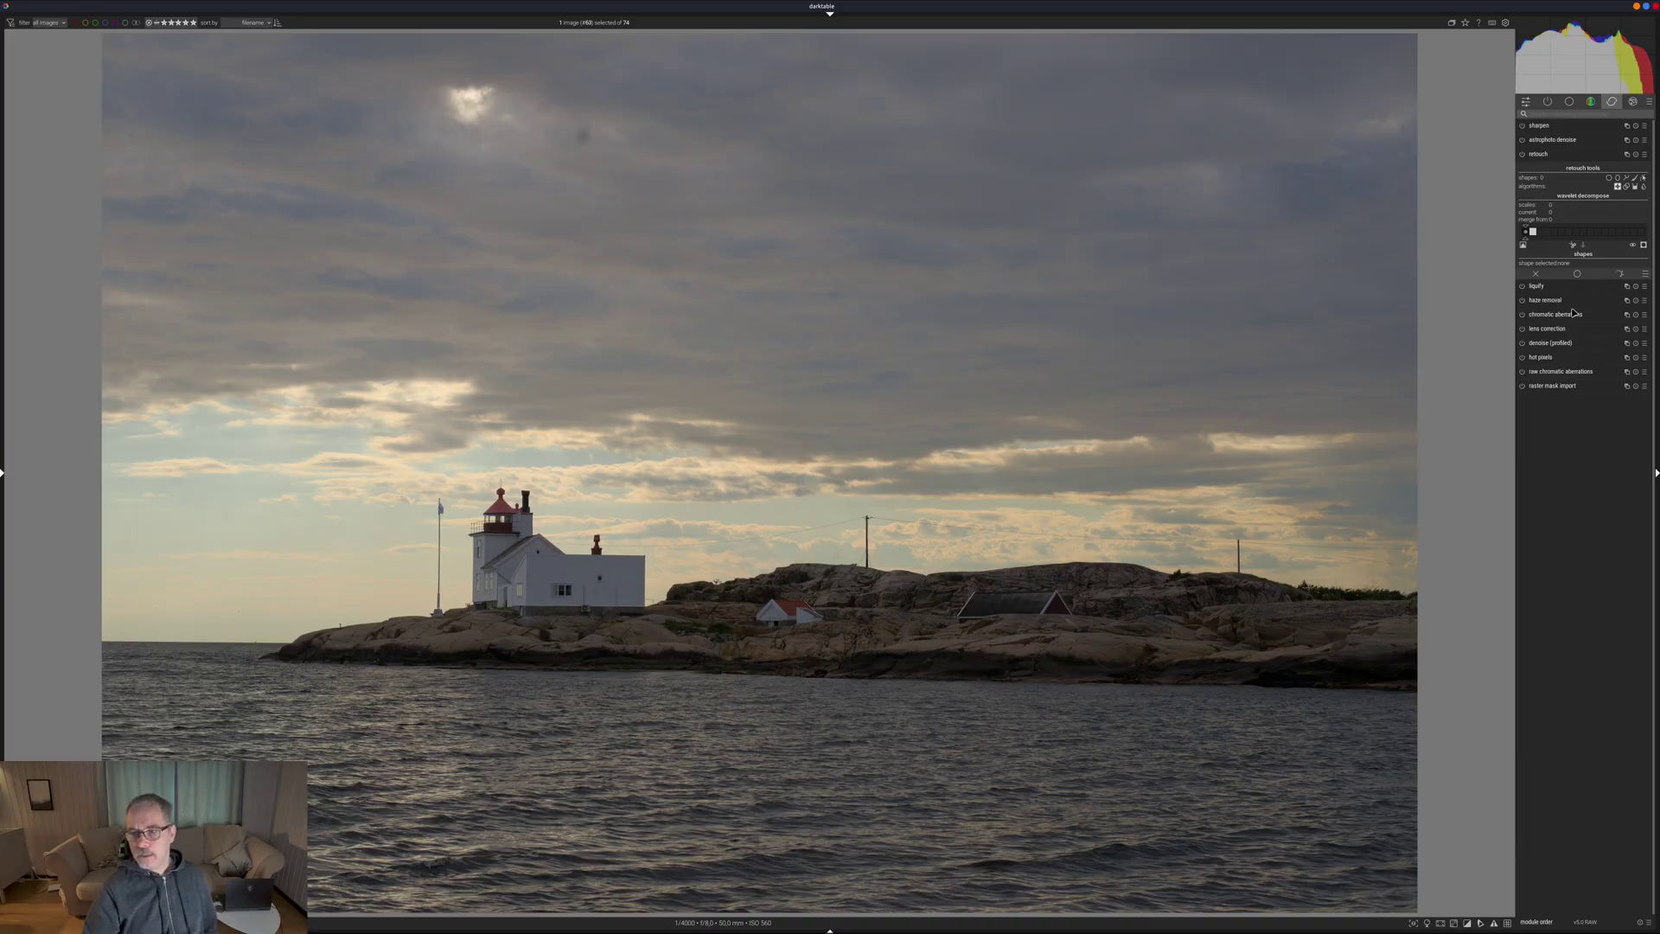
# - Enable haze removal blended at 75% opacity, then switch to the effects module group
pyautogui.click(1522, 300)
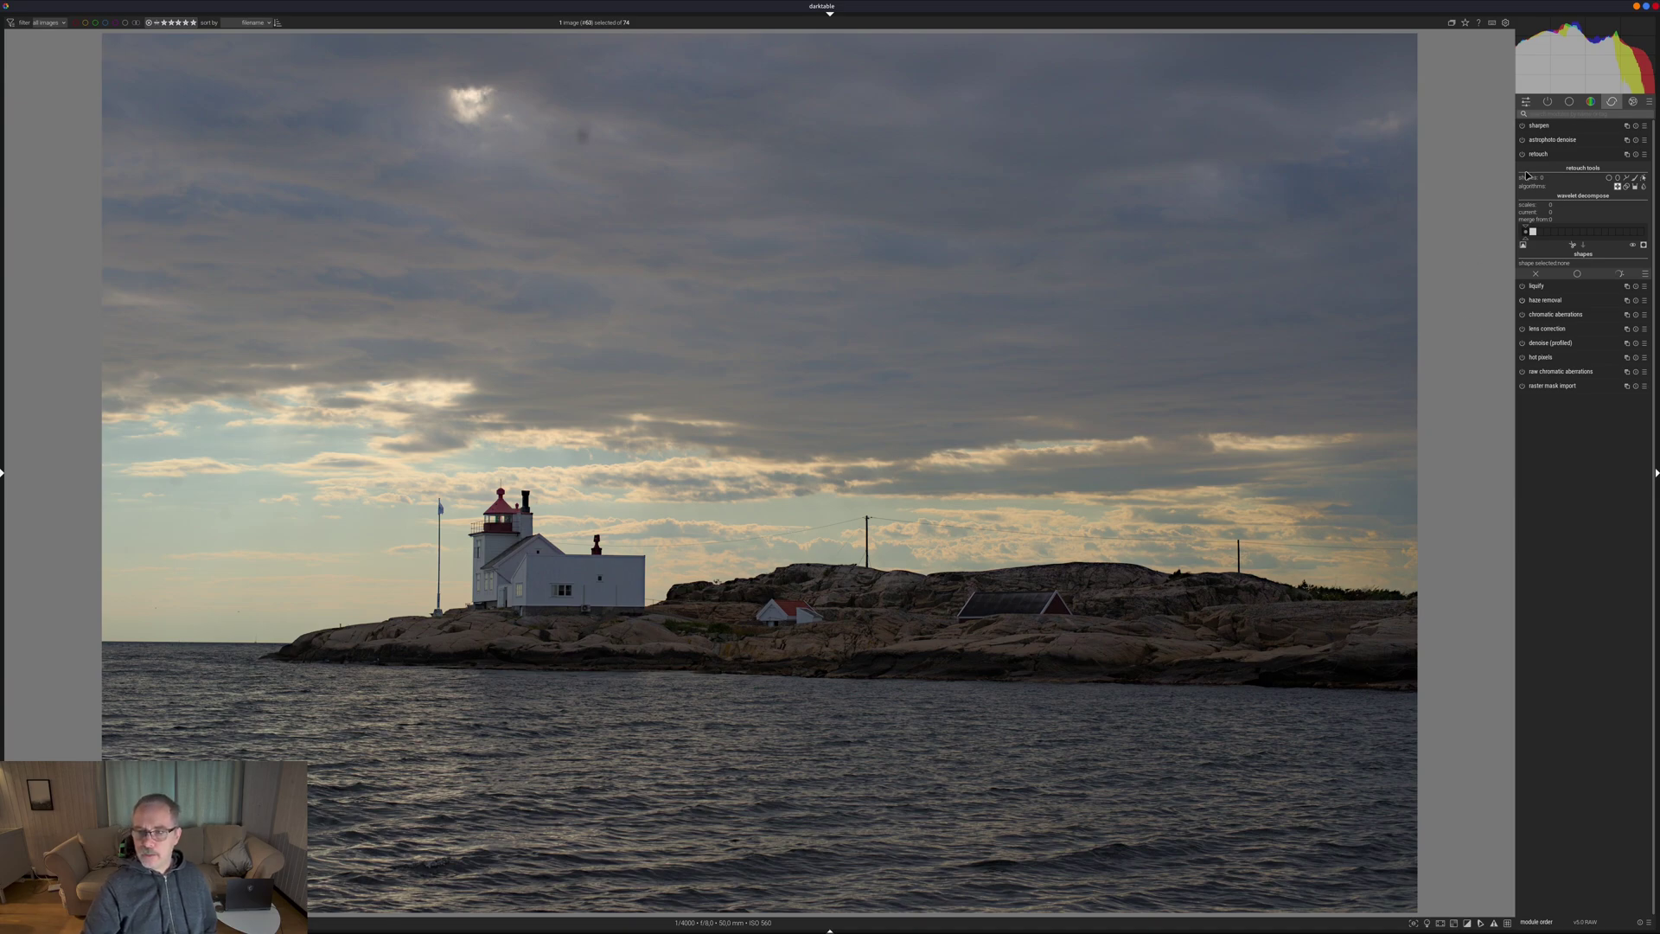
pyautogui.click(1556, 301)
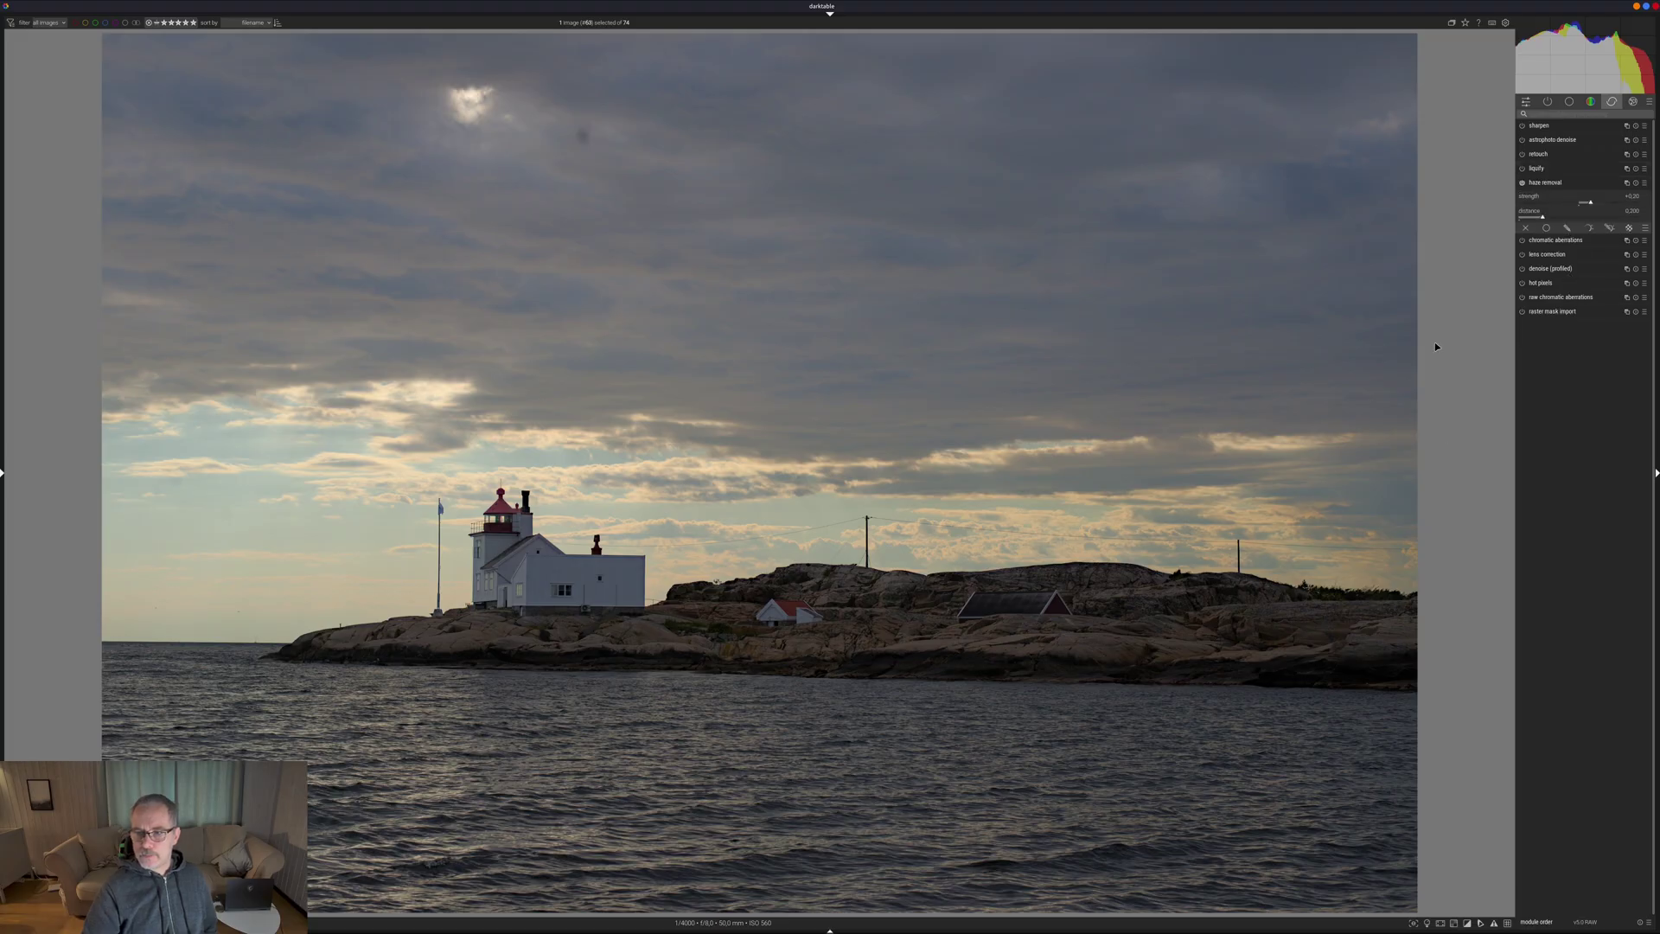
pyautogui.click(1570, 229)
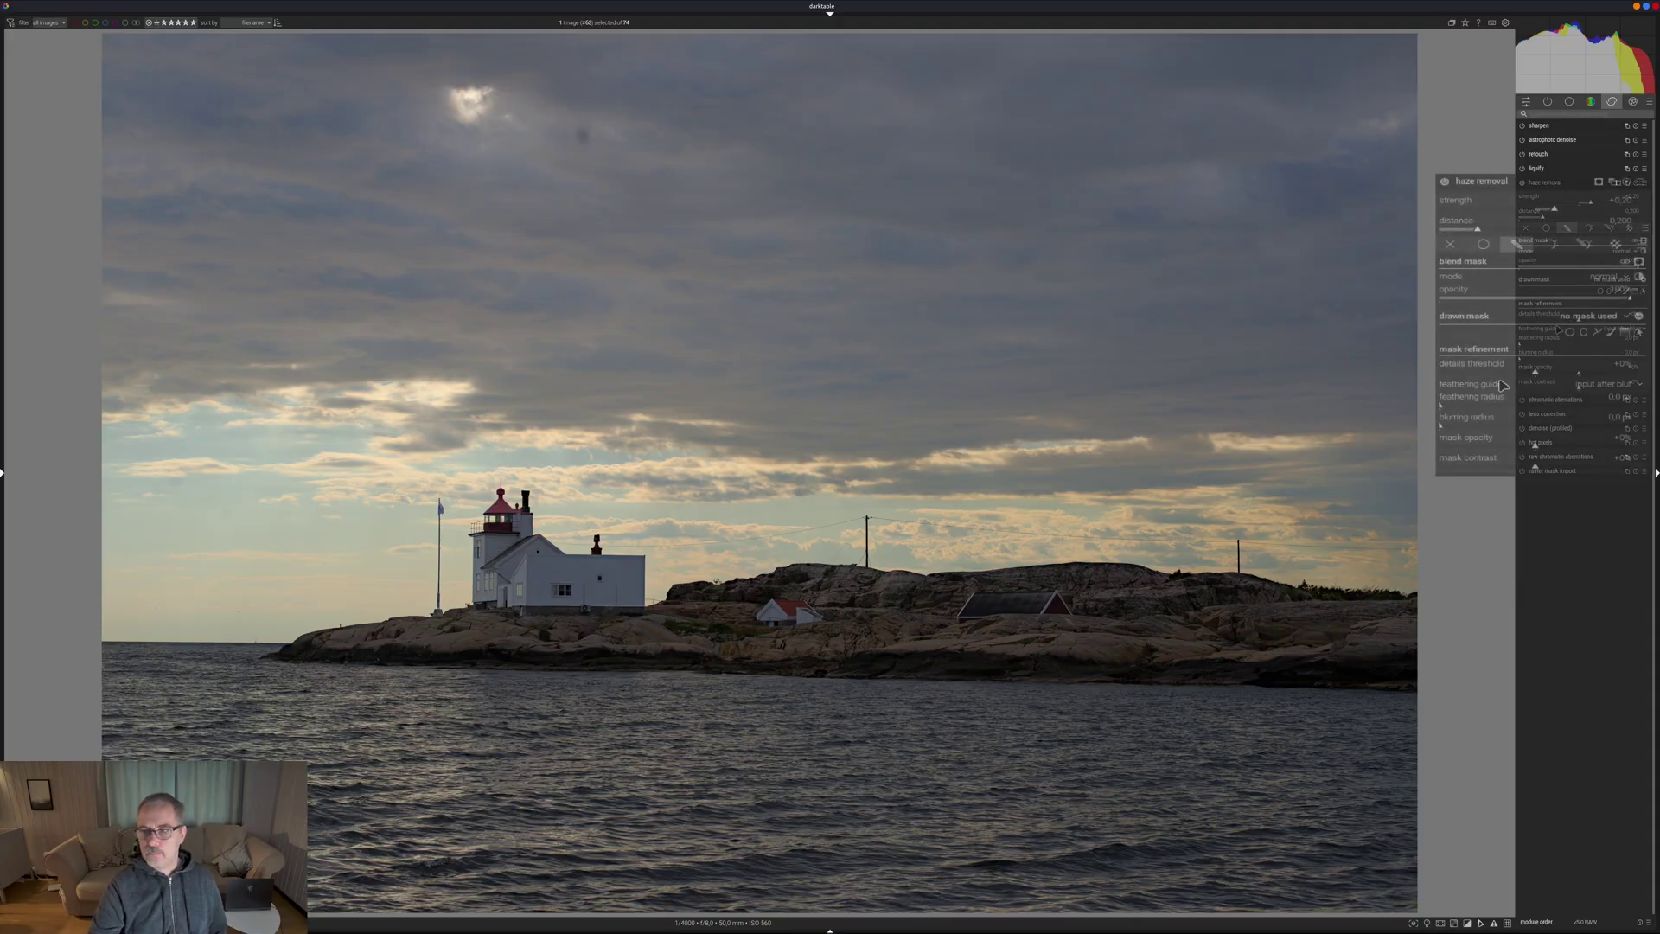
pyautogui.click(1543, 297)
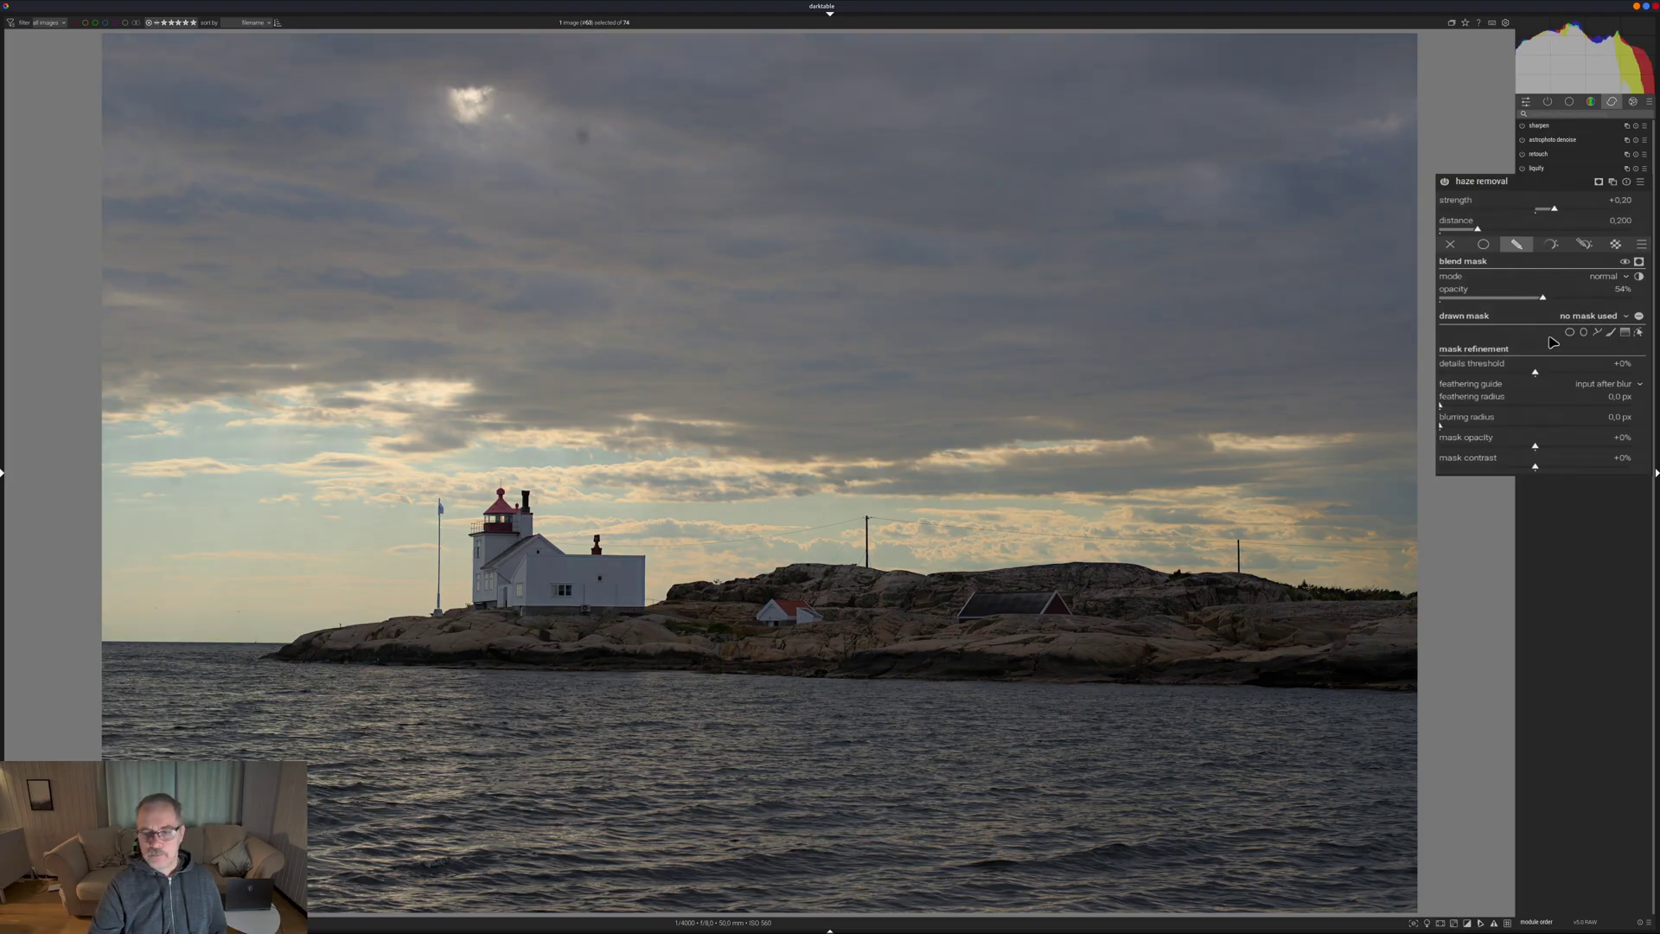
pyautogui.click(1584, 298)
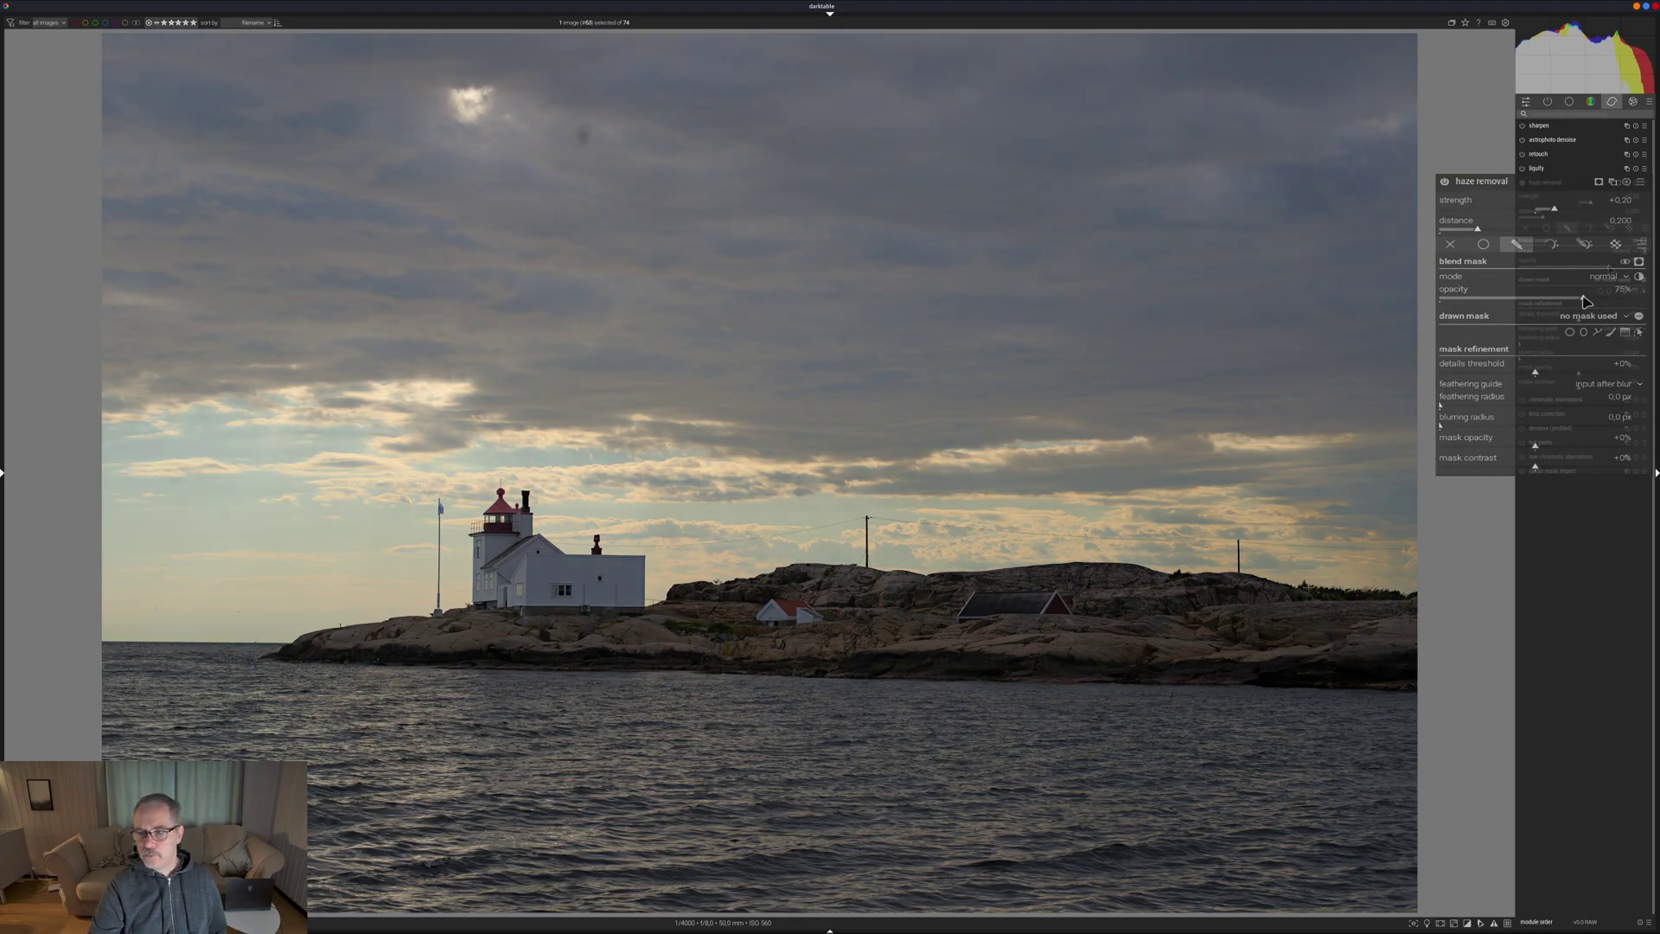
pyautogui.click(1558, 184)
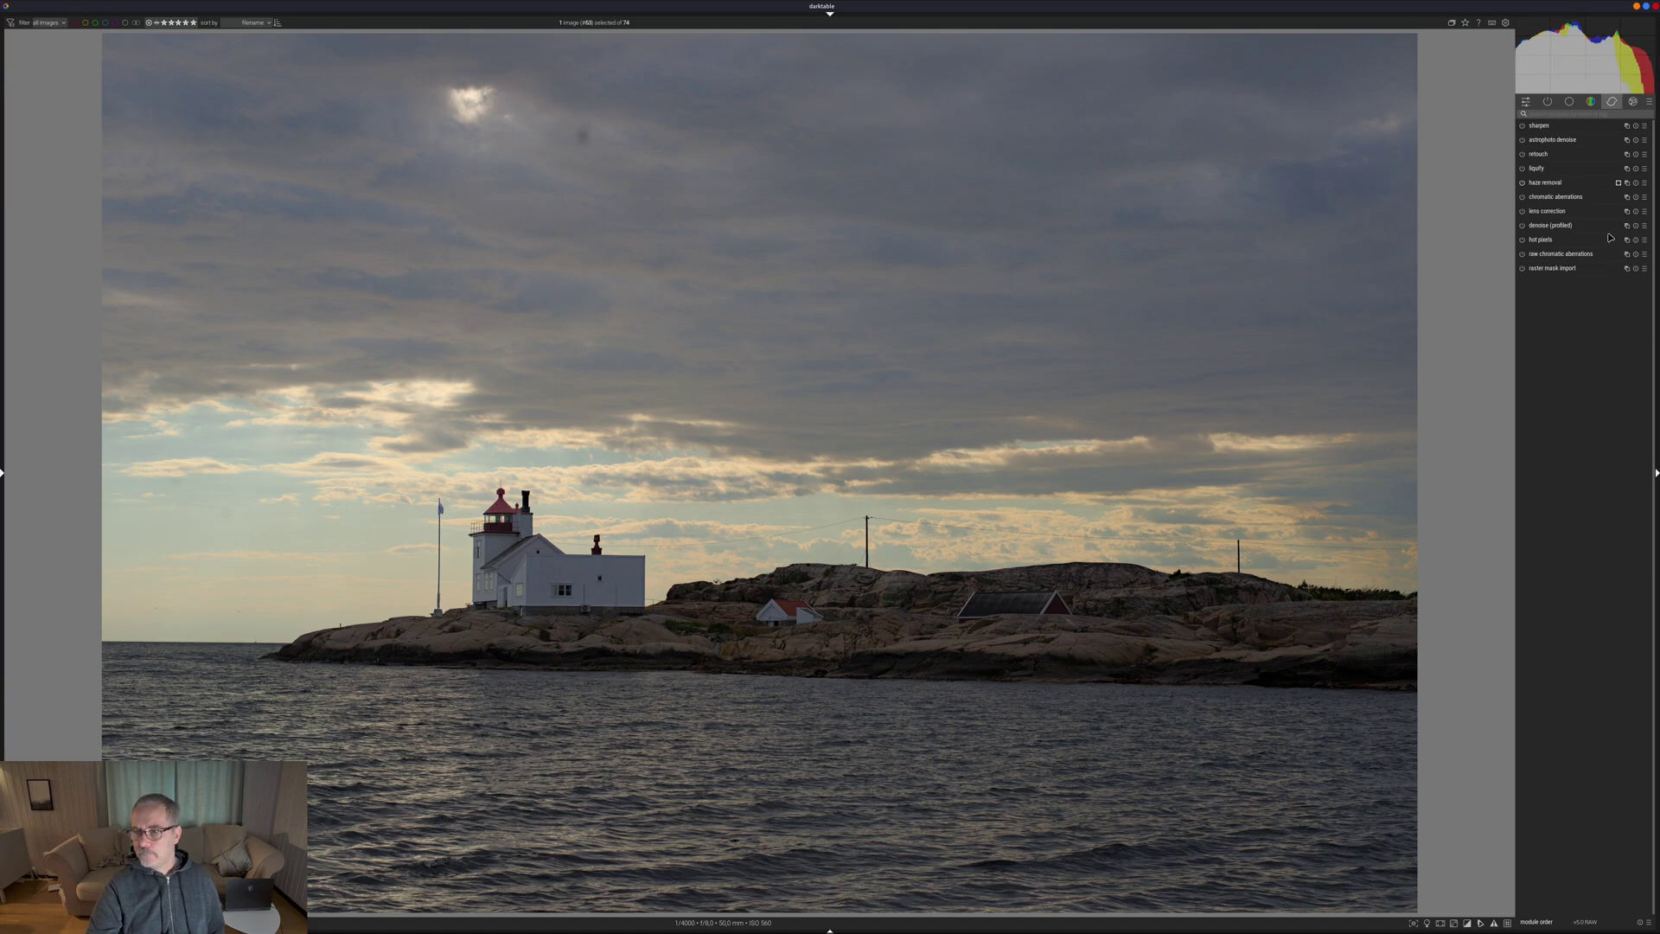
pyautogui.click(1633, 102)
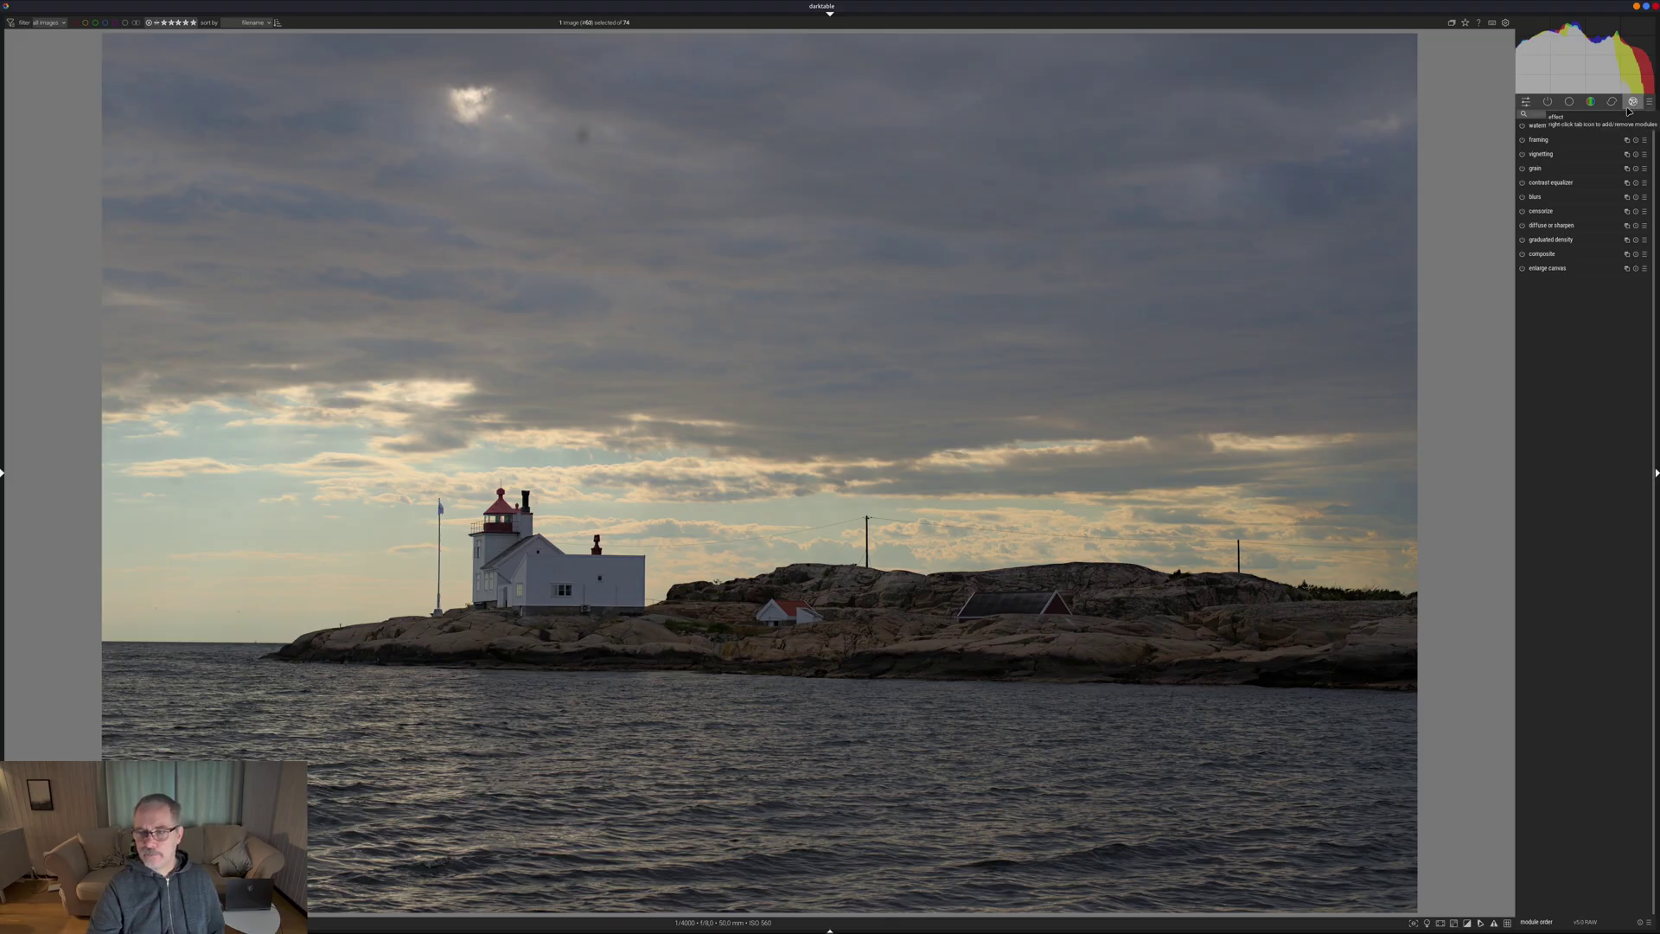
# - Apply the contrast equalizer's clarity preset to the lighthouse photo
pyautogui.moveTo(1571, 187)
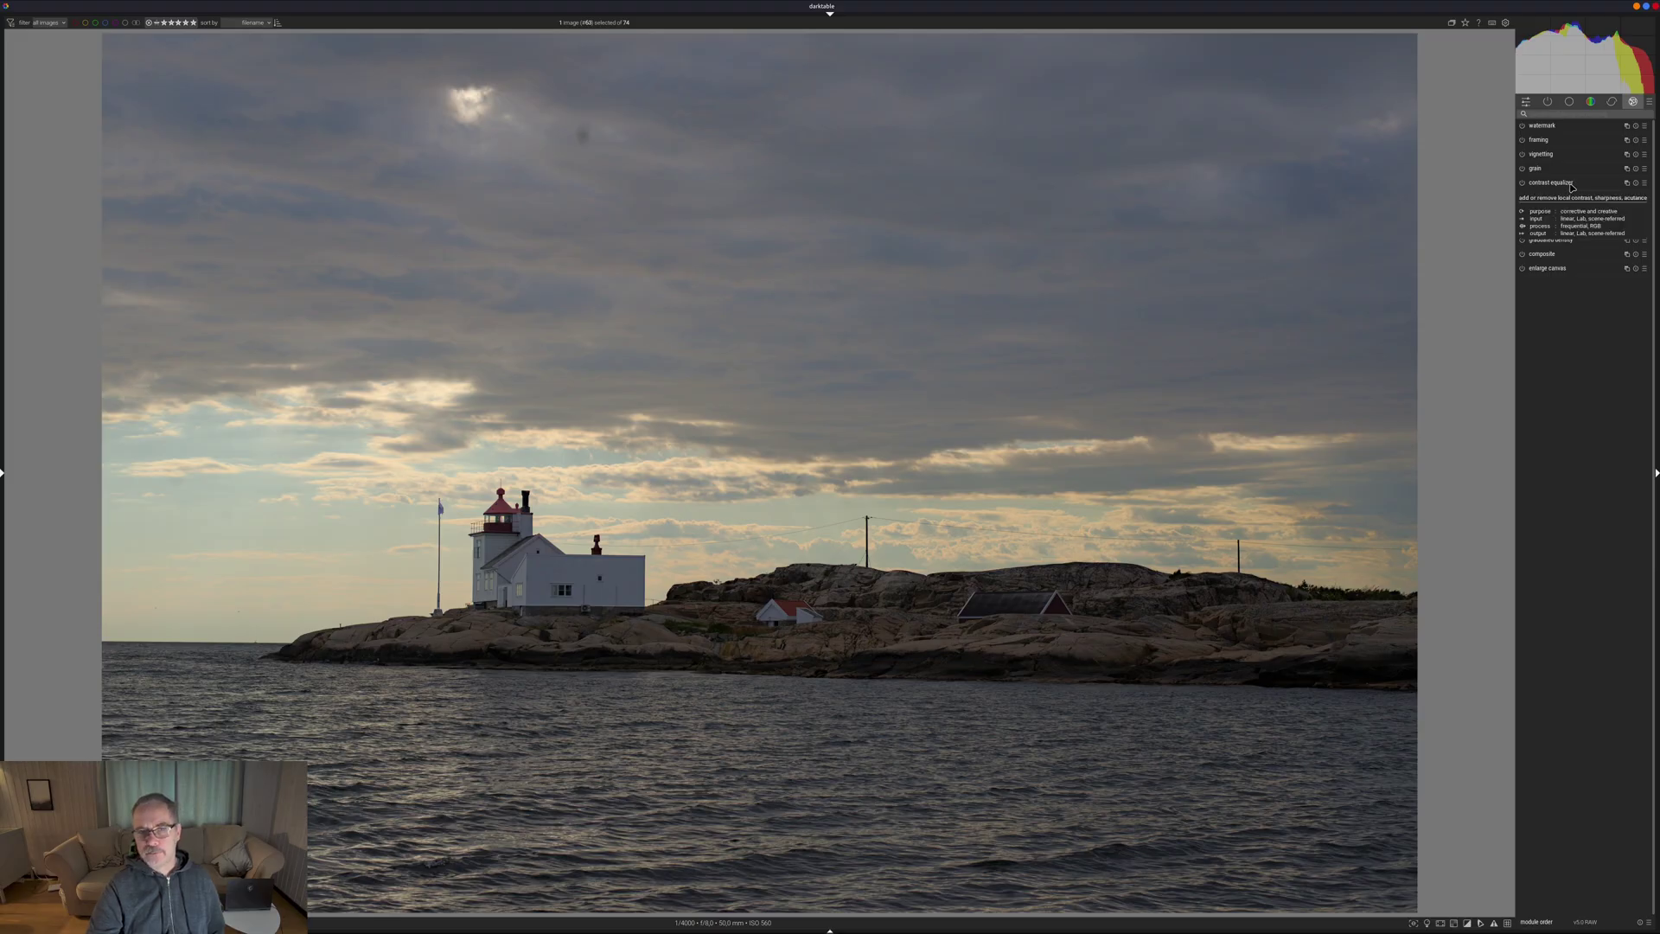
pyautogui.click(1571, 183)
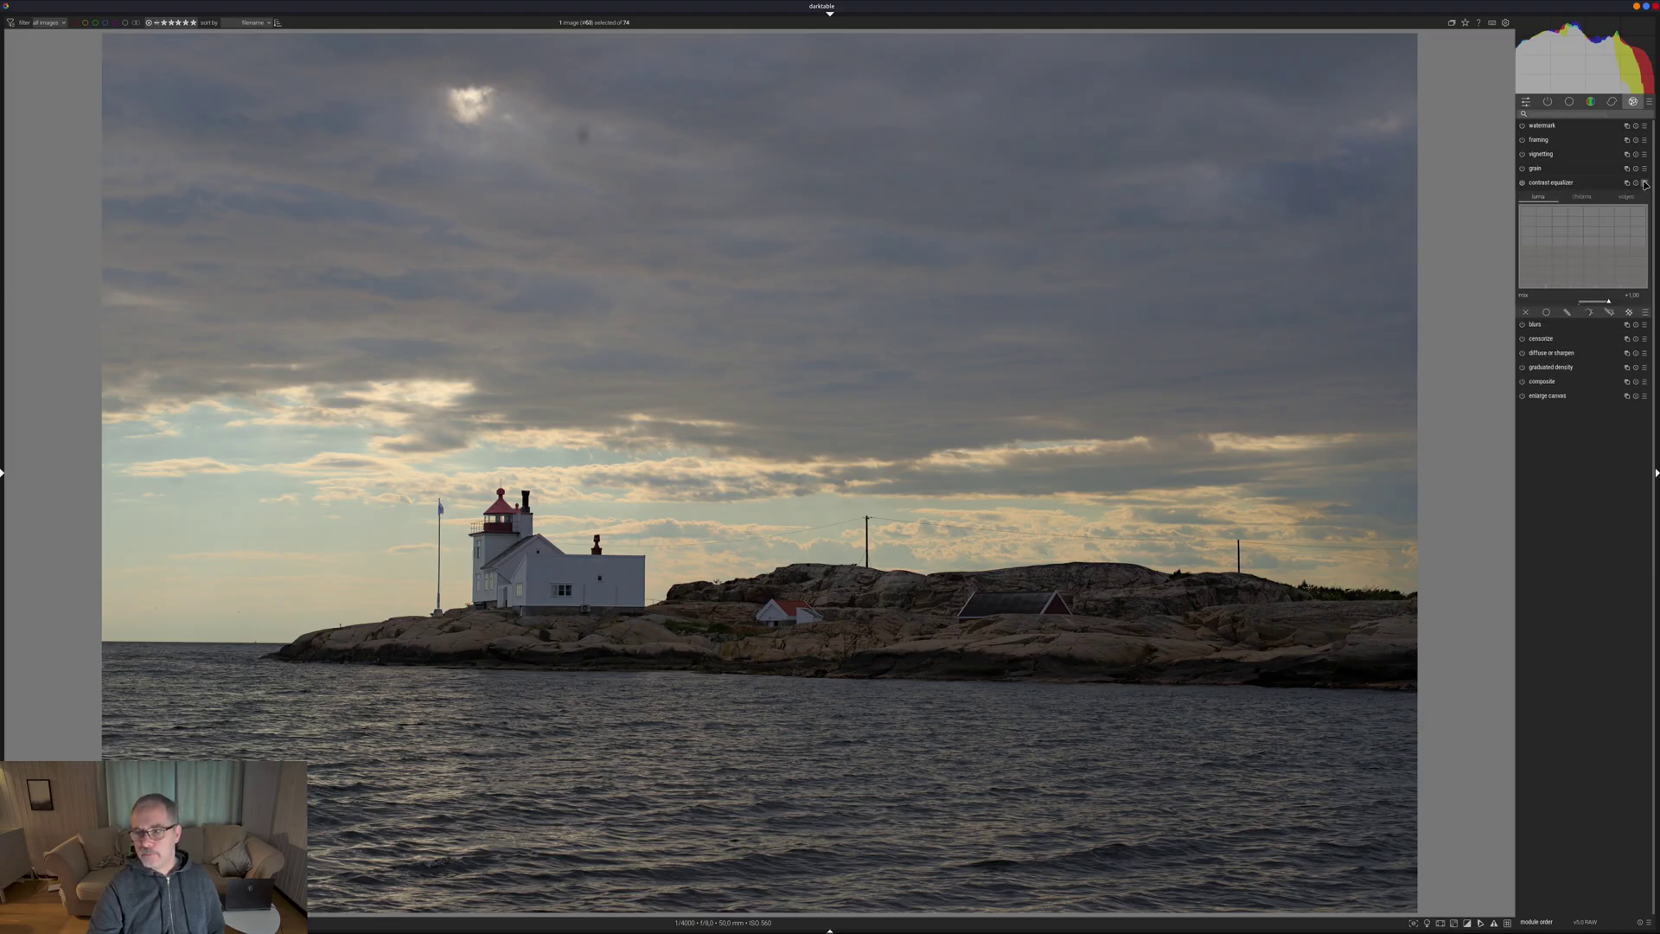
pyautogui.click(1646, 184)
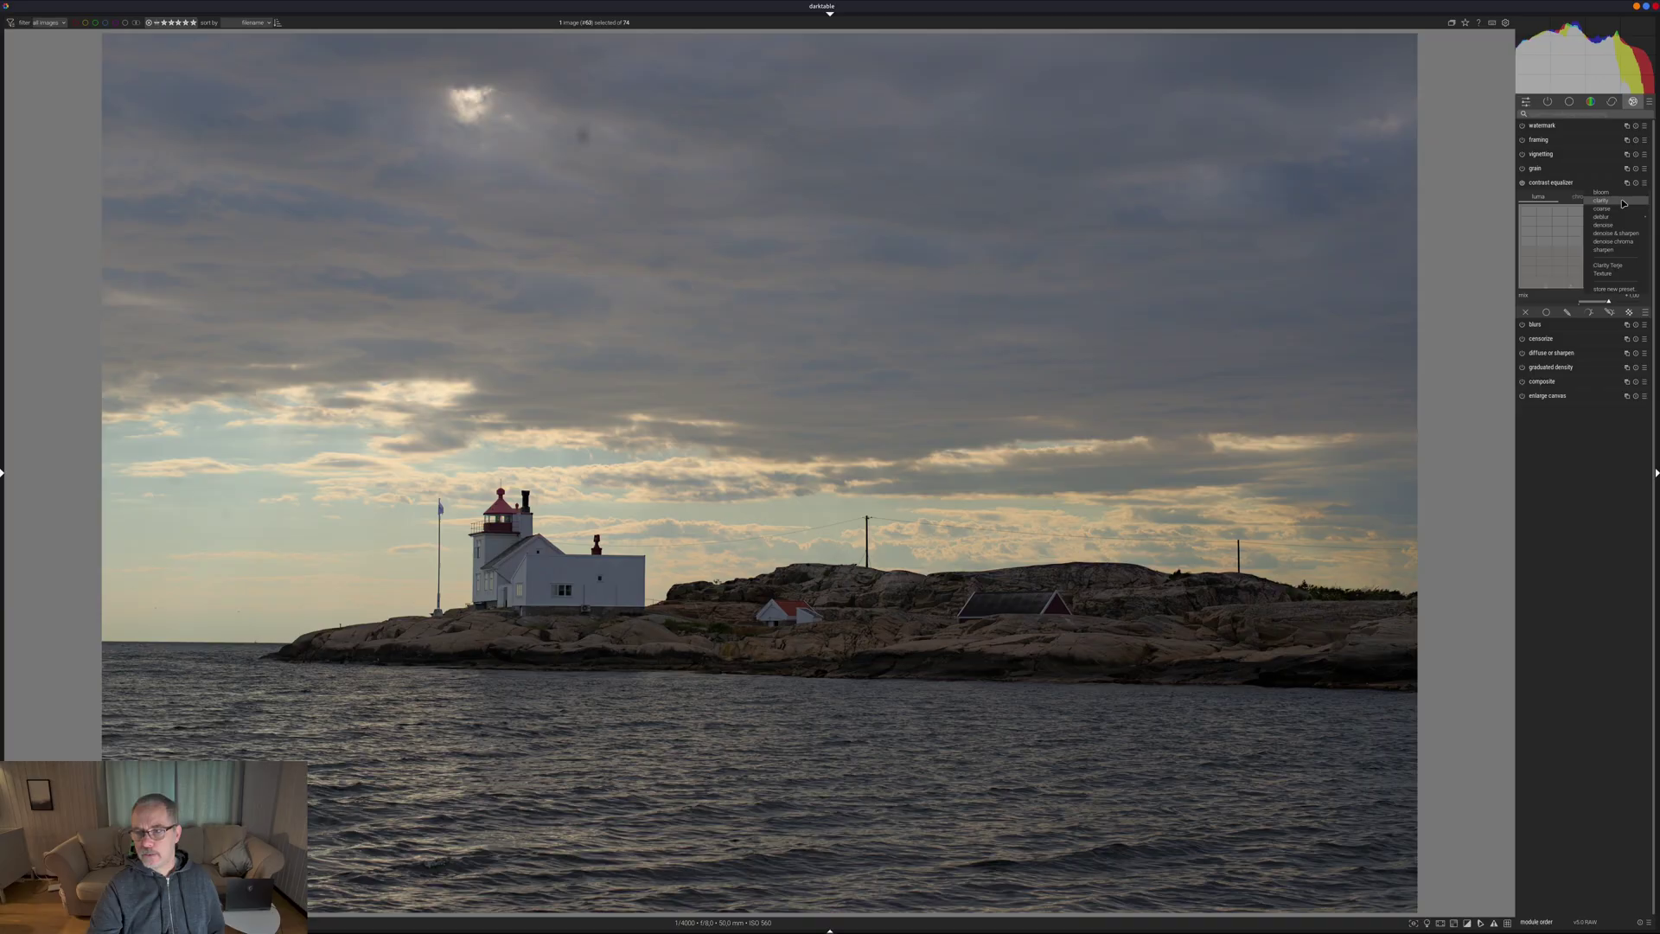
pyautogui.click(1622, 201)
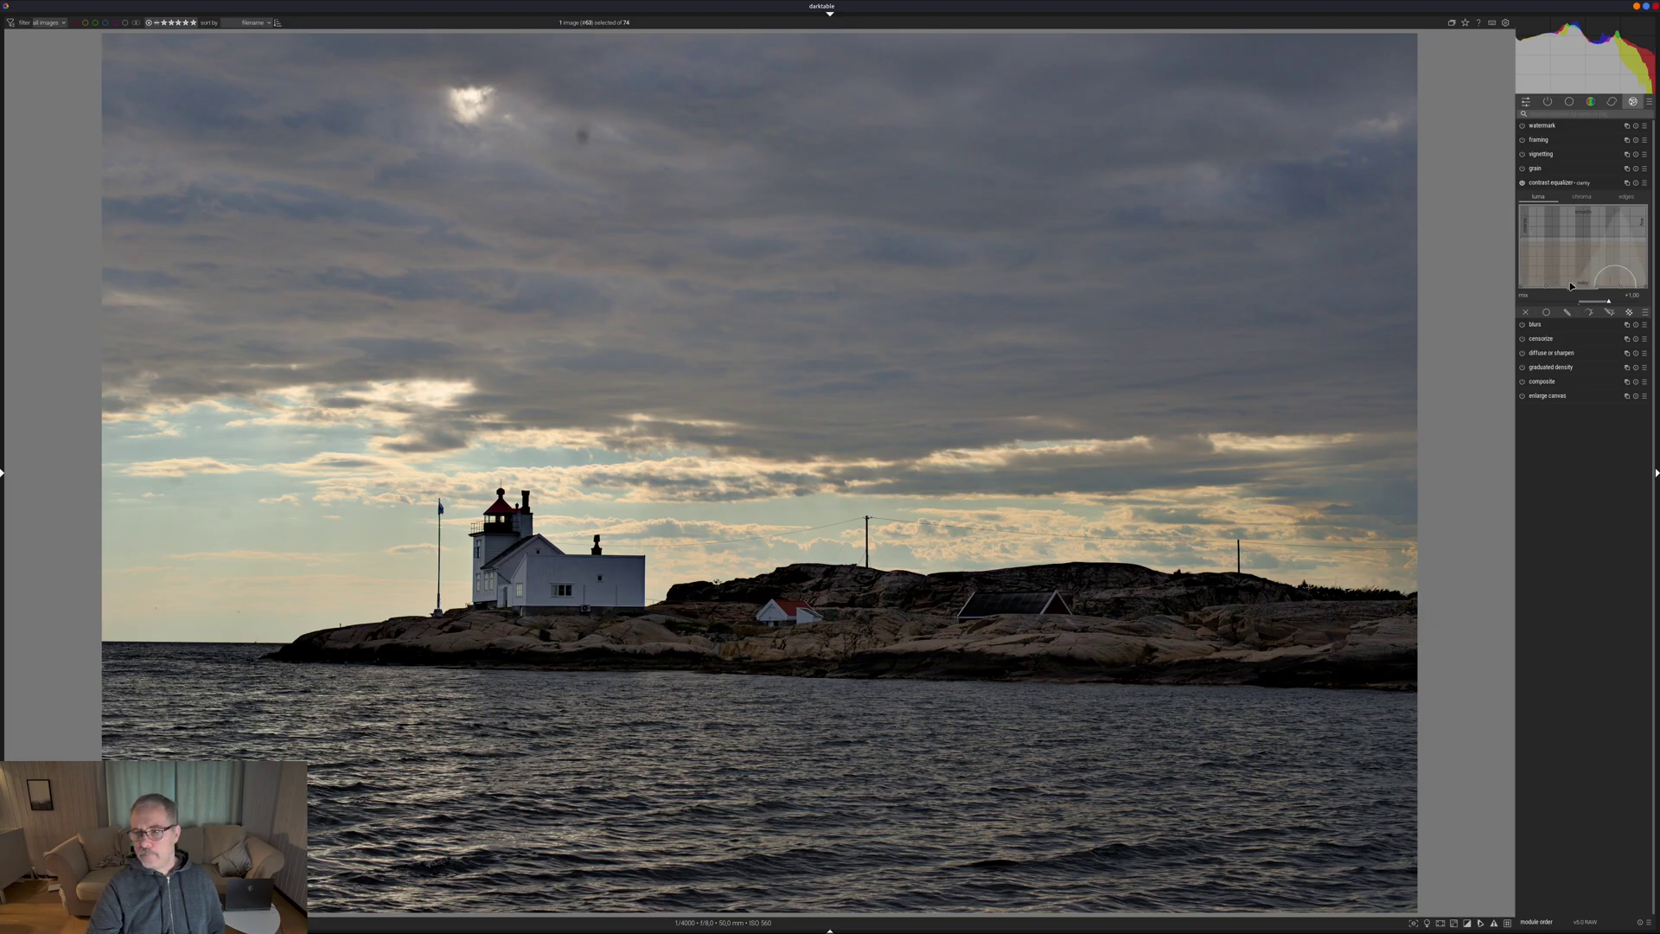
pyautogui.doubleClick(1587, 233)
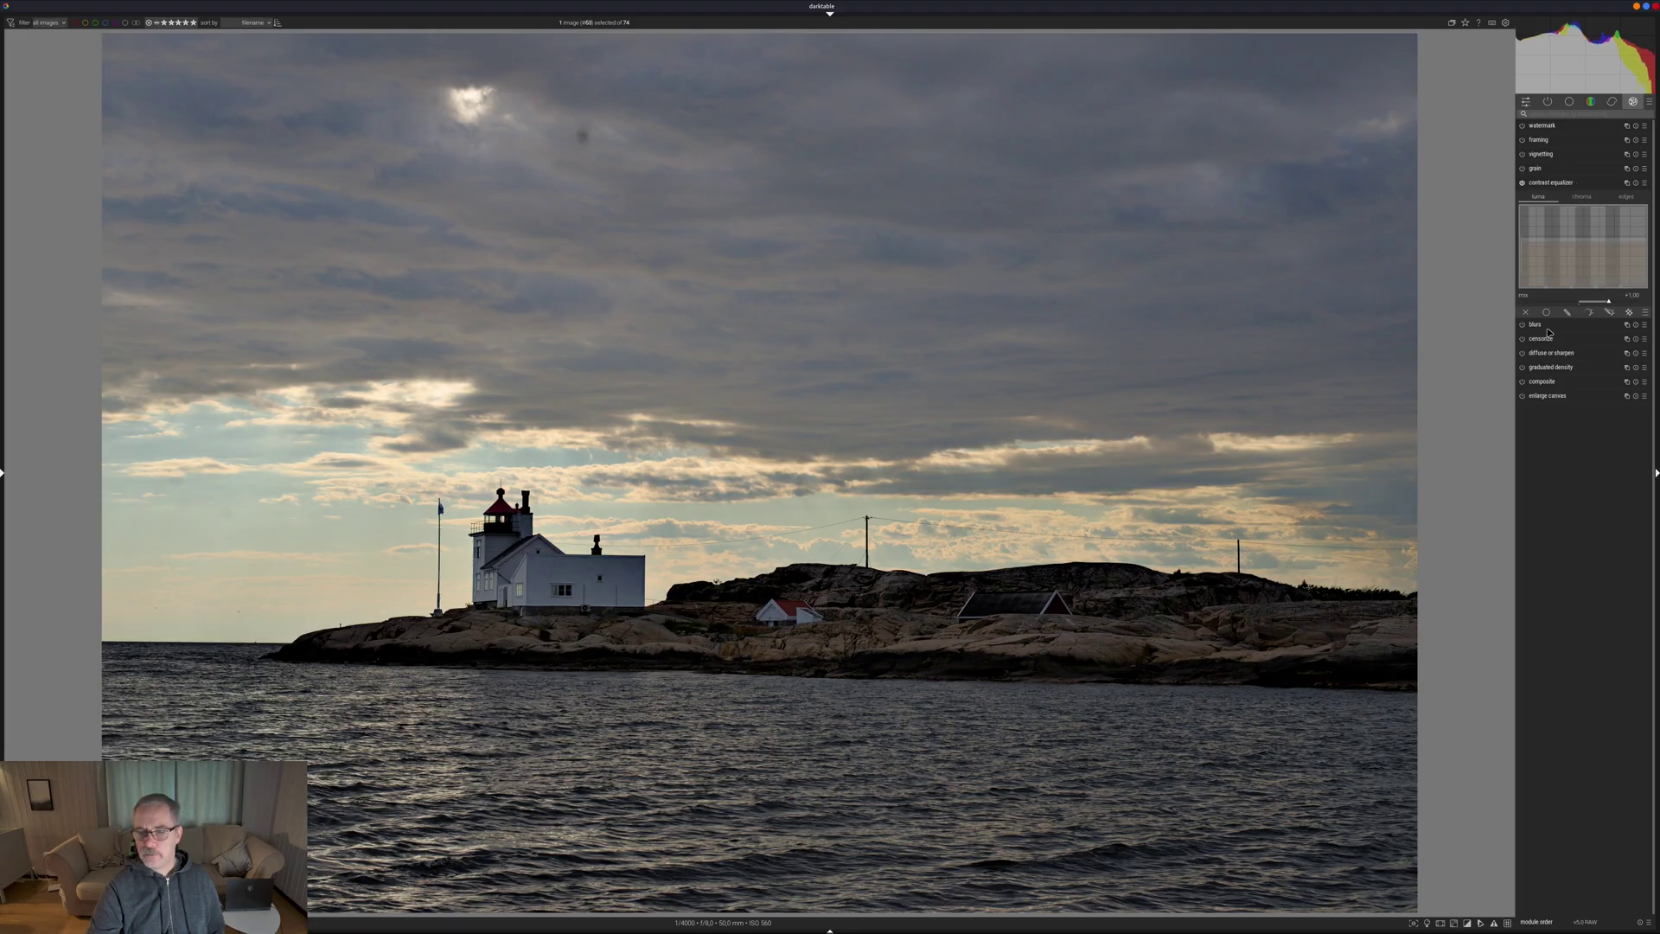
pyautogui.click(1645, 183)
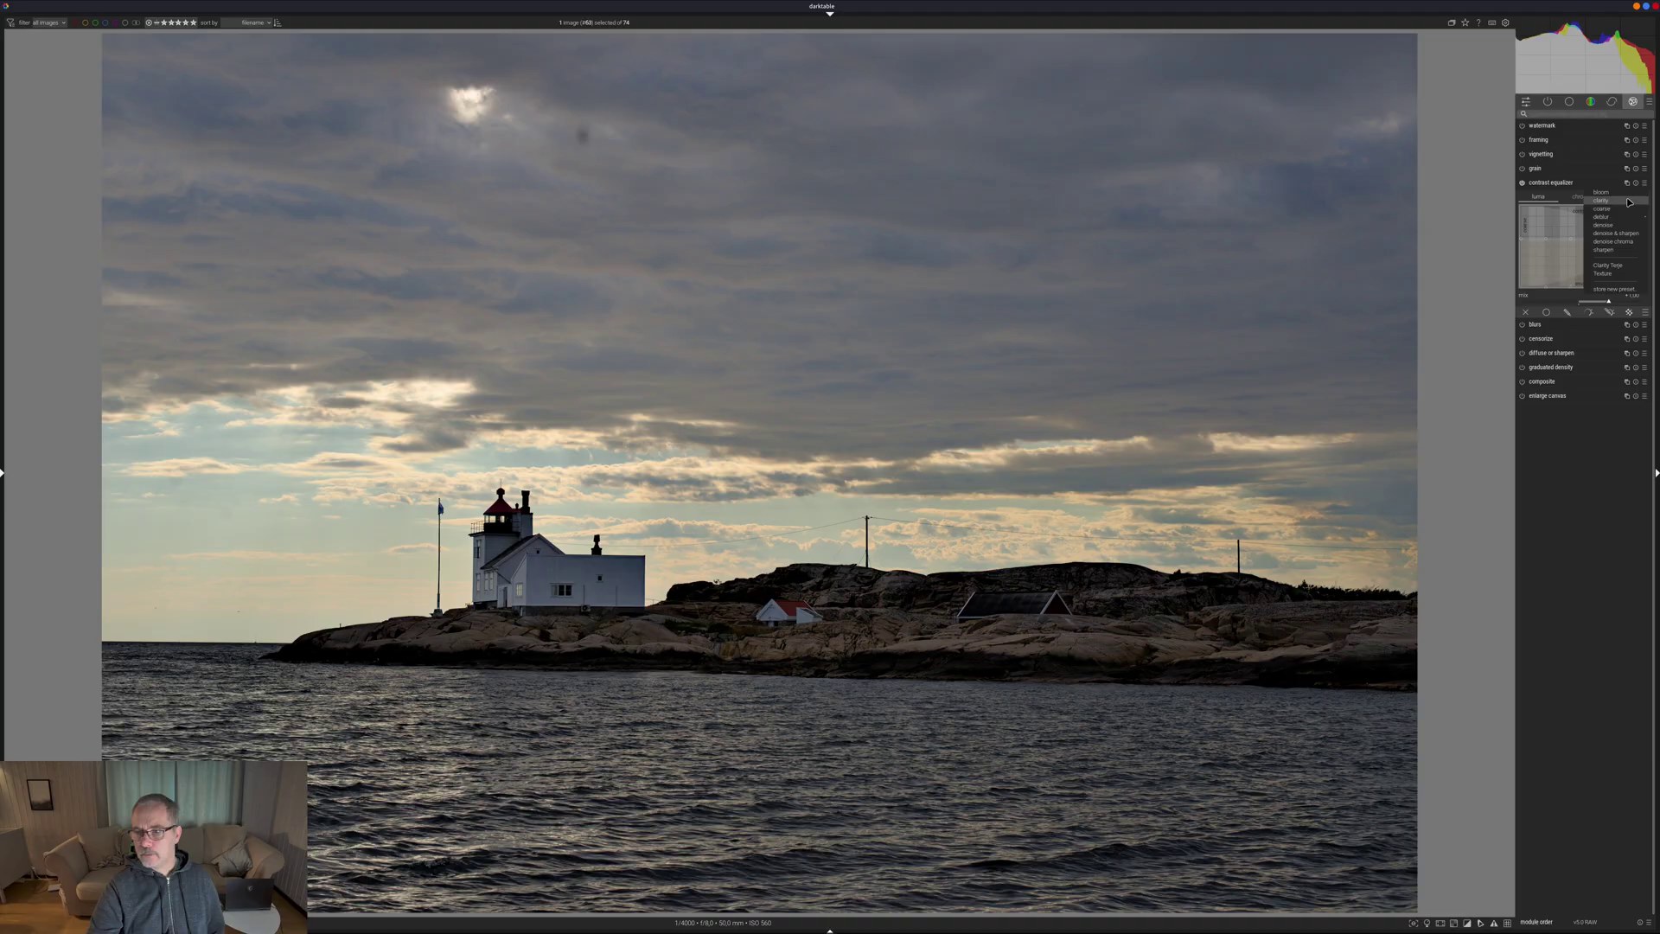
pyautogui.click(1630, 201)
# - Blend the clarity effect at 45% opacity and fold the contrast equalizer away
pyautogui.click(1518, 398)
pyautogui.click(1522, 465)
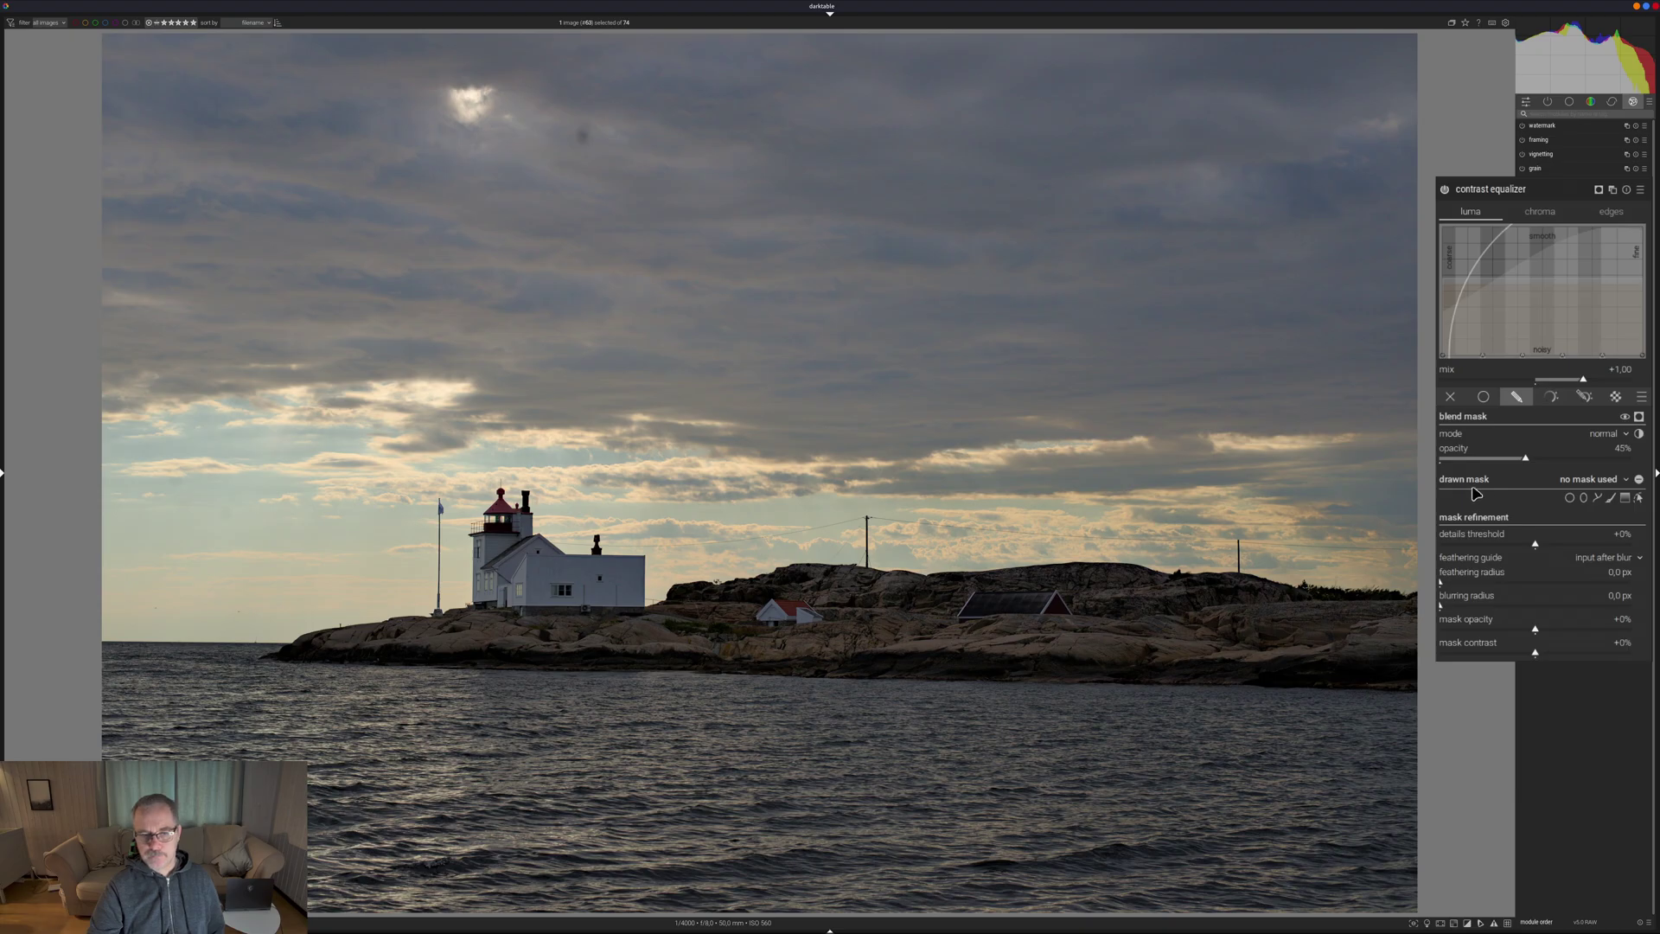
pyautogui.click(1561, 190)
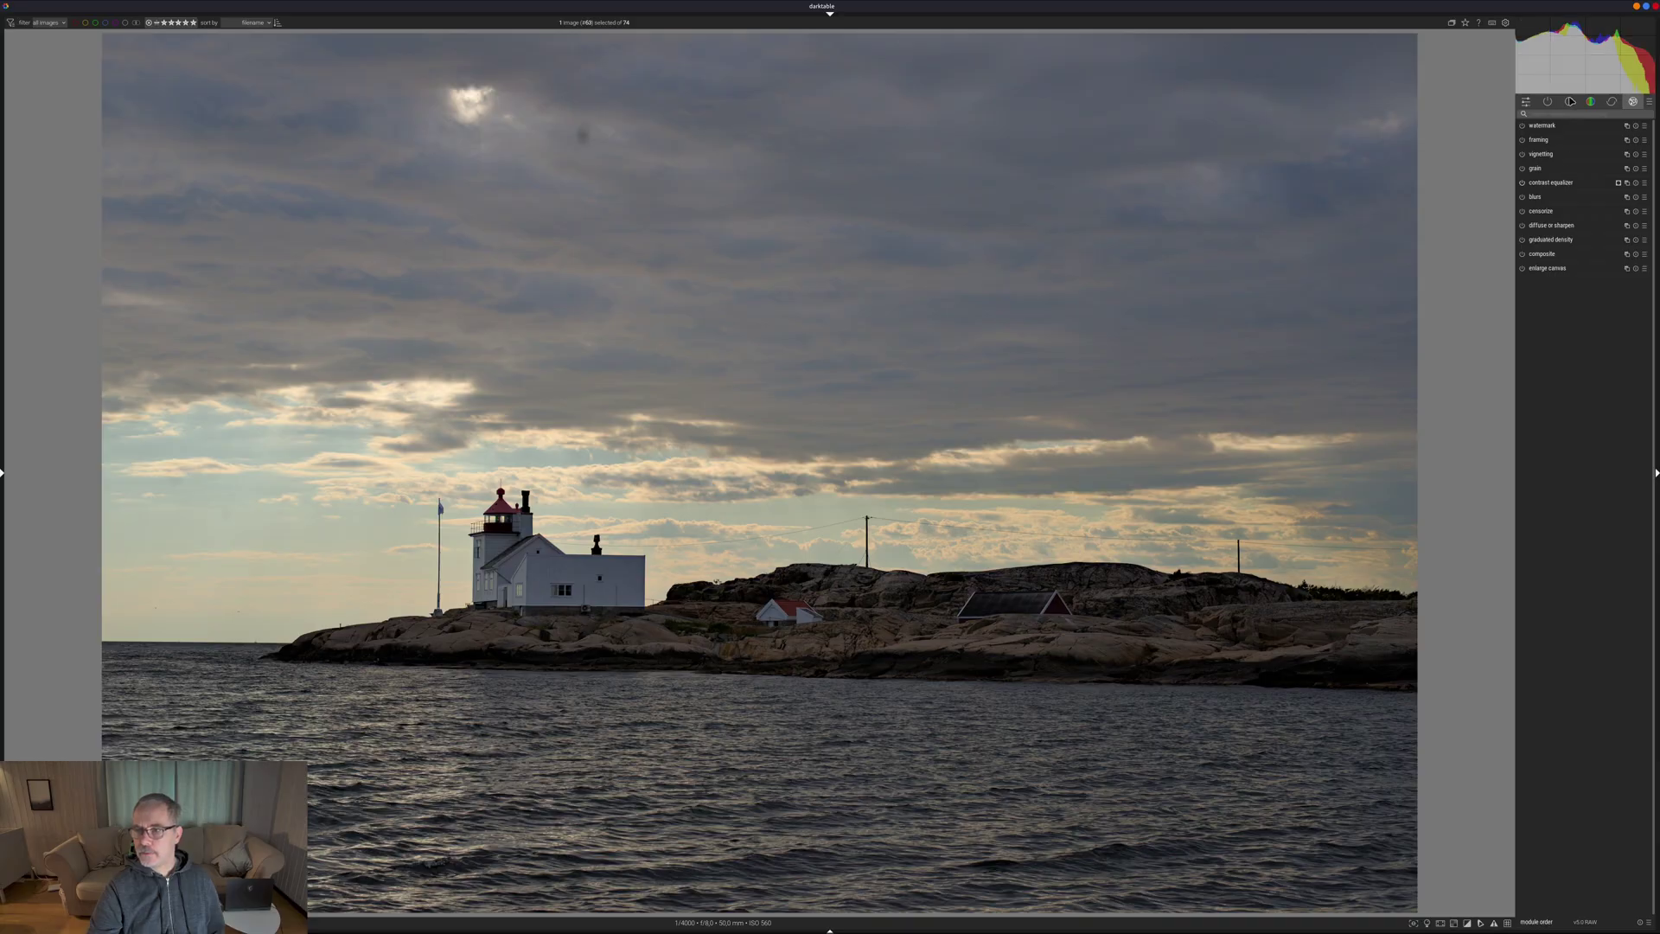
# - Lift exposure to about +1.365 EV
pyautogui.click(1590, 102)
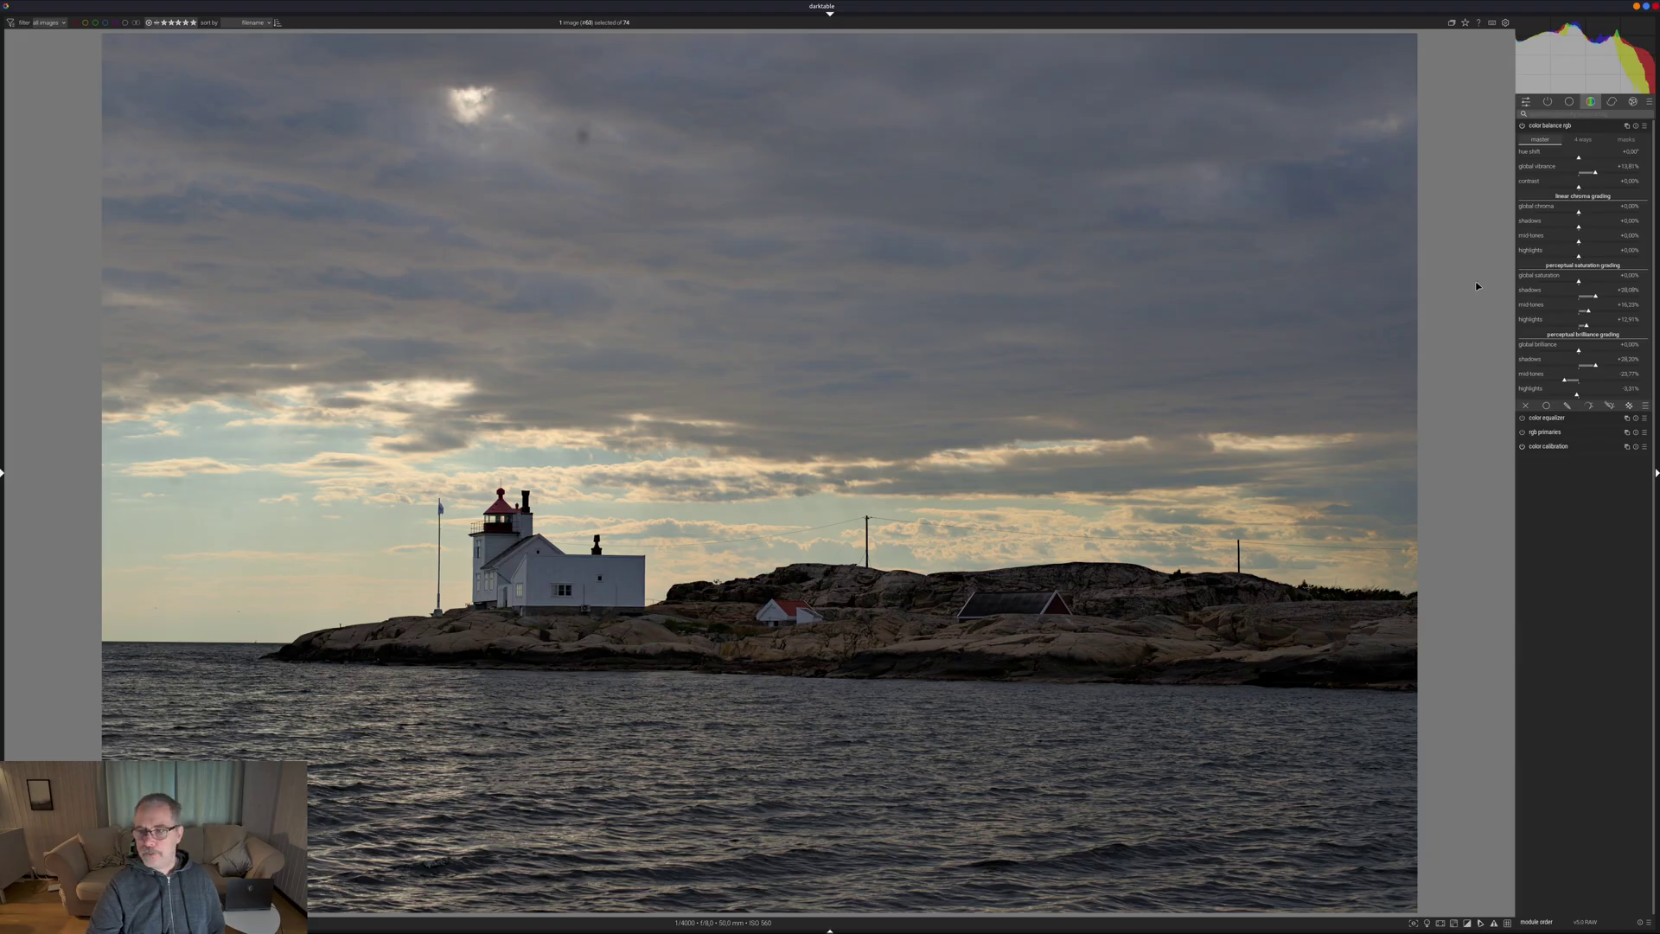
pyautogui.click(1570, 101)
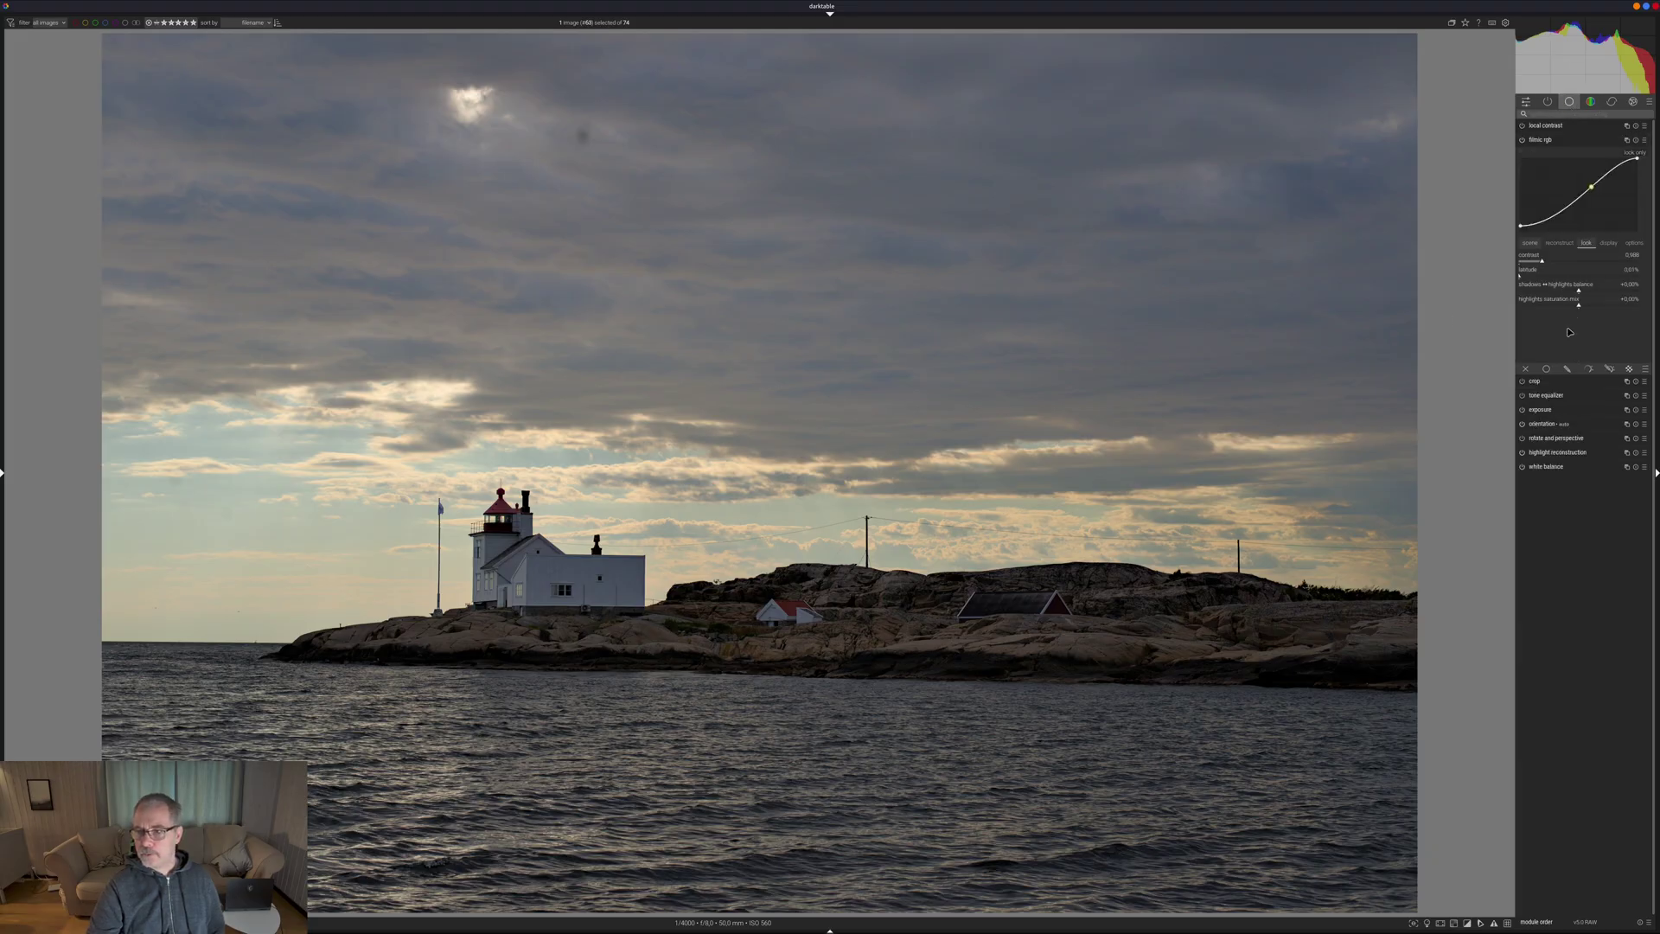
pyautogui.click(1552, 409)
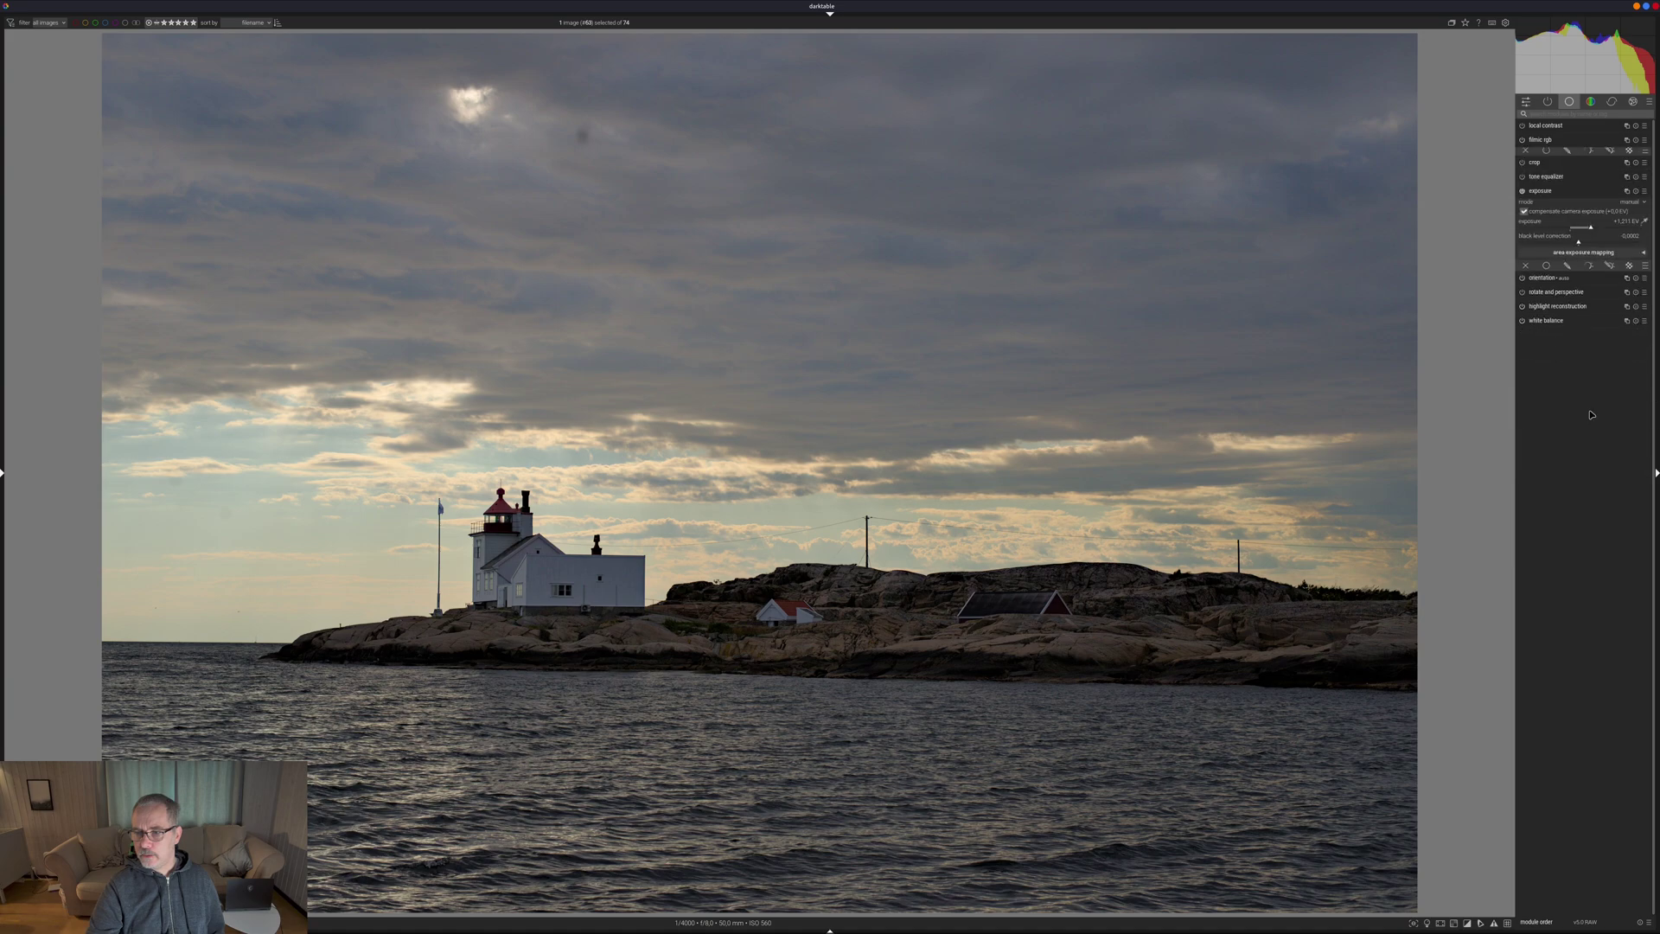
pyautogui.moveTo(1593, 226); pyautogui.dragTo(1596, 225)
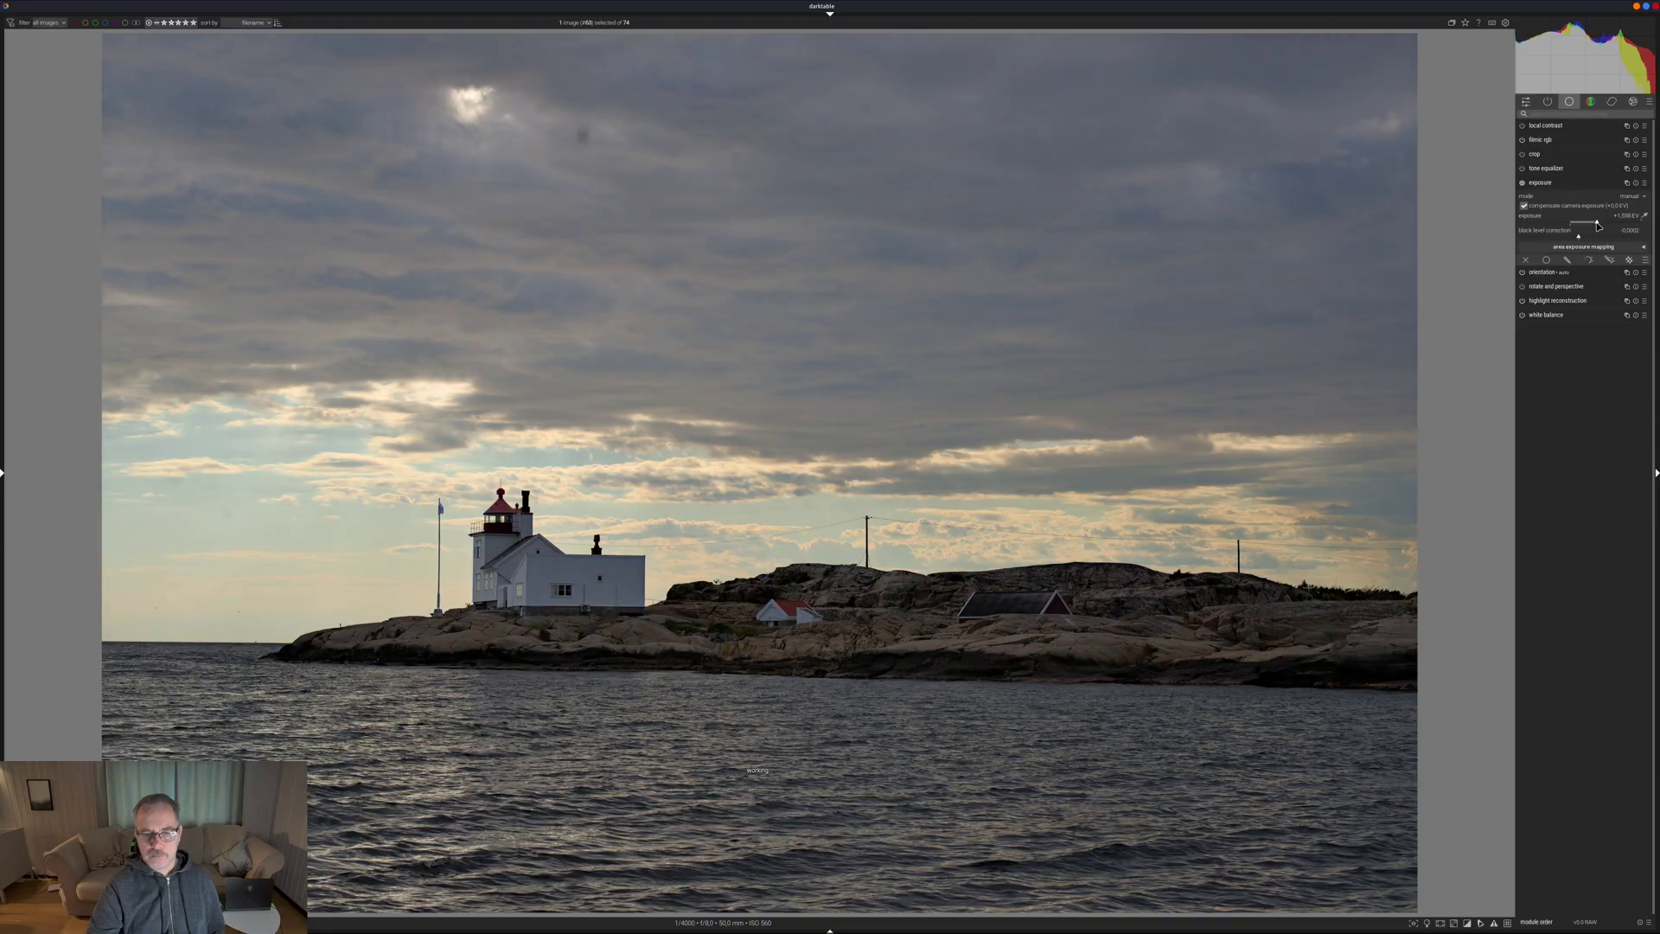
pyautogui.moveTo(1596, 226); pyautogui.dragTo(1594, 226)
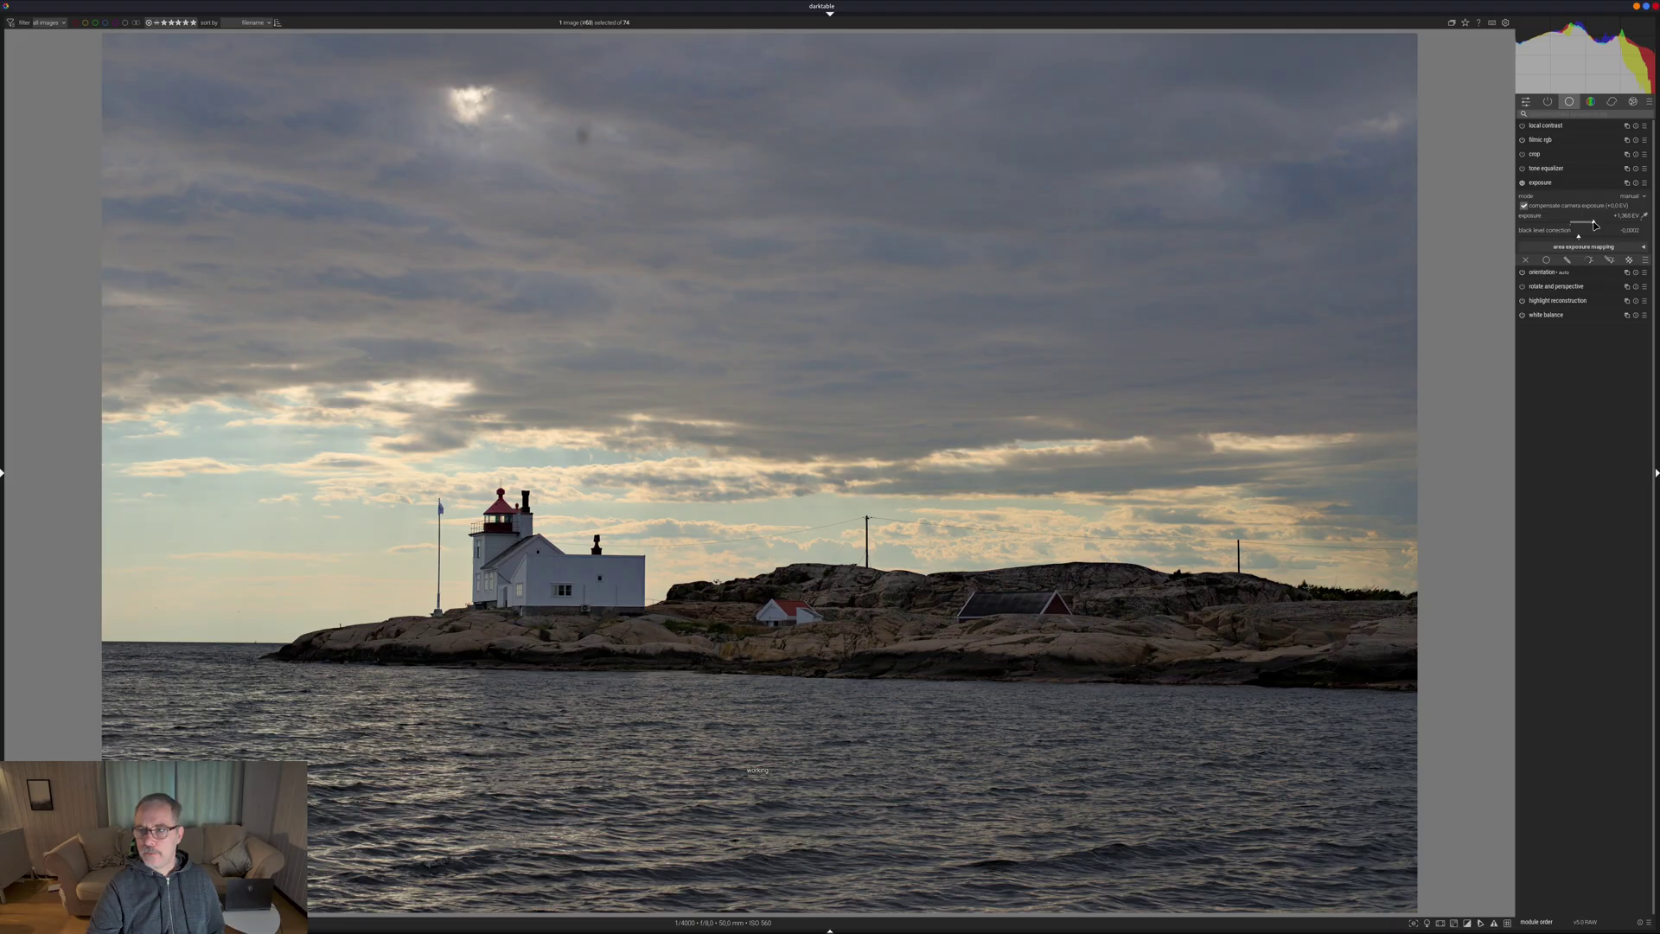
pyautogui.click(1557, 182)
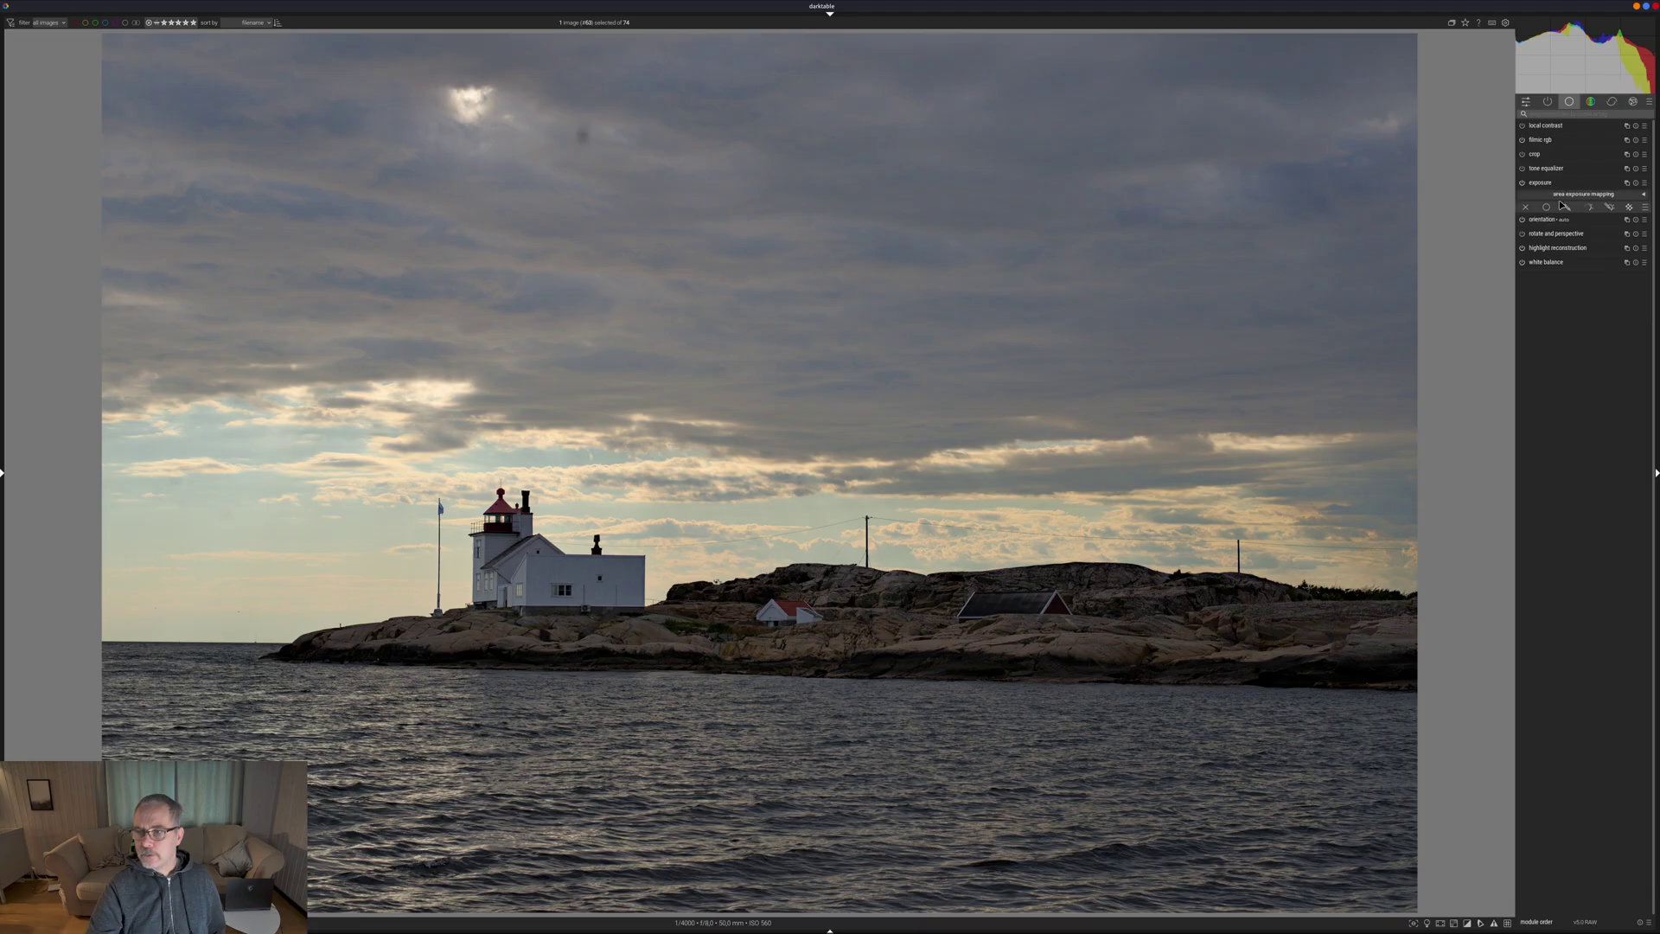
# - Raise color balance rgb brilliance: shadows +30.13%, global +5.17%
pyautogui.click(1591, 101)
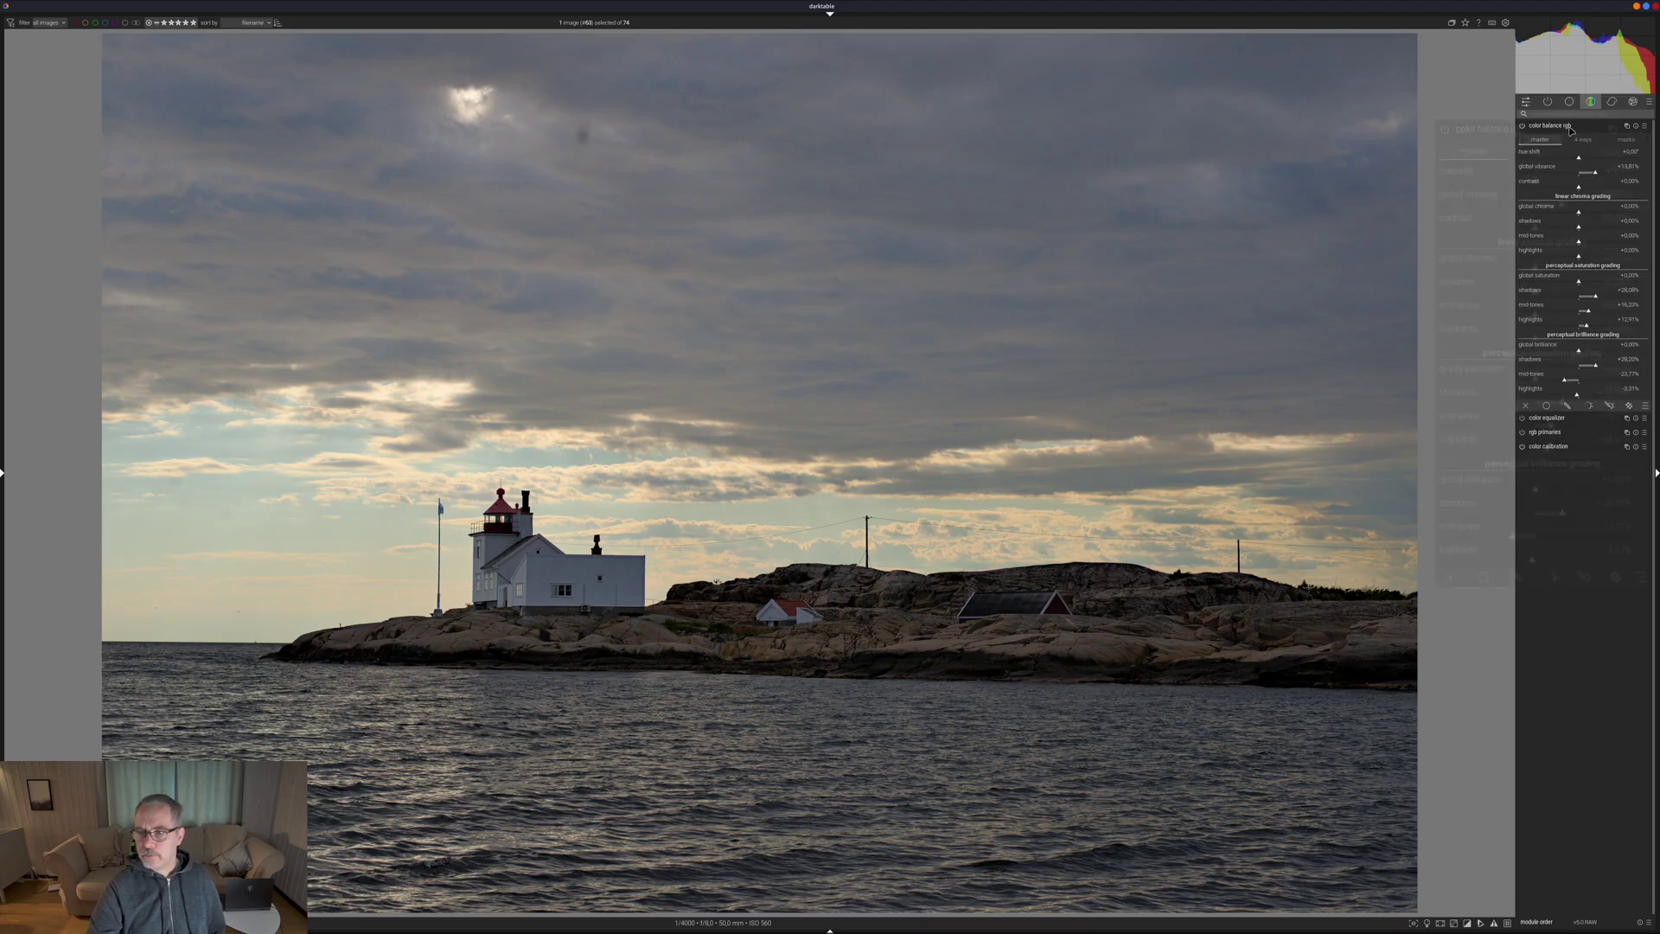
pyautogui.scroll(-2, 1595, 364)
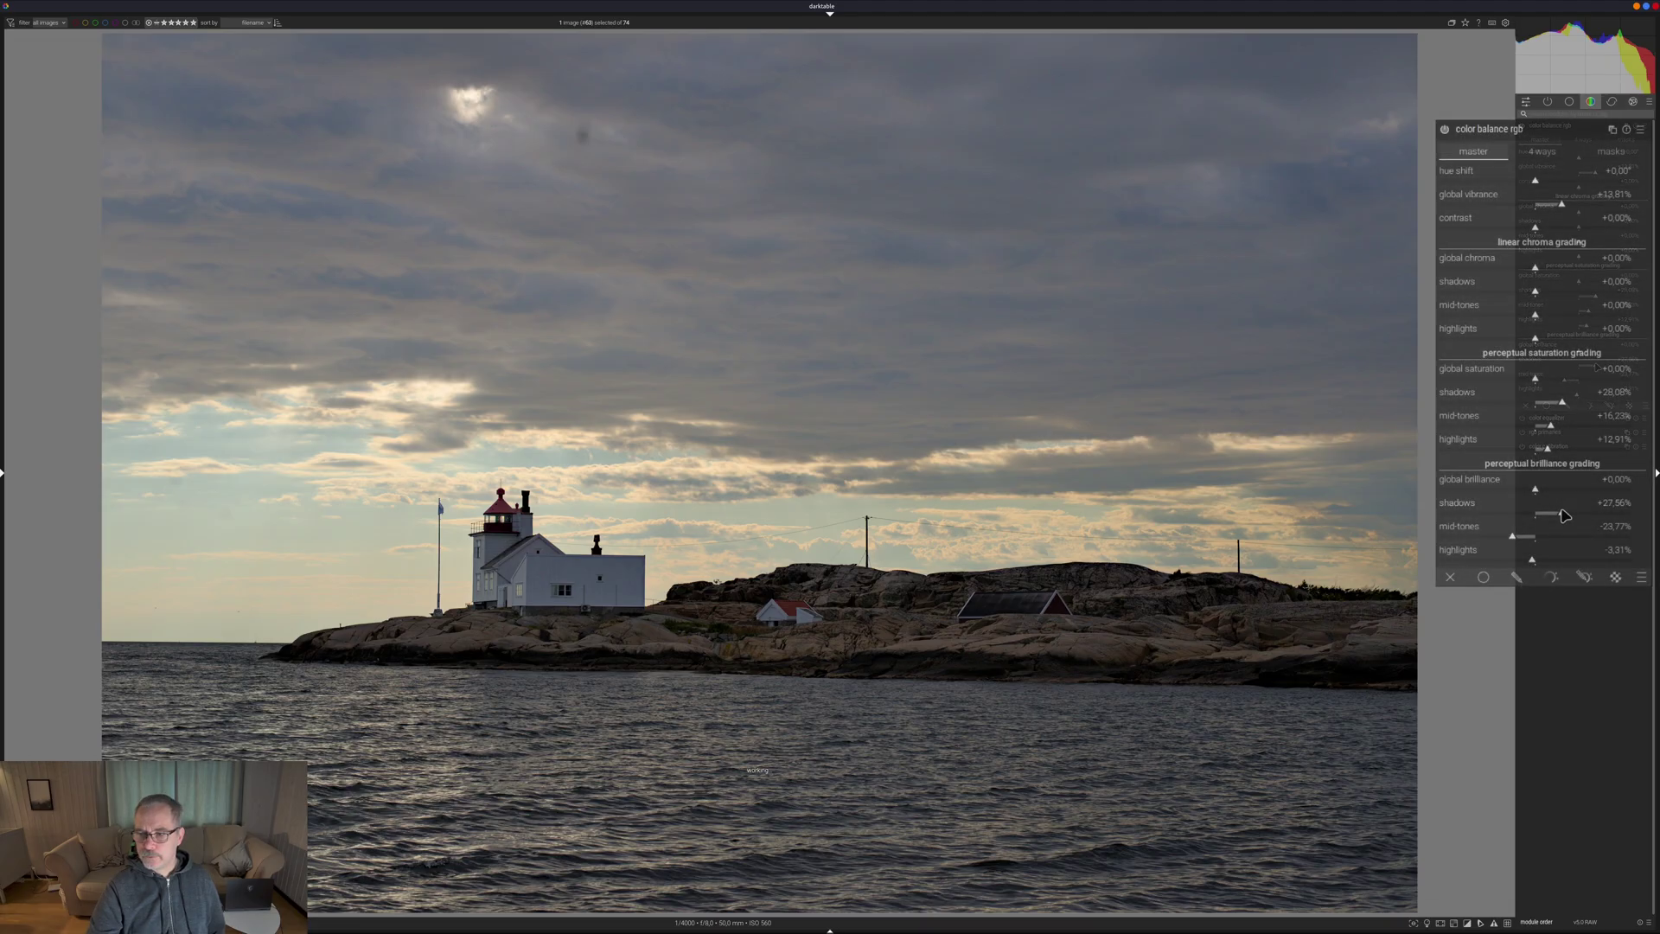
pyautogui.scroll(3, 1565, 516)
pyautogui.scroll(5, 1540, 495)
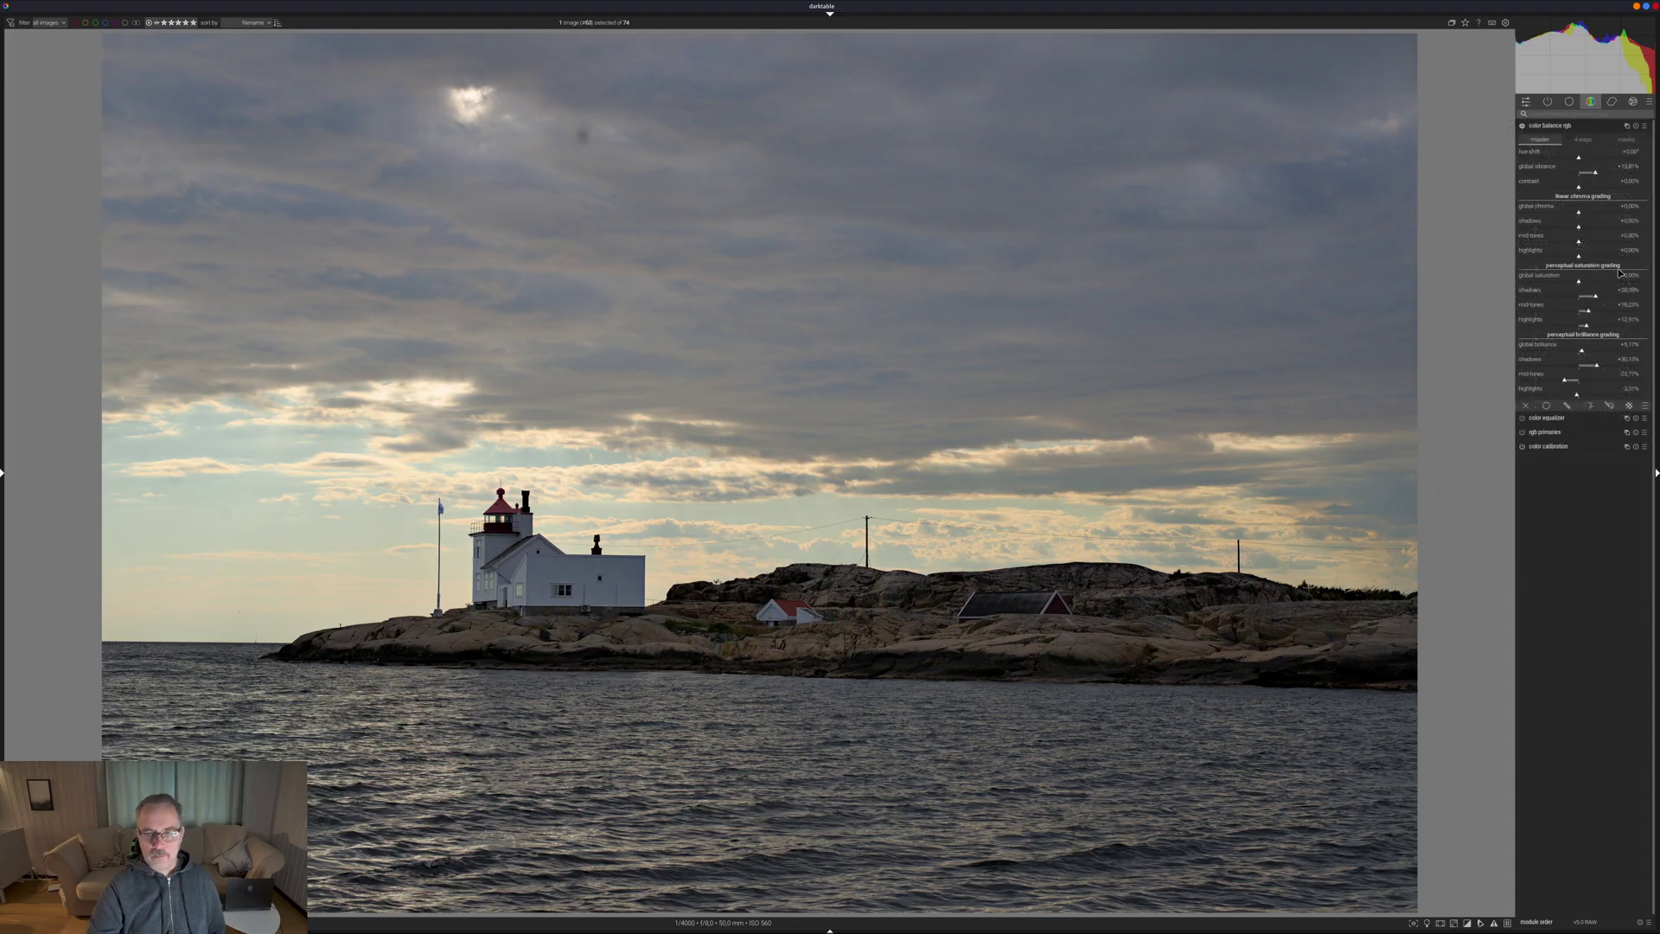
pyautogui.click(1574, 126)
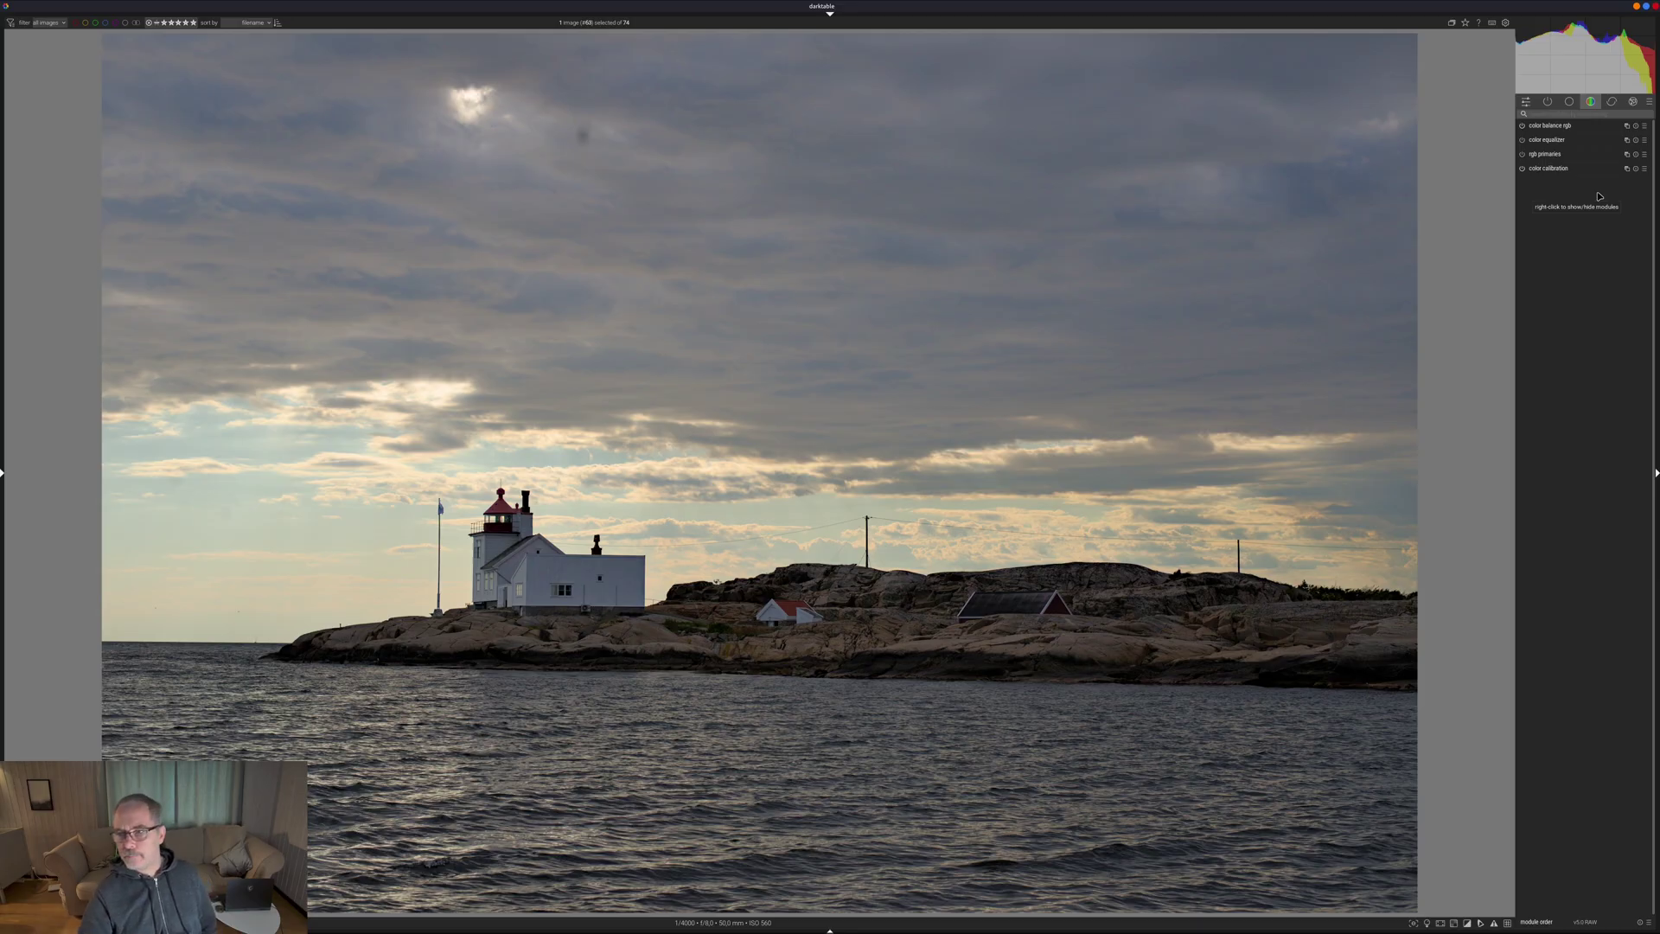
# - Position the 2:1 crop frame lower and narrower on the right, then commit the crop
pyautogui.click(1569, 103)
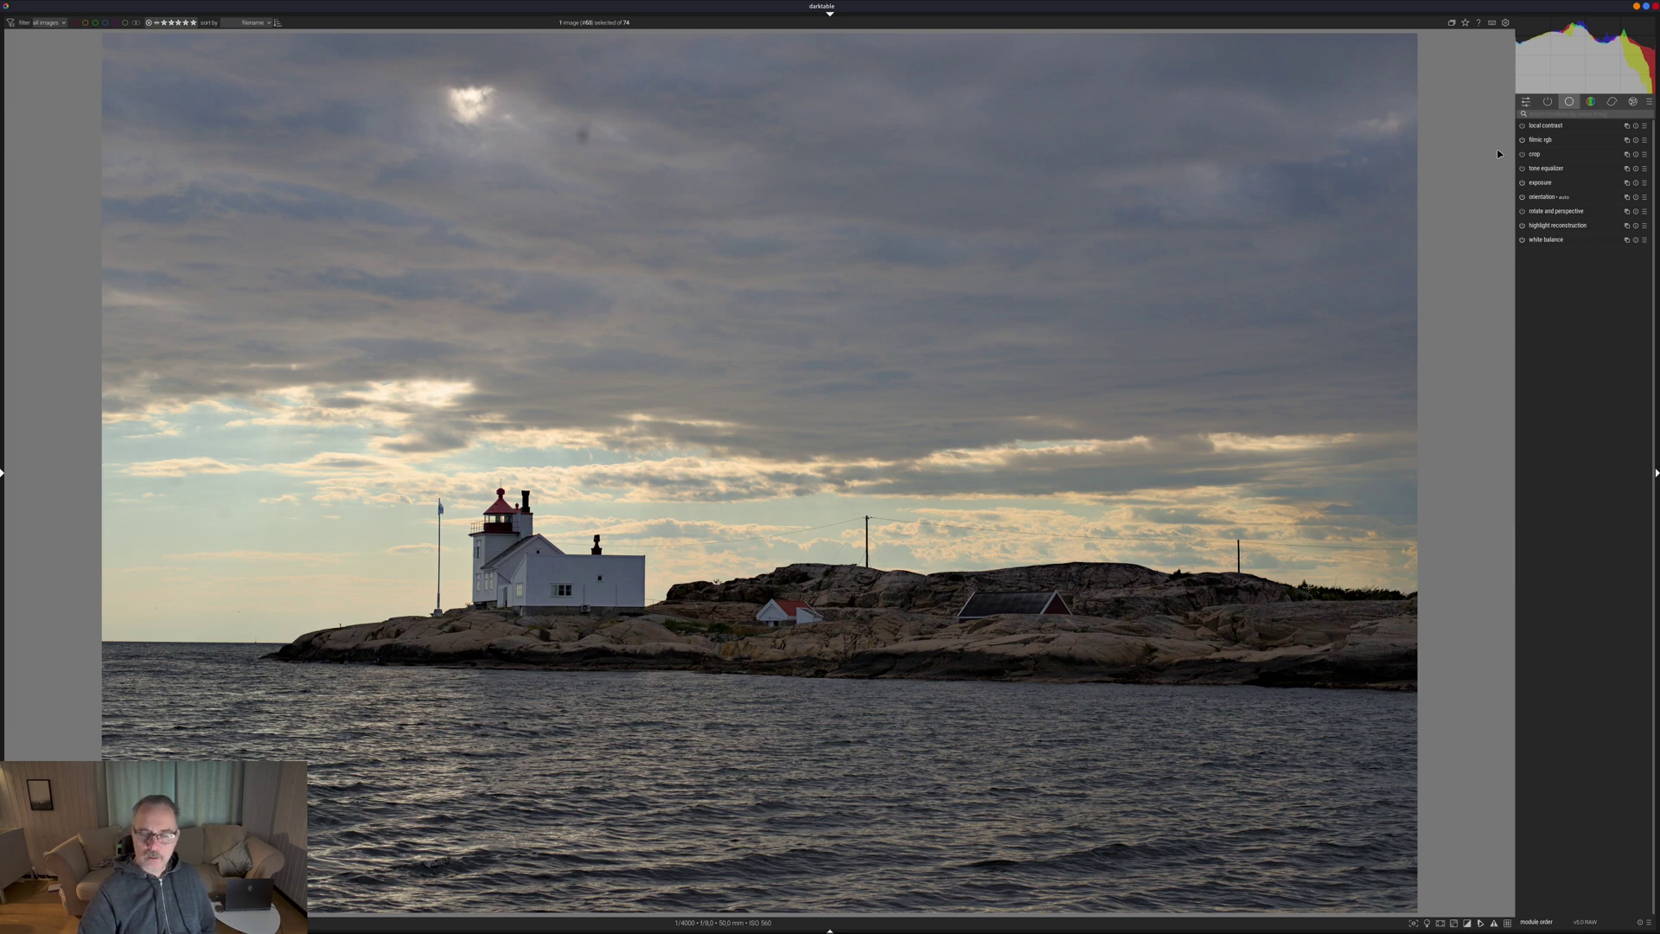
pyautogui.click(1544, 155)
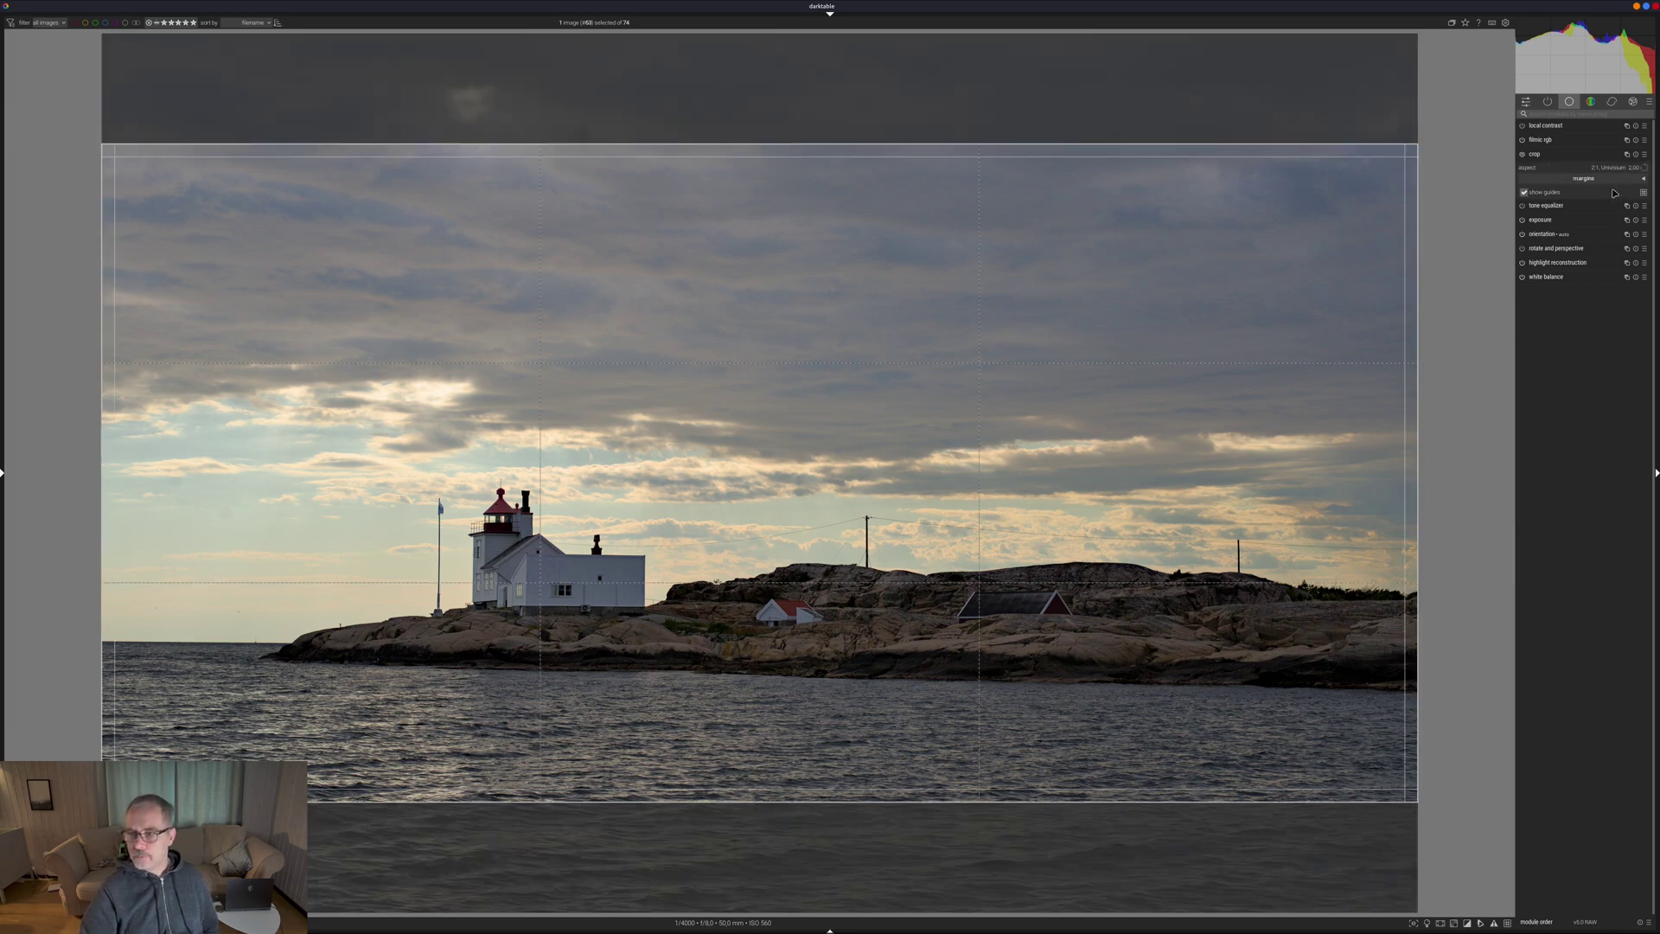
pyautogui.moveTo(1203, 521); pyautogui.dragTo(1197, 542)
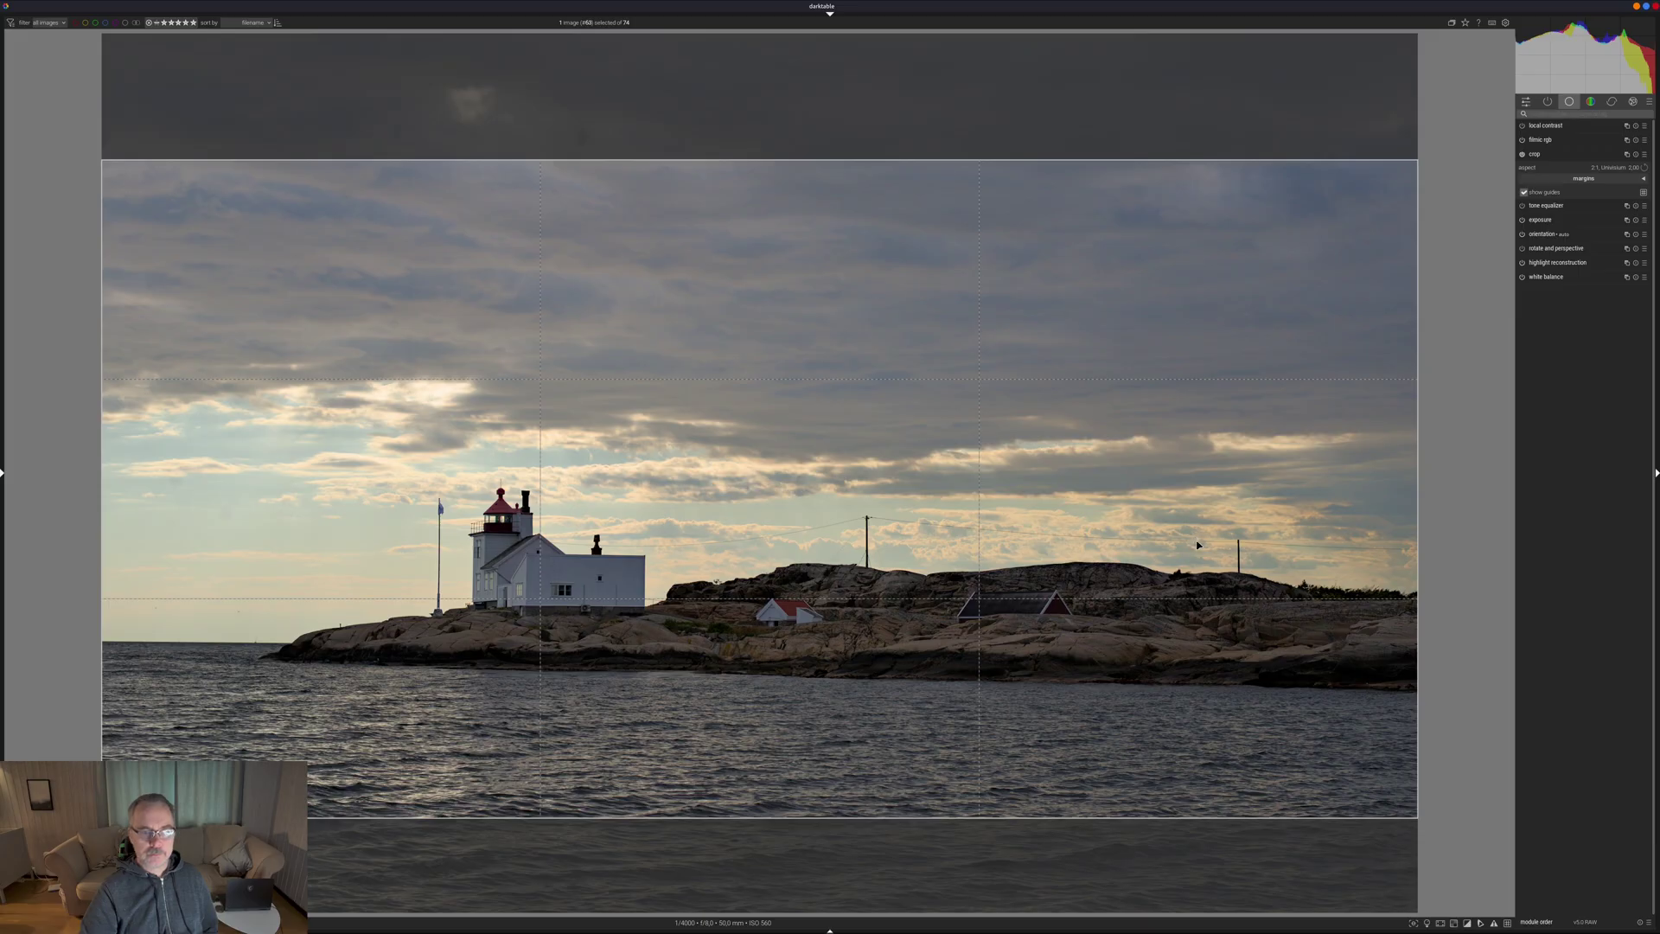
pyautogui.moveTo(1198, 540); pyautogui.dragTo(1199, 528)
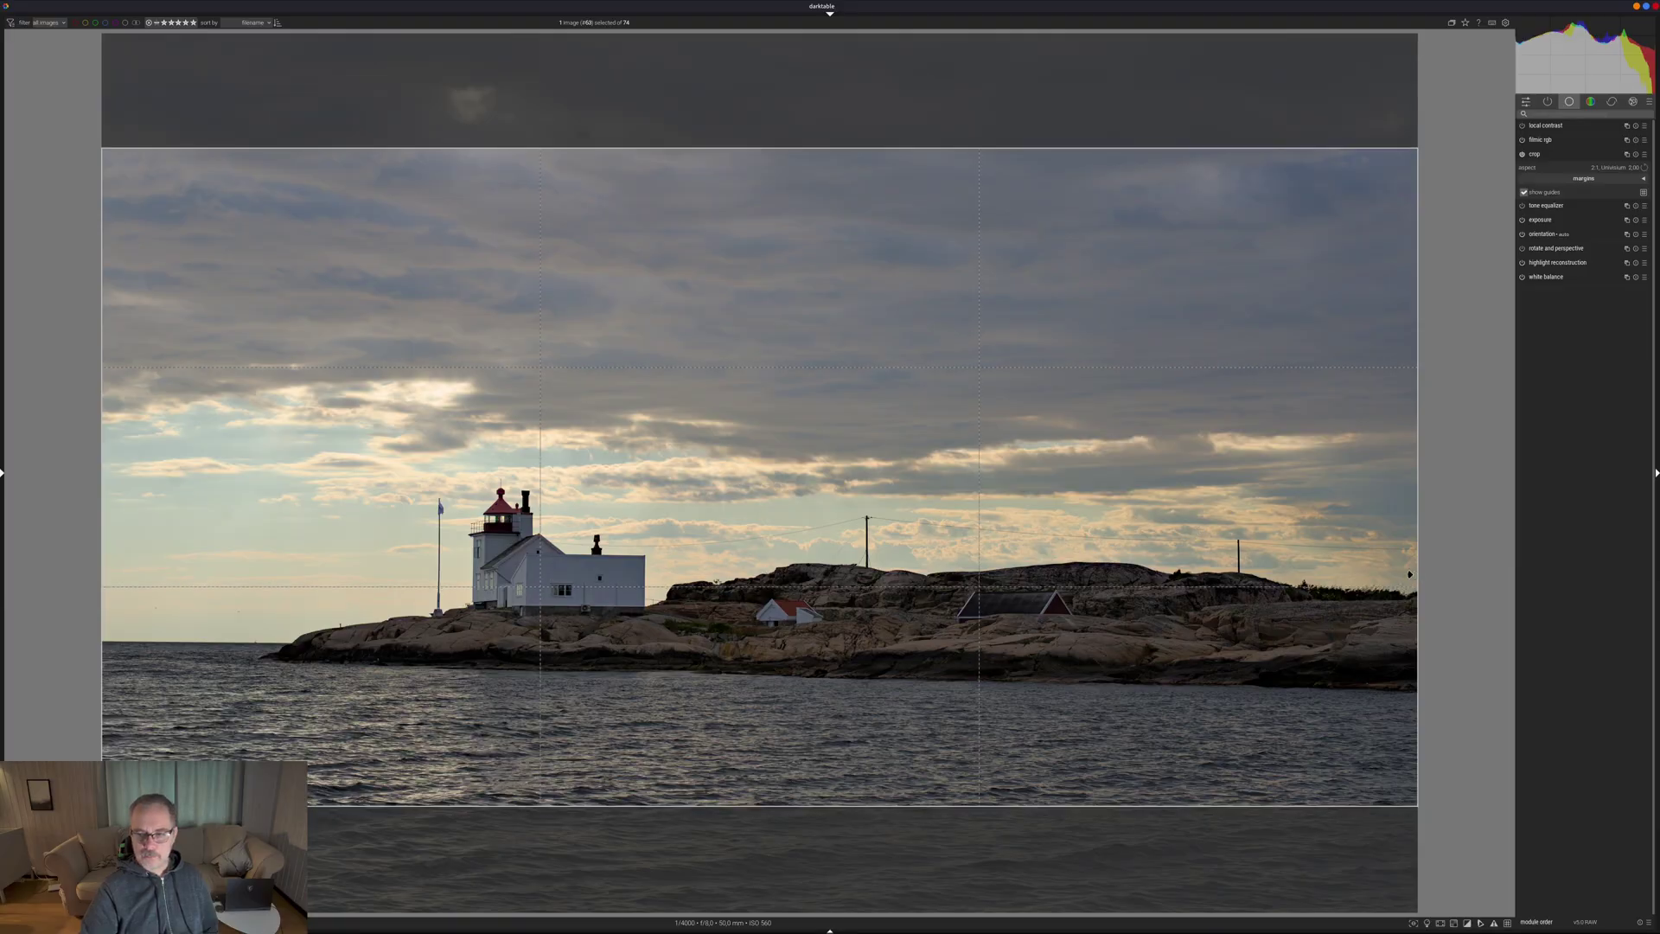
pyautogui.moveTo(1405, 577); pyautogui.dragTo(1355, 577)
pyautogui.moveTo(1207, 554); pyautogui.dragTo(1224, 557)
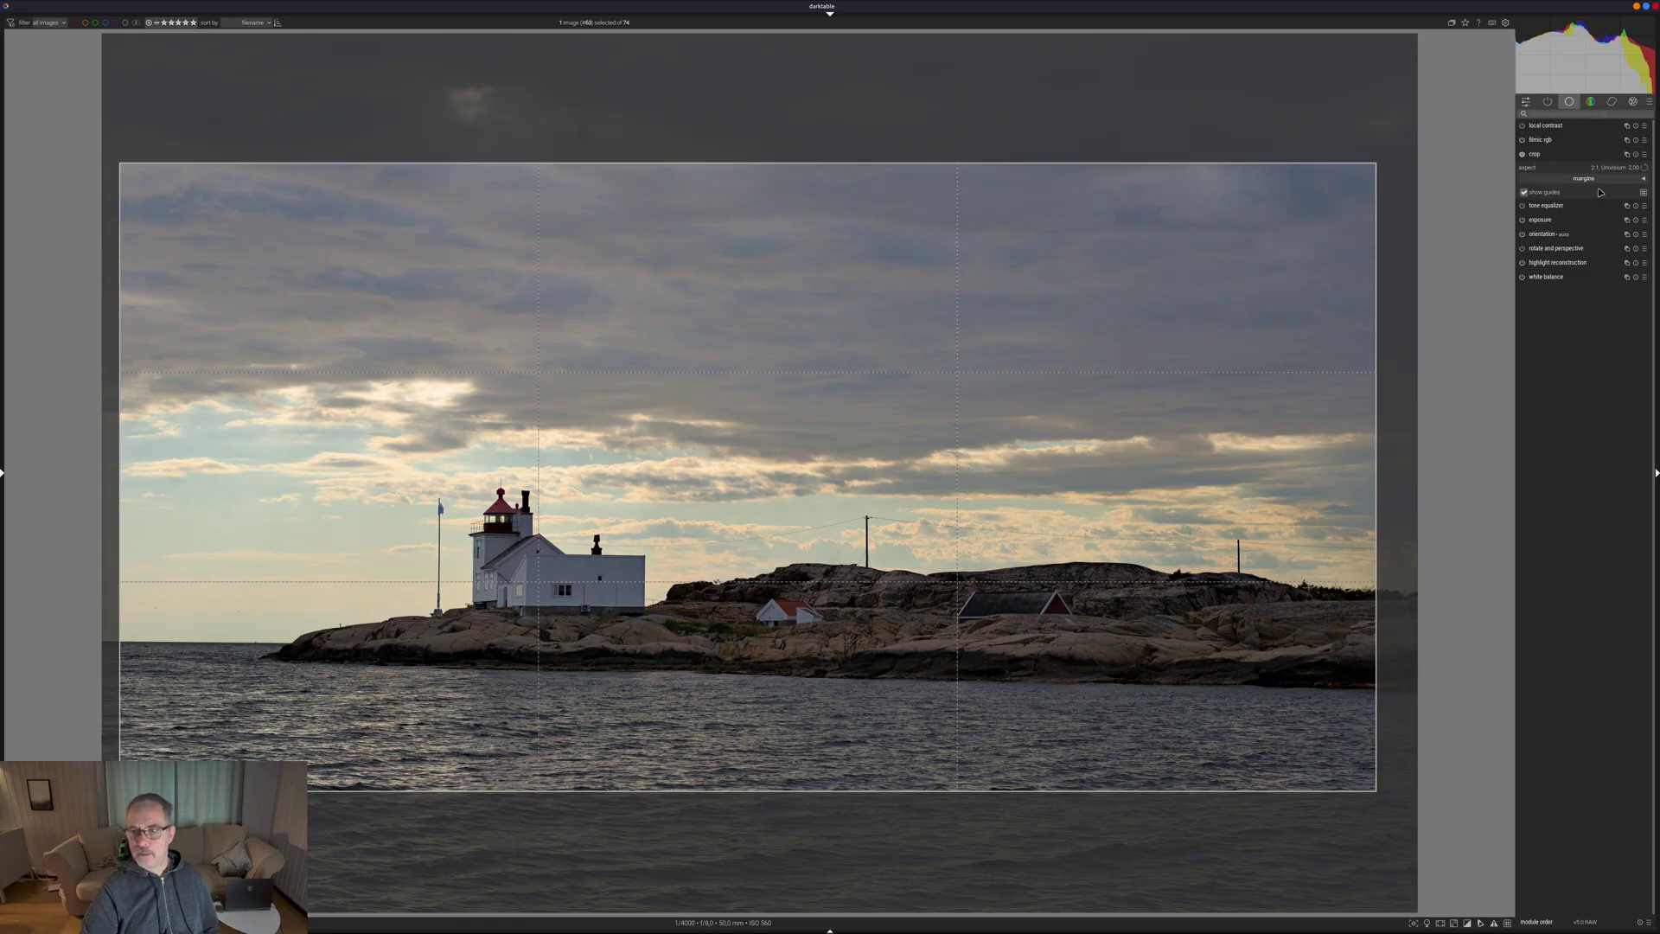
pyautogui.click(1580, 155)
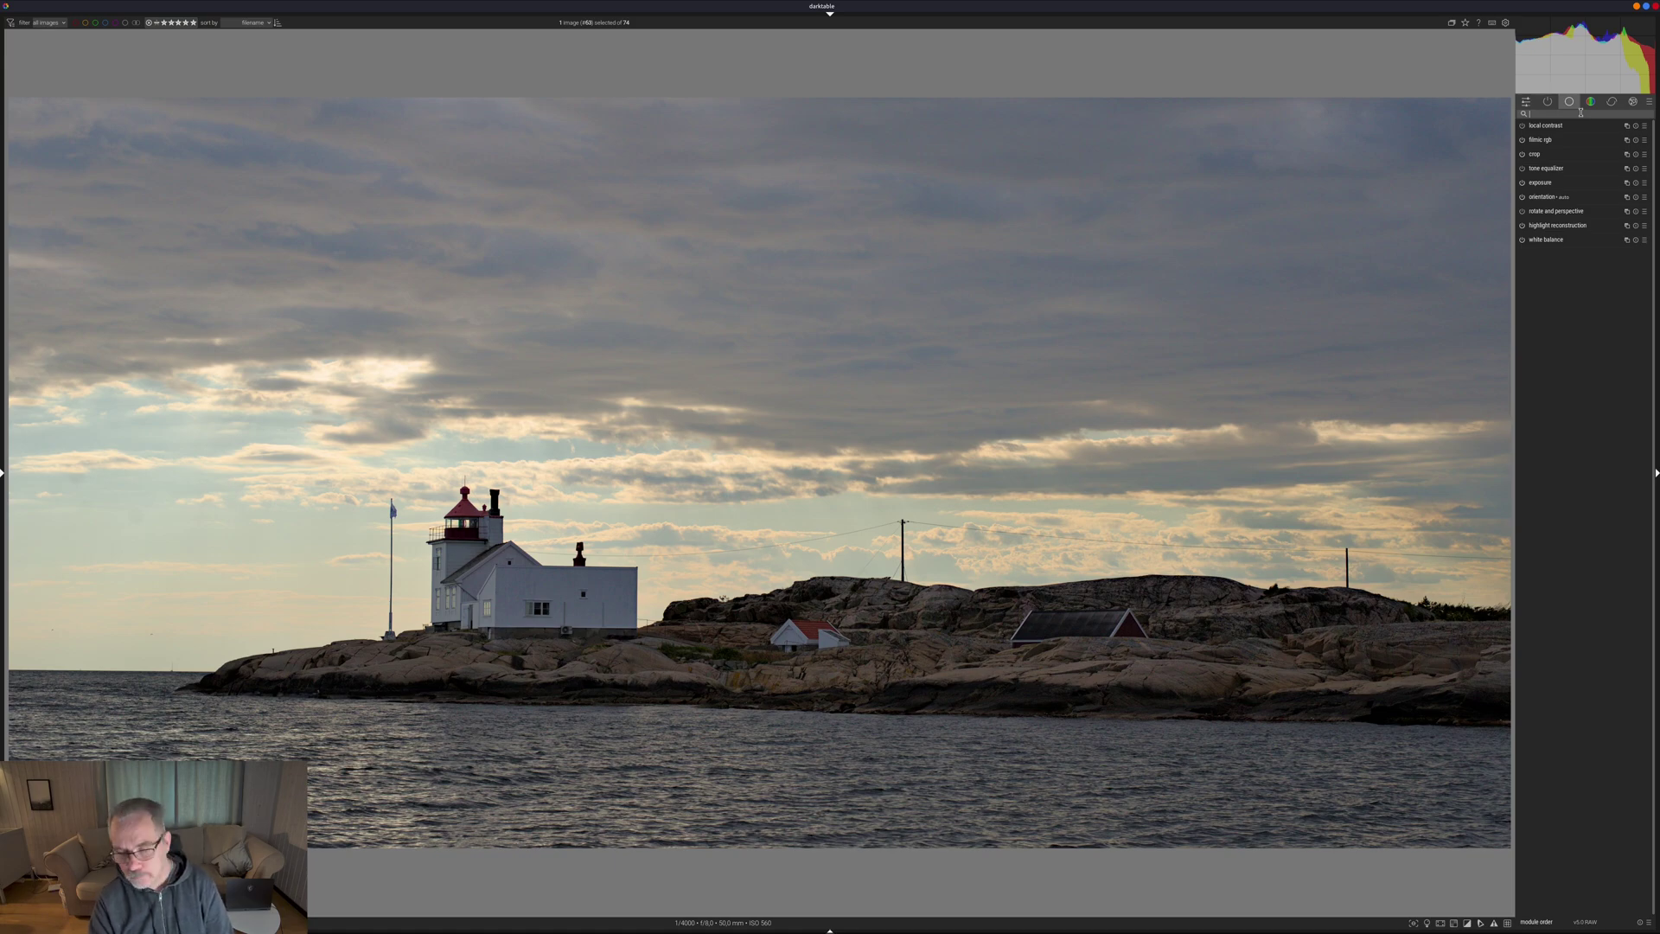
# - Set the framing module's border size to 3% and collapse it
pyautogui.write('fra')
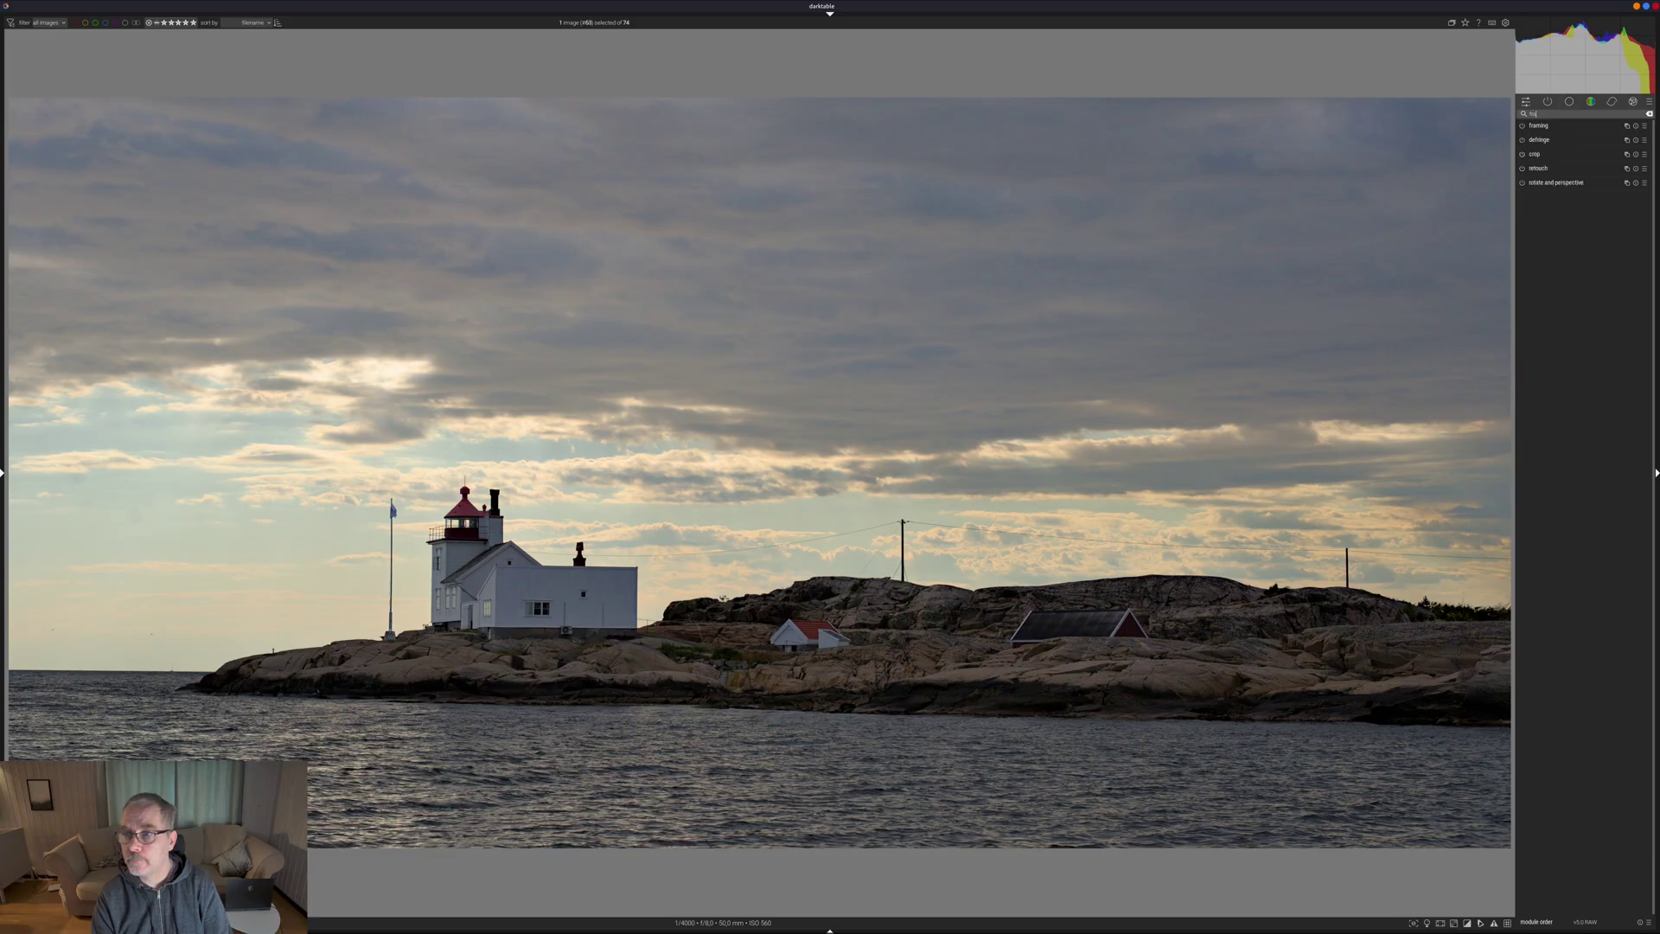
pyautogui.click(1567, 128)
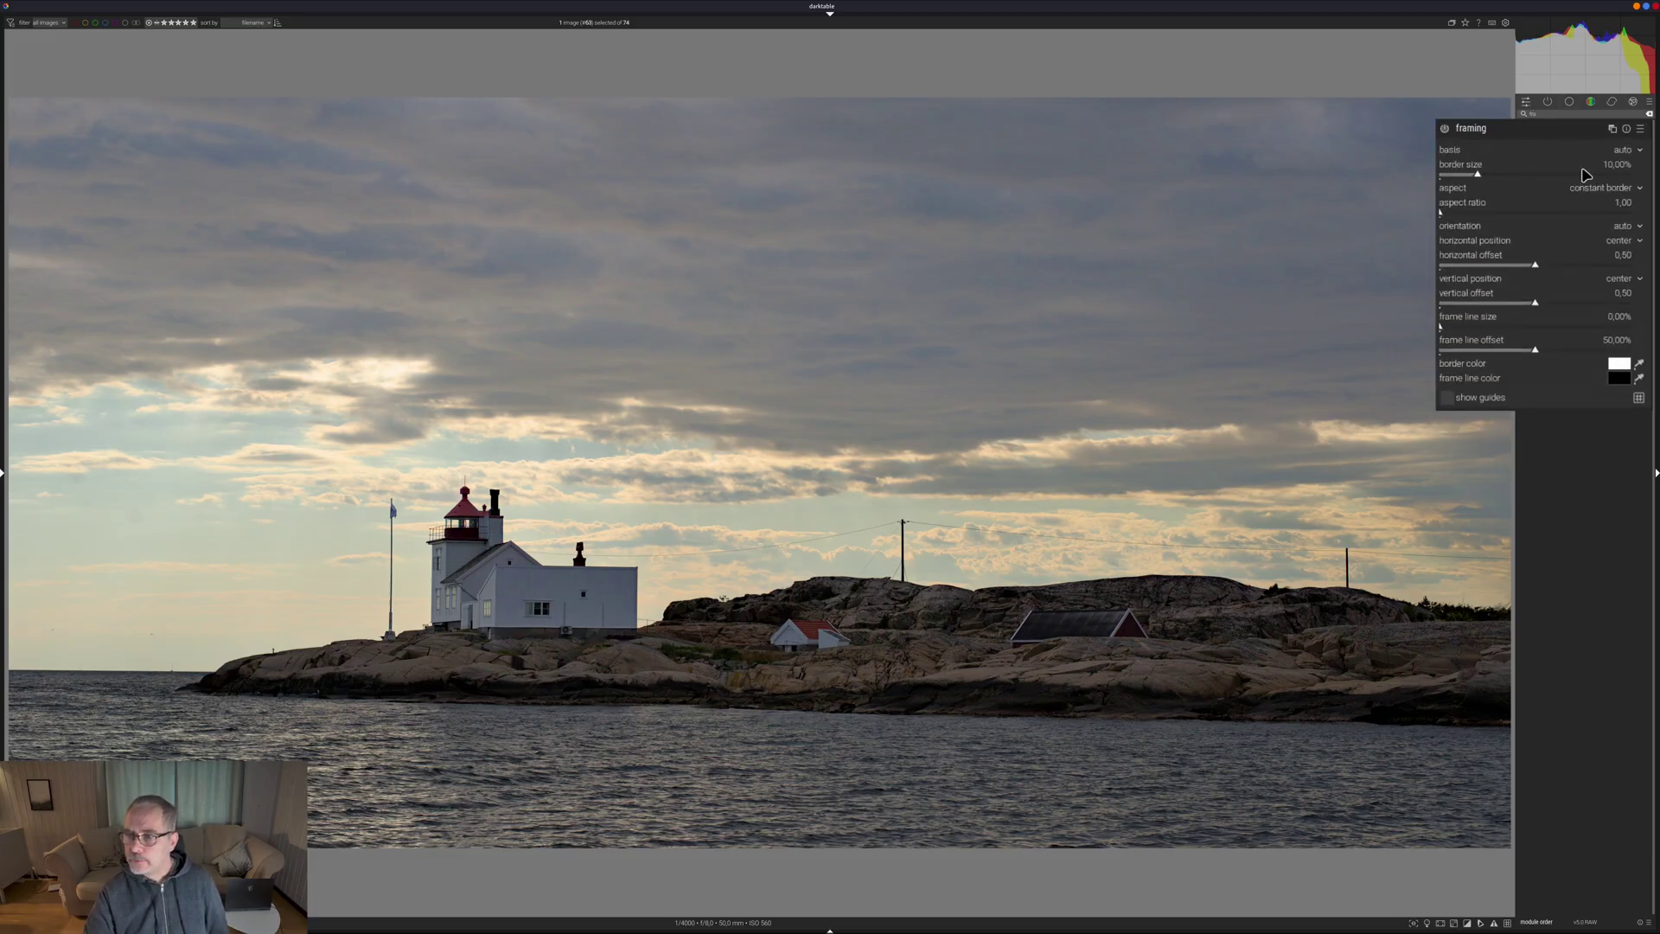
pyautogui.rightClick(1608, 167)
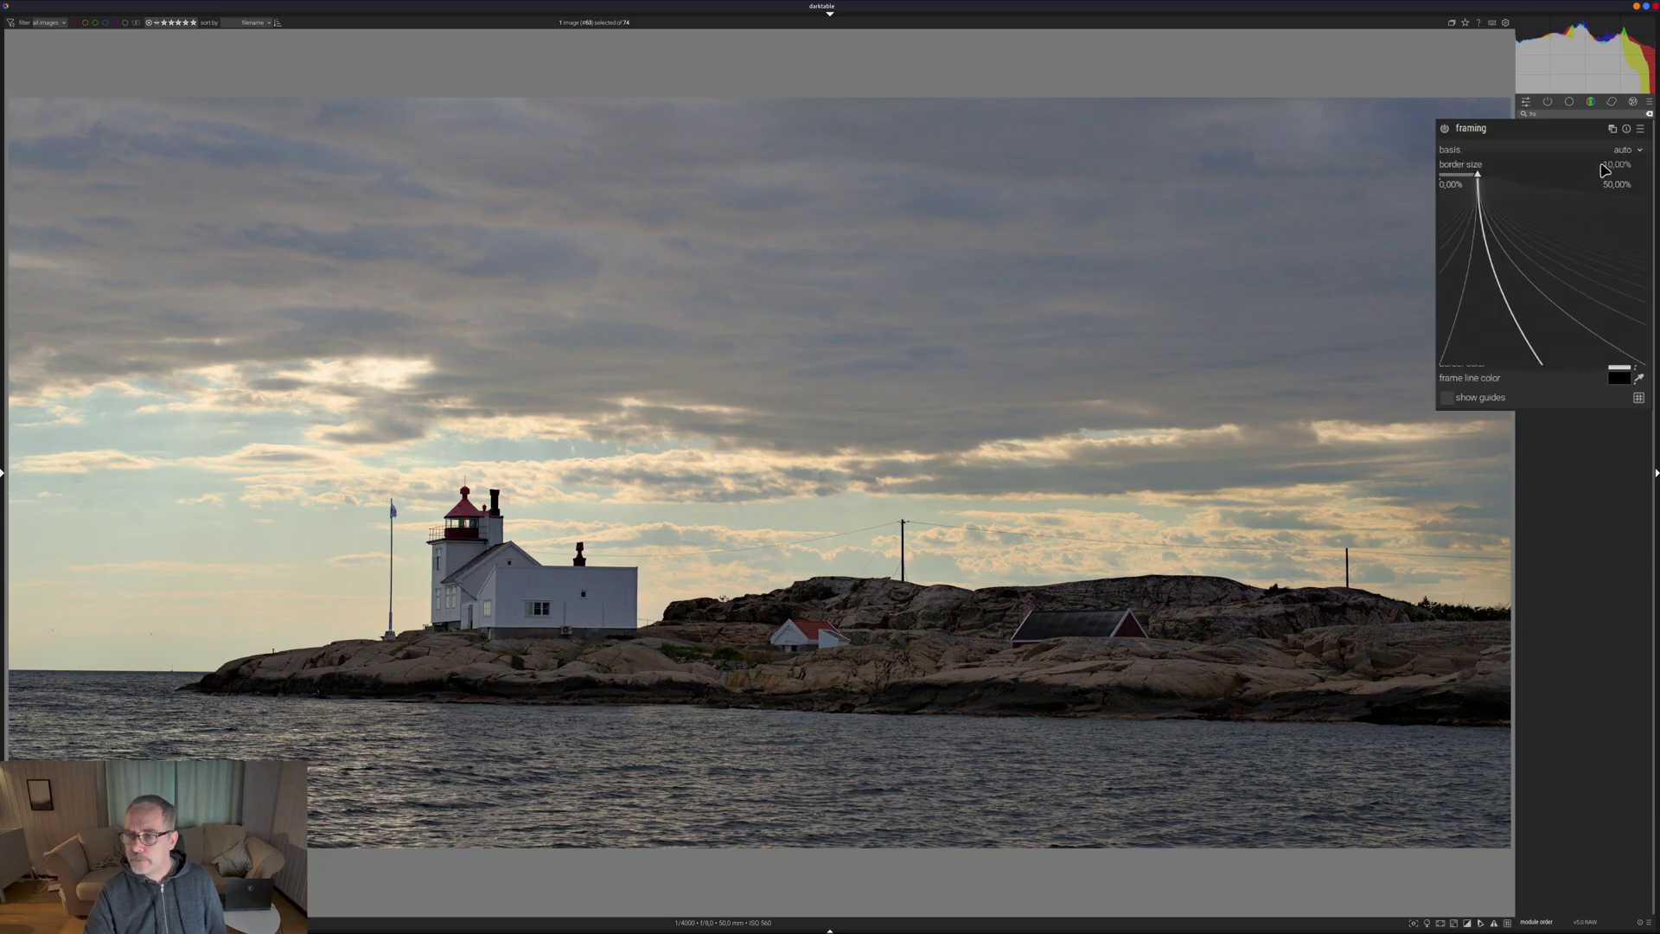
pyautogui.write('3')
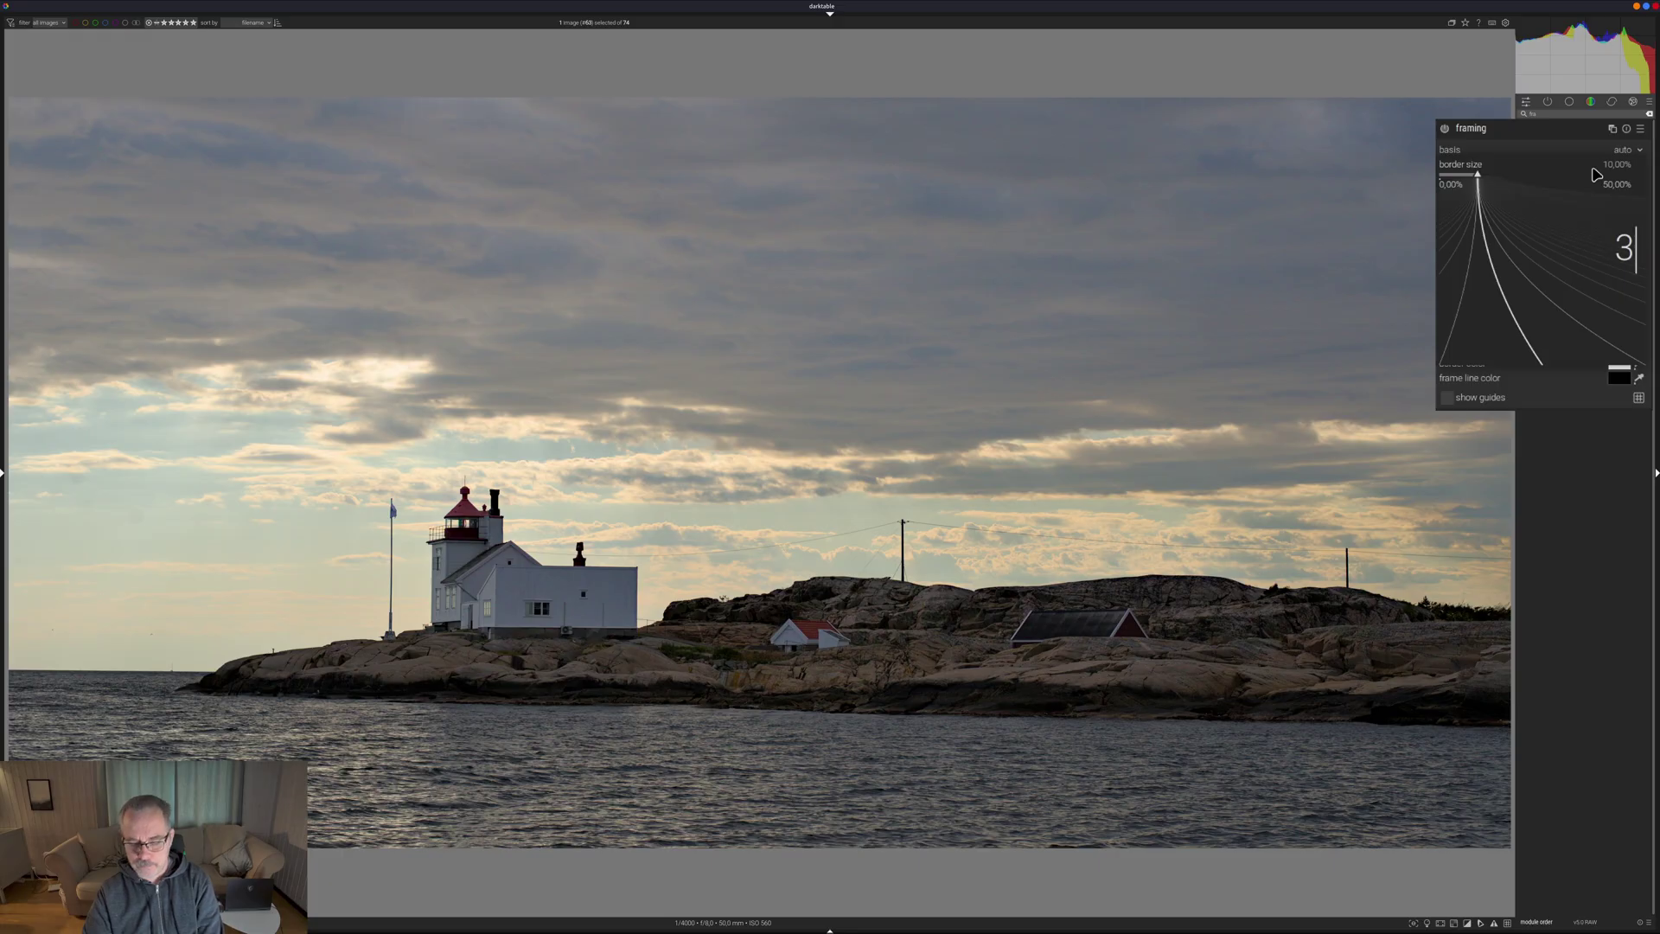
pyautogui.press('Return')
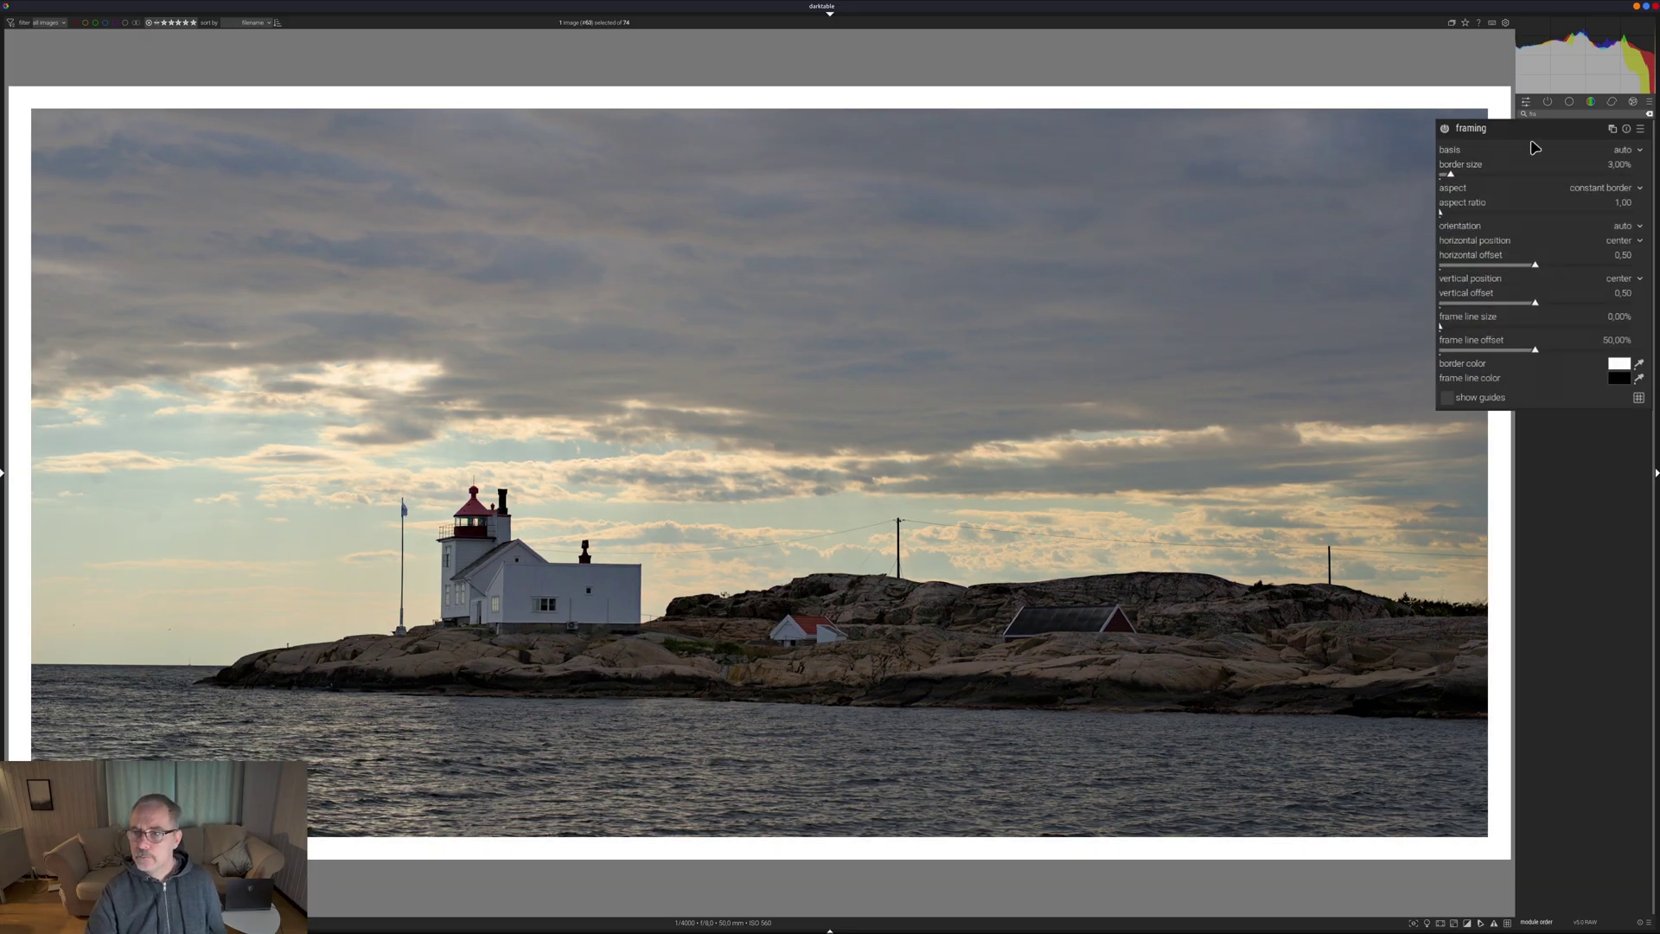
pyautogui.click(1542, 129)
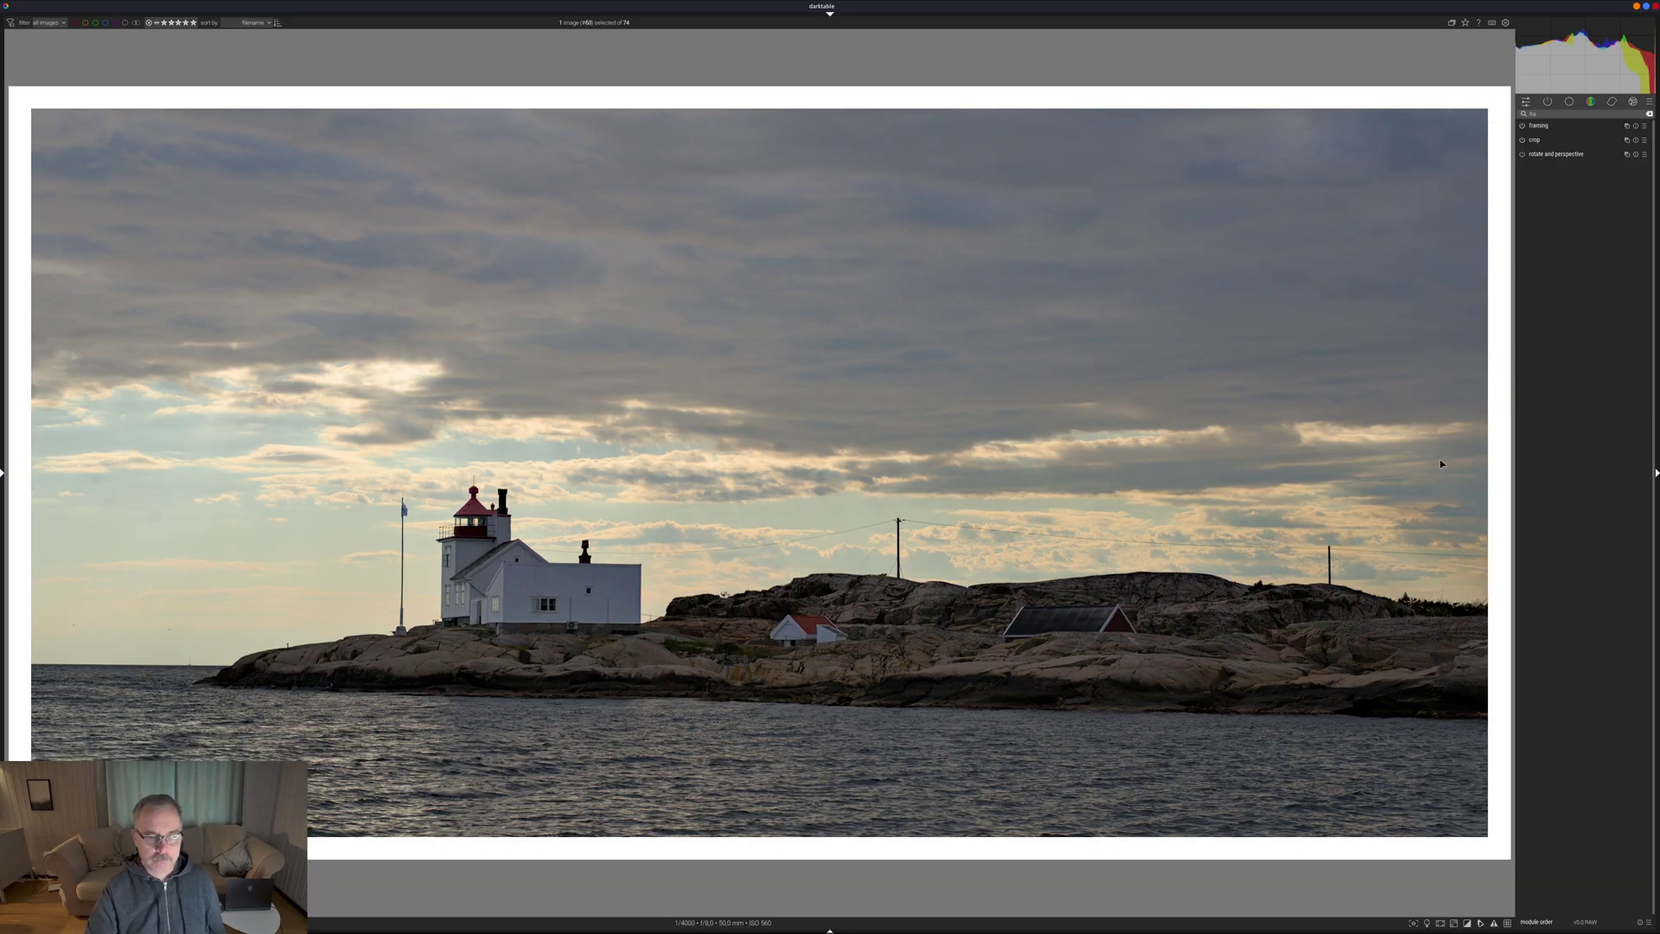
# - Switch from the correct module group back to the base group
pyautogui.click(1614, 102)
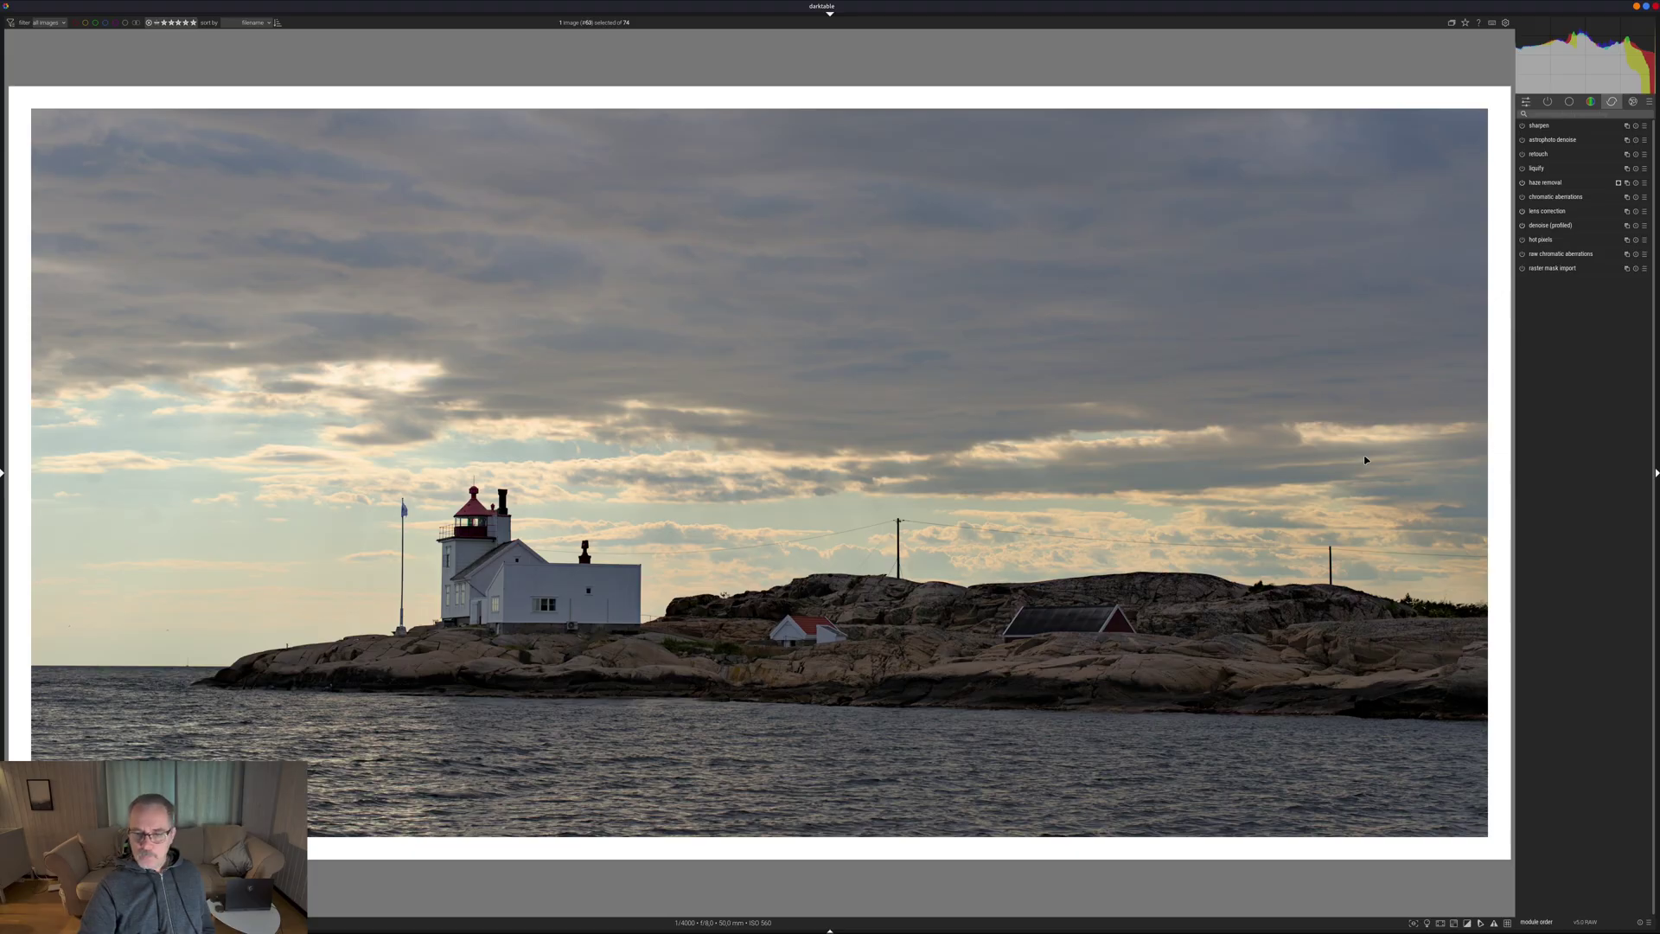
pyautogui.click(1568, 101)
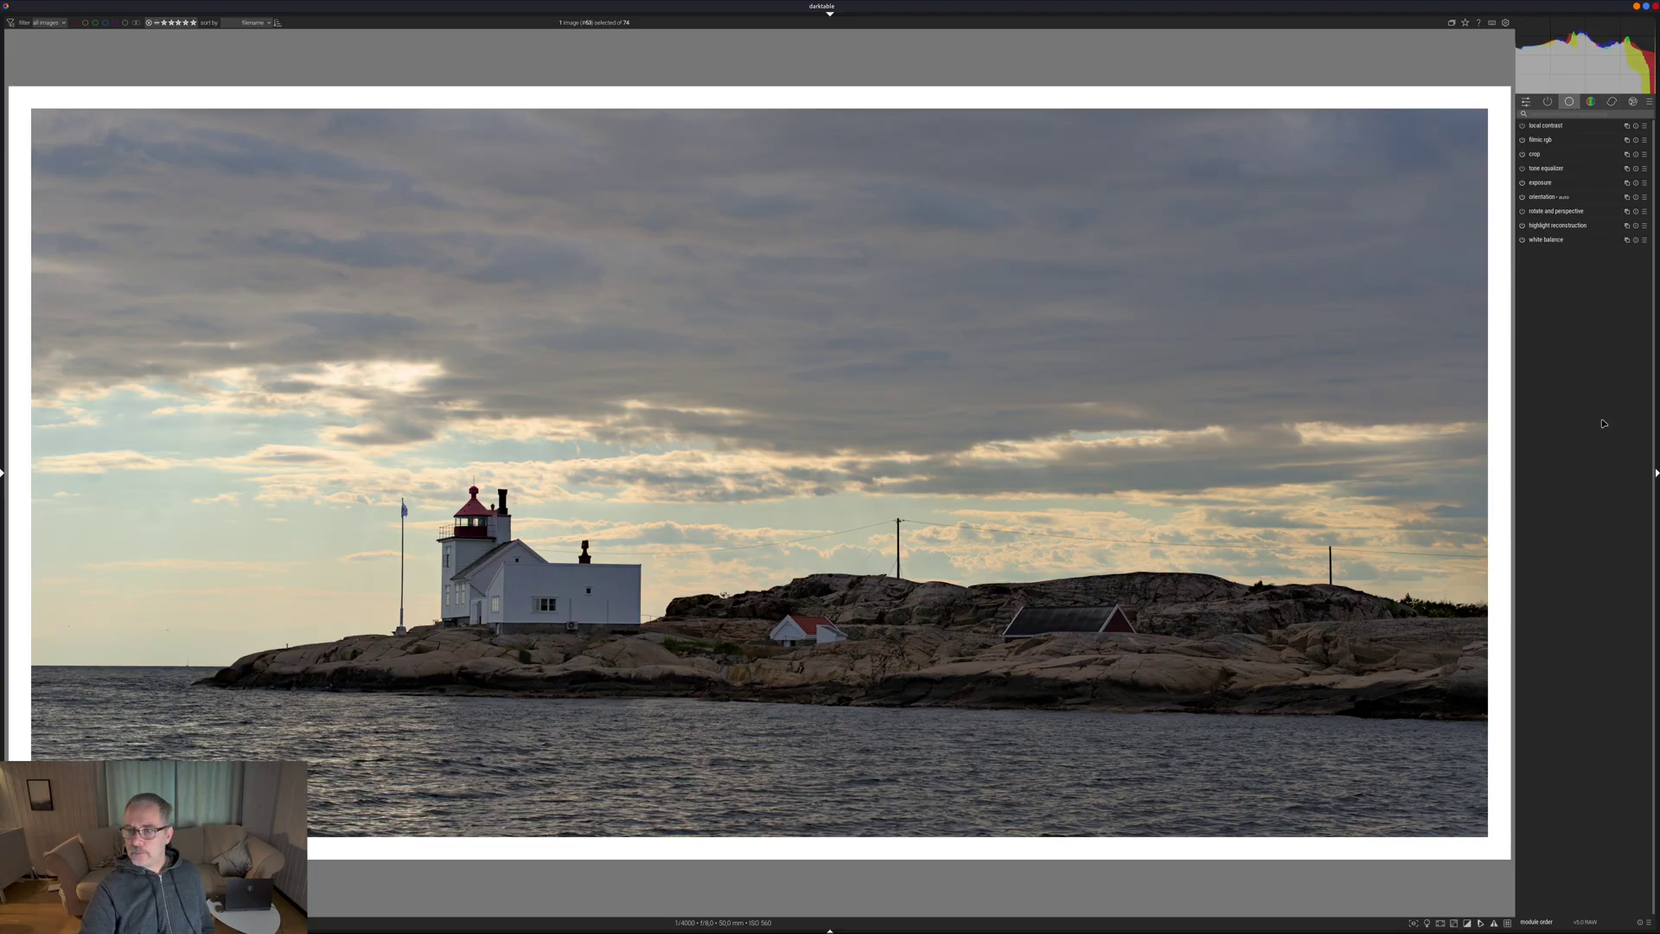
# - Create a second exposure instance at -0.496 EV and enable its drawn mask
pyautogui.rightClick(1627, 183)
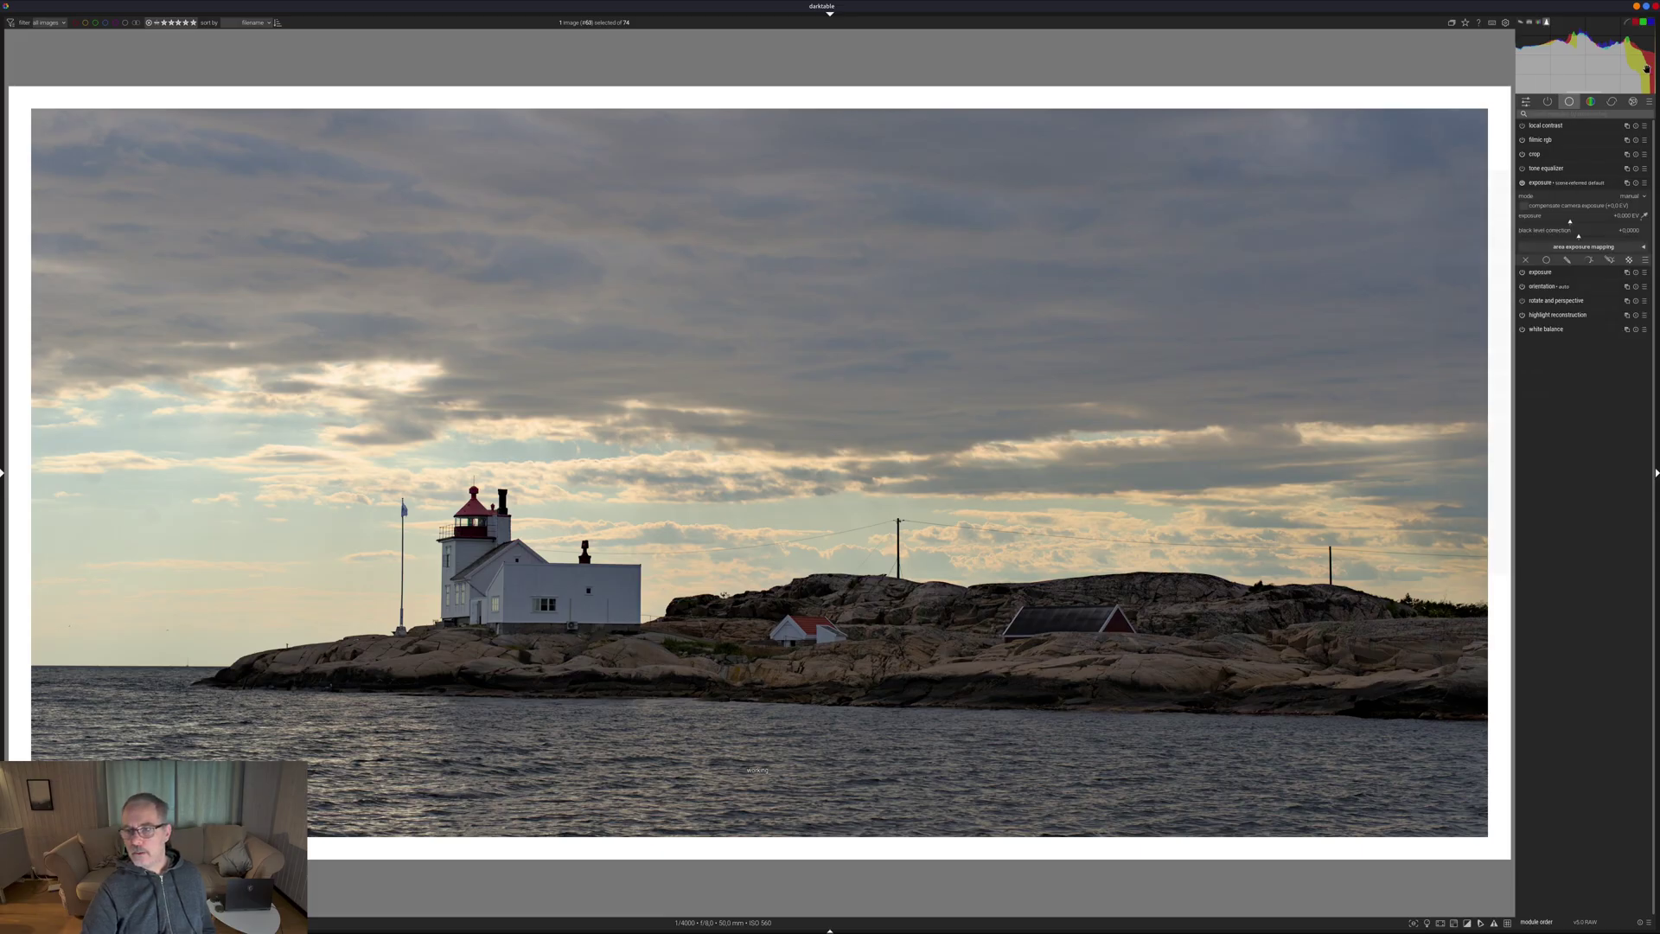
pyautogui.click(1567, 224)
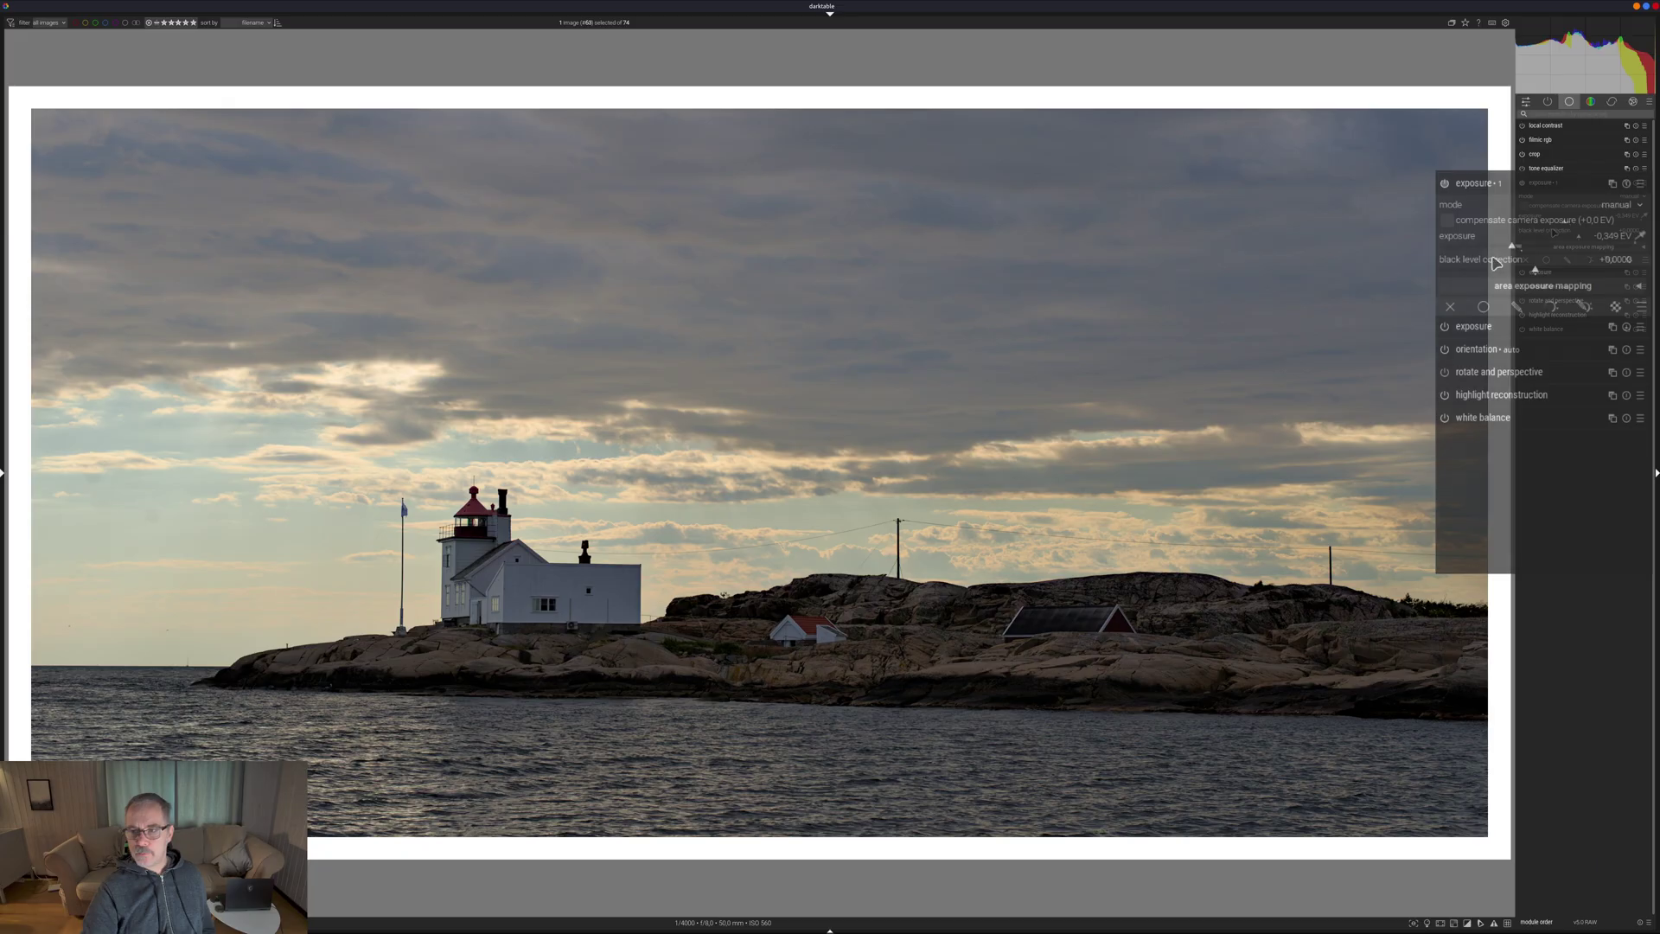
pyautogui.click(1508, 247)
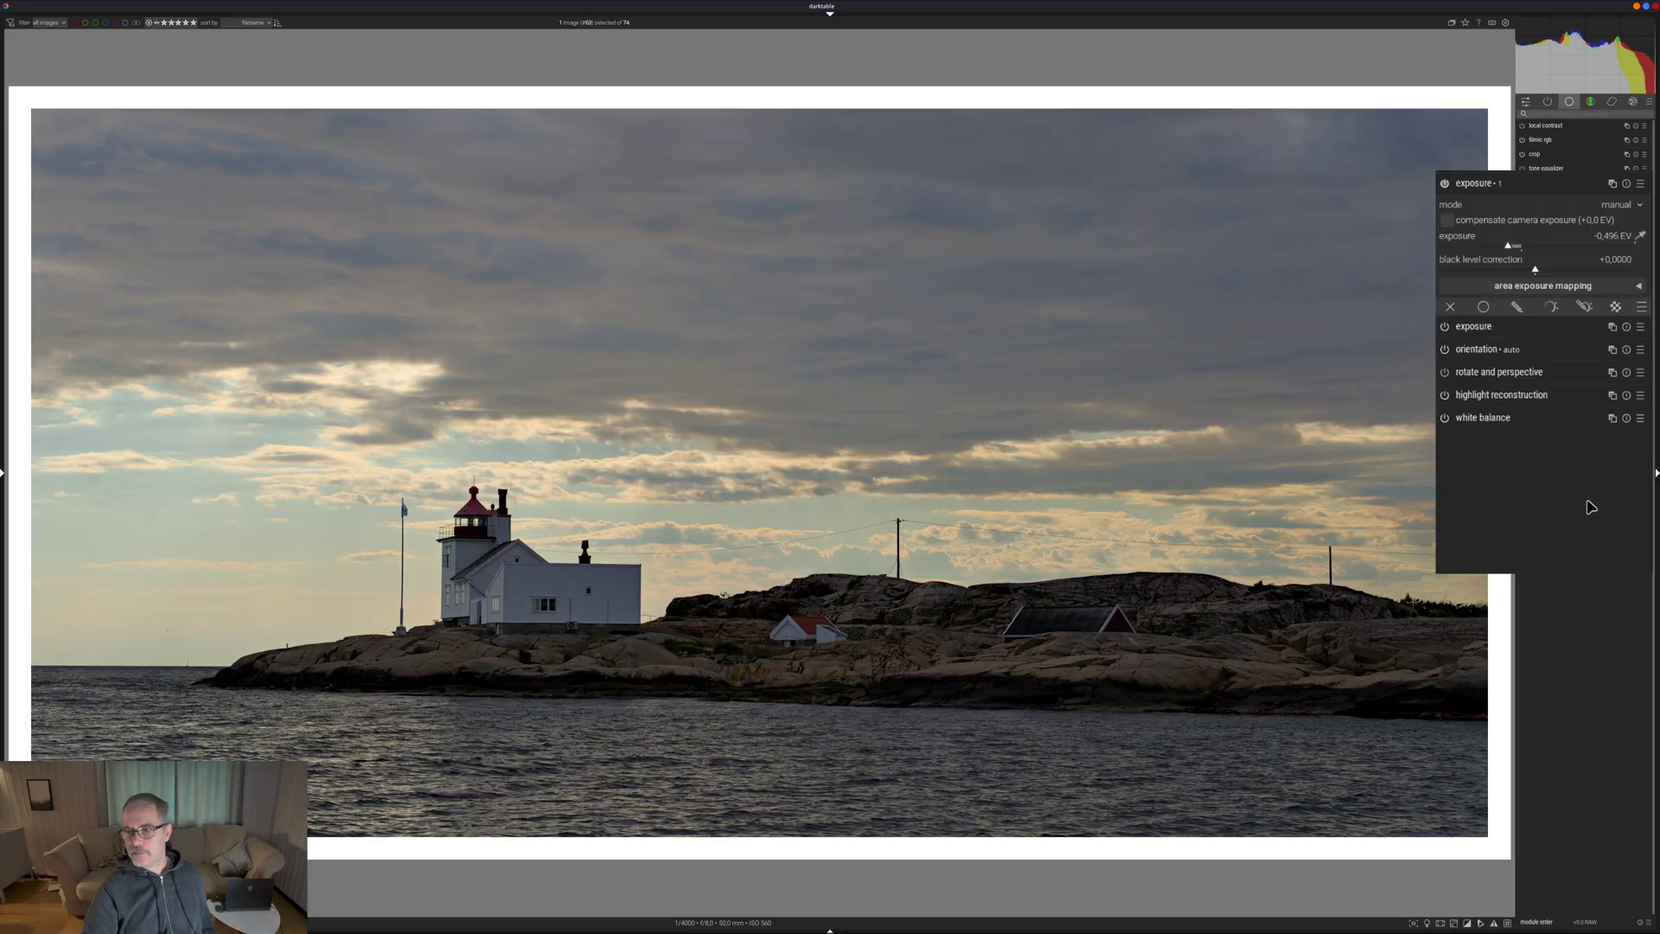
pyautogui.click(1516, 309)
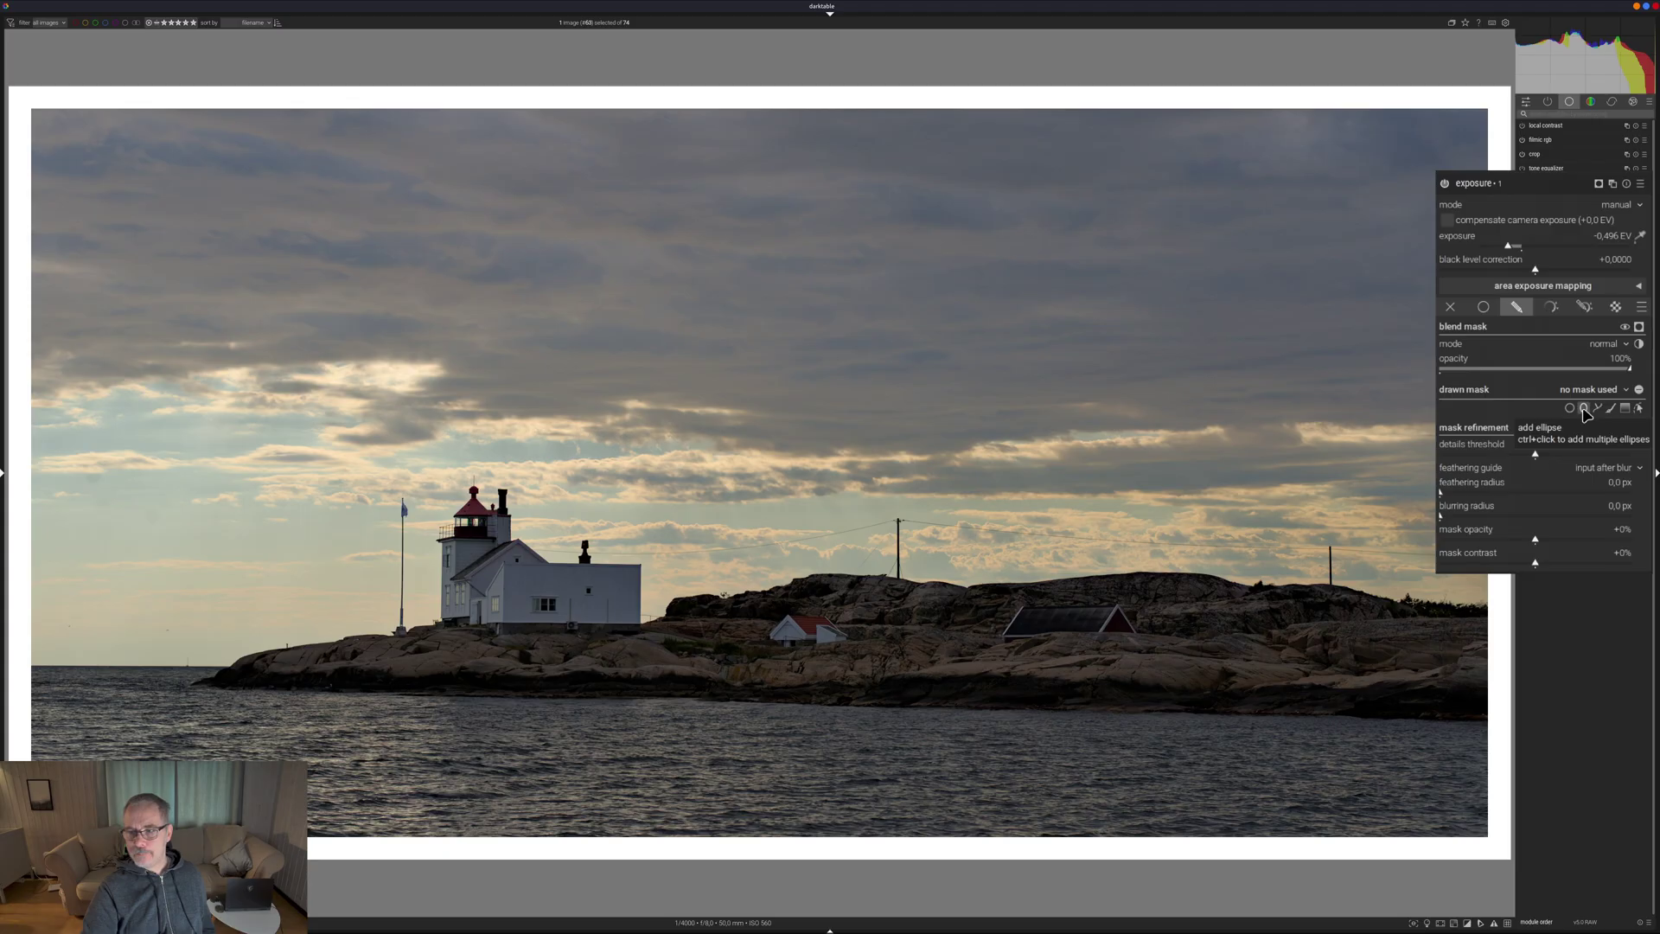
# - Draw a large, widely feathered ellipse mask over the lighthouse and left half, then display it
pyautogui.click(1585, 411)
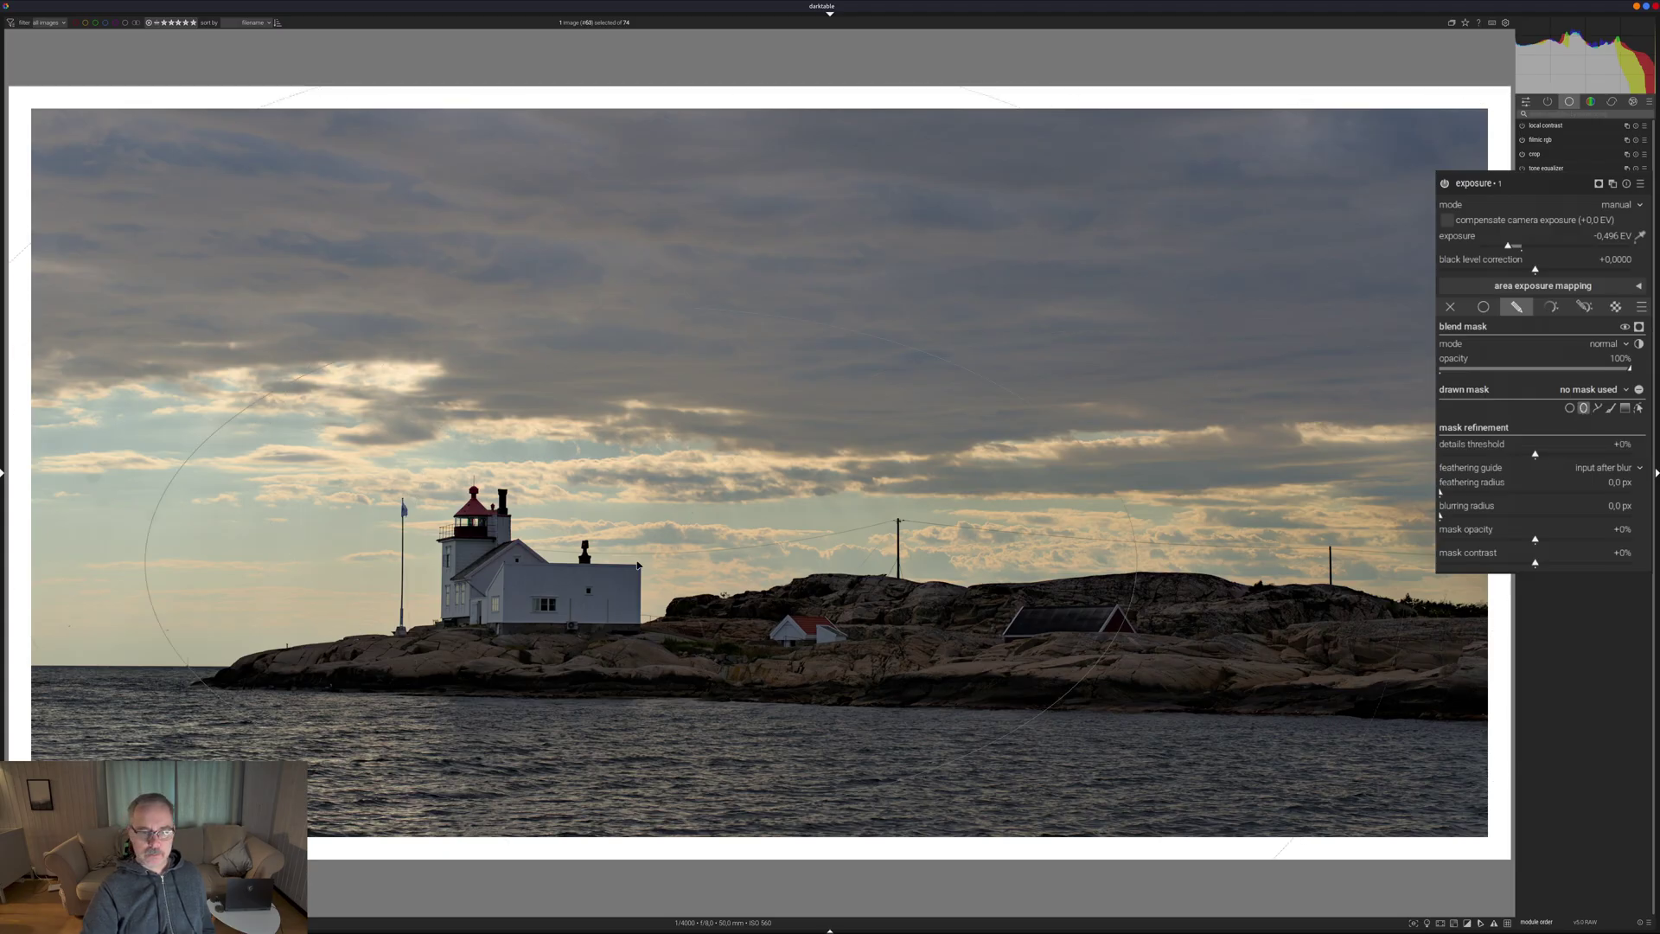
pyautogui.click(621, 519)
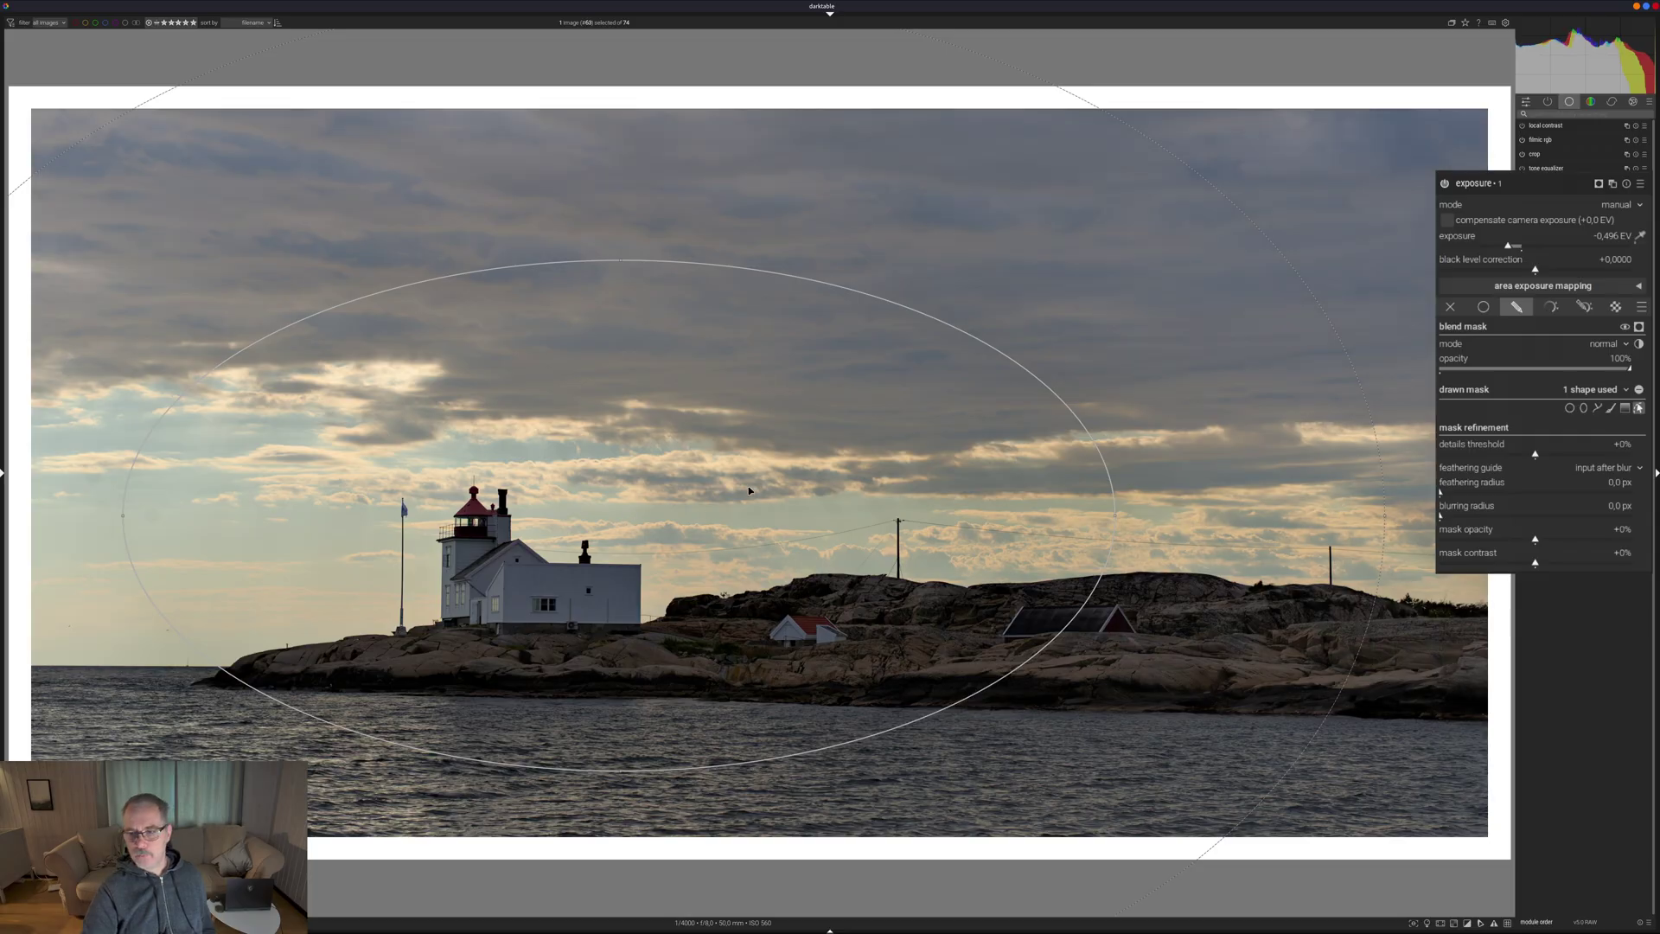
pyautogui.scroll(-4, 601, 542)
pyautogui.scroll(1, 606, 539)
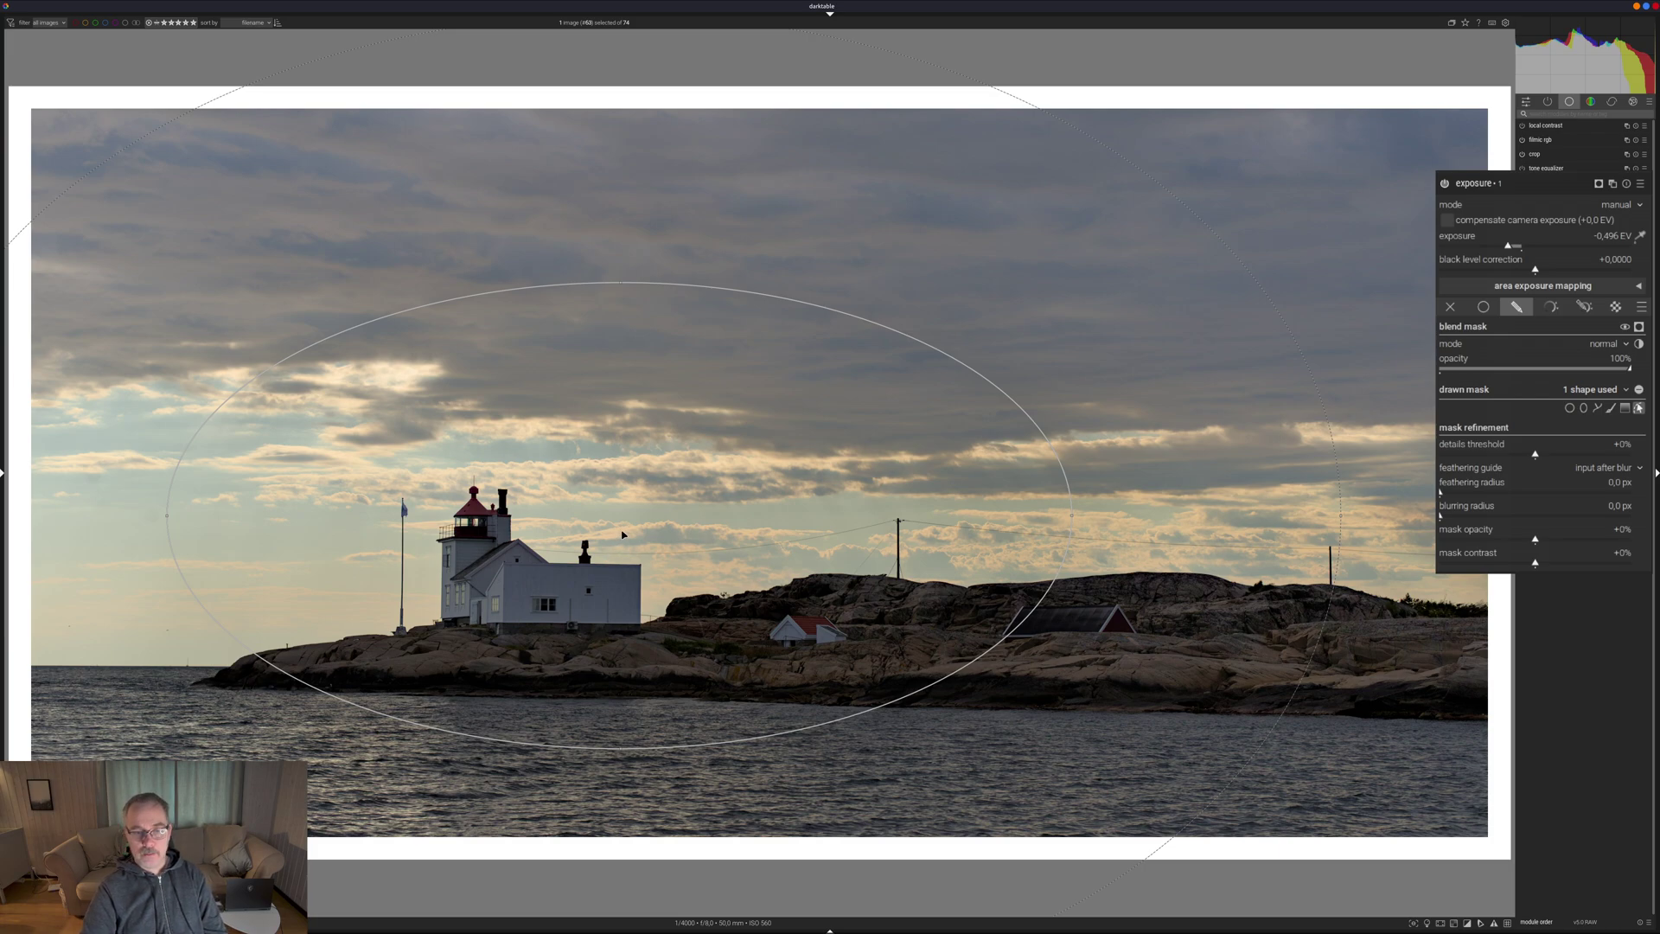
pyautogui.scroll(4, 635, 529)
pyautogui.scroll(-4, 644, 524)
pyautogui.scroll(-8, 644, 527)
pyautogui.scroll(-5, 650, 525)
pyautogui.scroll(-1, 648, 526)
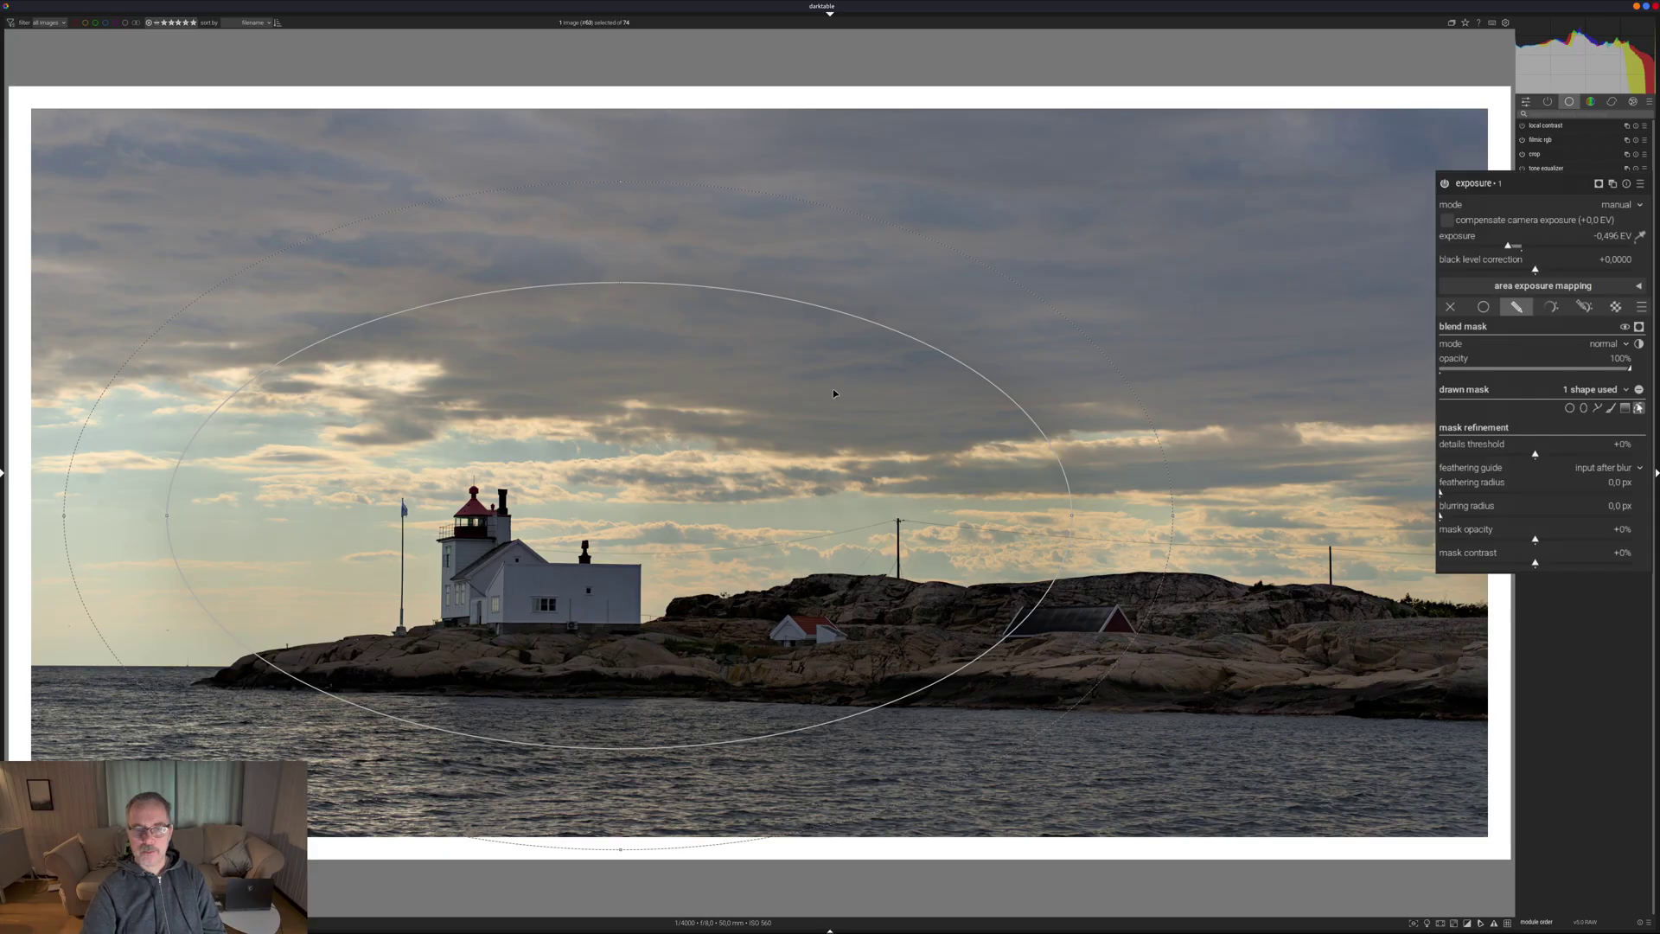
pyautogui.scroll(1, 683, 526)
pyautogui.scroll(5, 684, 525)
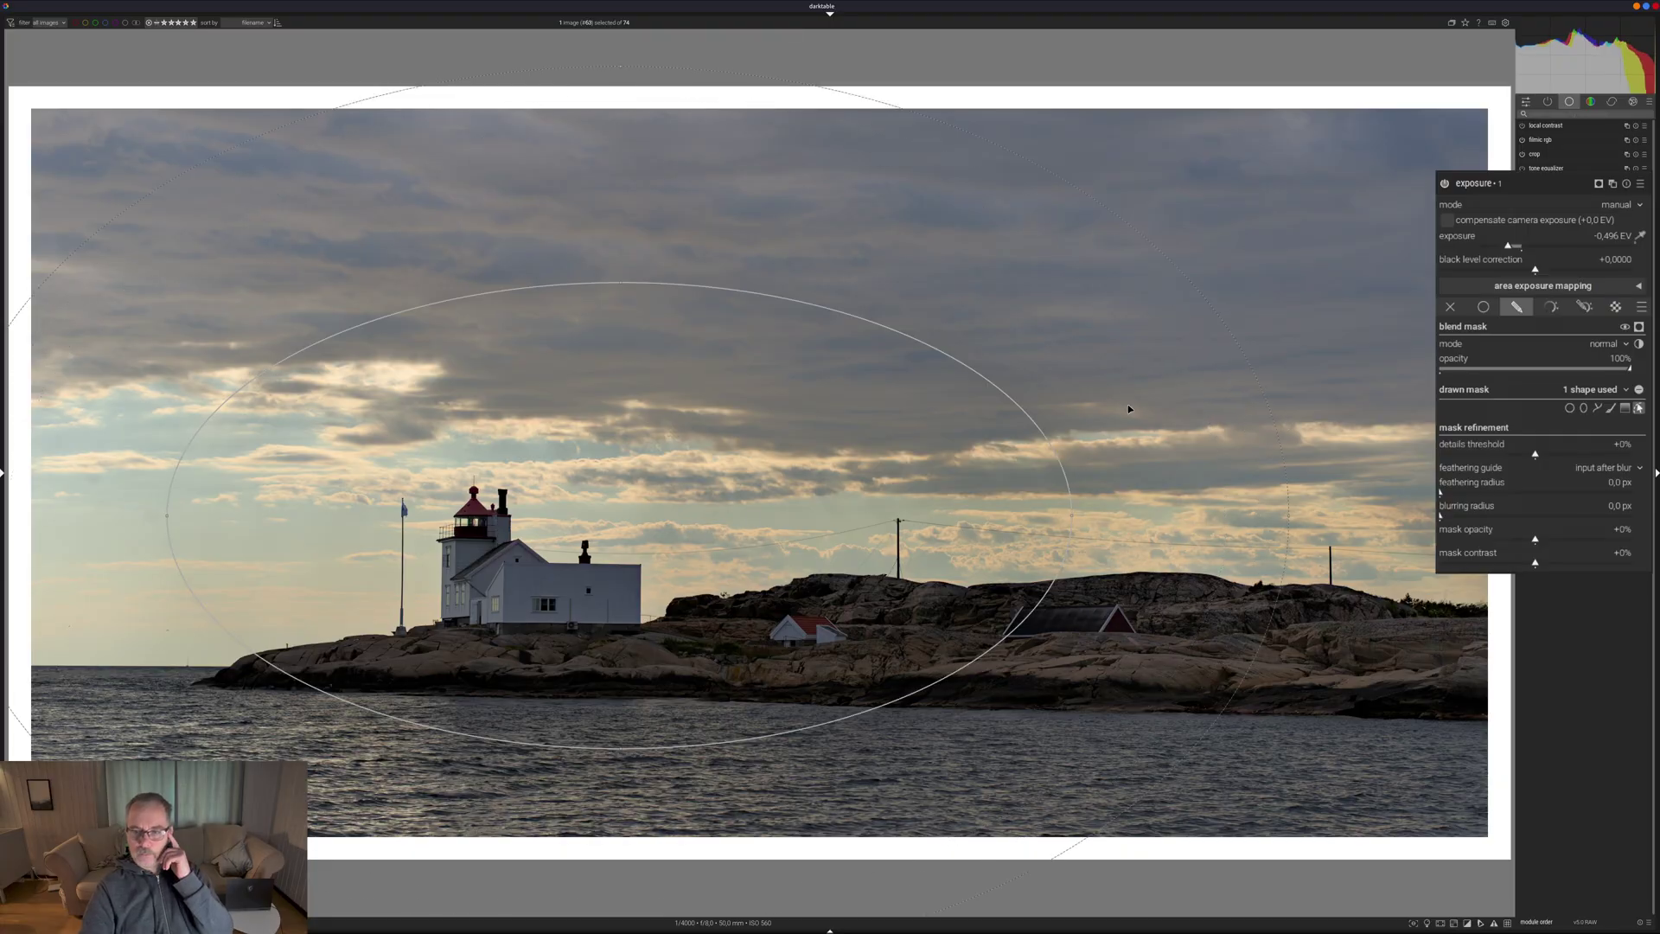
pyautogui.scroll(1, 986, 476)
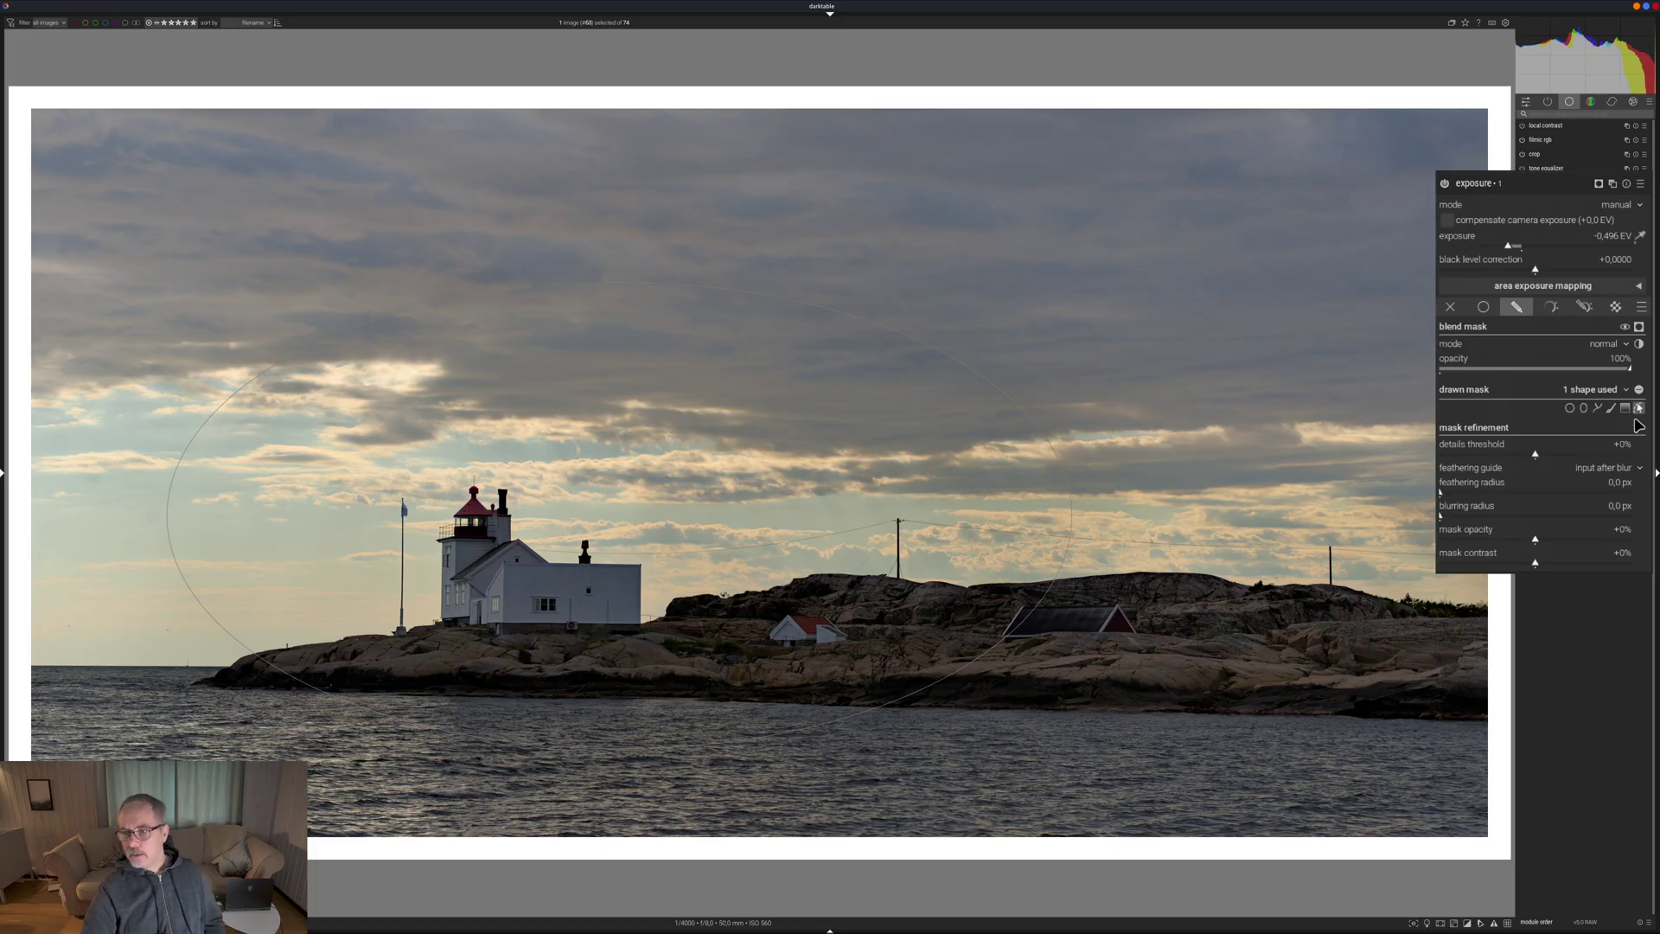
pyautogui.click(1640, 327)
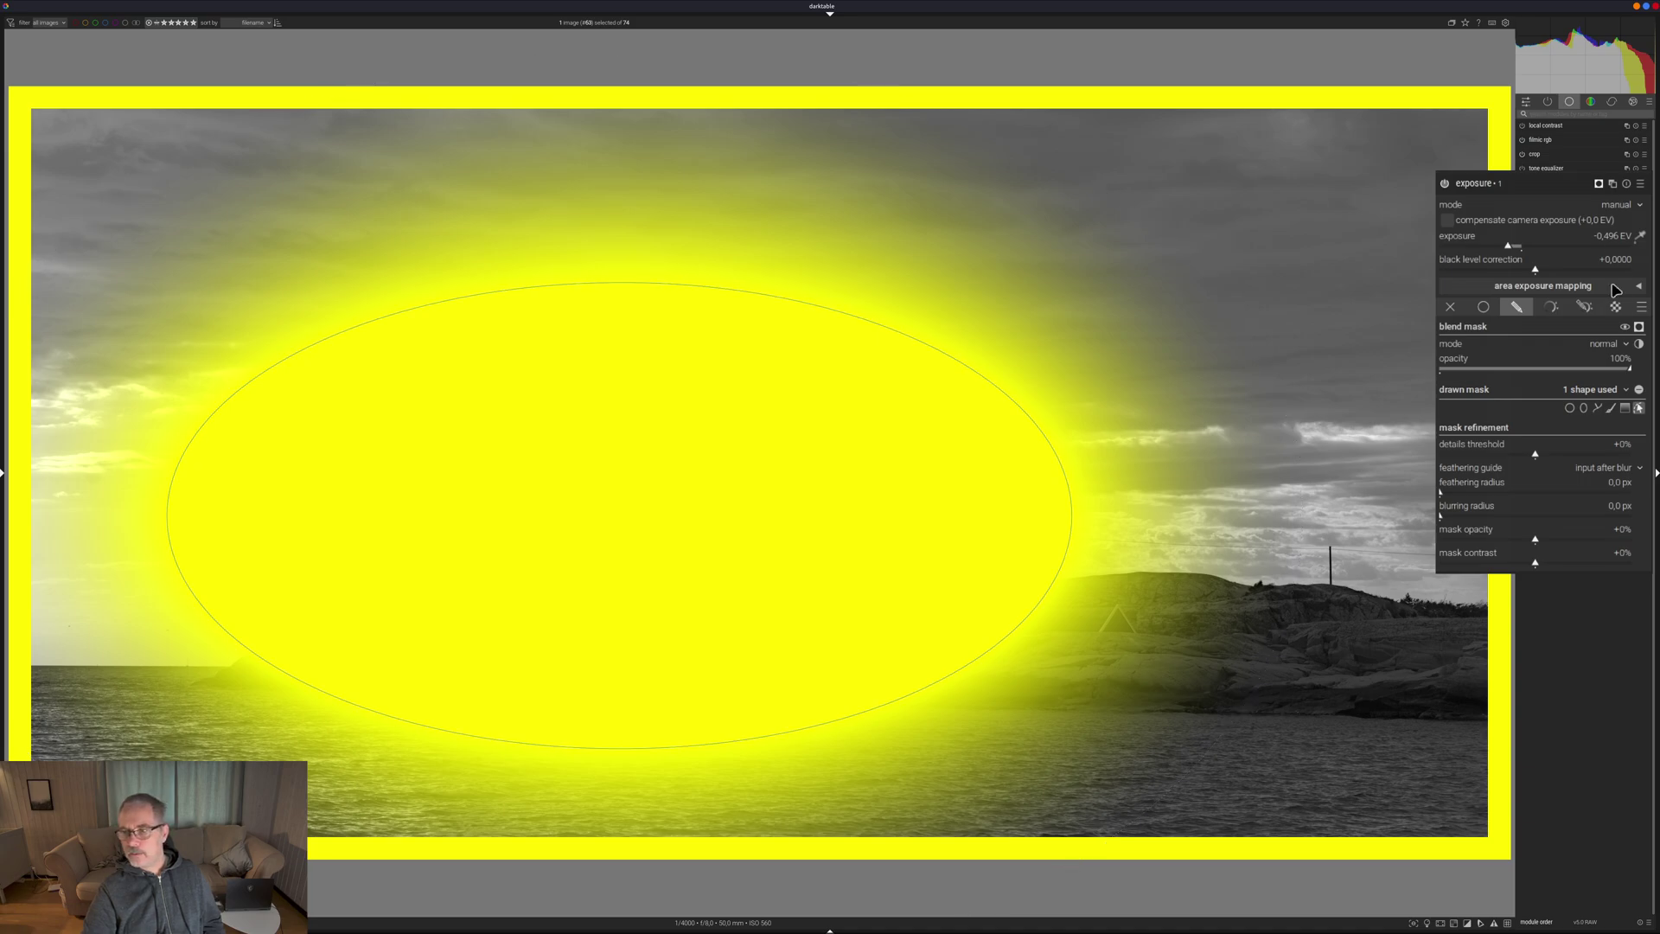
# - Reverse the masked exposure's blend order, hide the mask, compare it on/off, and collapse it
pyautogui.click(1639, 345)
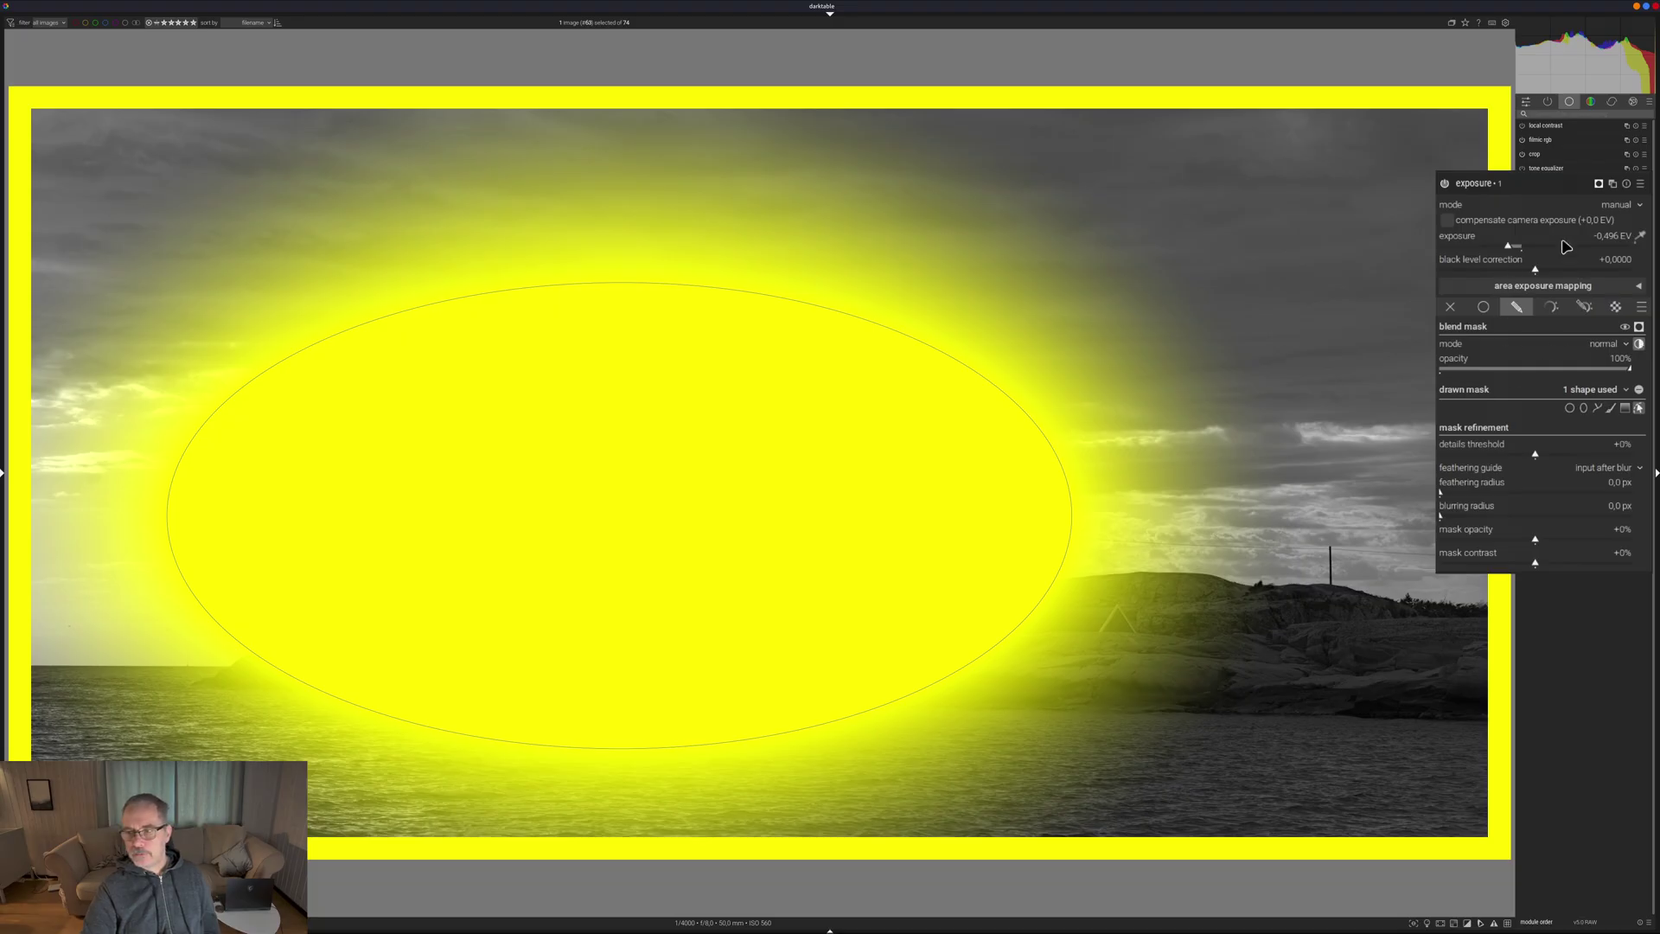
pyautogui.click(1598, 184)
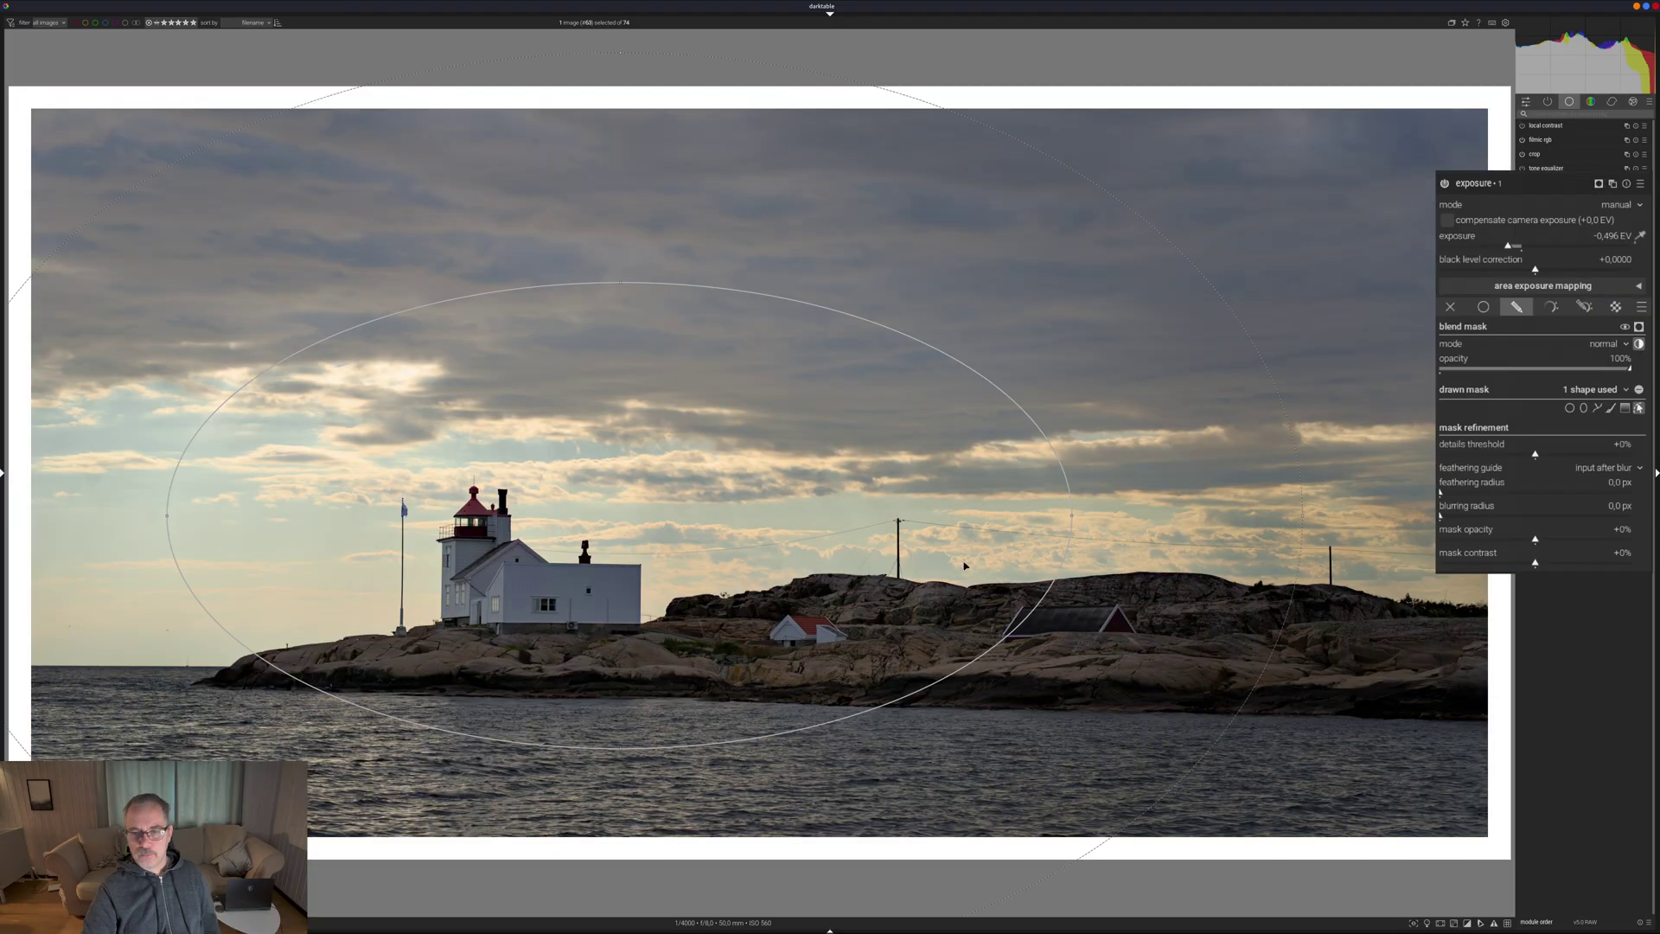
pyautogui.click(1445, 183)
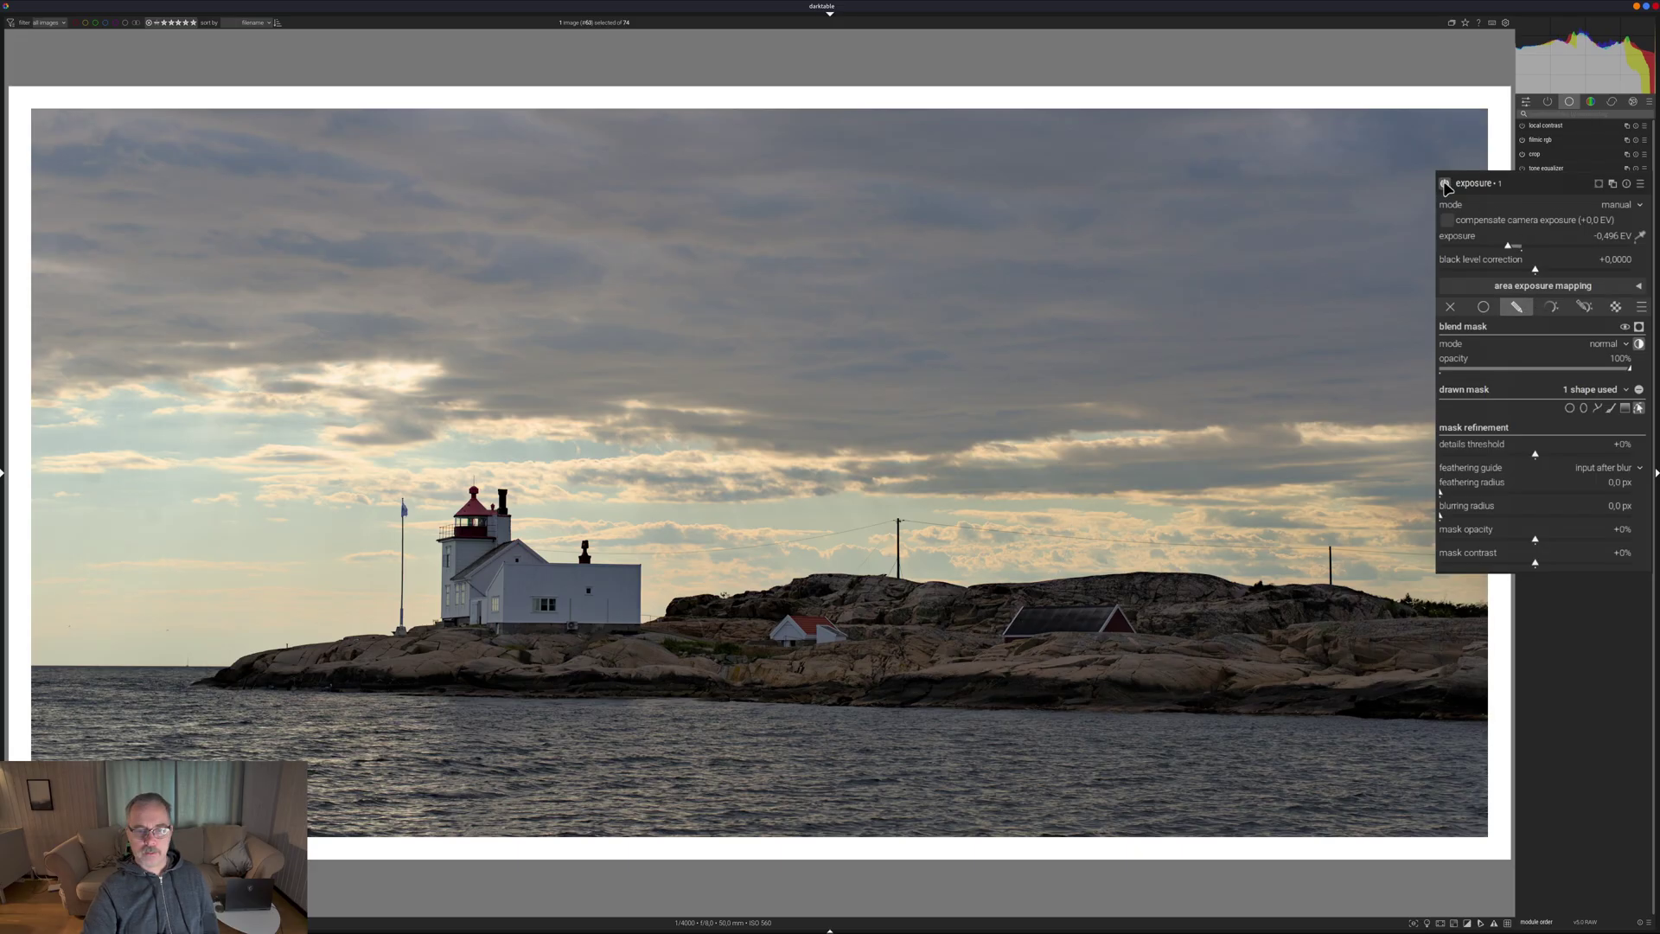
pyautogui.click(1445, 183)
pyautogui.click(1445, 183)
pyautogui.click(1444, 183)
pyautogui.click(1445, 184)
pyautogui.click(1445, 183)
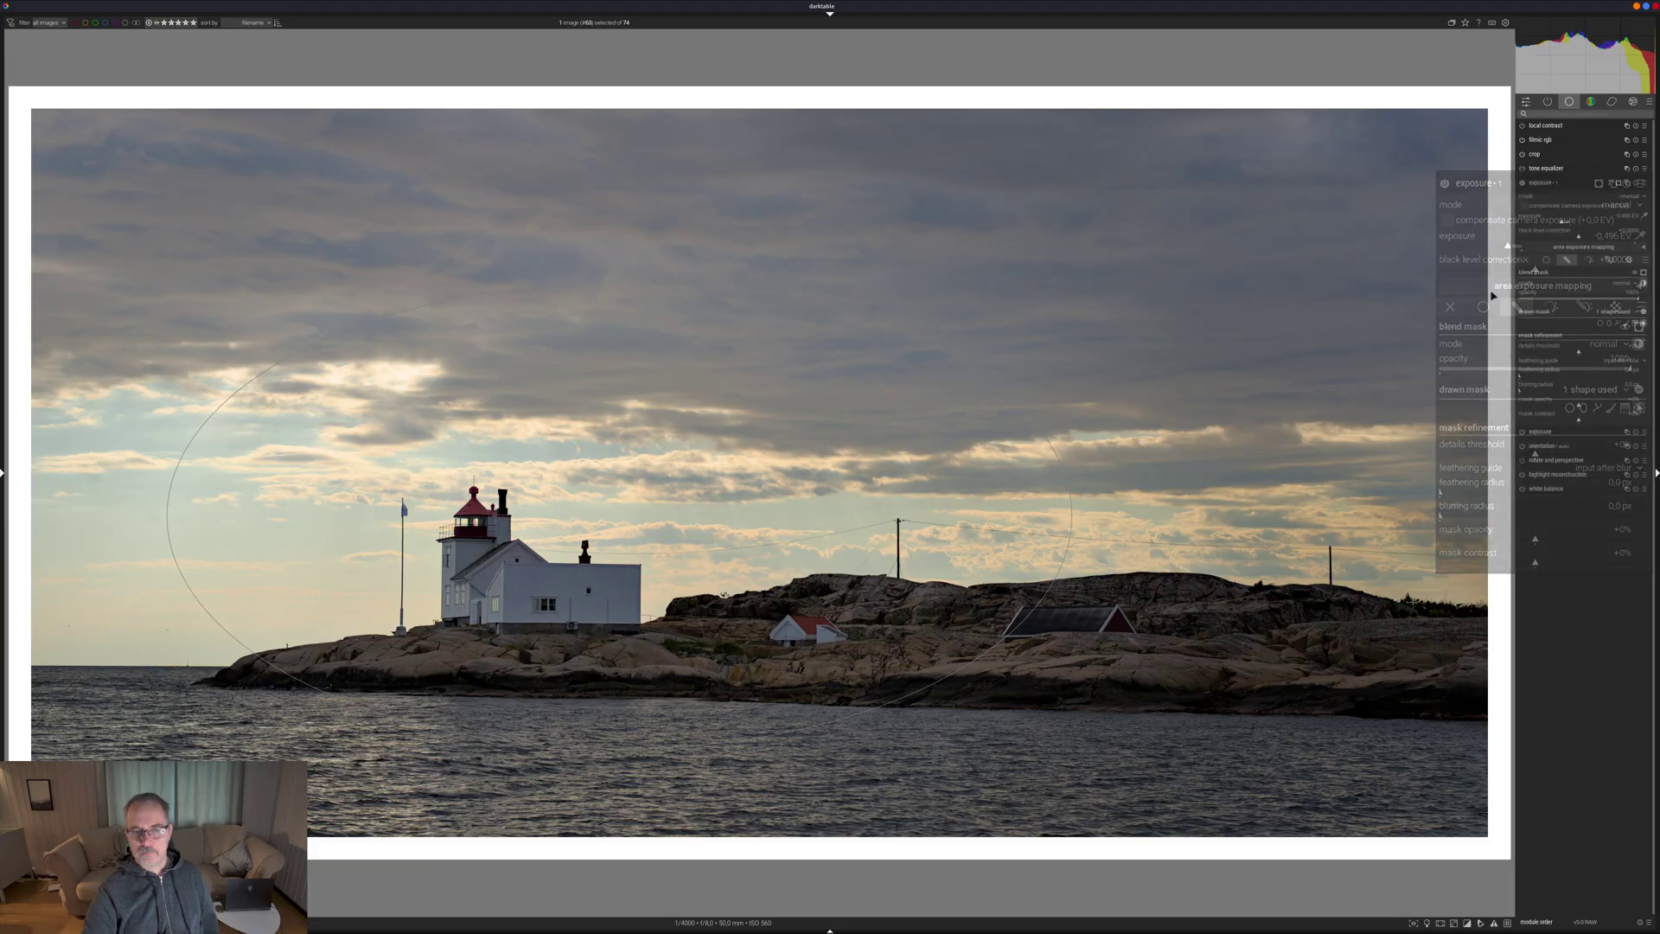
pyautogui.click(1579, 183)
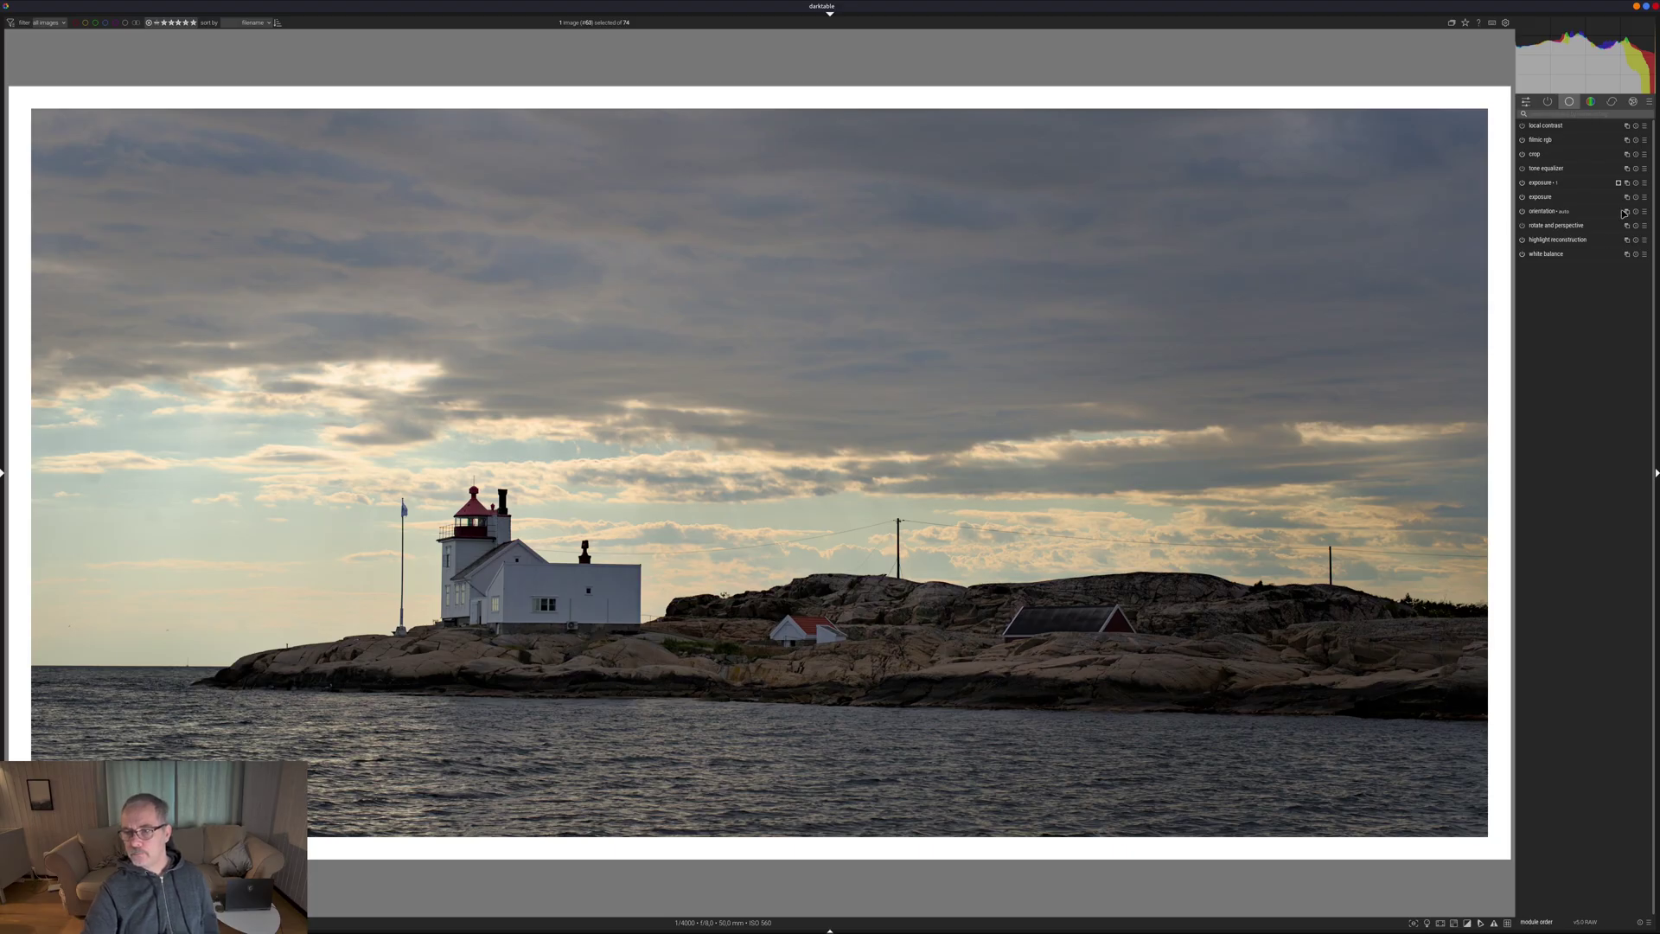
# - Create a second color balance rgb instance with global brilliance +9.03% and shadows +8.28%
pyautogui.click(1590, 101)
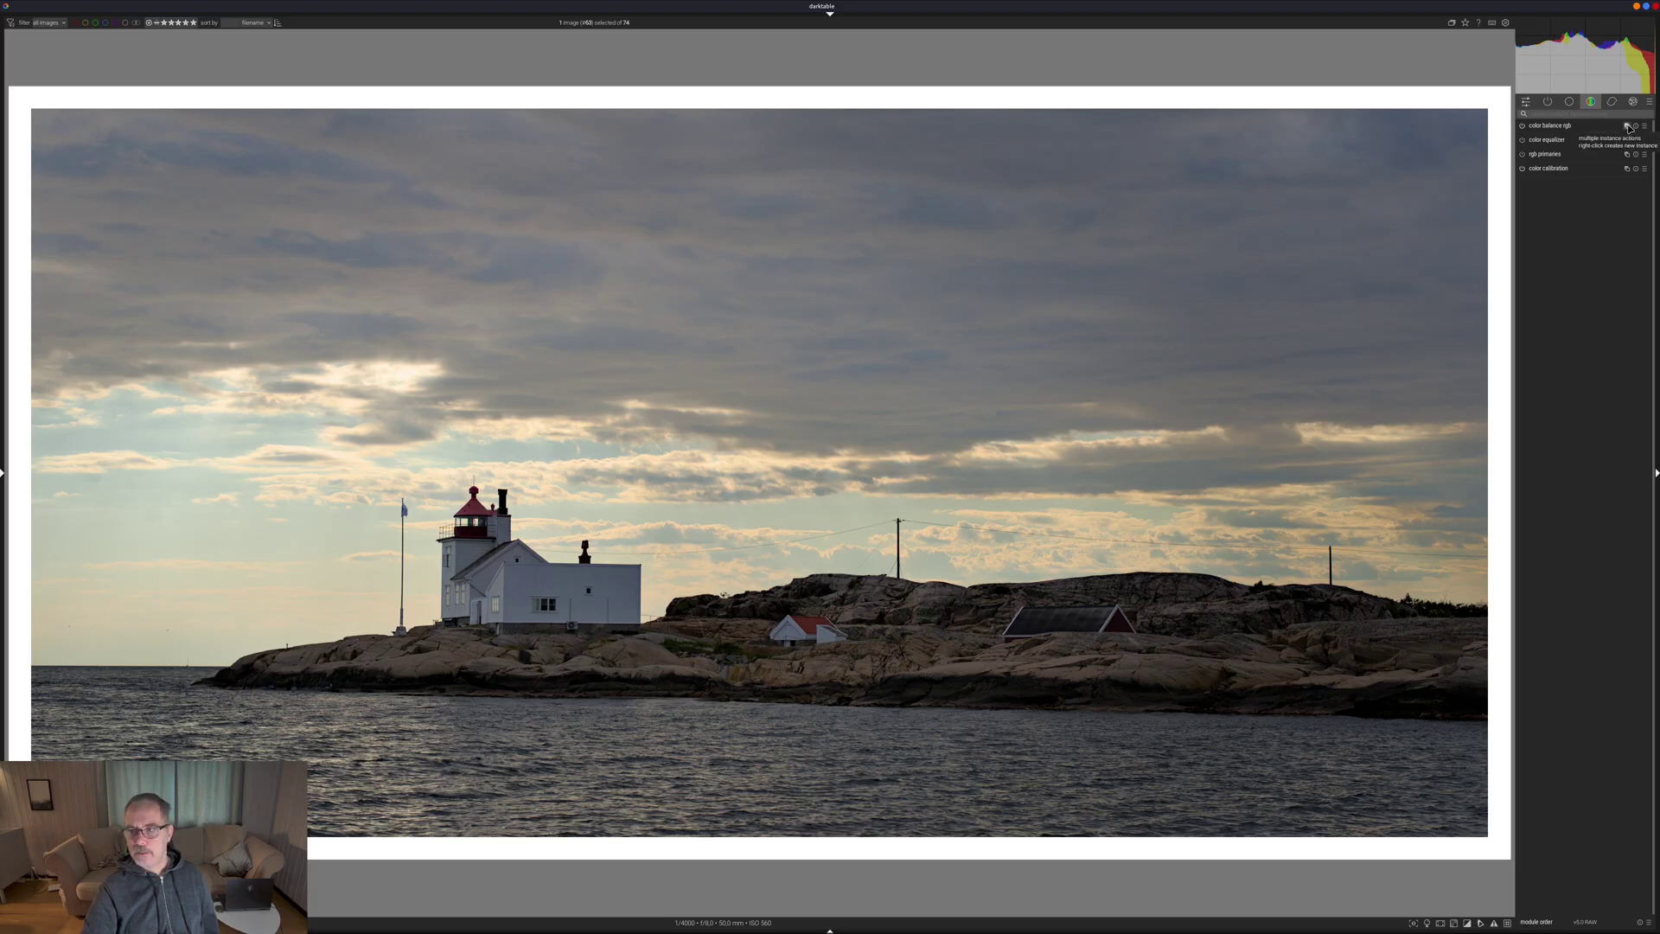
pyautogui.rightClick(1629, 128)
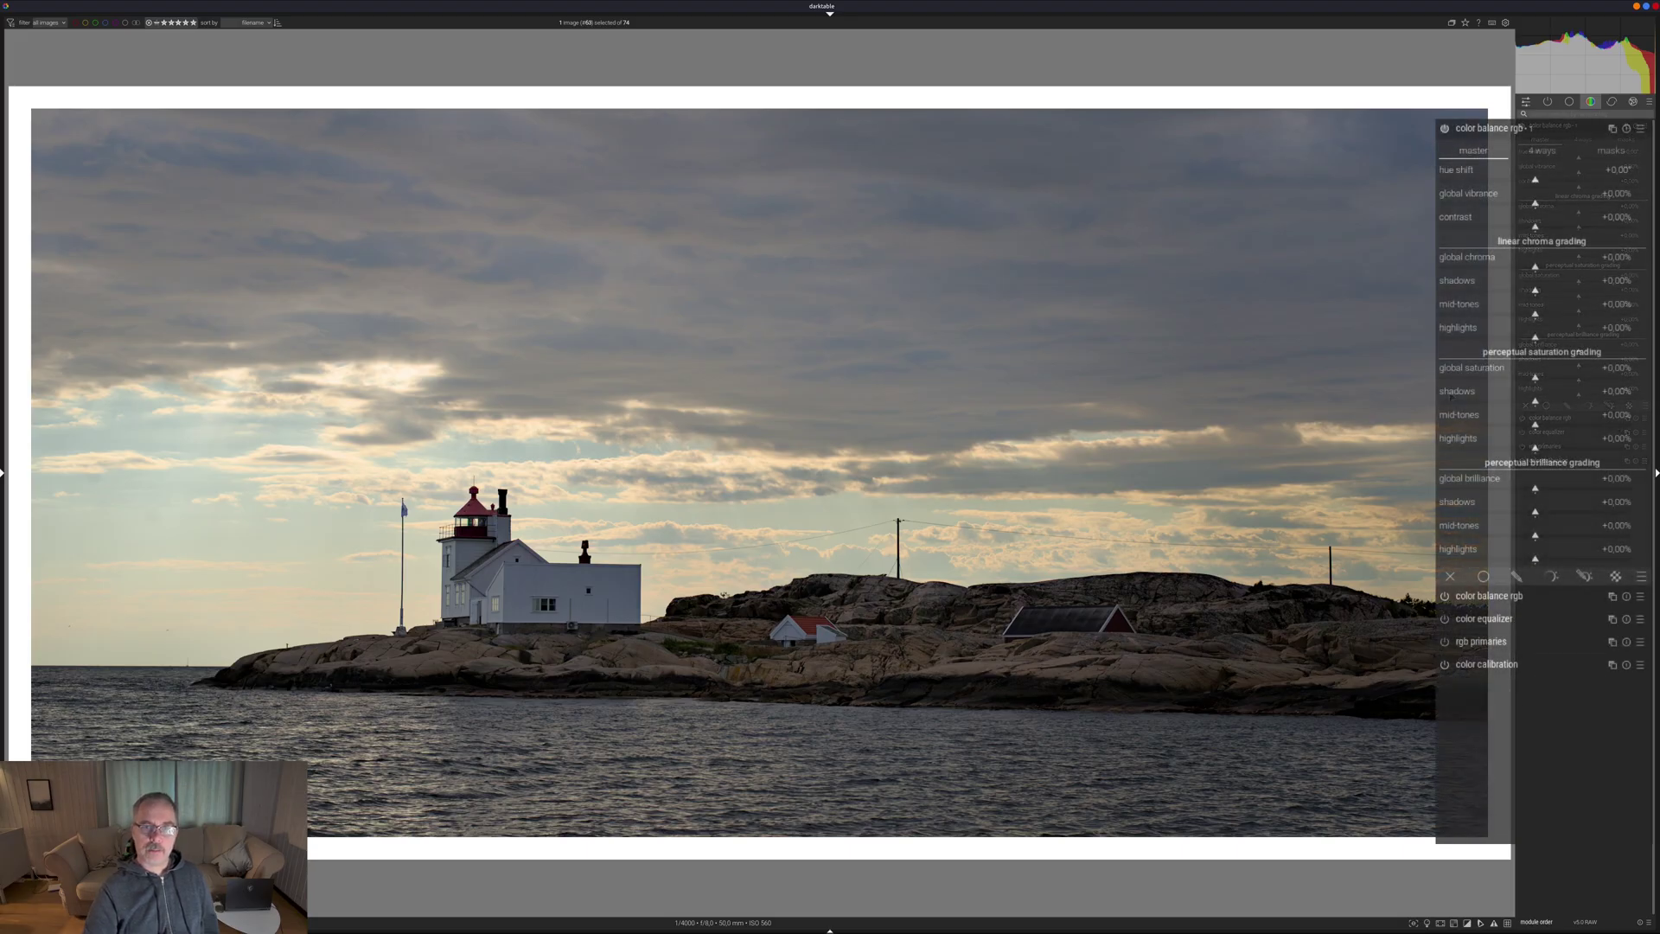
pyautogui.click(1544, 489)
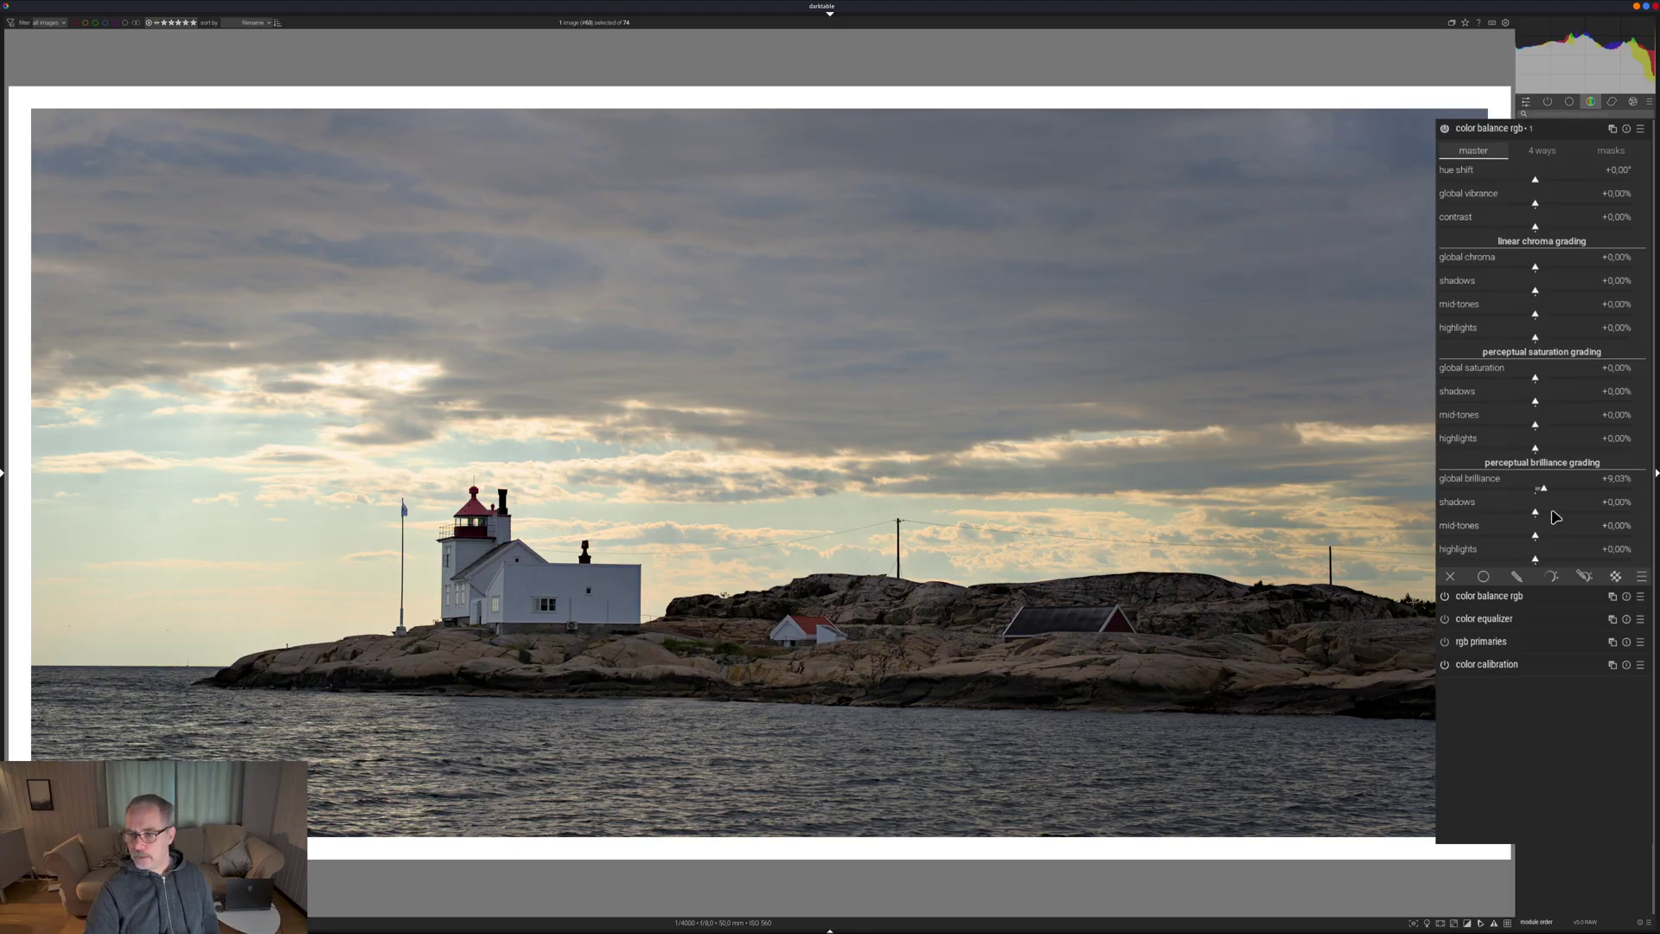
pyautogui.moveTo(1548, 516); pyautogui.dragTo(1540, 524)
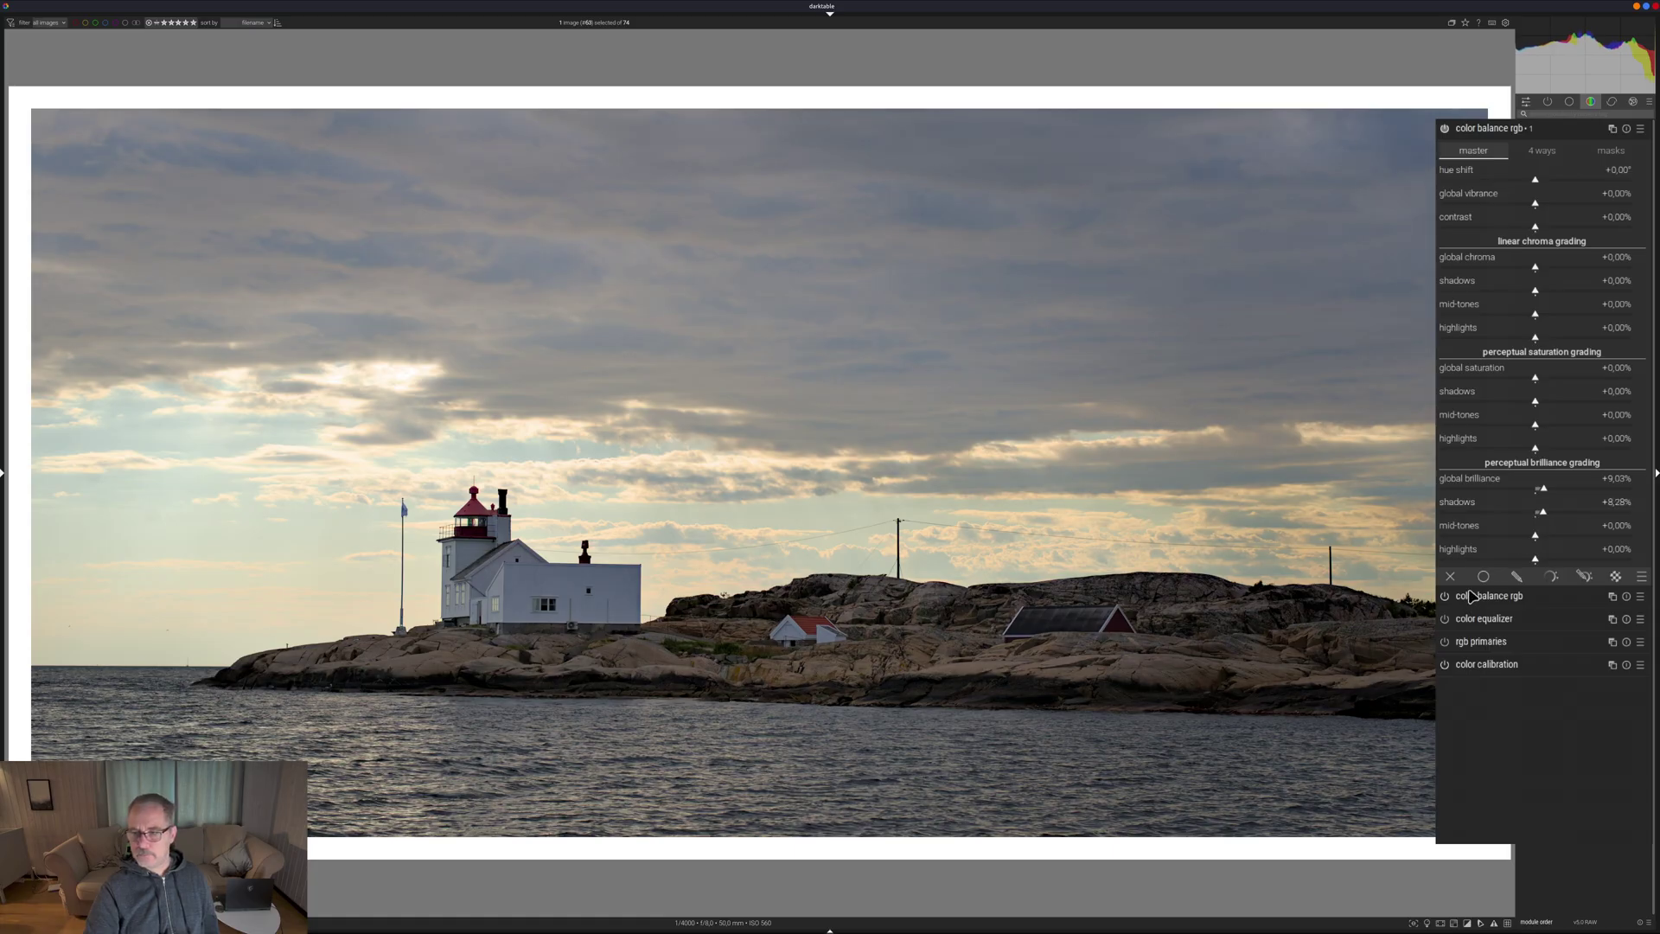
pyautogui.click(1552, 577)
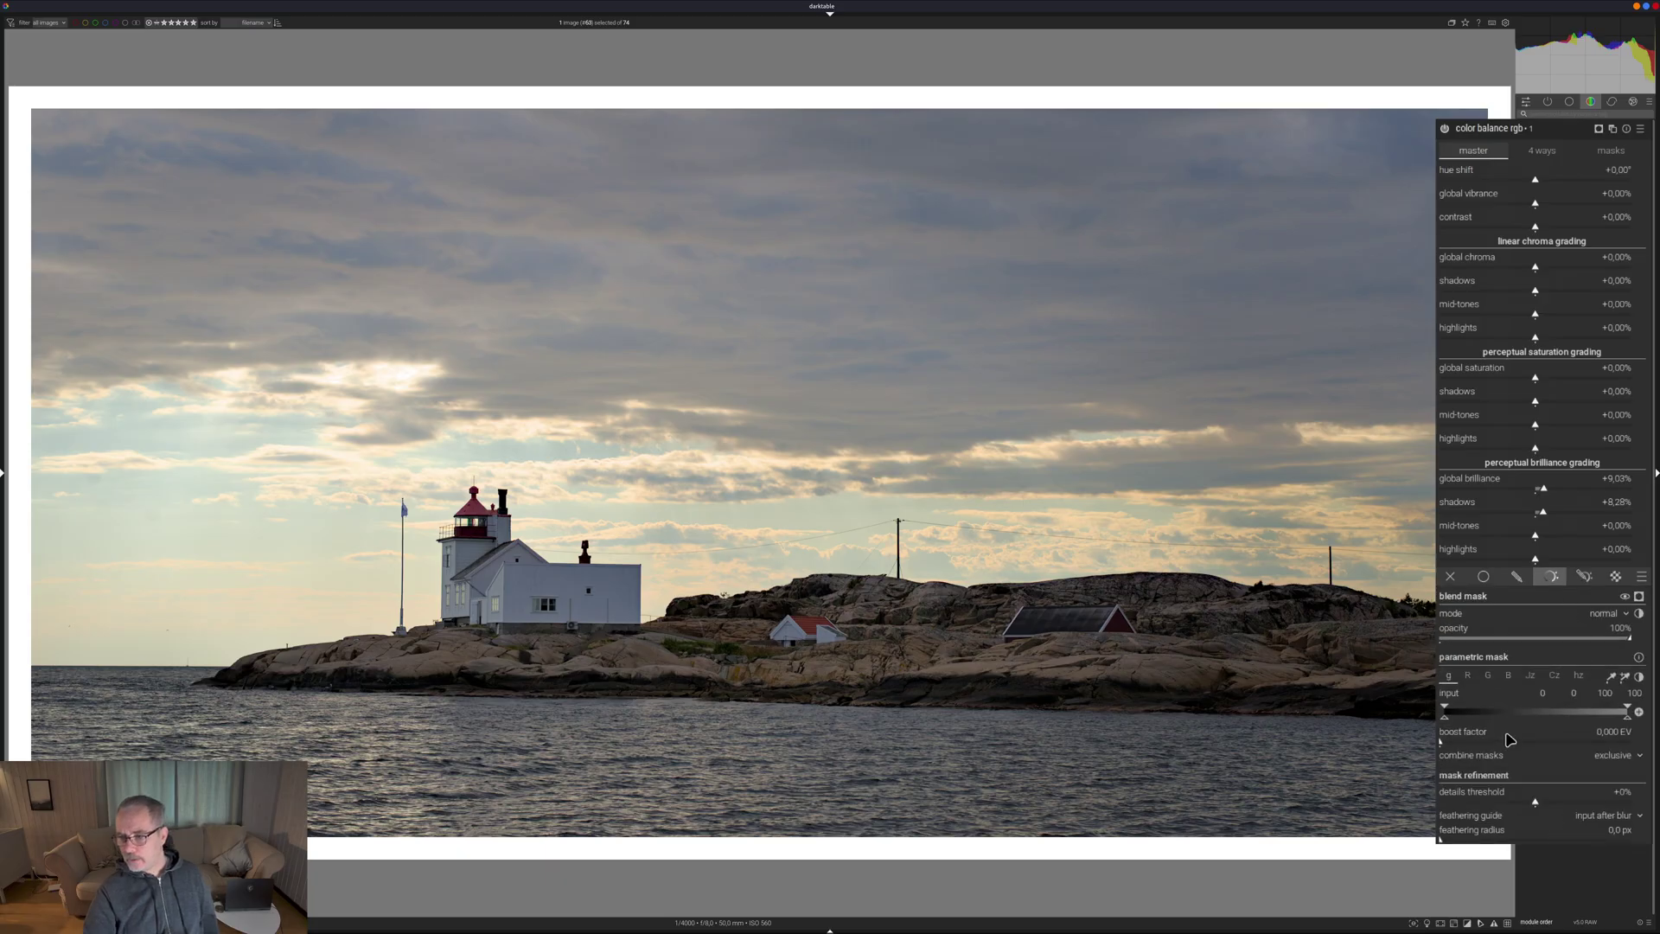
# - Place a resized drawn ellipse mask on the lighthouse and shrink its feather
pyautogui.click(1518, 577)
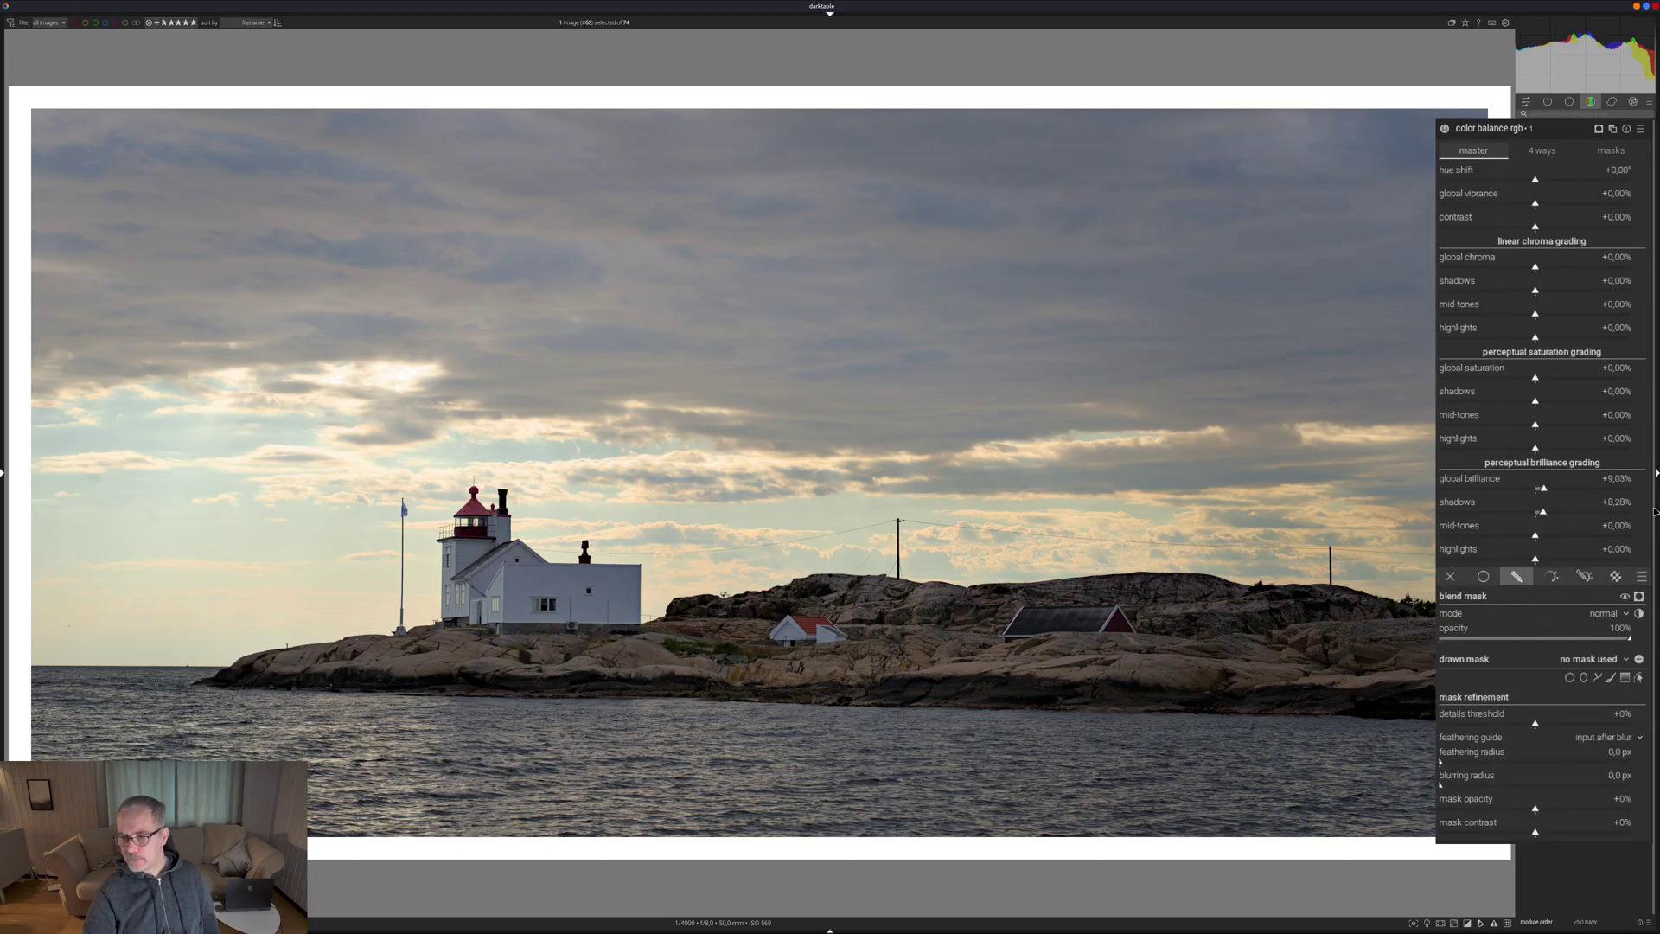
pyautogui.click(1583, 678)
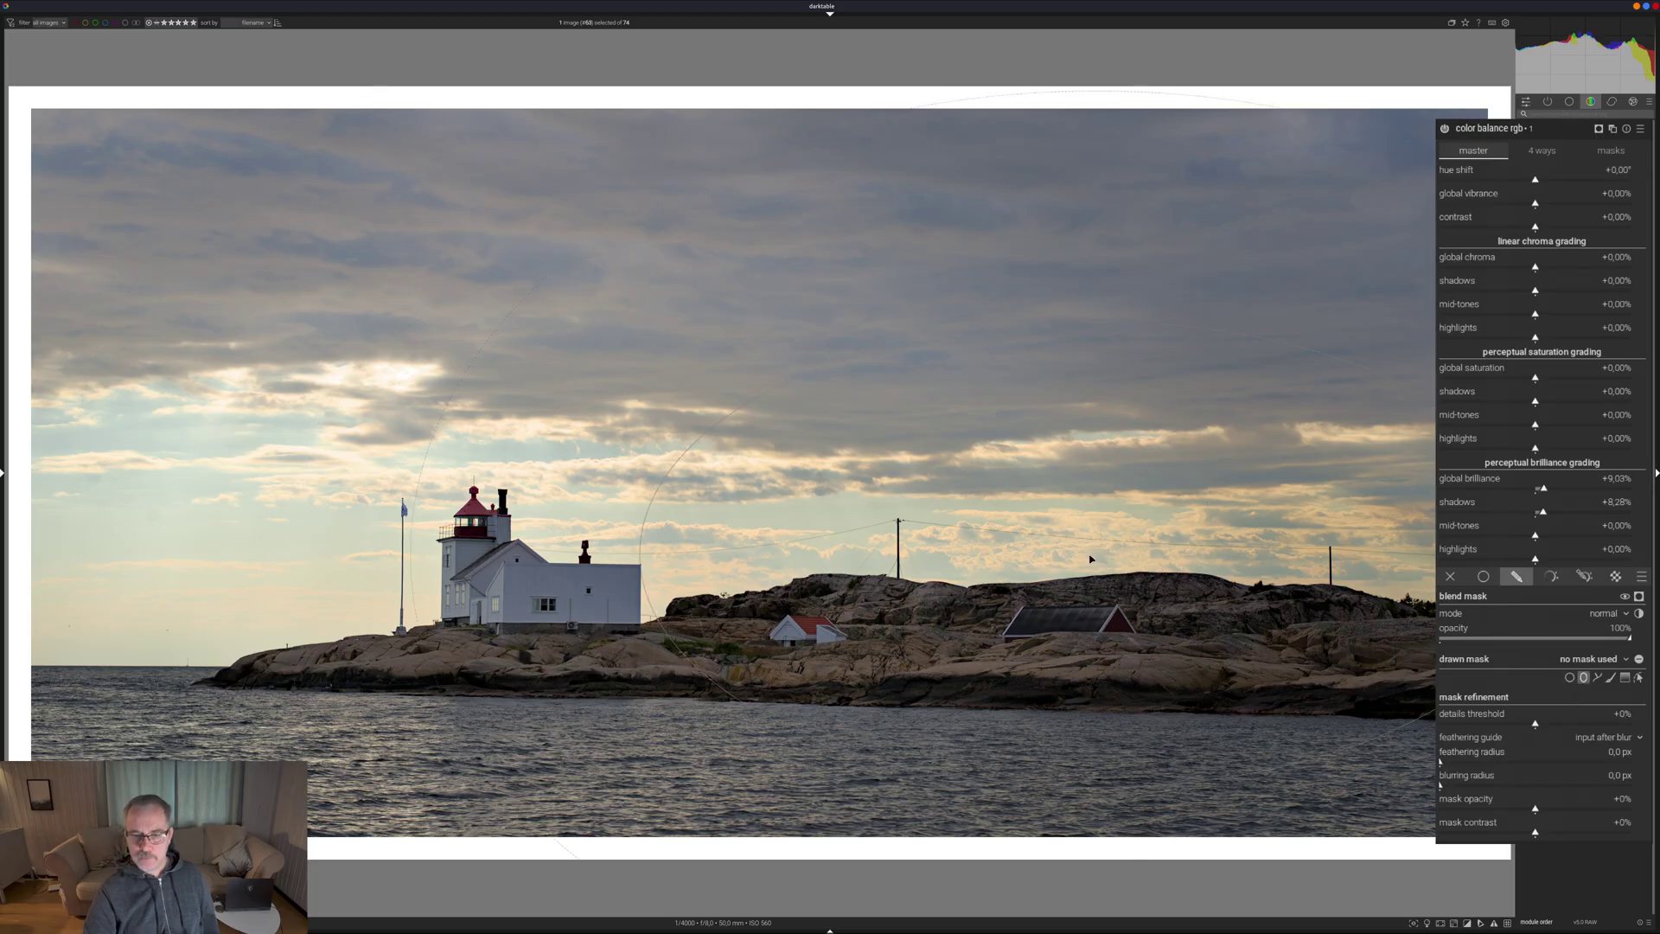
pyautogui.scroll(-3, 510, 569)
pyautogui.scroll(-5, 509, 569)
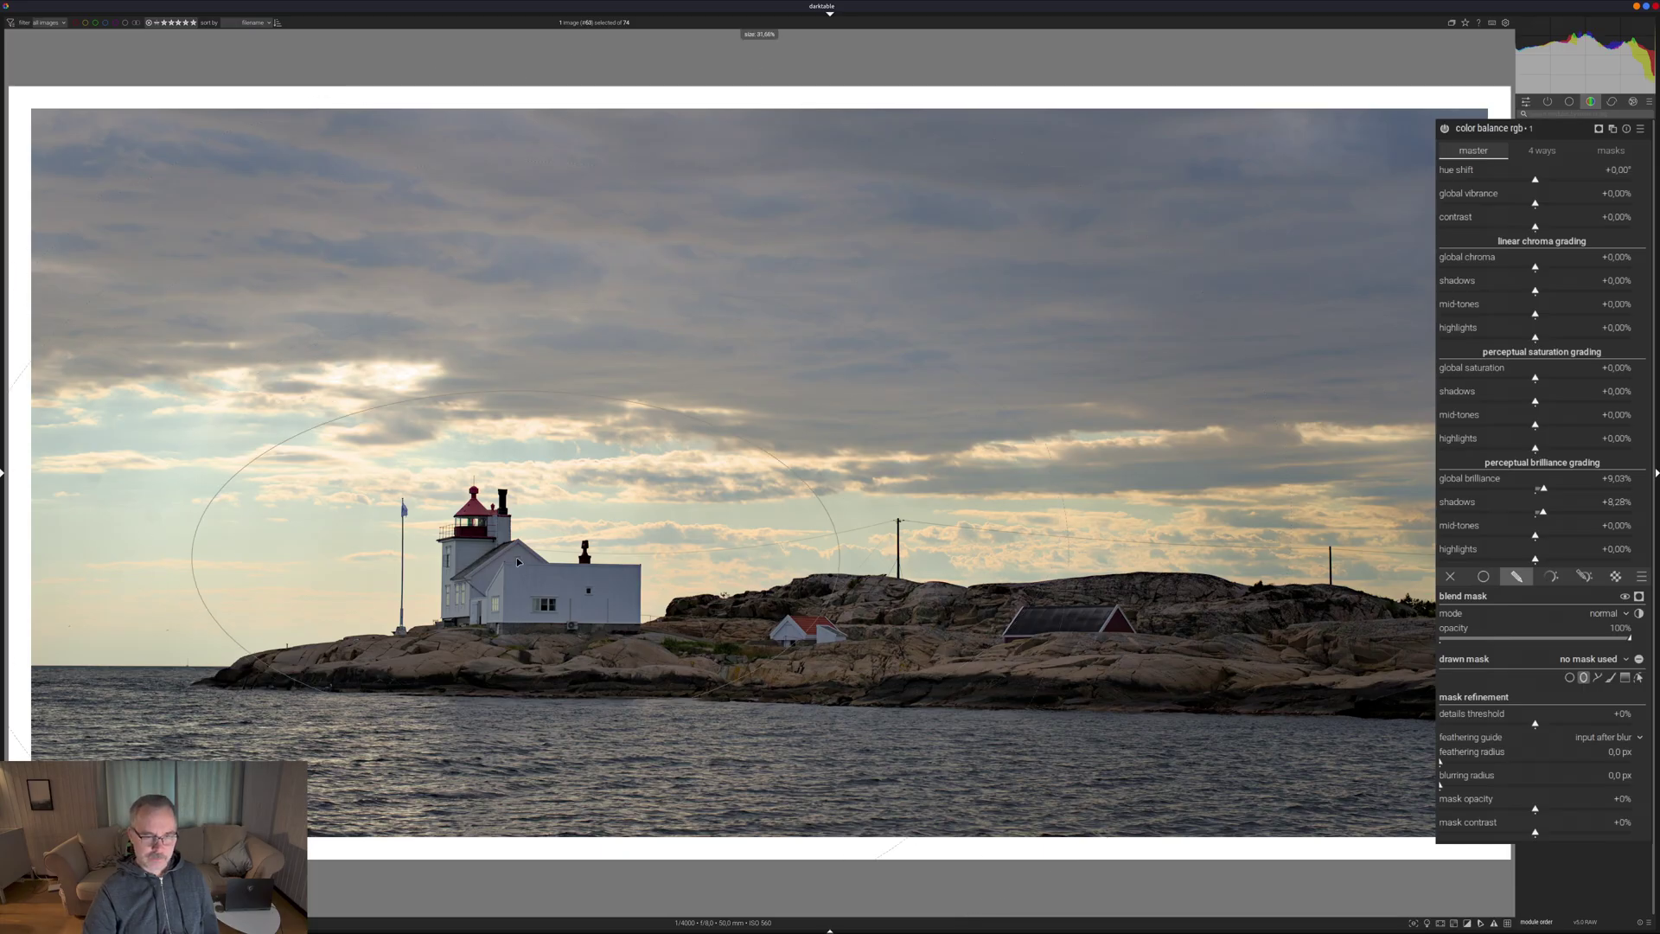
pyautogui.scroll(-3, 528, 583)
pyautogui.click(522, 581)
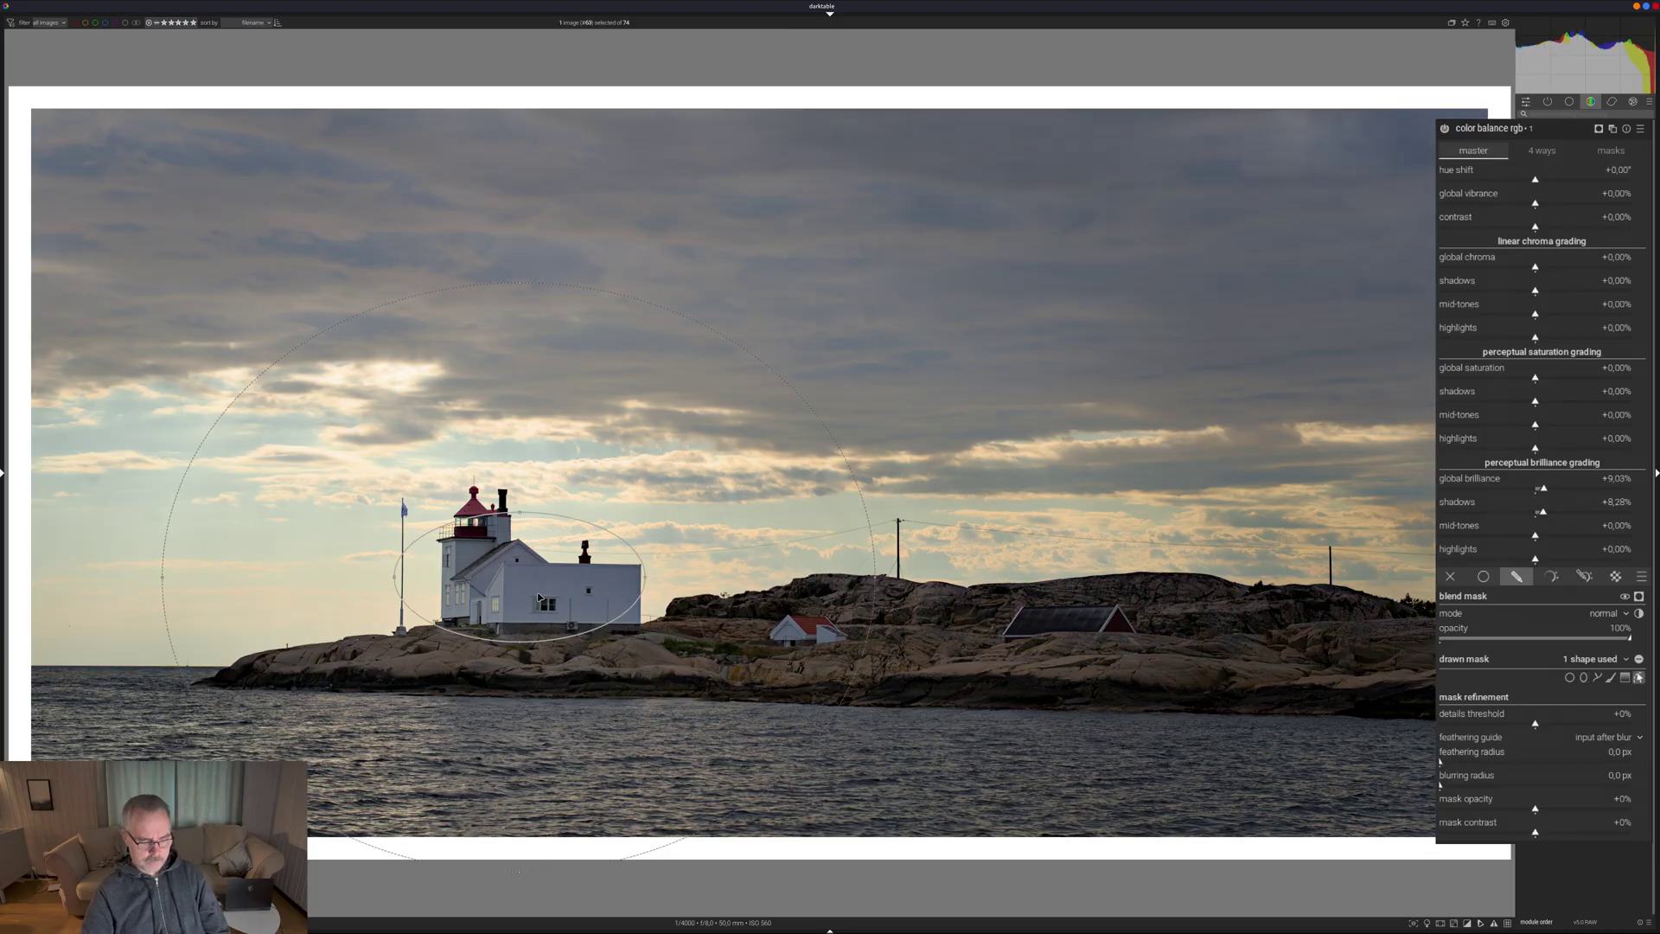
pyautogui.scroll(-5, 537, 597)
pyautogui.scroll(-4, 535, 596)
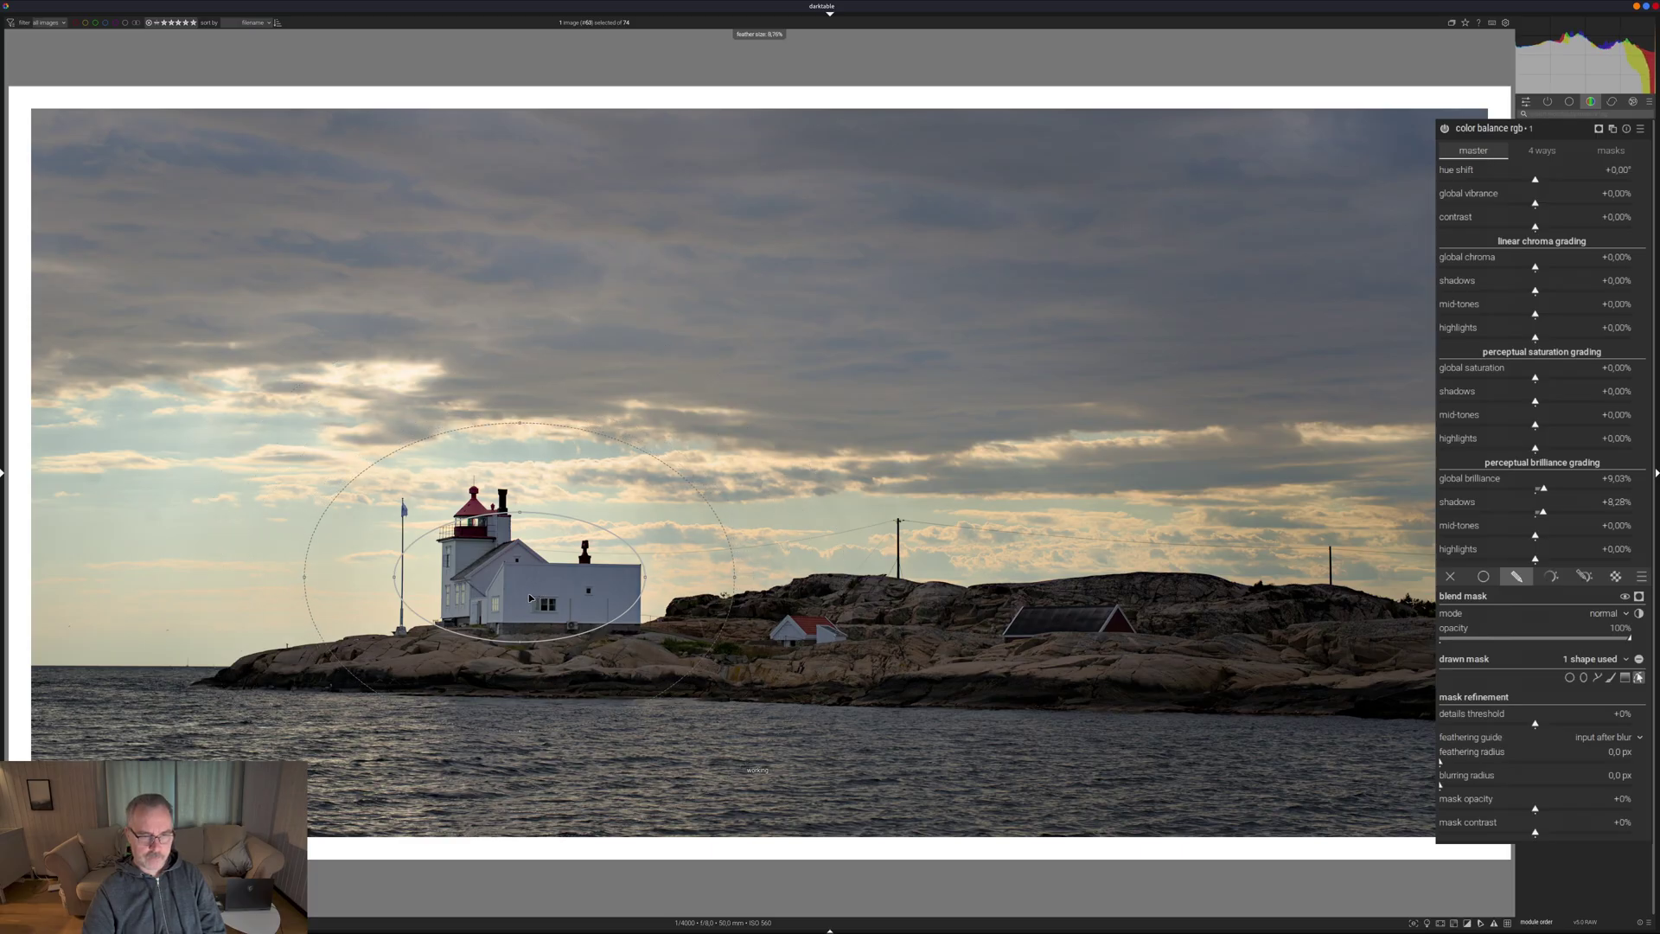
pyautogui.scroll(-1, 529, 598)
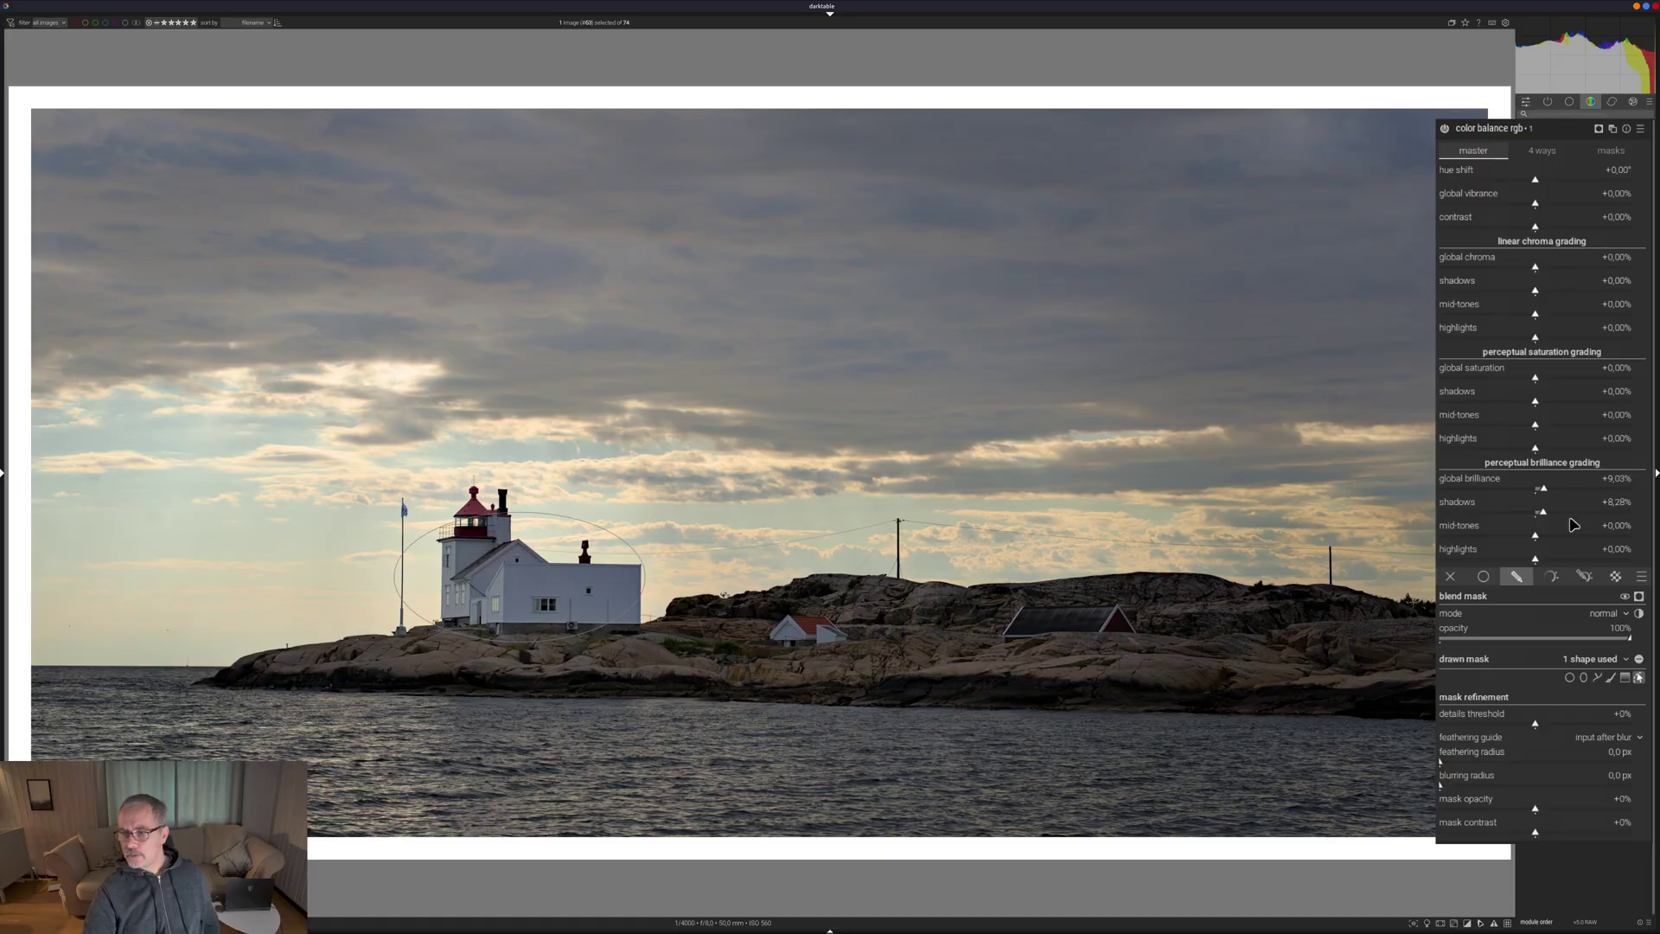
# - Toggle the masked color balance to compare, then set mid-tones brilliance +6.40% and global brilliance +13.29%
pyautogui.click(1444, 130)
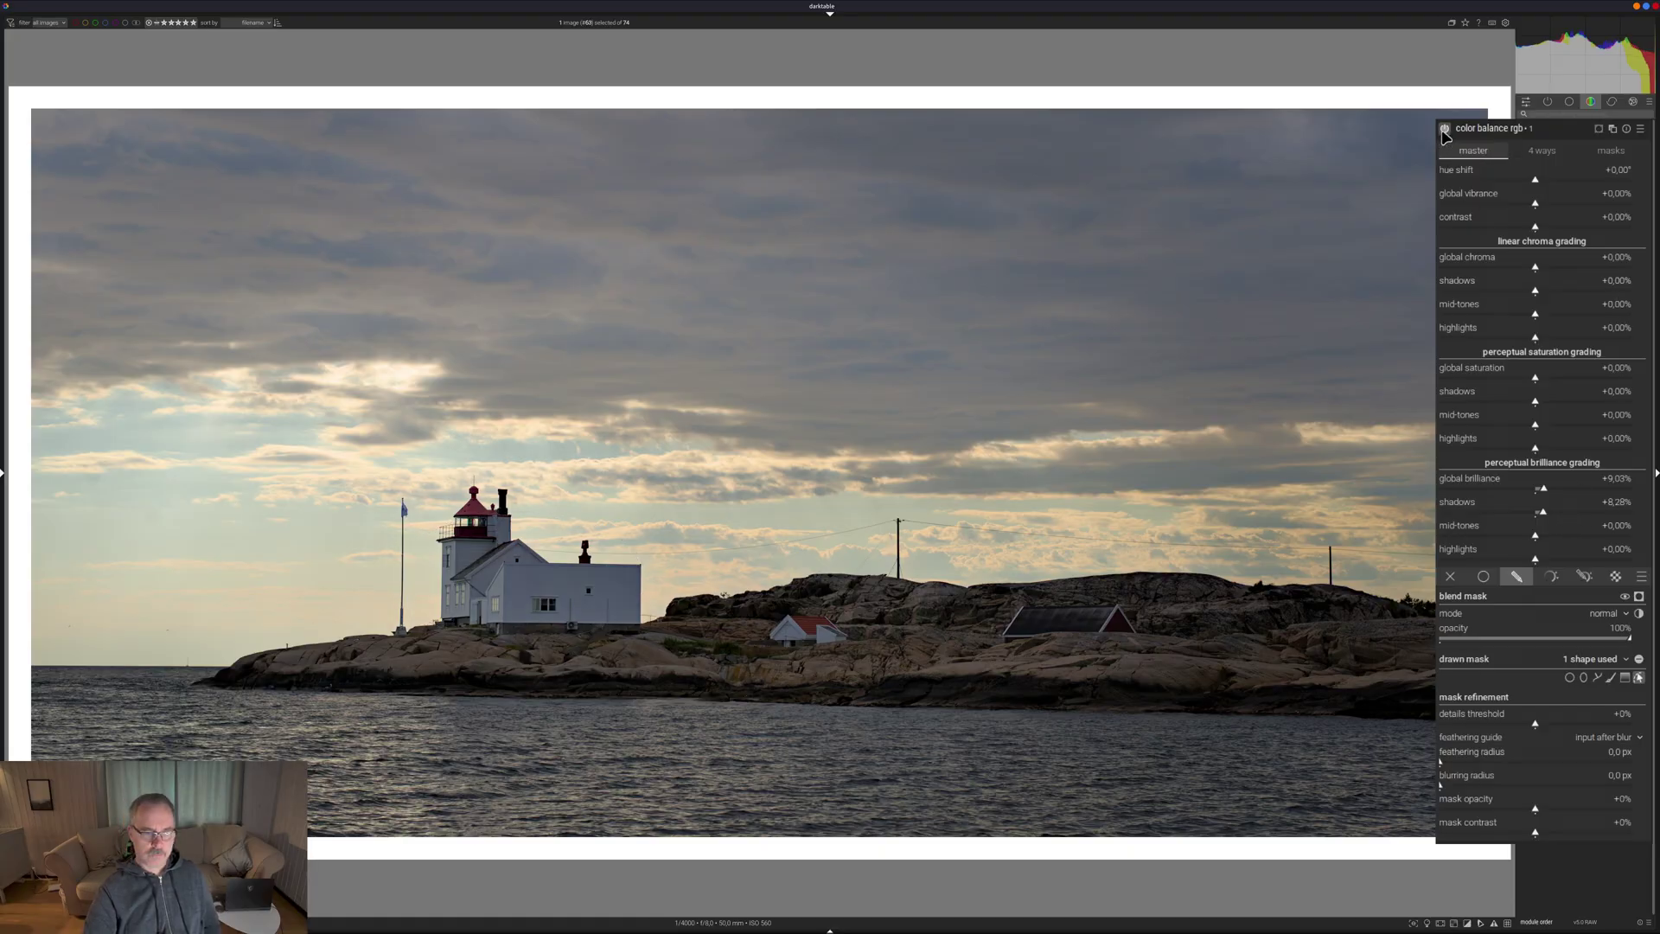
pyautogui.click(1444, 130)
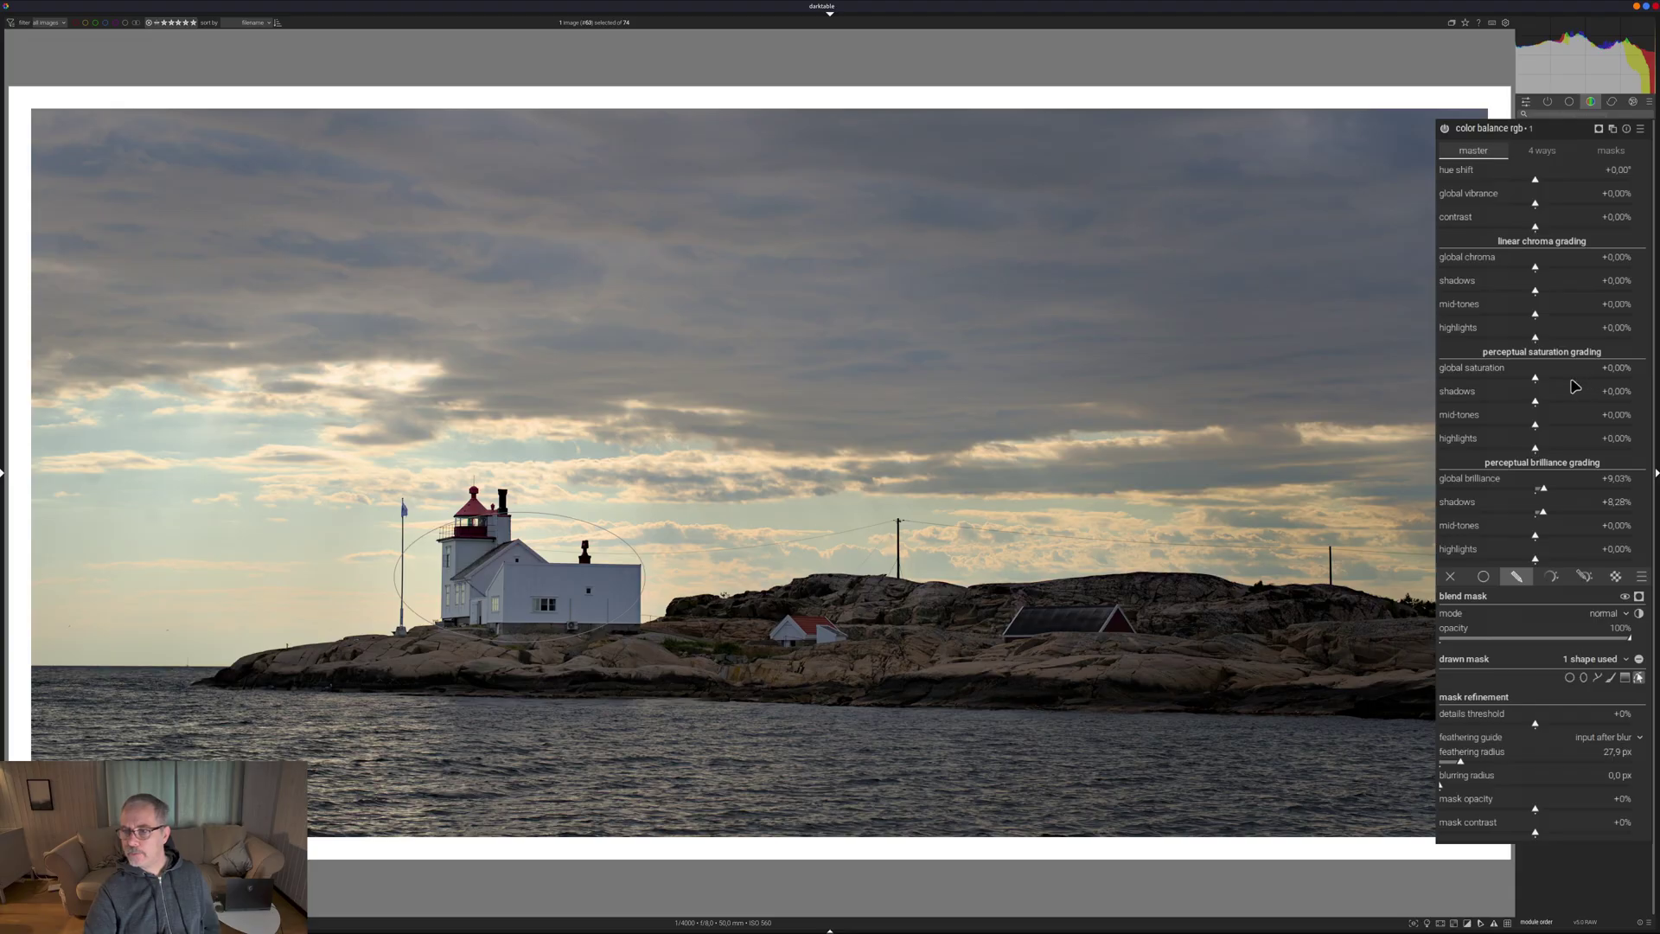
pyautogui.click(1549, 541)
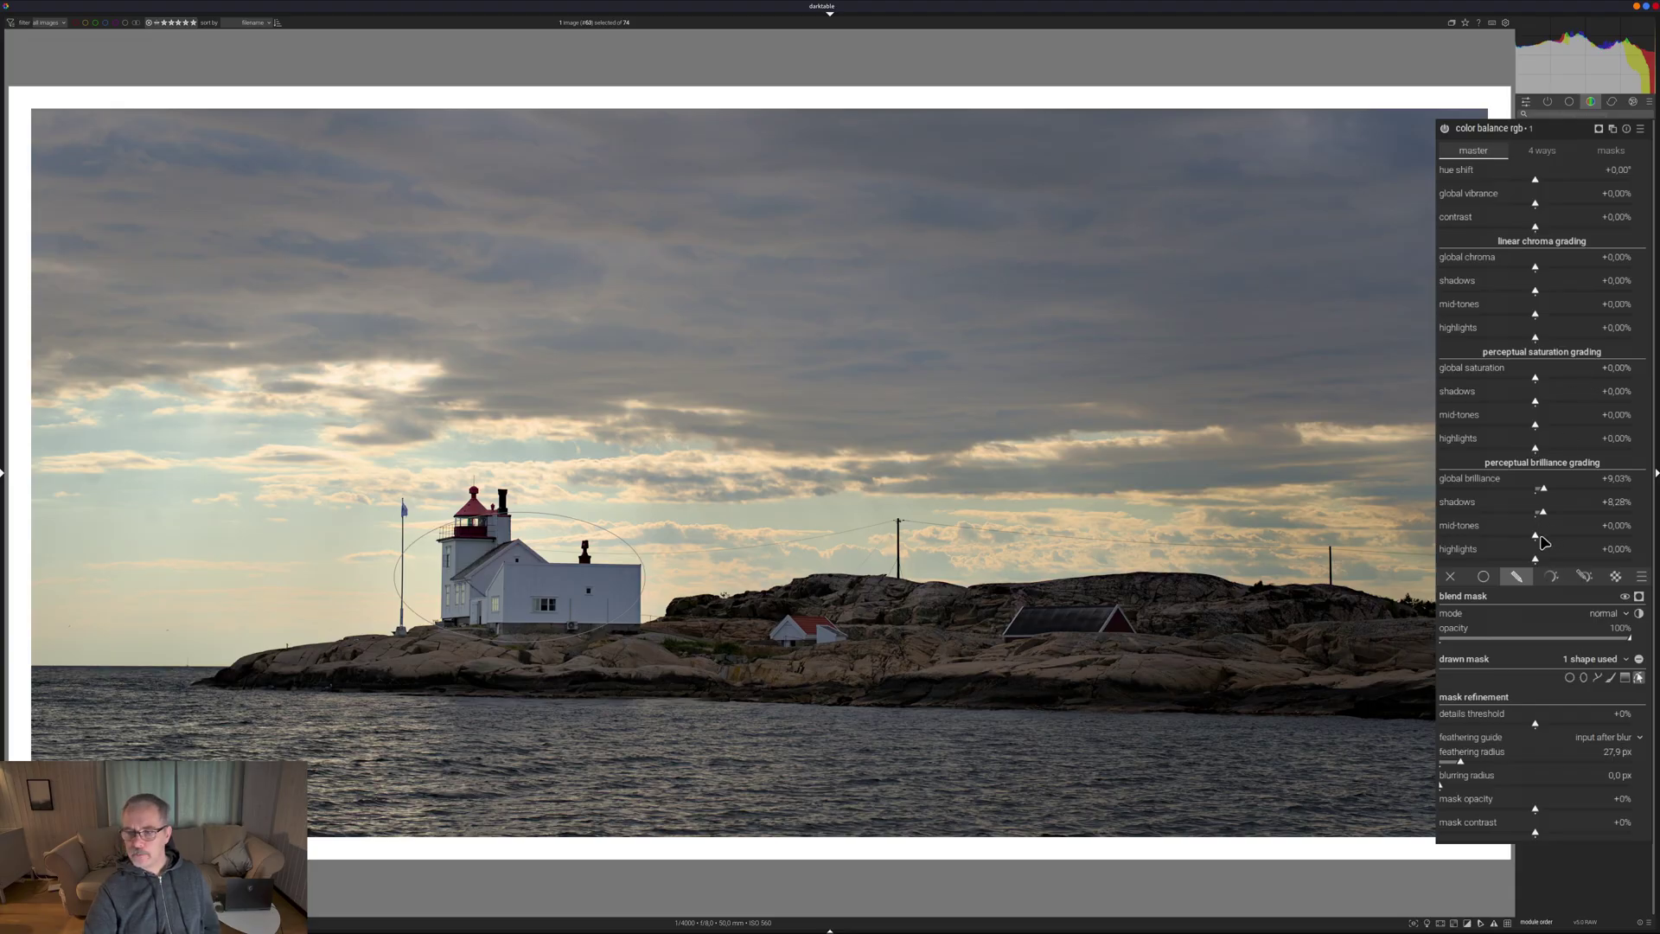
pyautogui.moveTo(1549, 540); pyautogui.dragTo(1544, 541)
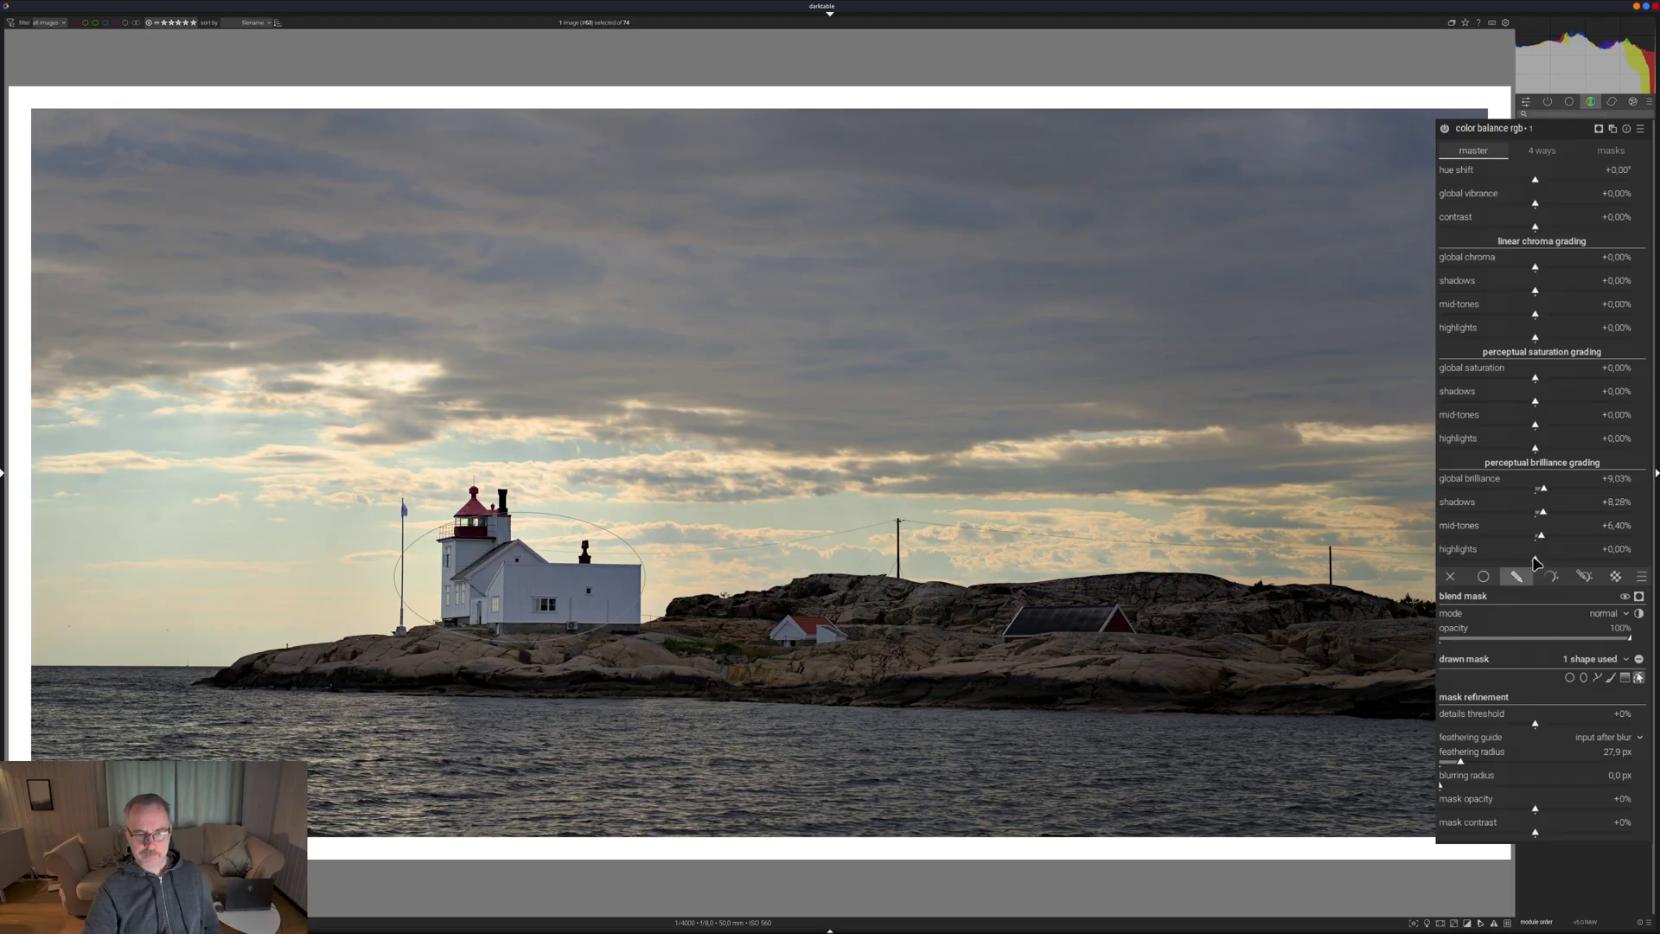
pyautogui.moveTo(1545, 492); pyautogui.dragTo(1549, 495)
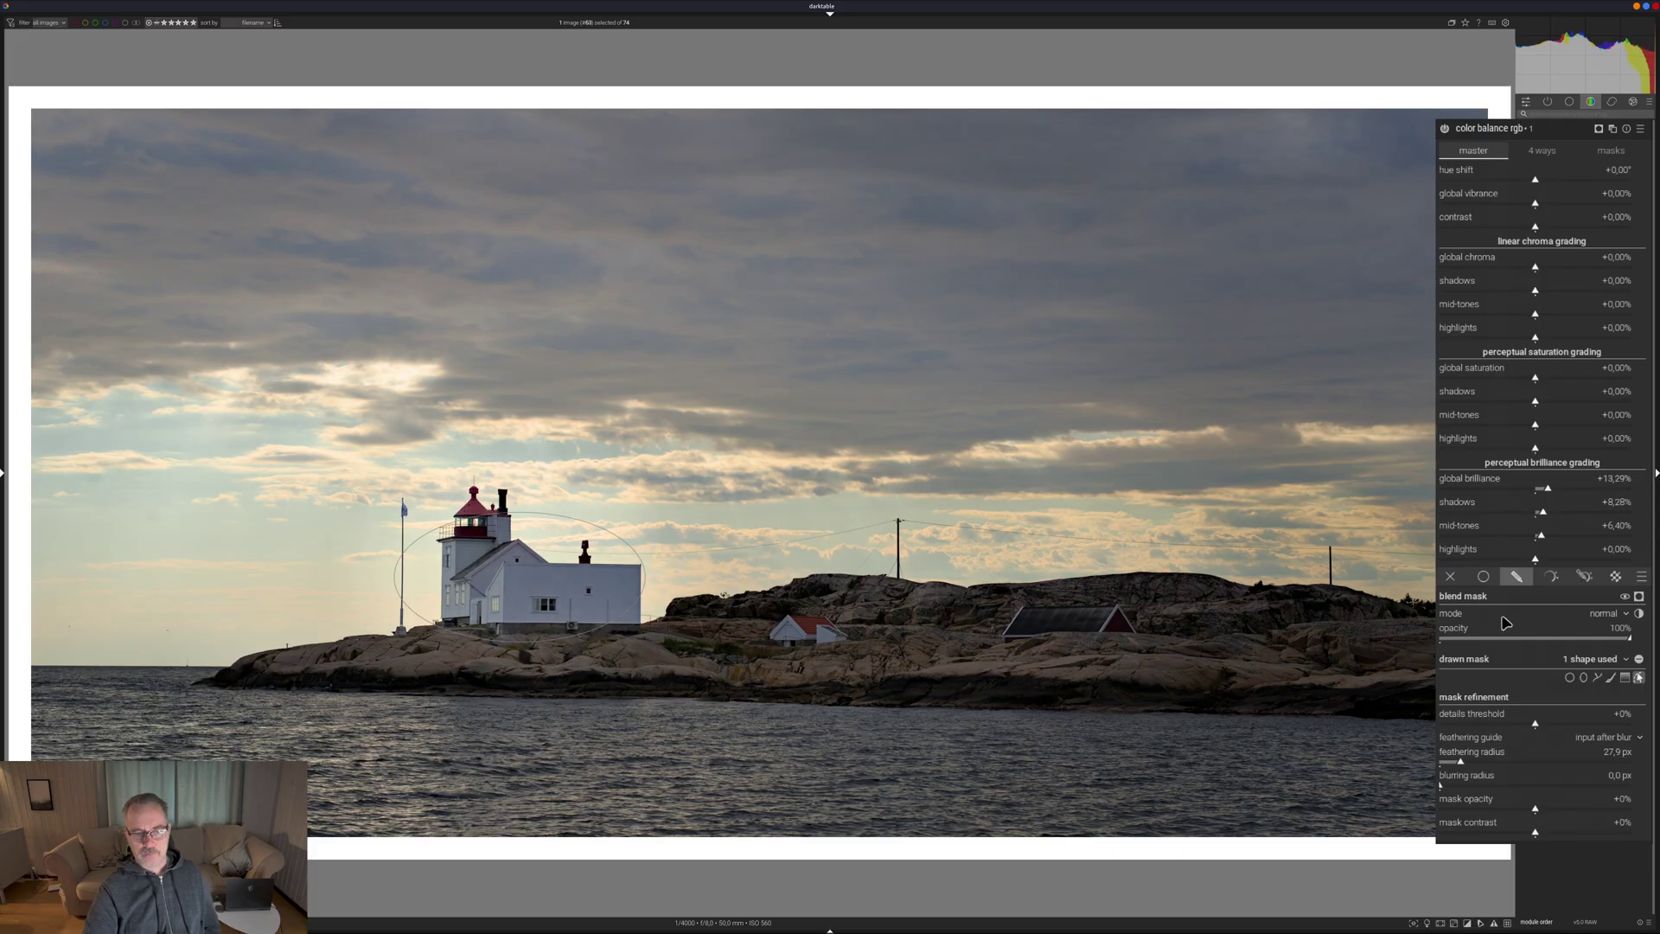
pyautogui.scroll(-5, 1554, 134)
pyautogui.click(1554, 134)
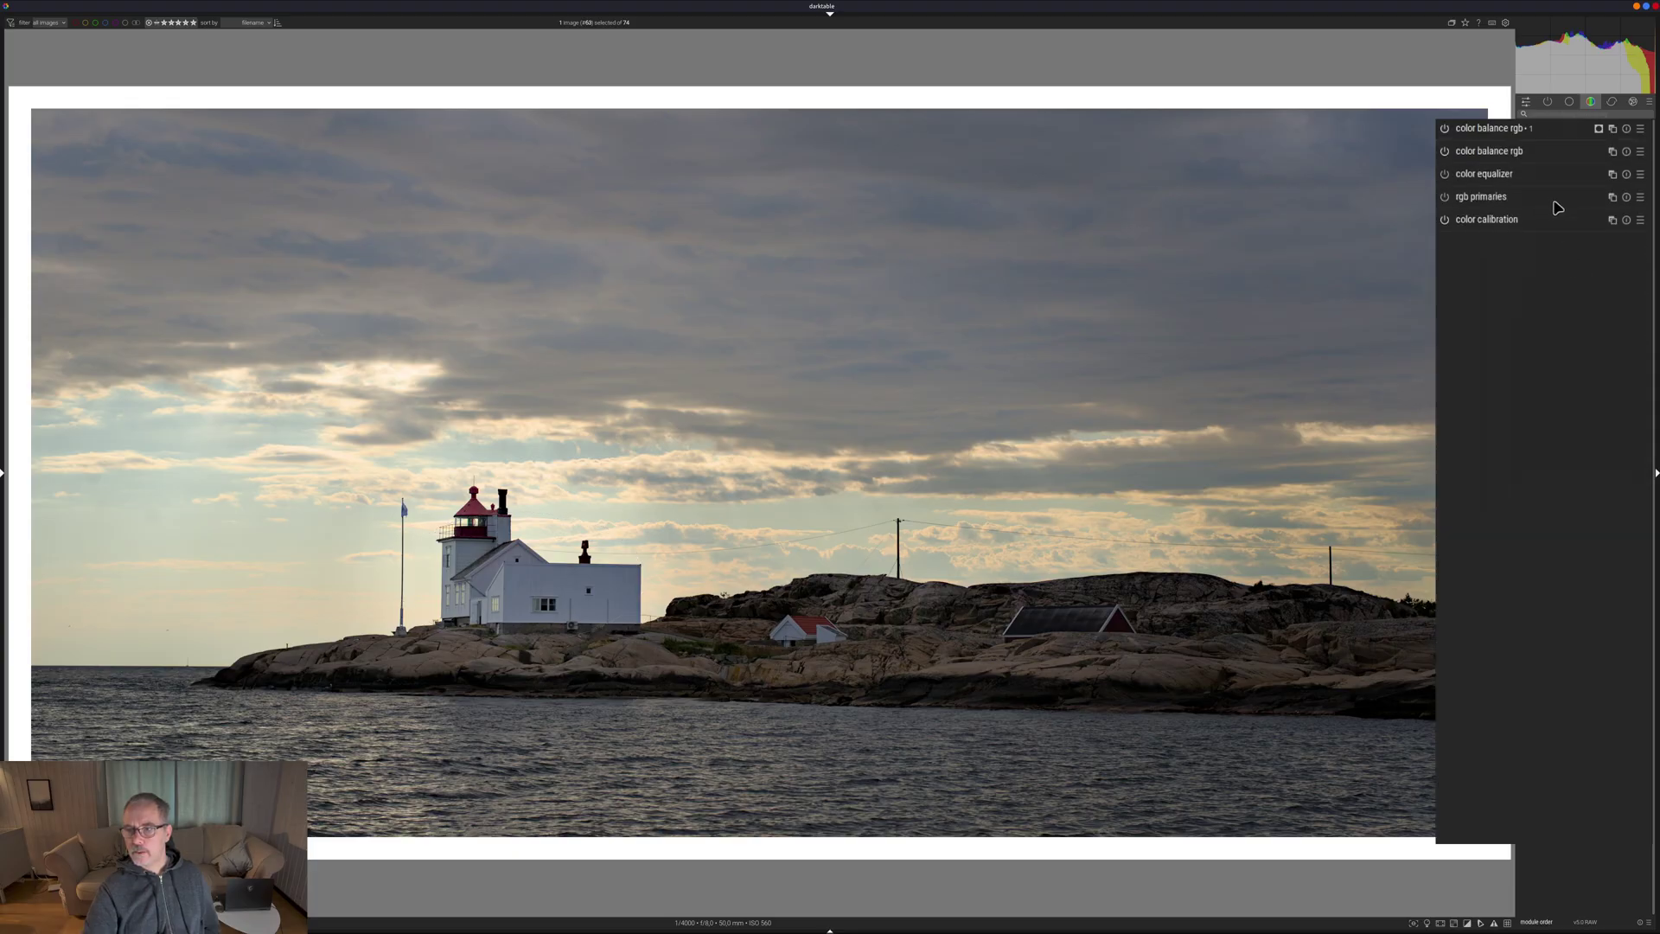
# - In the second color balance rgb instance, set global vibrance to +17.95% and raise highlights saturation to about +21.88%
pyautogui.click(1561, 157)
pyautogui.scroll(6, 1576, 231)
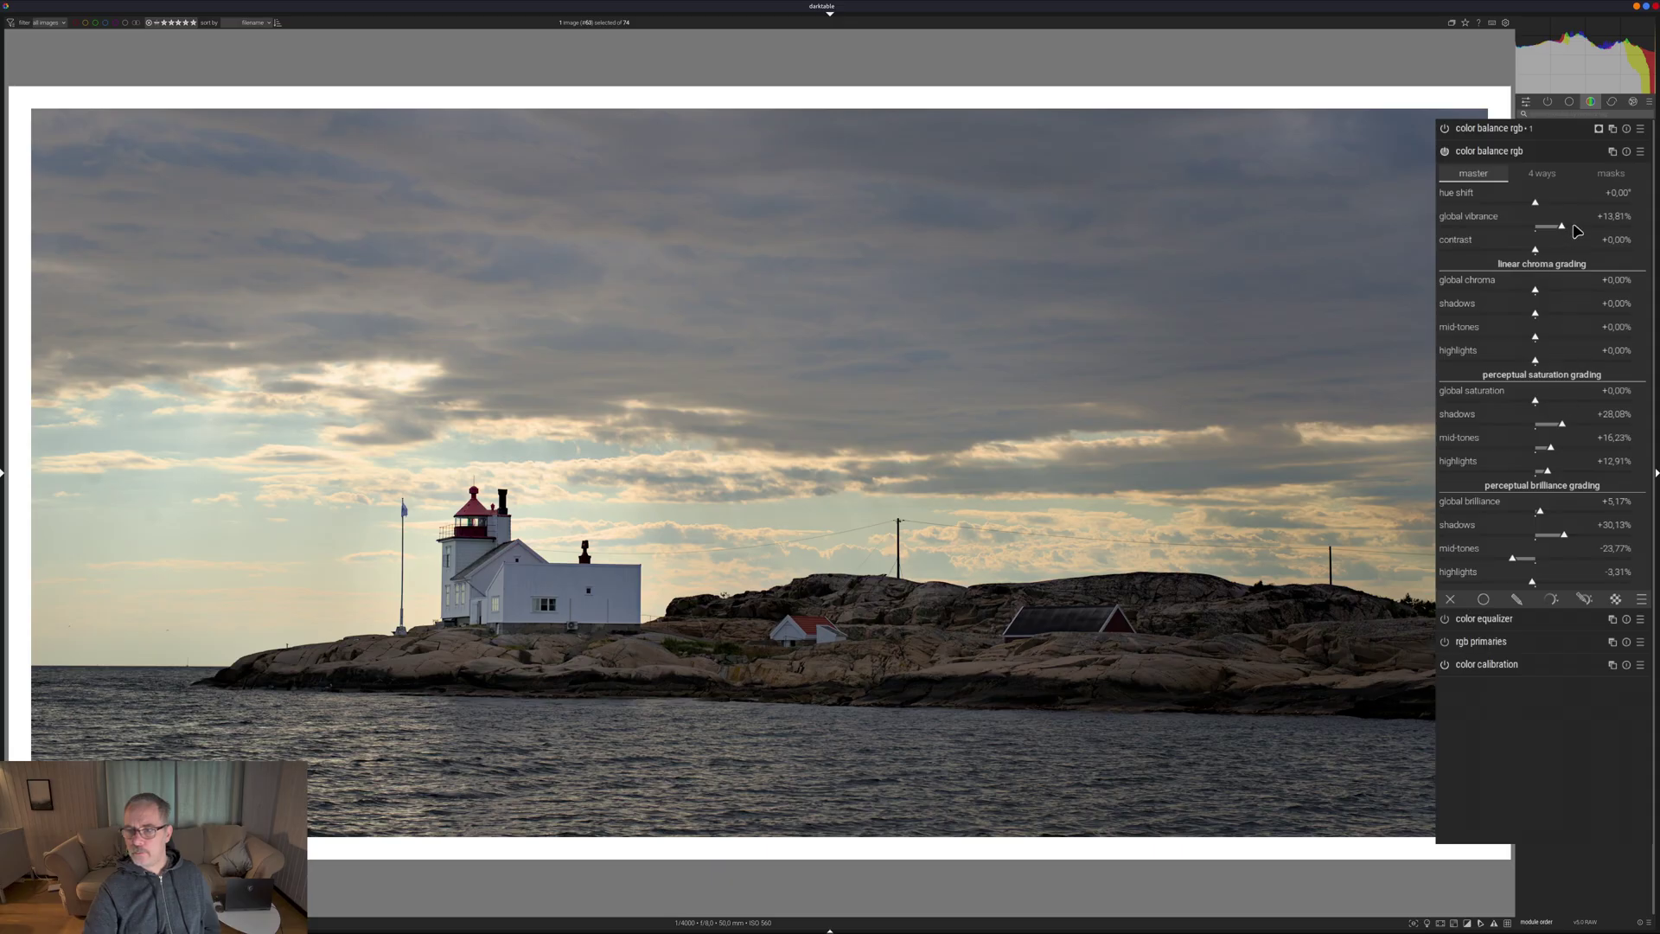
pyautogui.scroll(-2, 1574, 231)
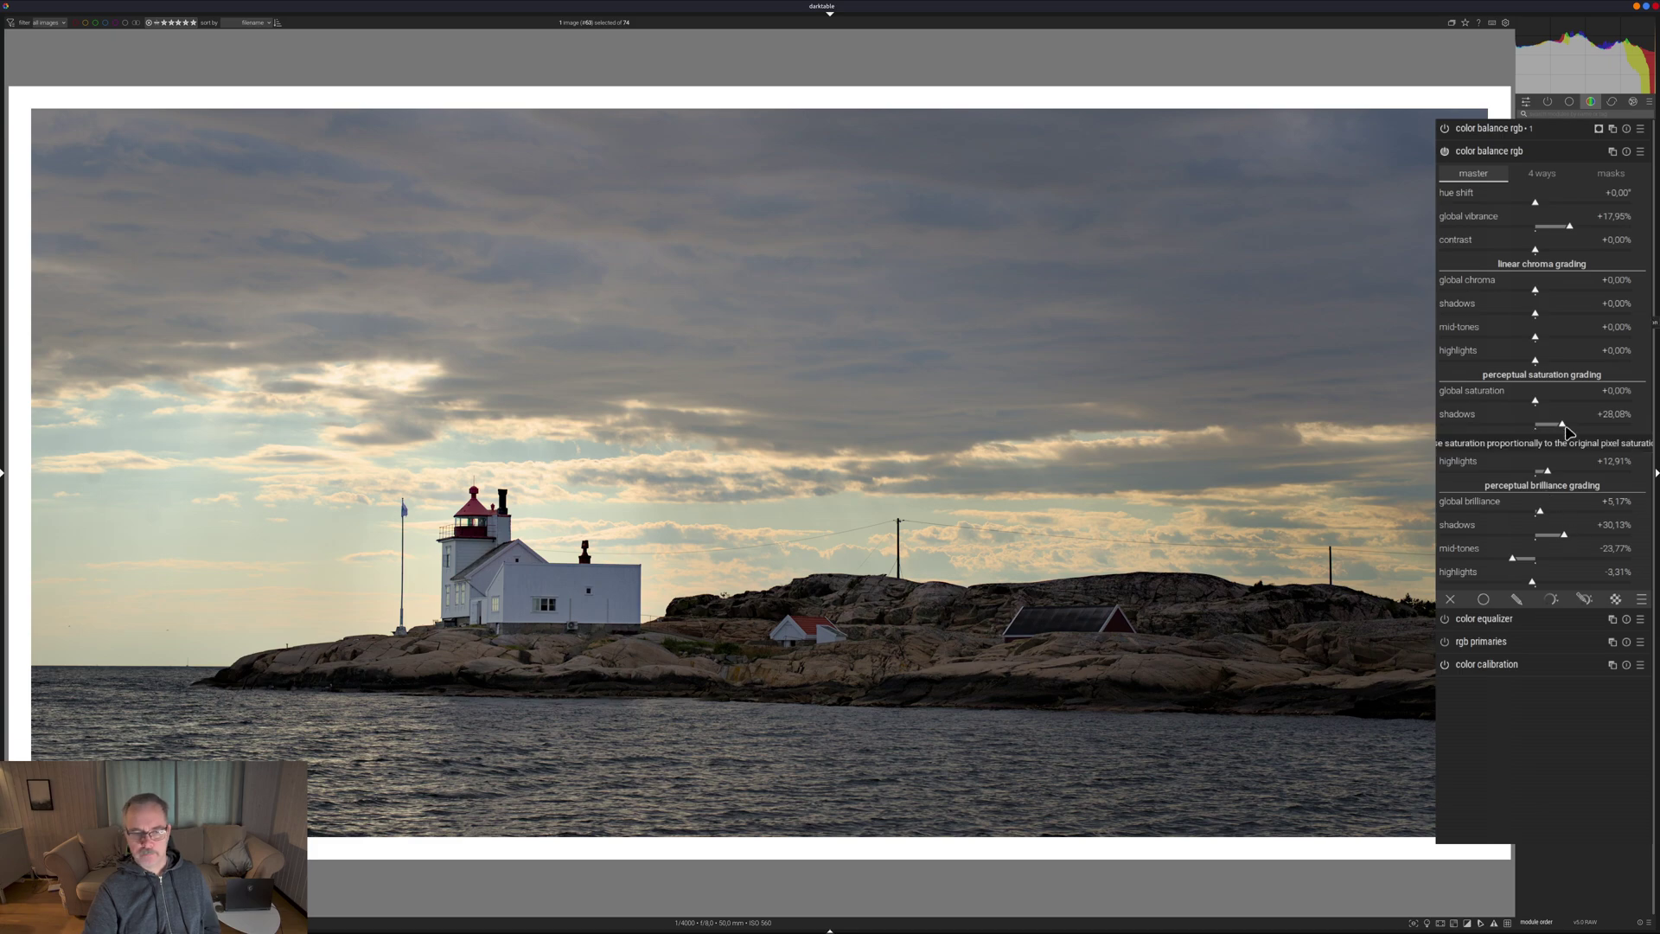
pyautogui.click(1559, 473)
pyautogui.scroll(1, 1559, 473)
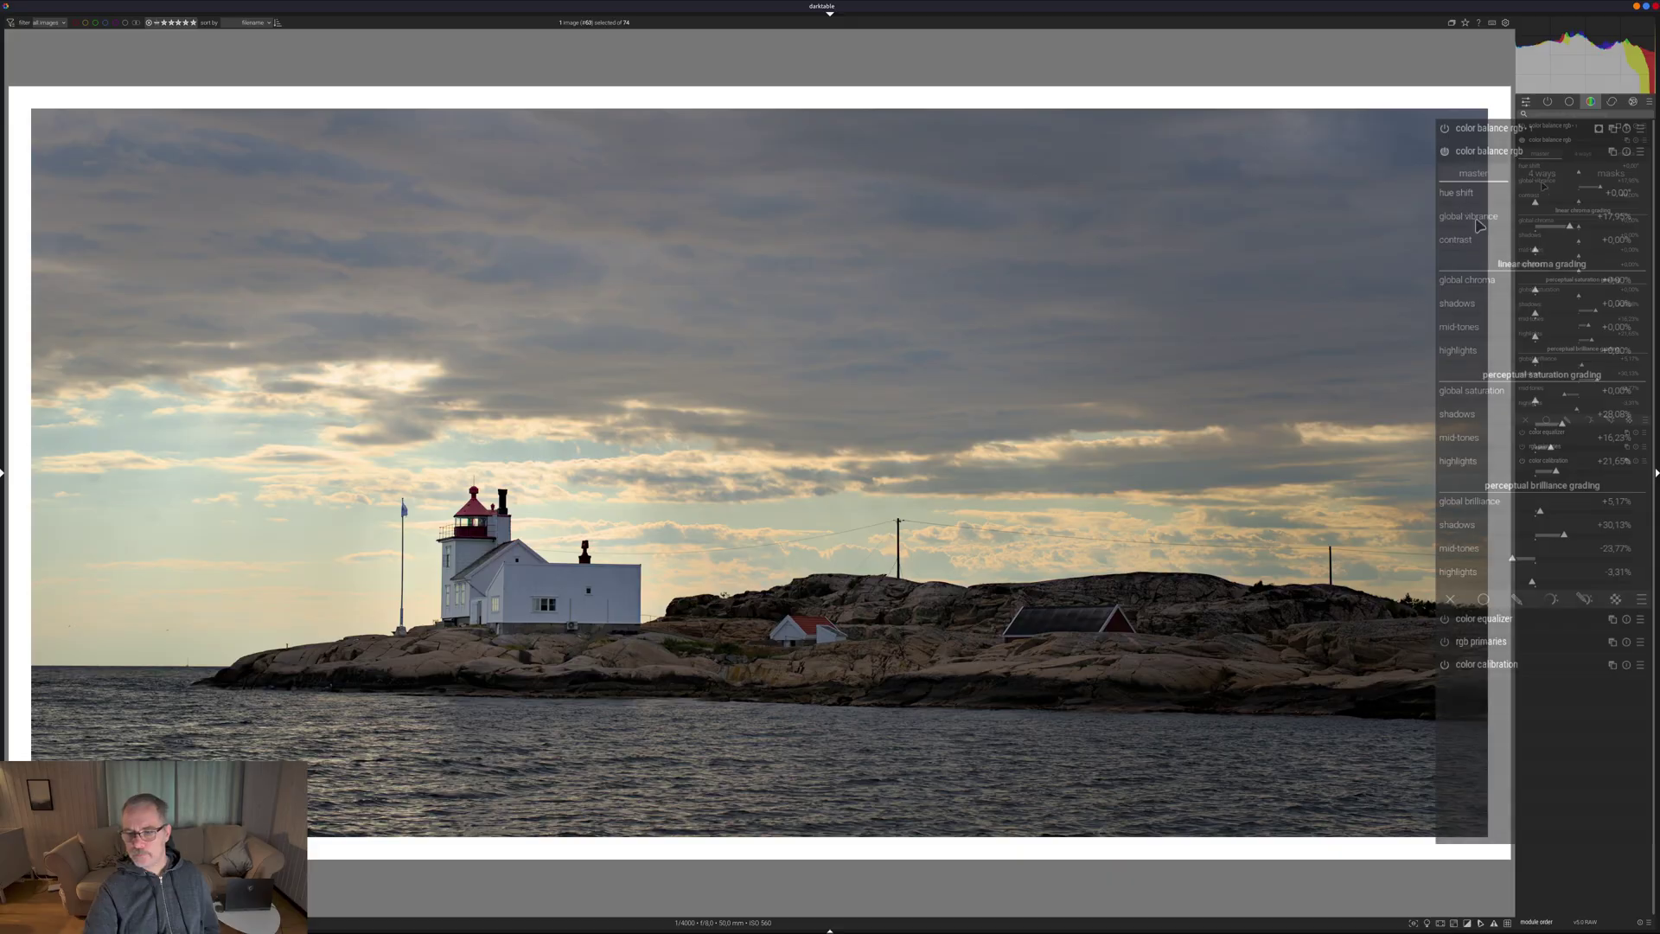
# - Collapse color balance rgb and switch to the effects module group, briefly expanding contrast equalizer
pyautogui.click(1557, 139)
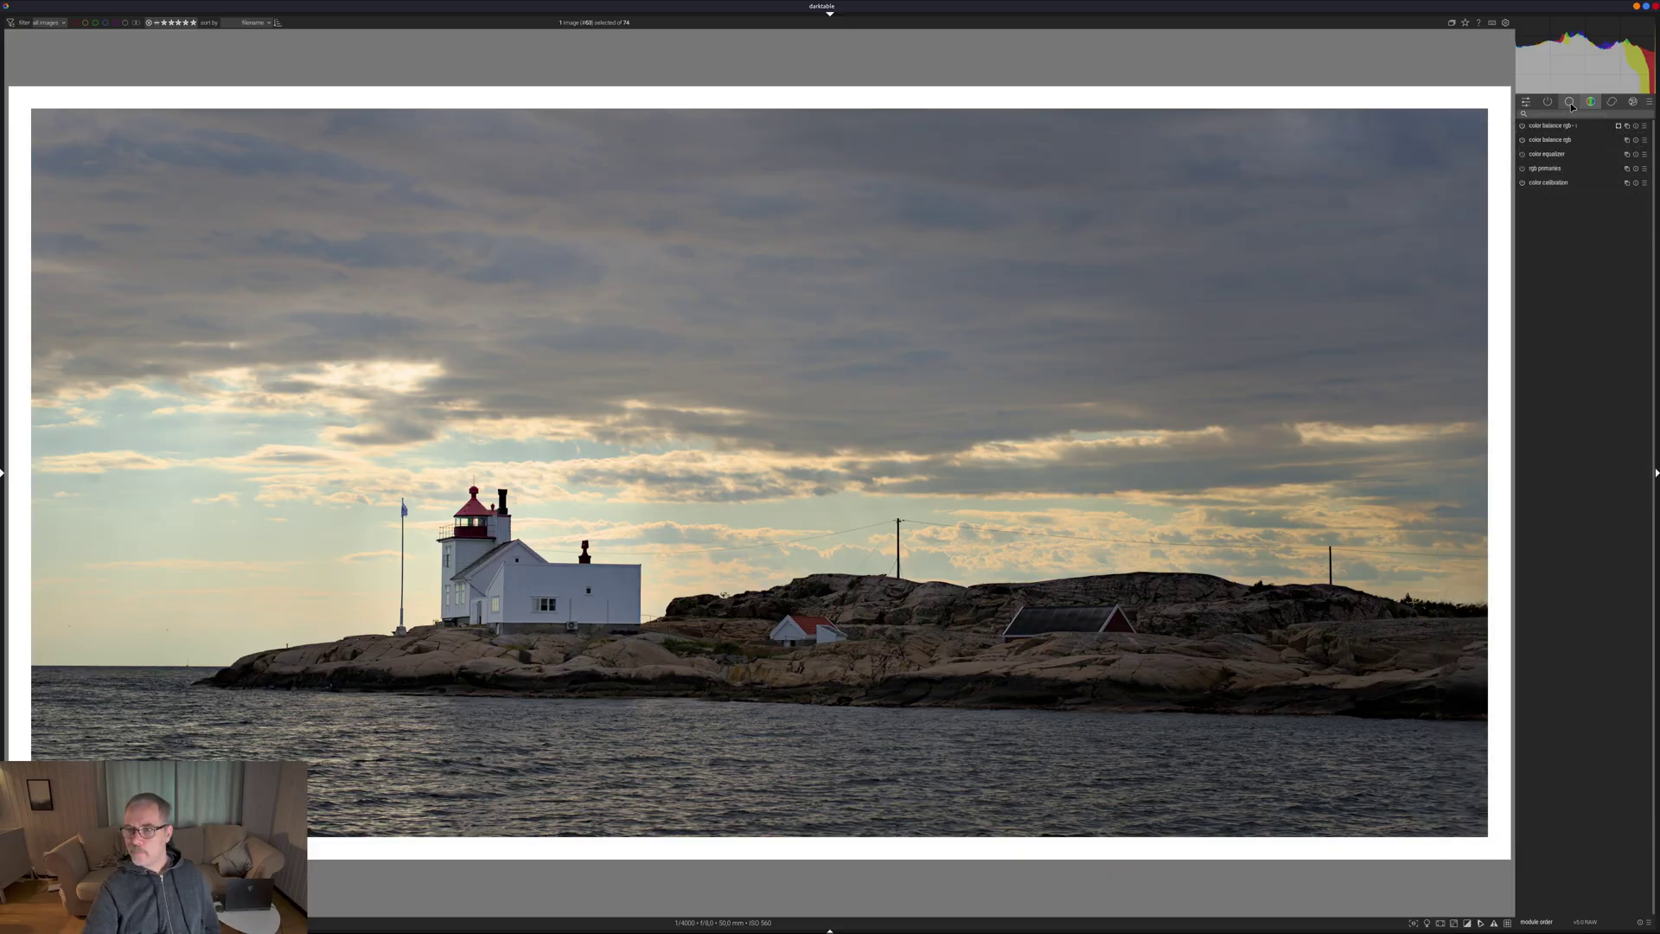
pyautogui.click(1612, 102)
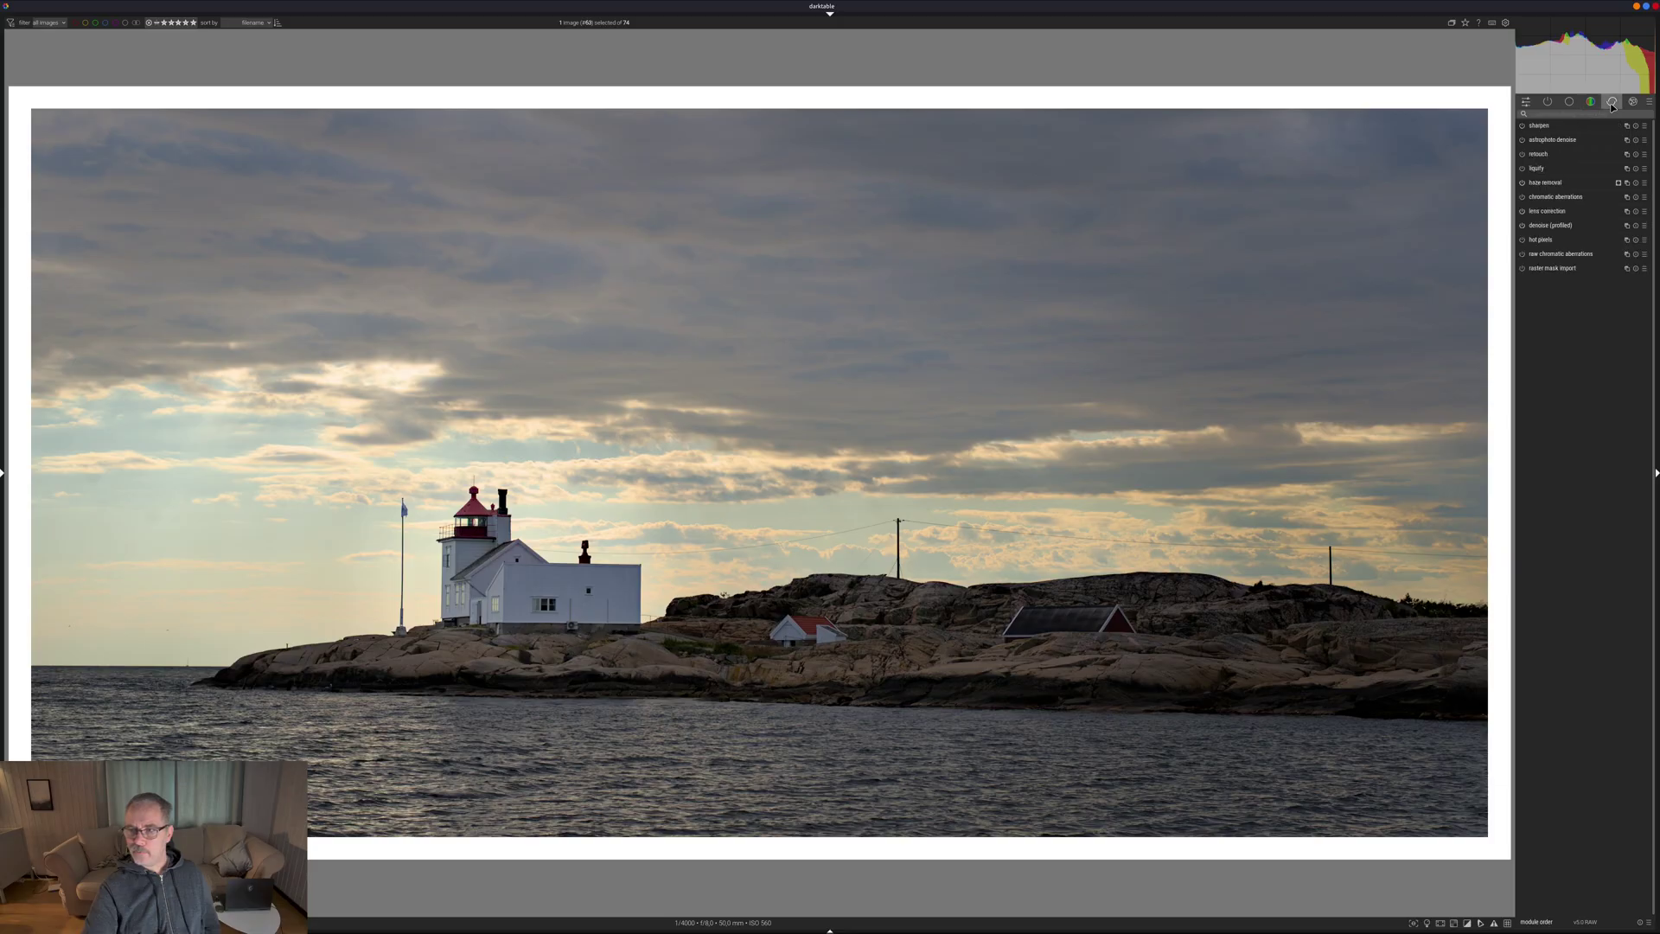
pyautogui.click(1632, 102)
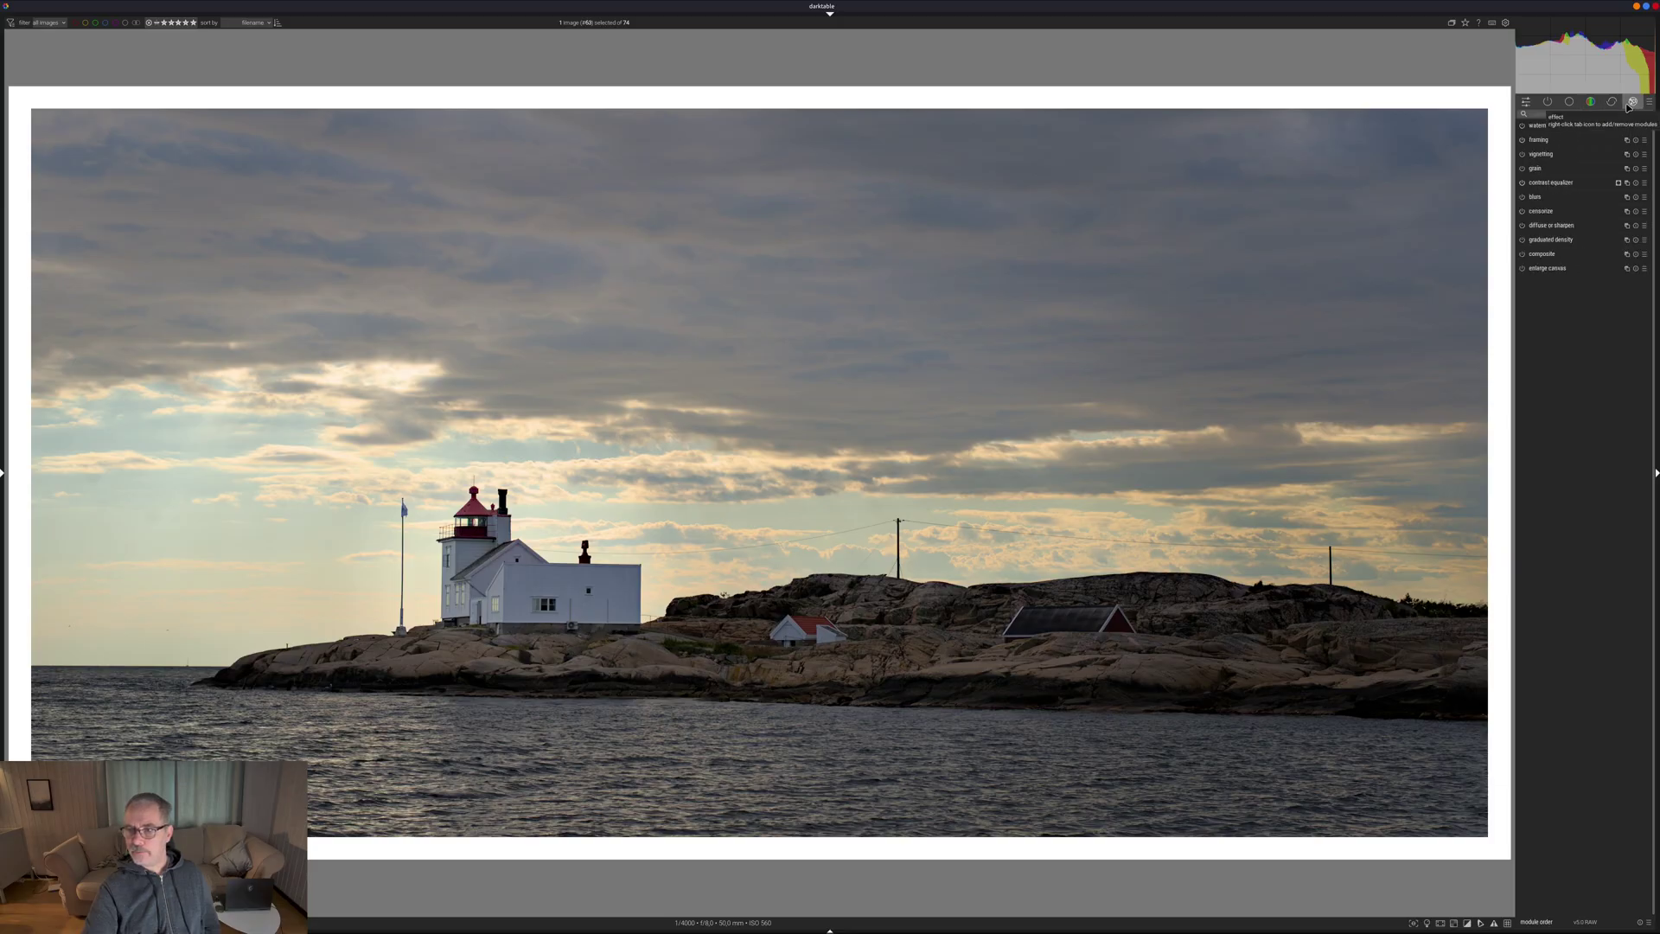
pyautogui.click(1568, 184)
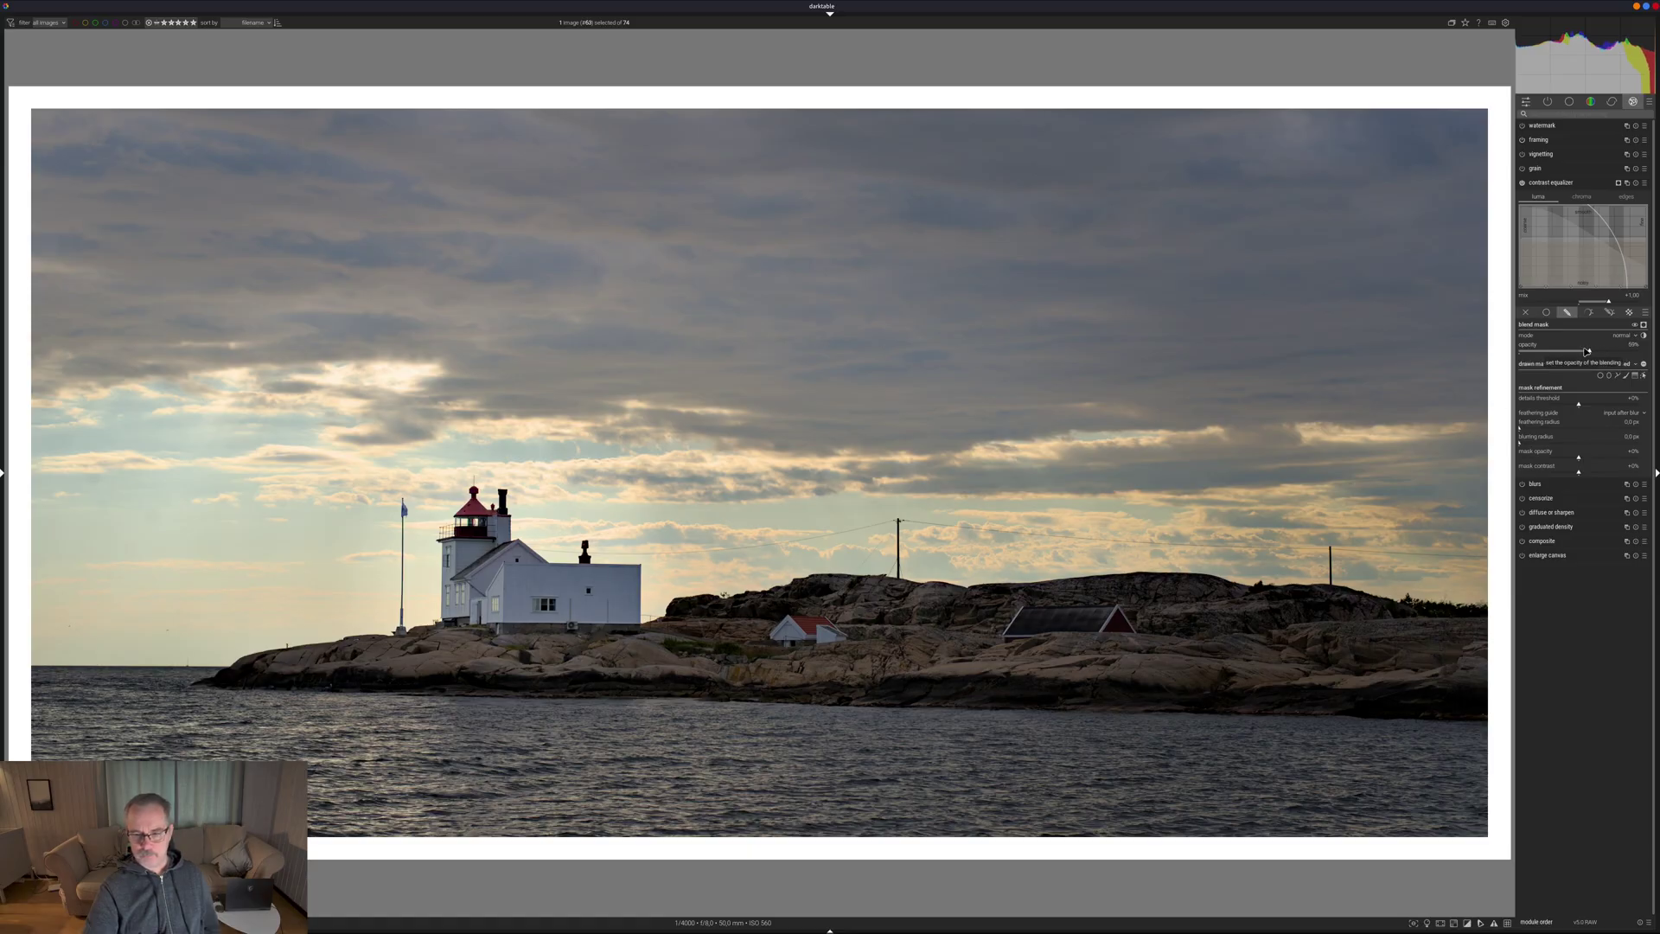
pyautogui.click(1561, 184)
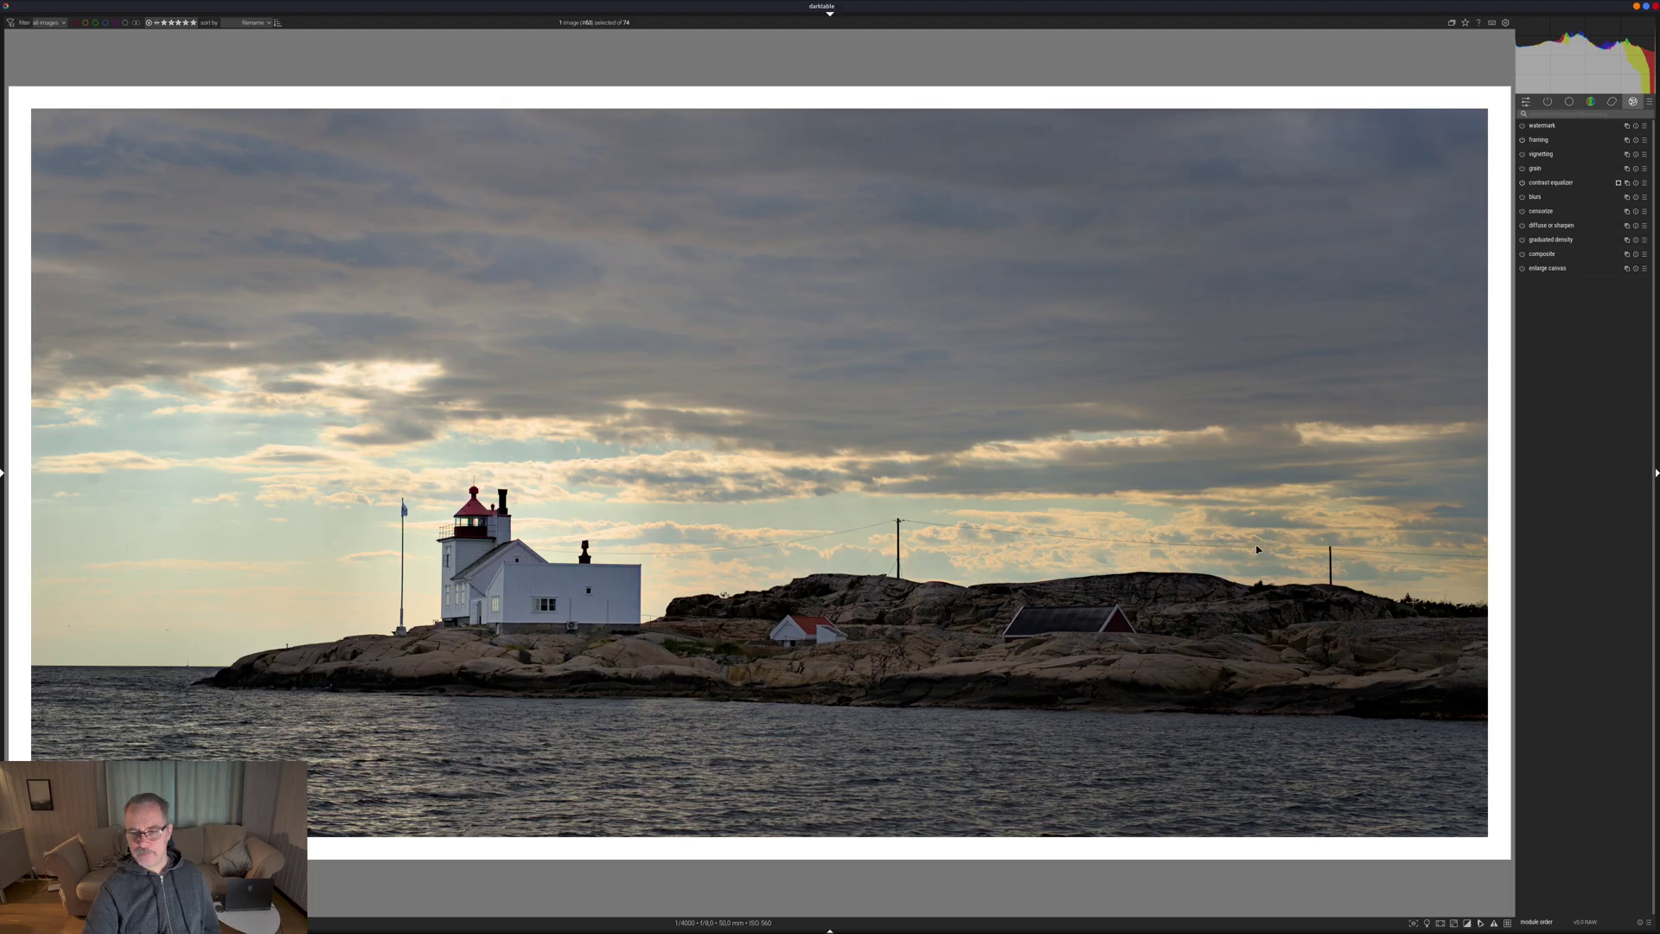
# - Apply the lens deblur: medium preset of diffuse or sharpen
pyautogui.click(1646, 228)
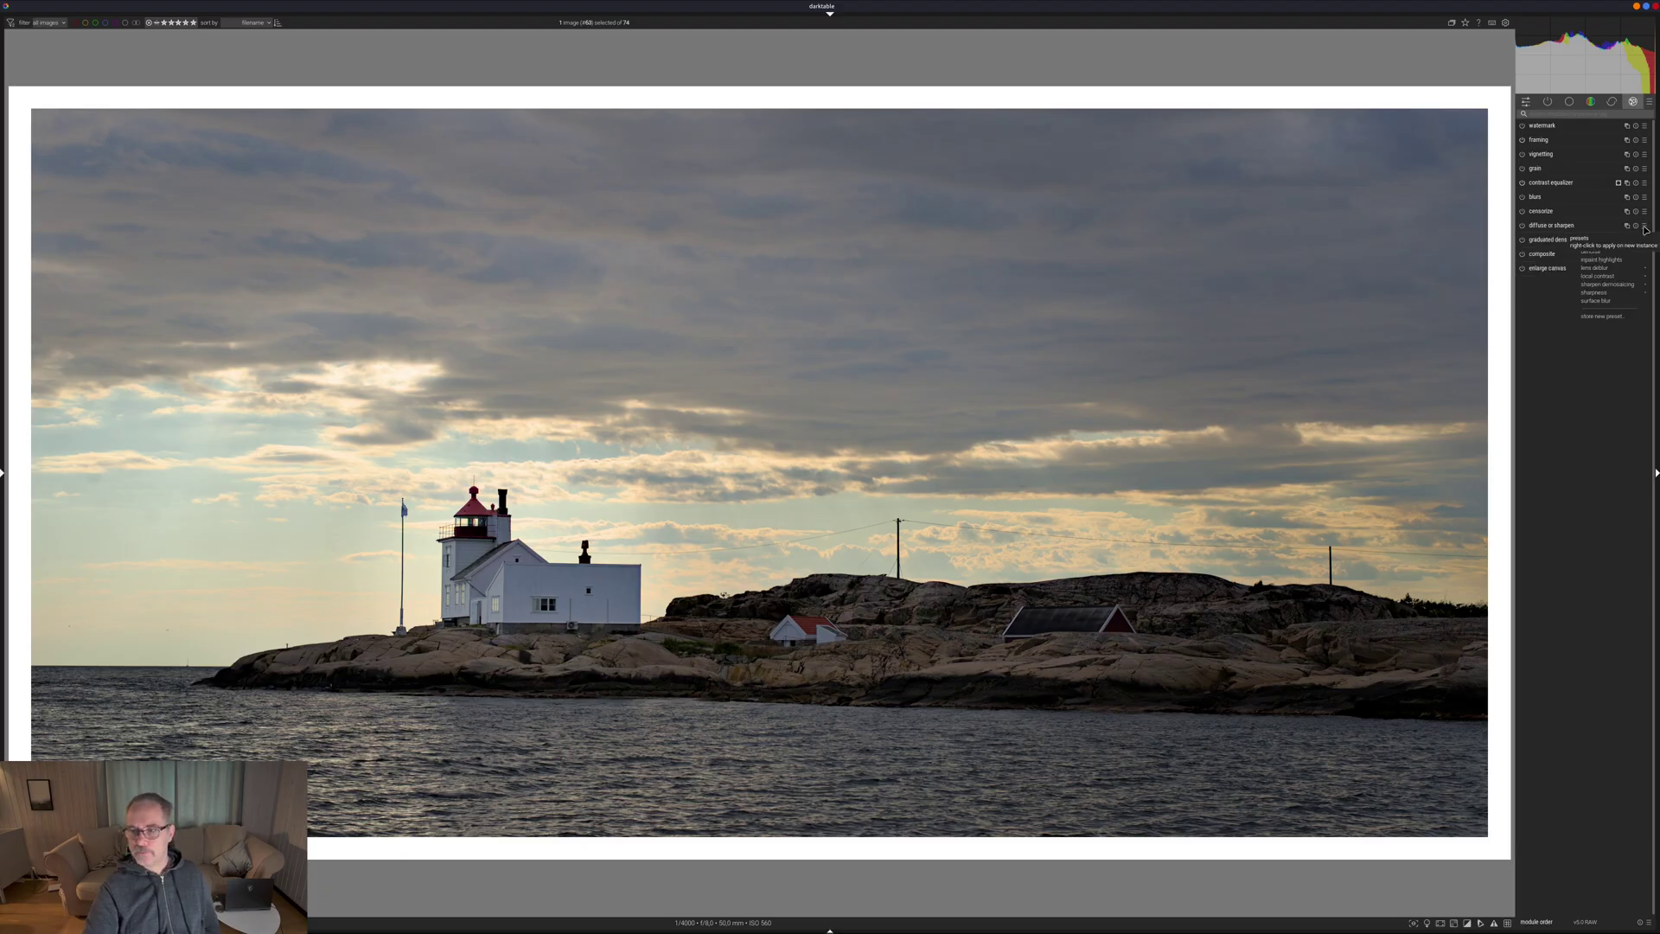
pyautogui.moveTo(1613, 293)
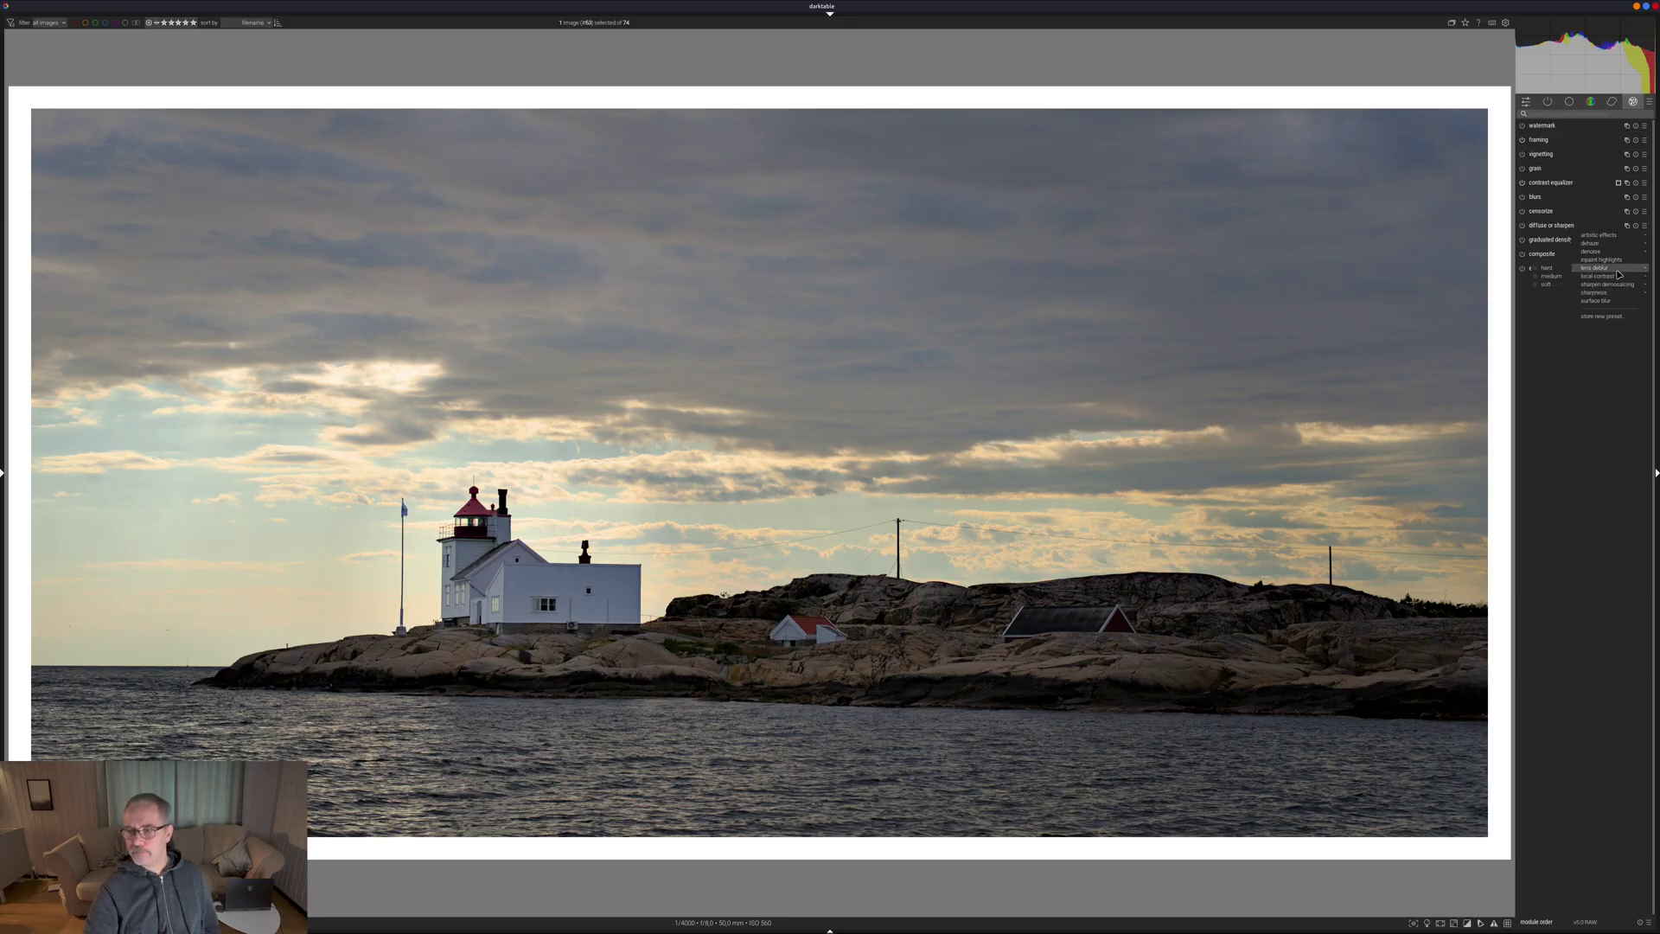
pyautogui.click(1553, 277)
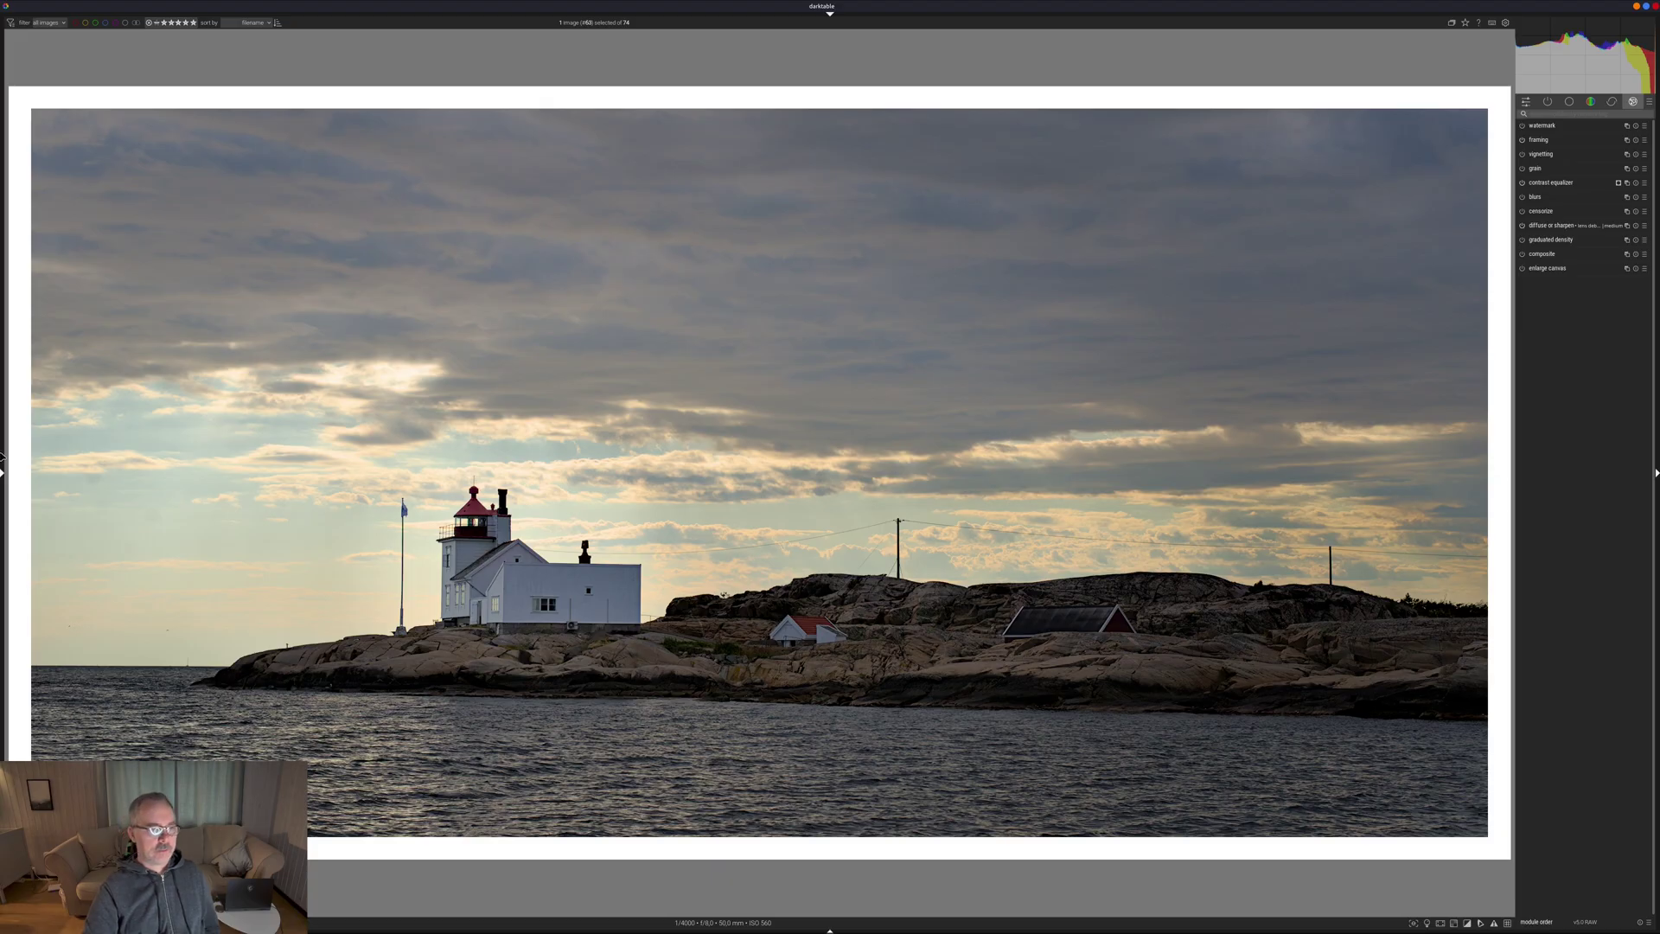
# - In the history panel, preview the early orientation step, then return to the latest edit
pyautogui.click(2, 458)
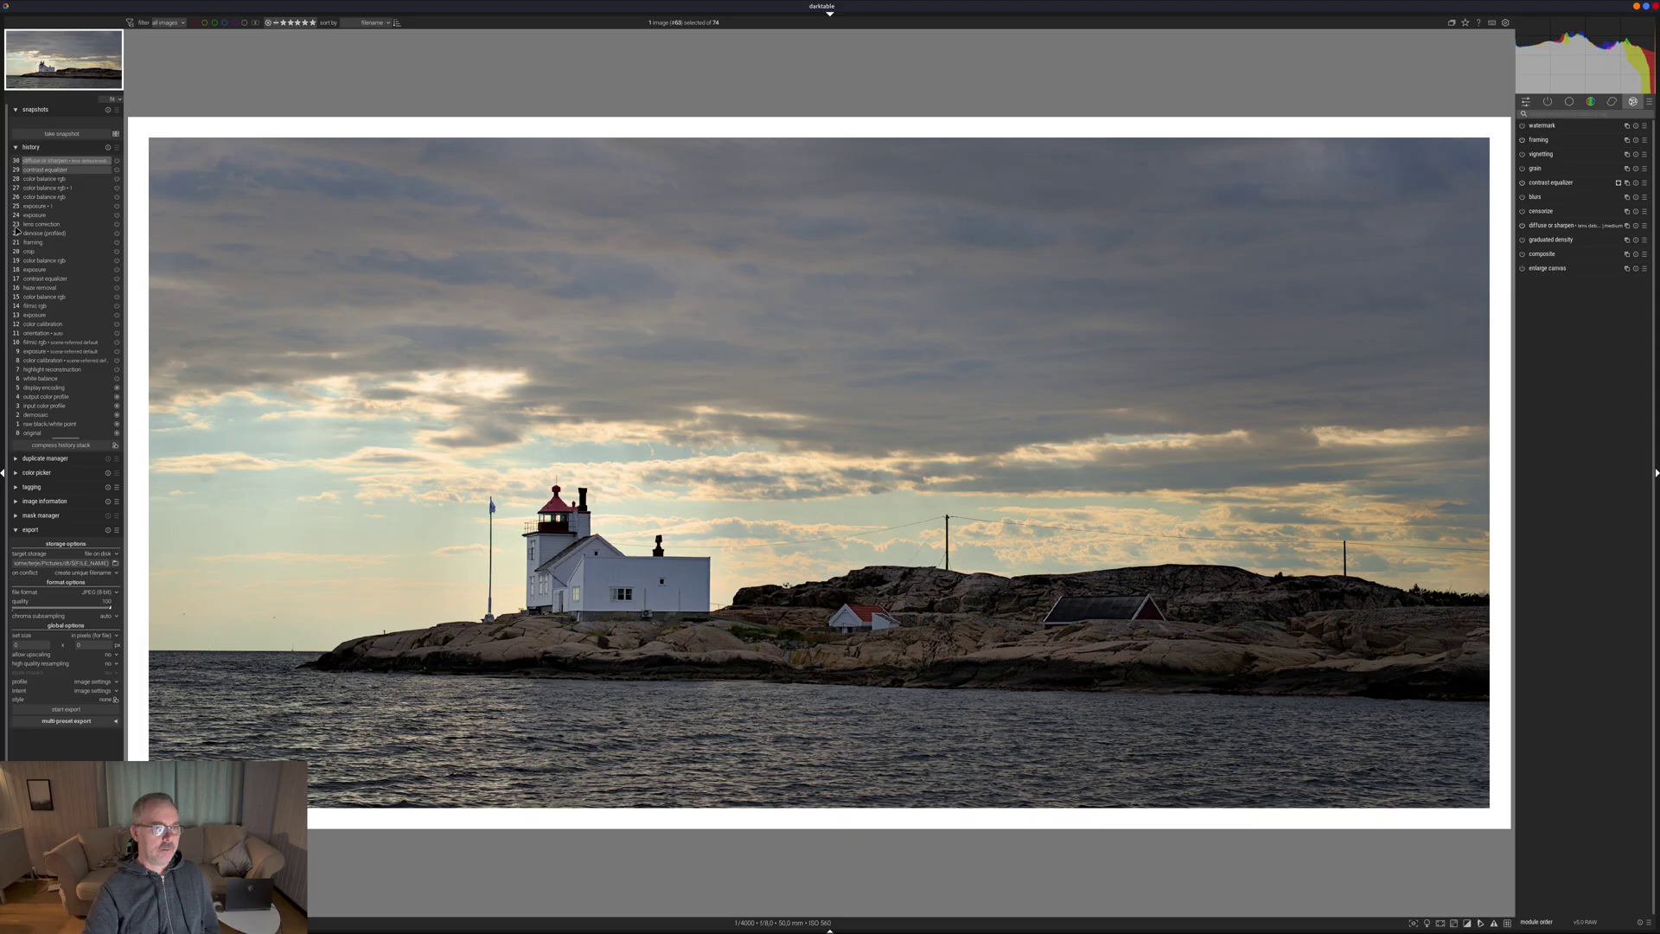
pyautogui.click(77, 335)
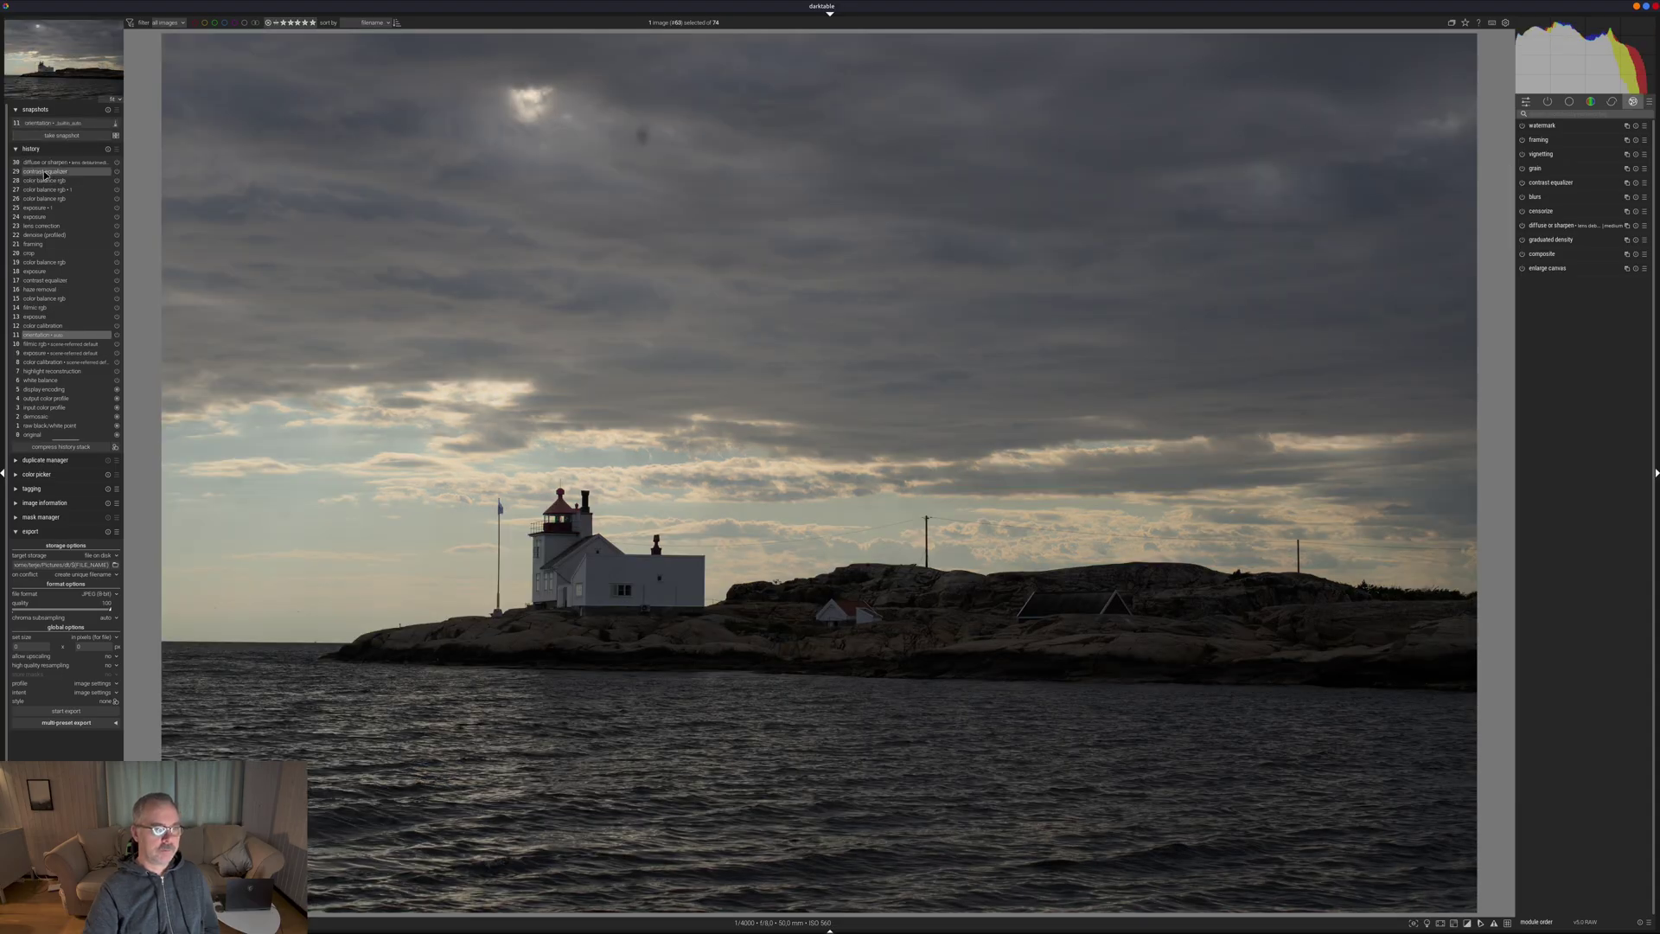
pyautogui.click(53, 162)
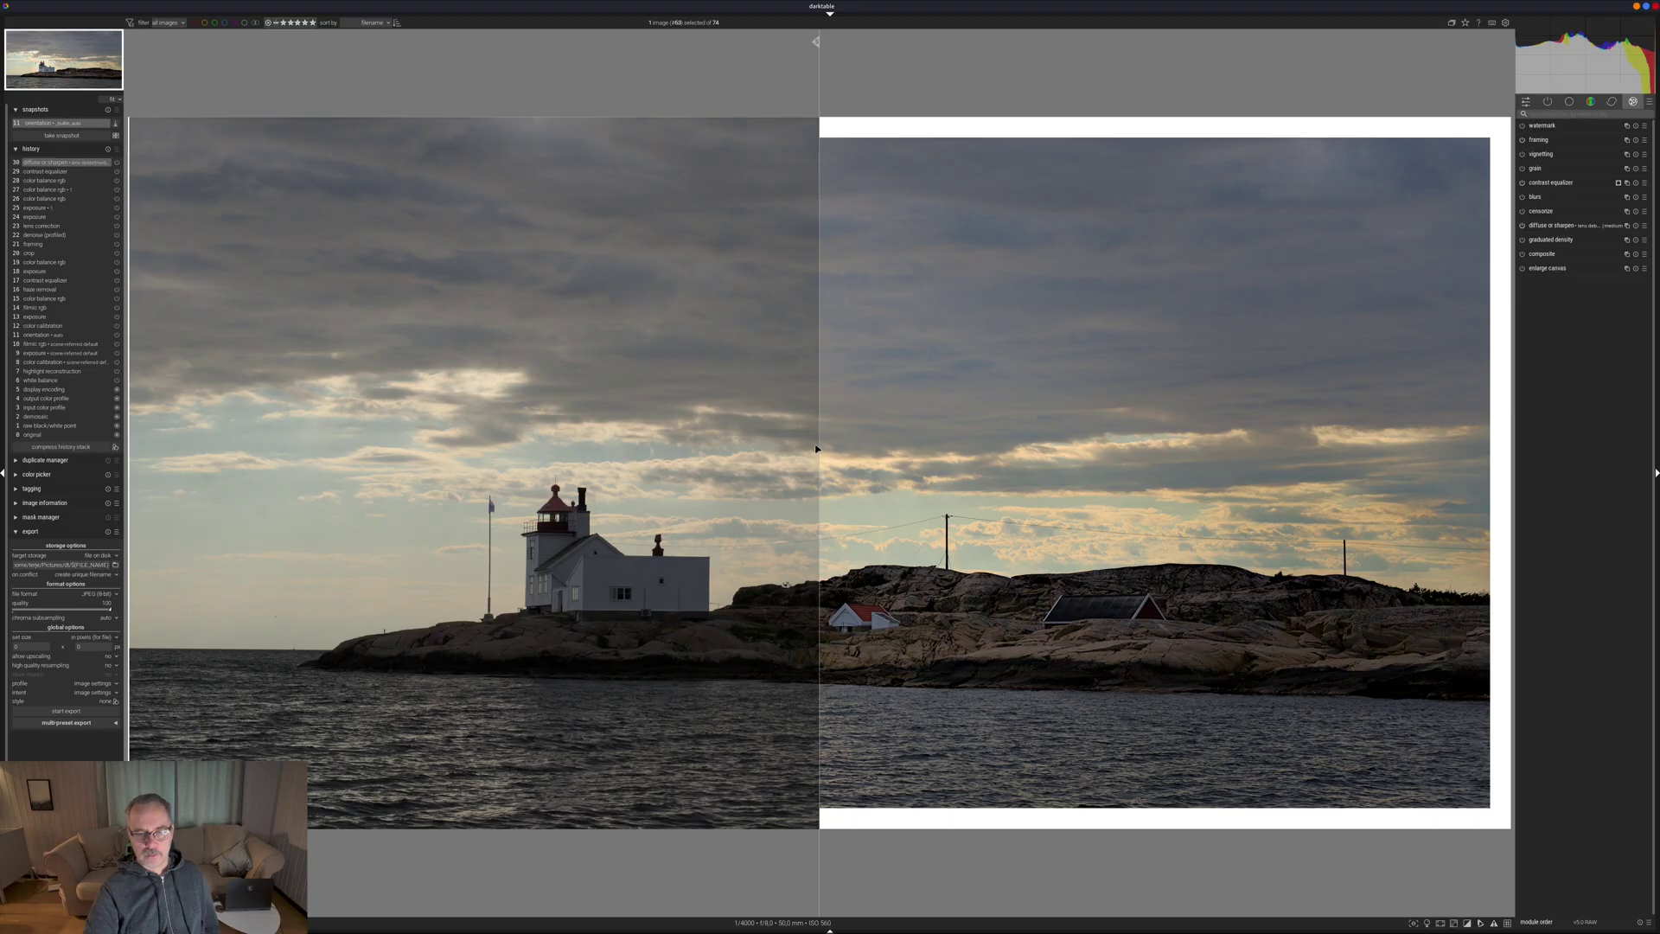
# - Slide the before/after snapshot split across the photo and show the base module group
pyautogui.moveTo(822, 448); pyautogui.dragTo(1554, 425)
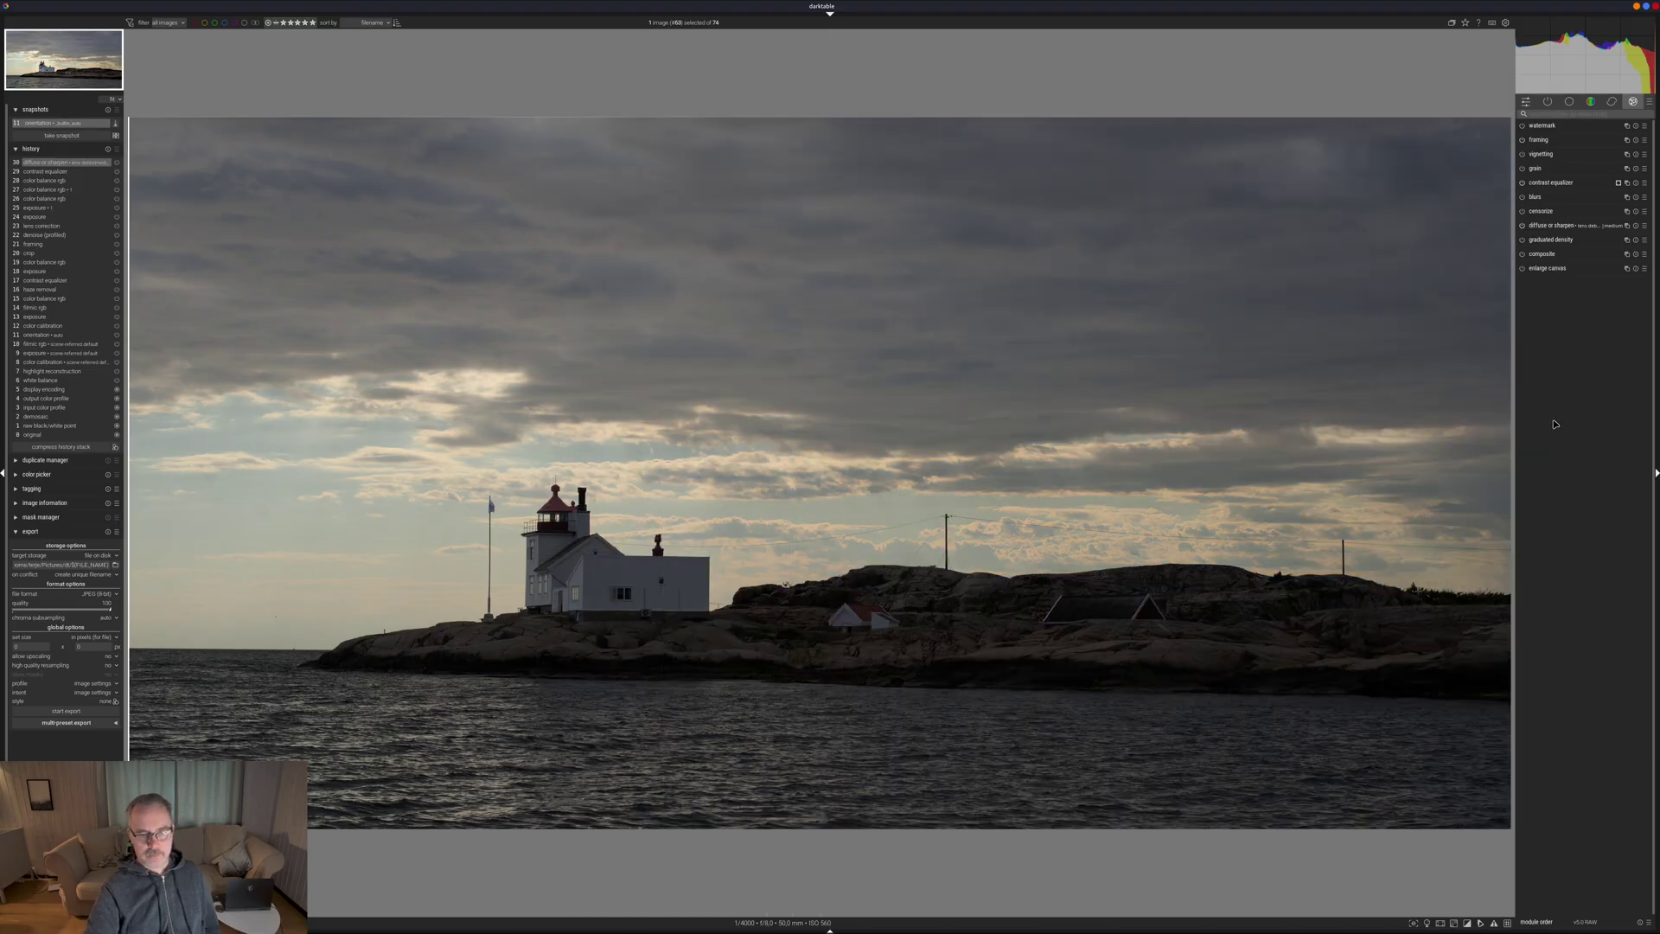
pyautogui.moveTo(1434, 432); pyautogui.dragTo(342, 555)
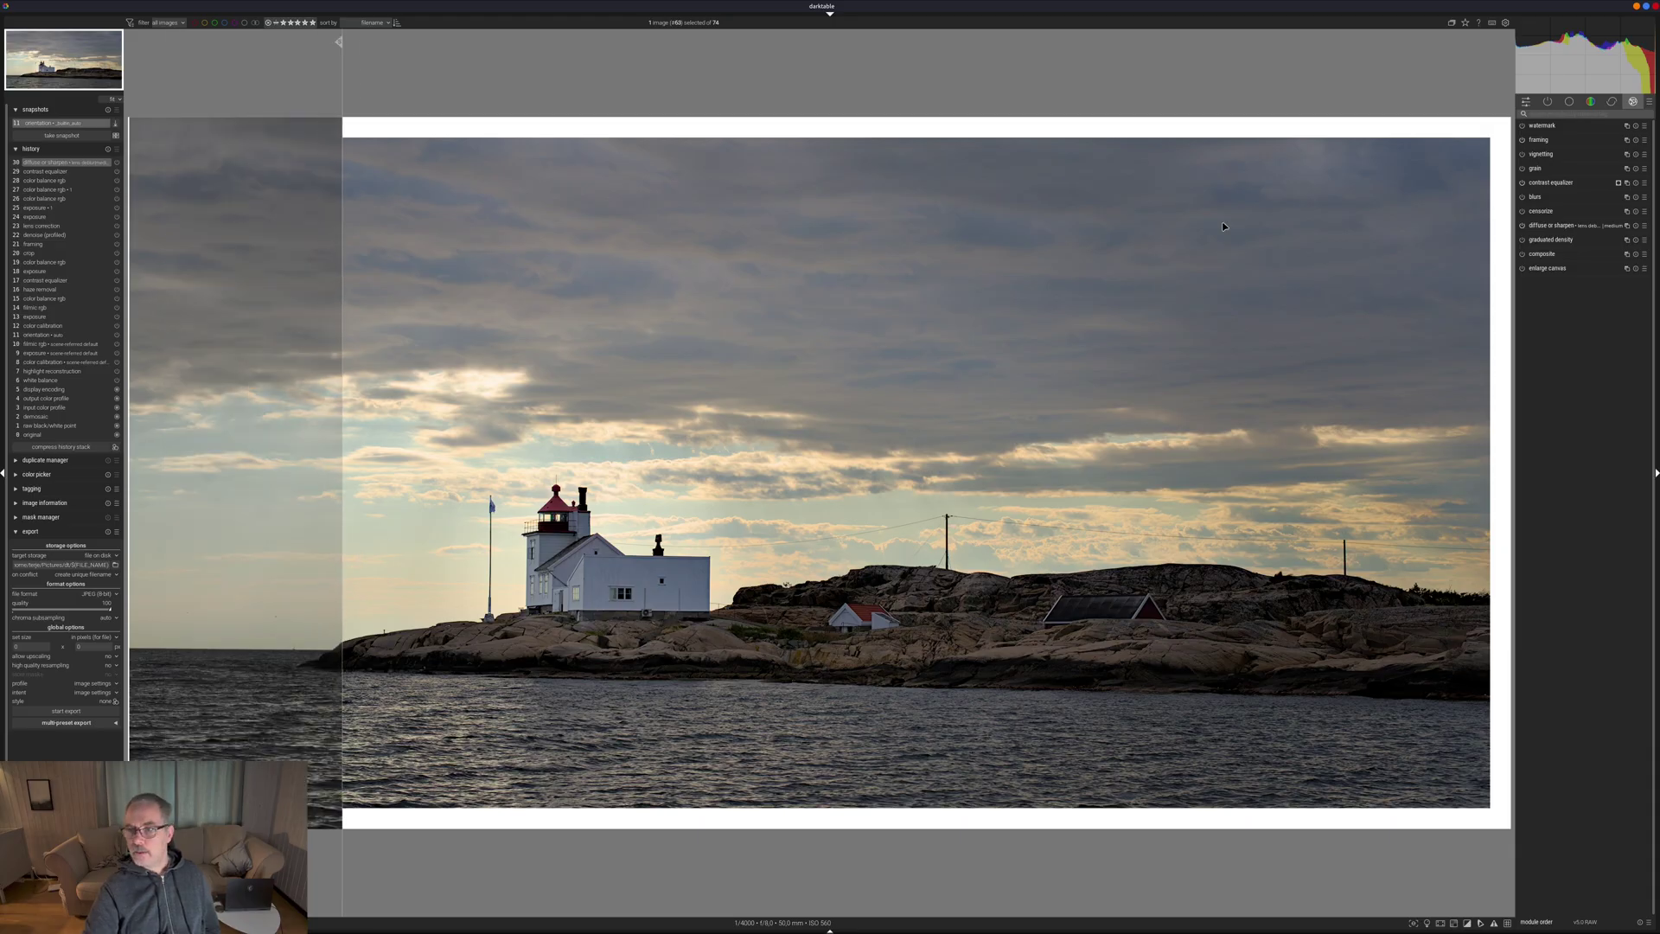
pyautogui.click(1570, 102)
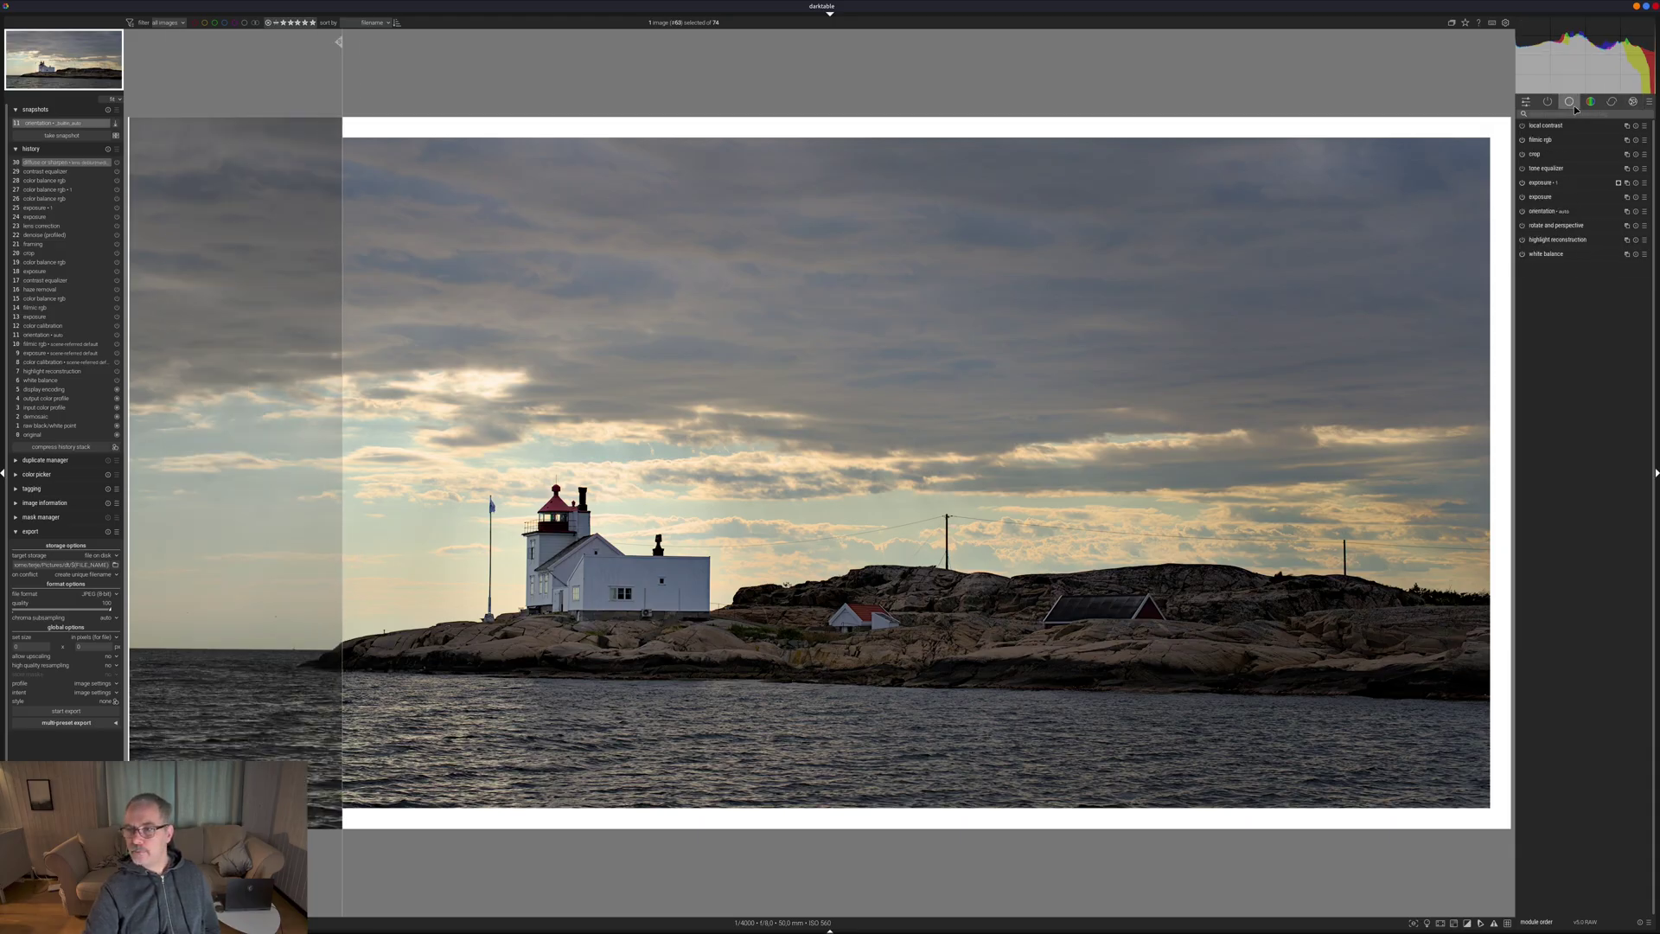
# - Pull the exposure back to about +0.85 EV and compare it across the snapshot split
pyautogui.click(1593, 198)
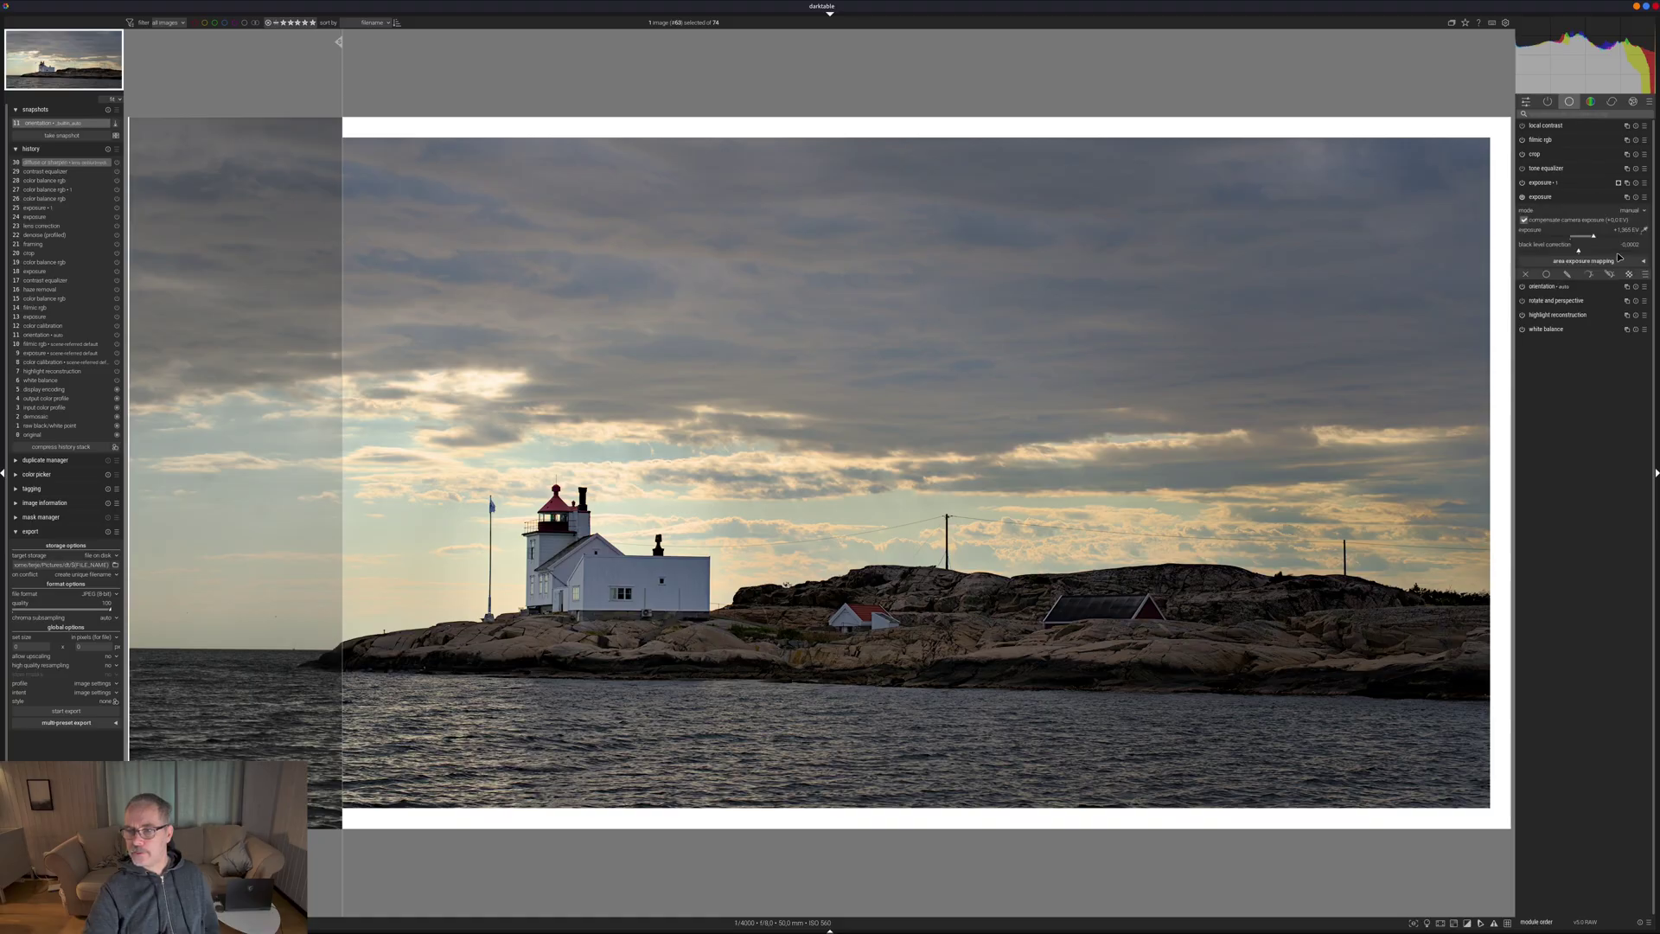
pyautogui.moveTo(1593, 238); pyautogui.dragTo(1582, 247)
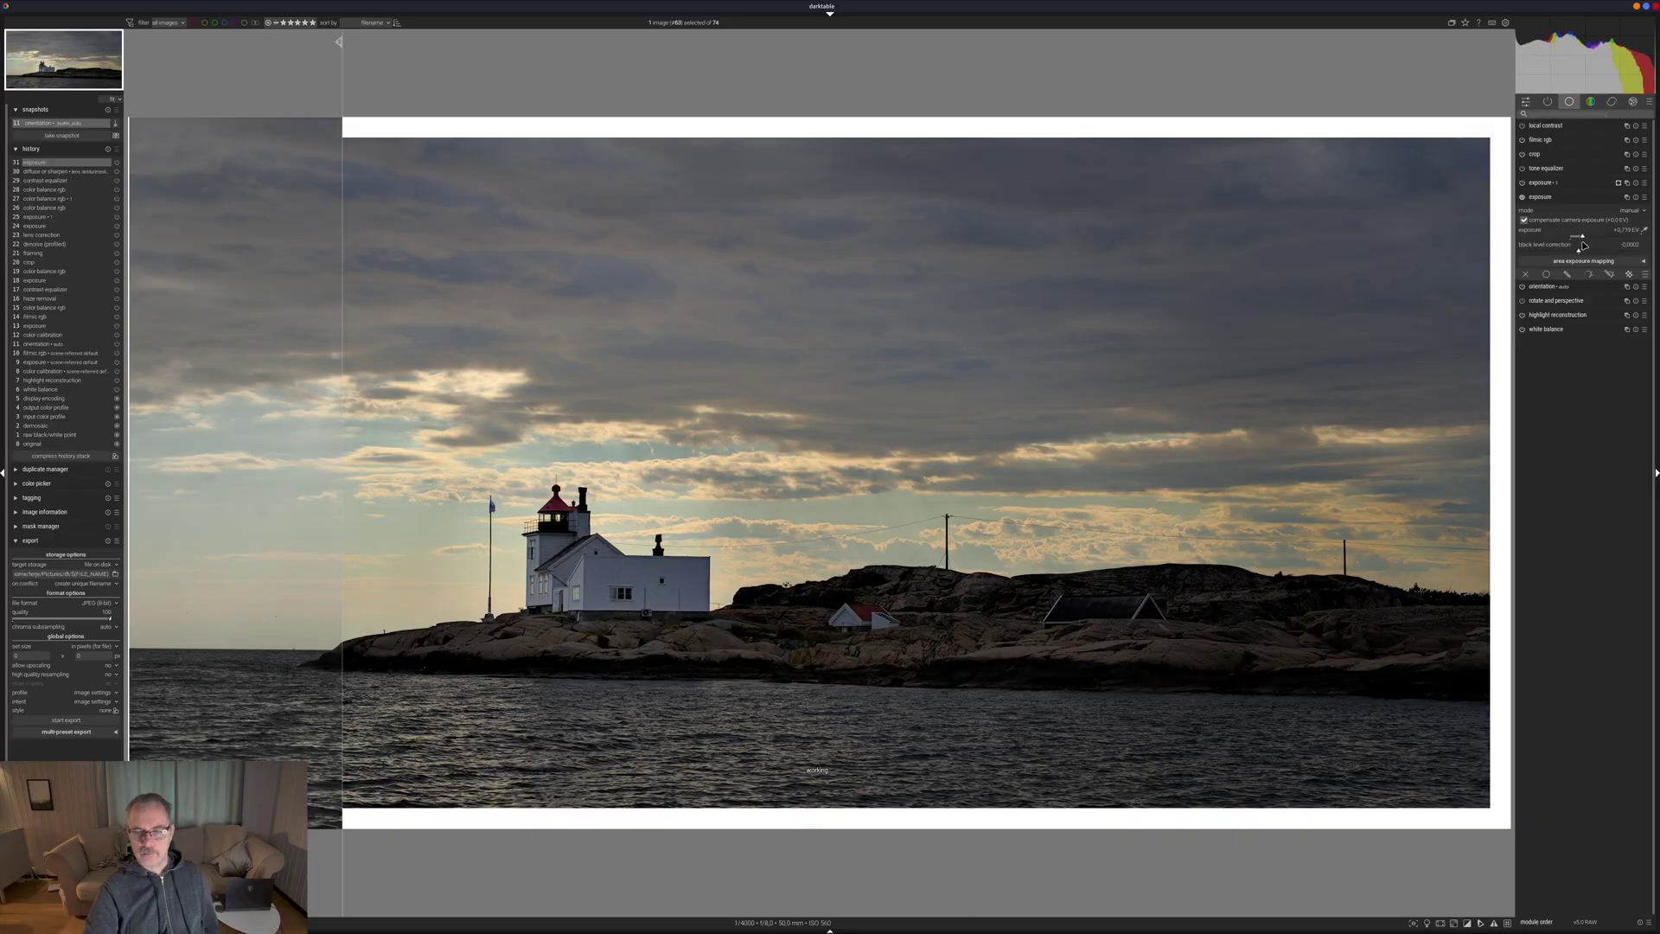
pyautogui.moveTo(1584, 246); pyautogui.dragTo(1587, 241)
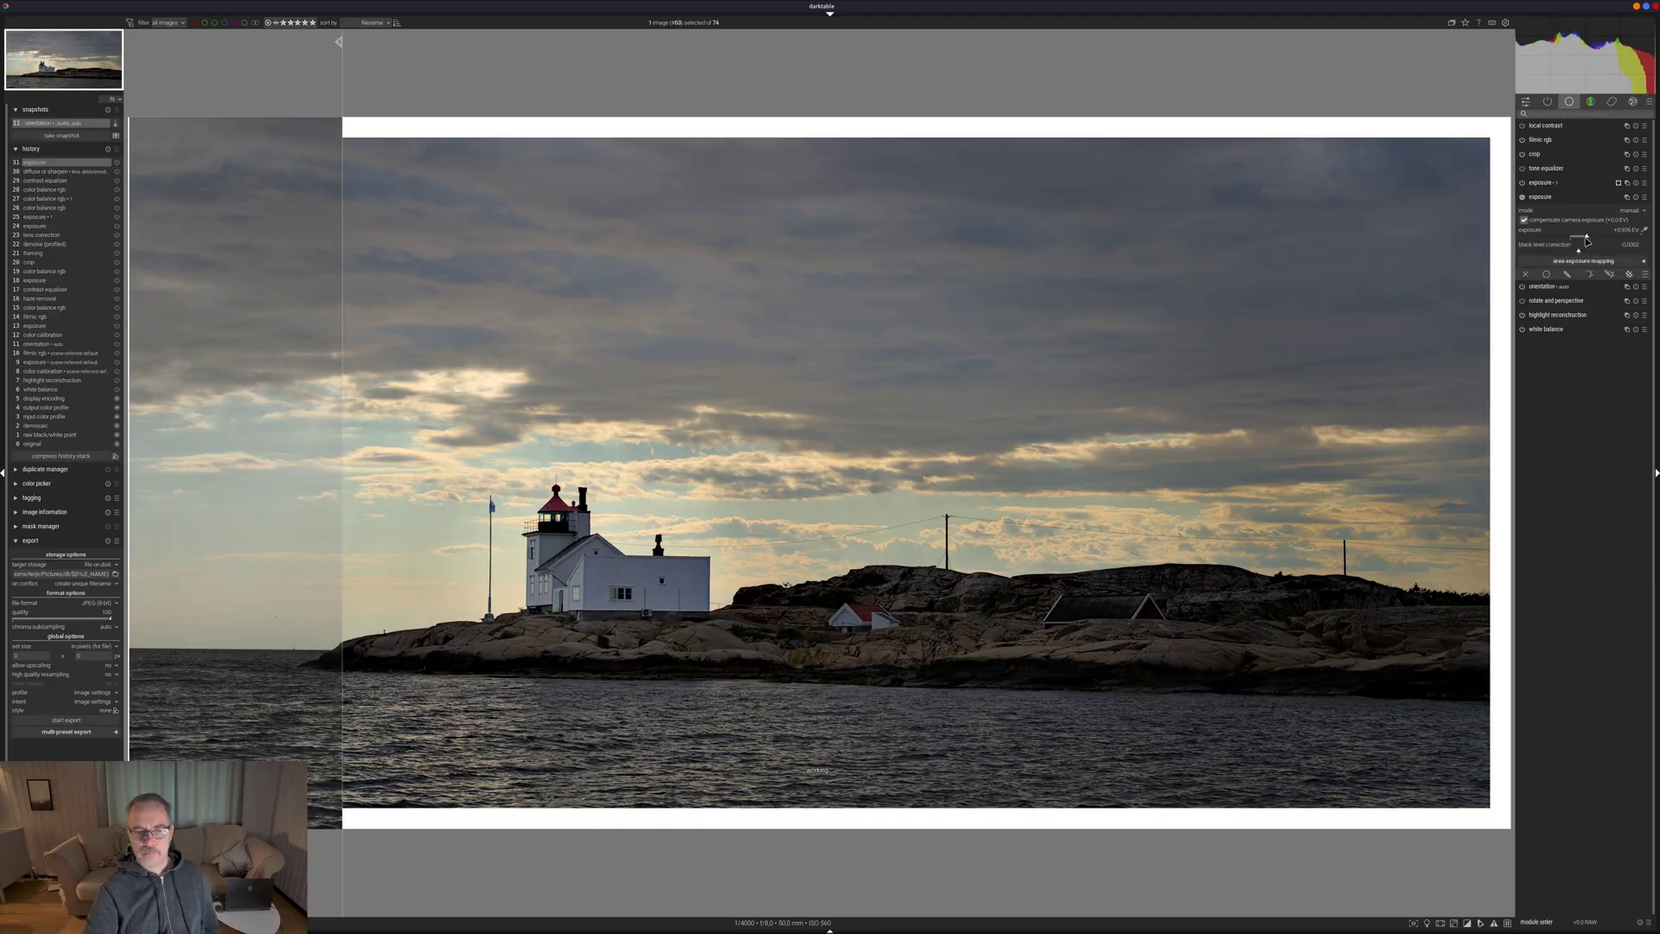
pyautogui.moveTo(346, 493); pyautogui.dragTo(514, 554)
pyautogui.moveTo(693, 581); pyautogui.dragTo(394, 484)
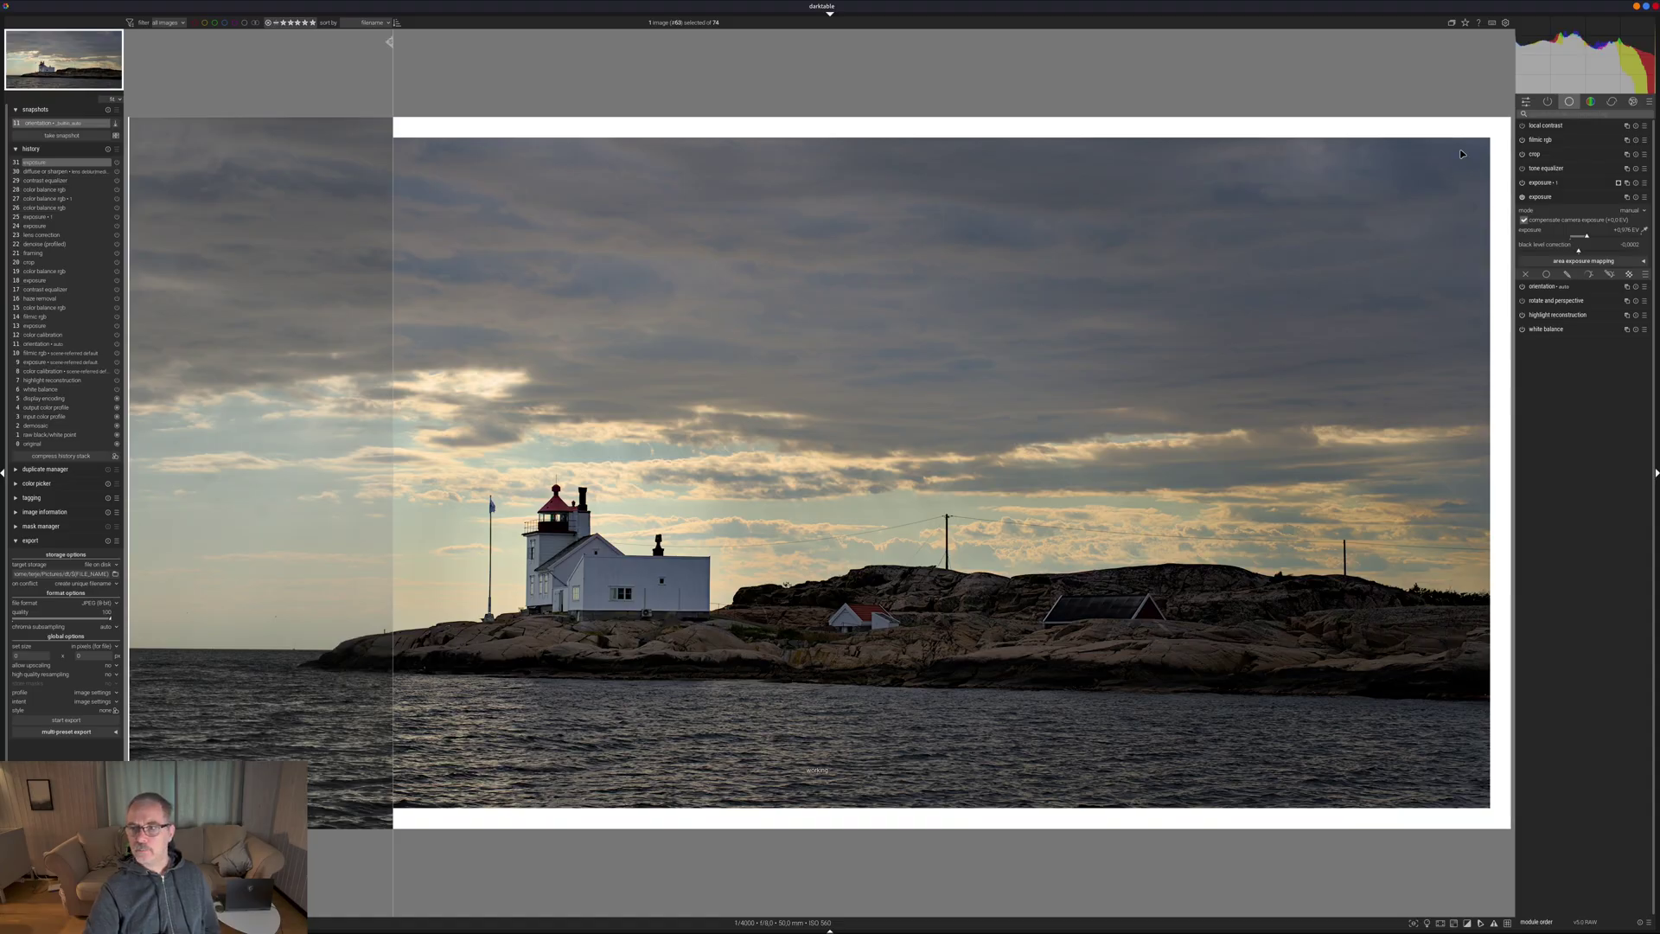
# - In the second color balance rgb instance, darken the brilliance mid-tones and lift the shadows
pyautogui.click(1590, 101)
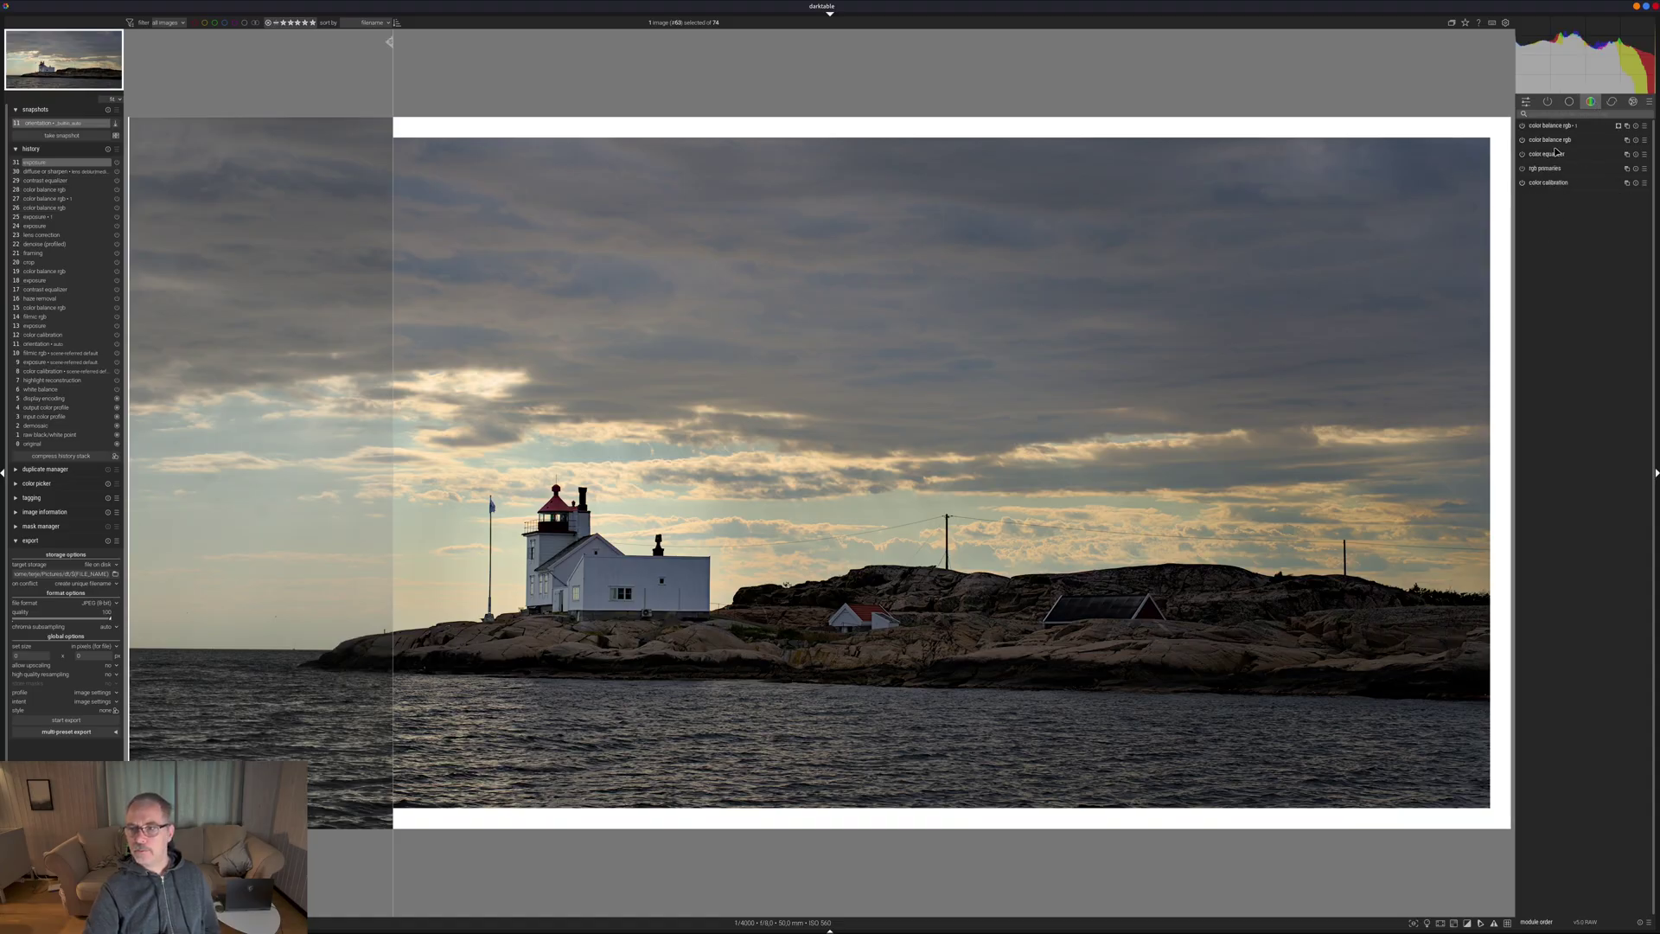
pyautogui.click(1553, 142)
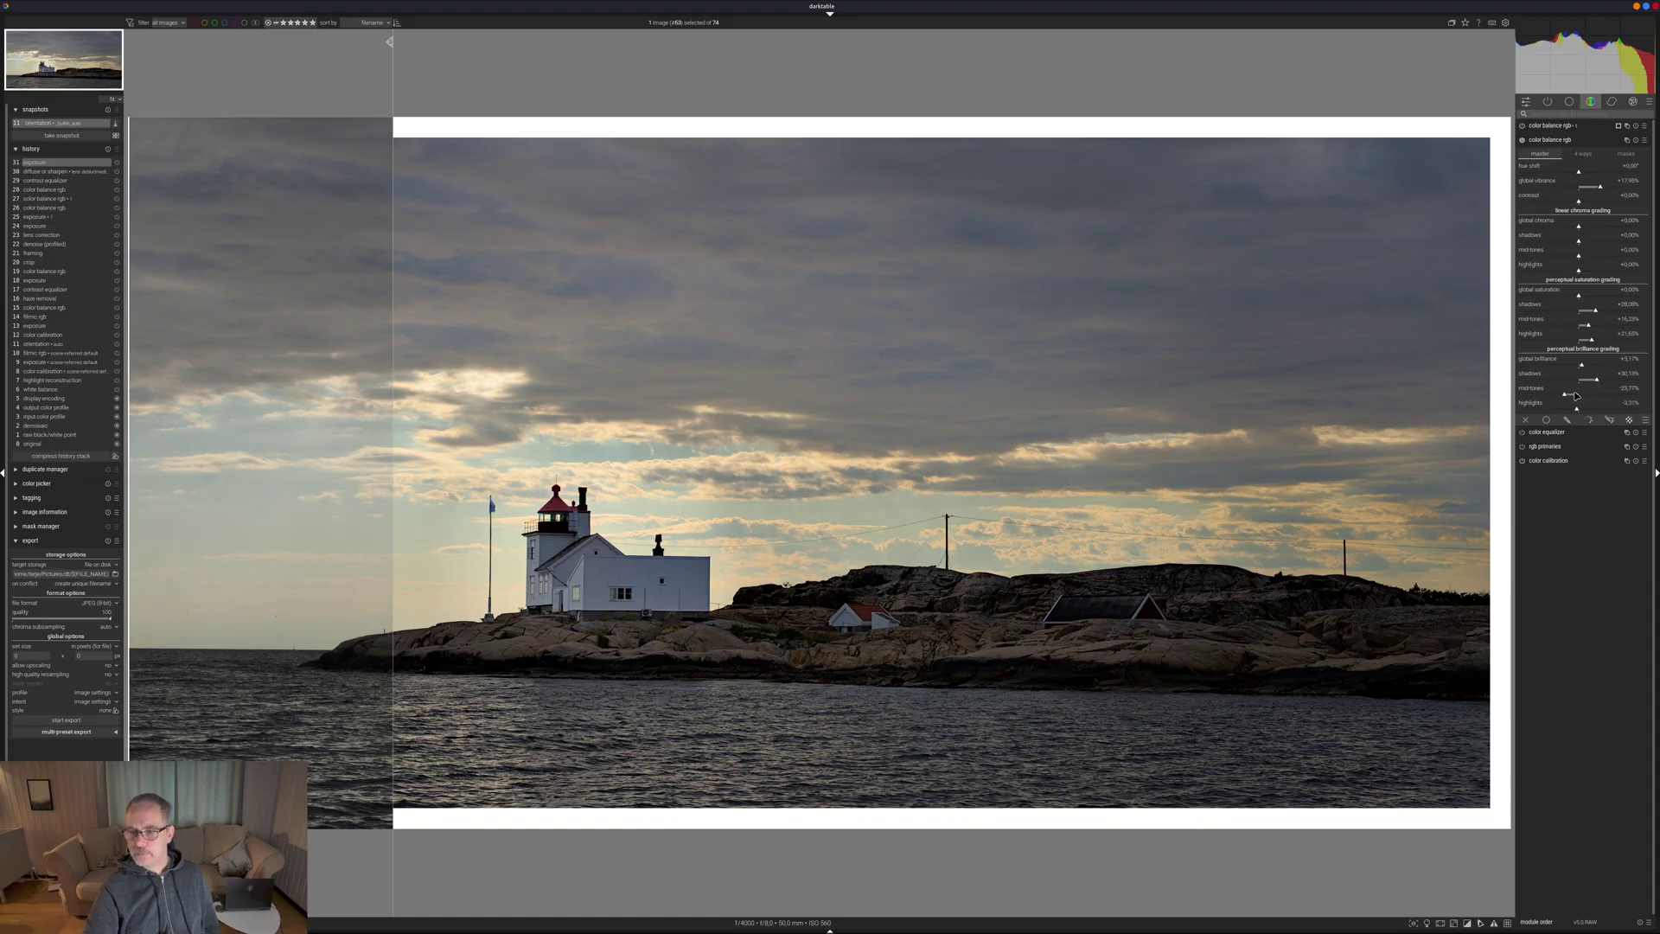
pyautogui.scroll(-3, 1567, 398)
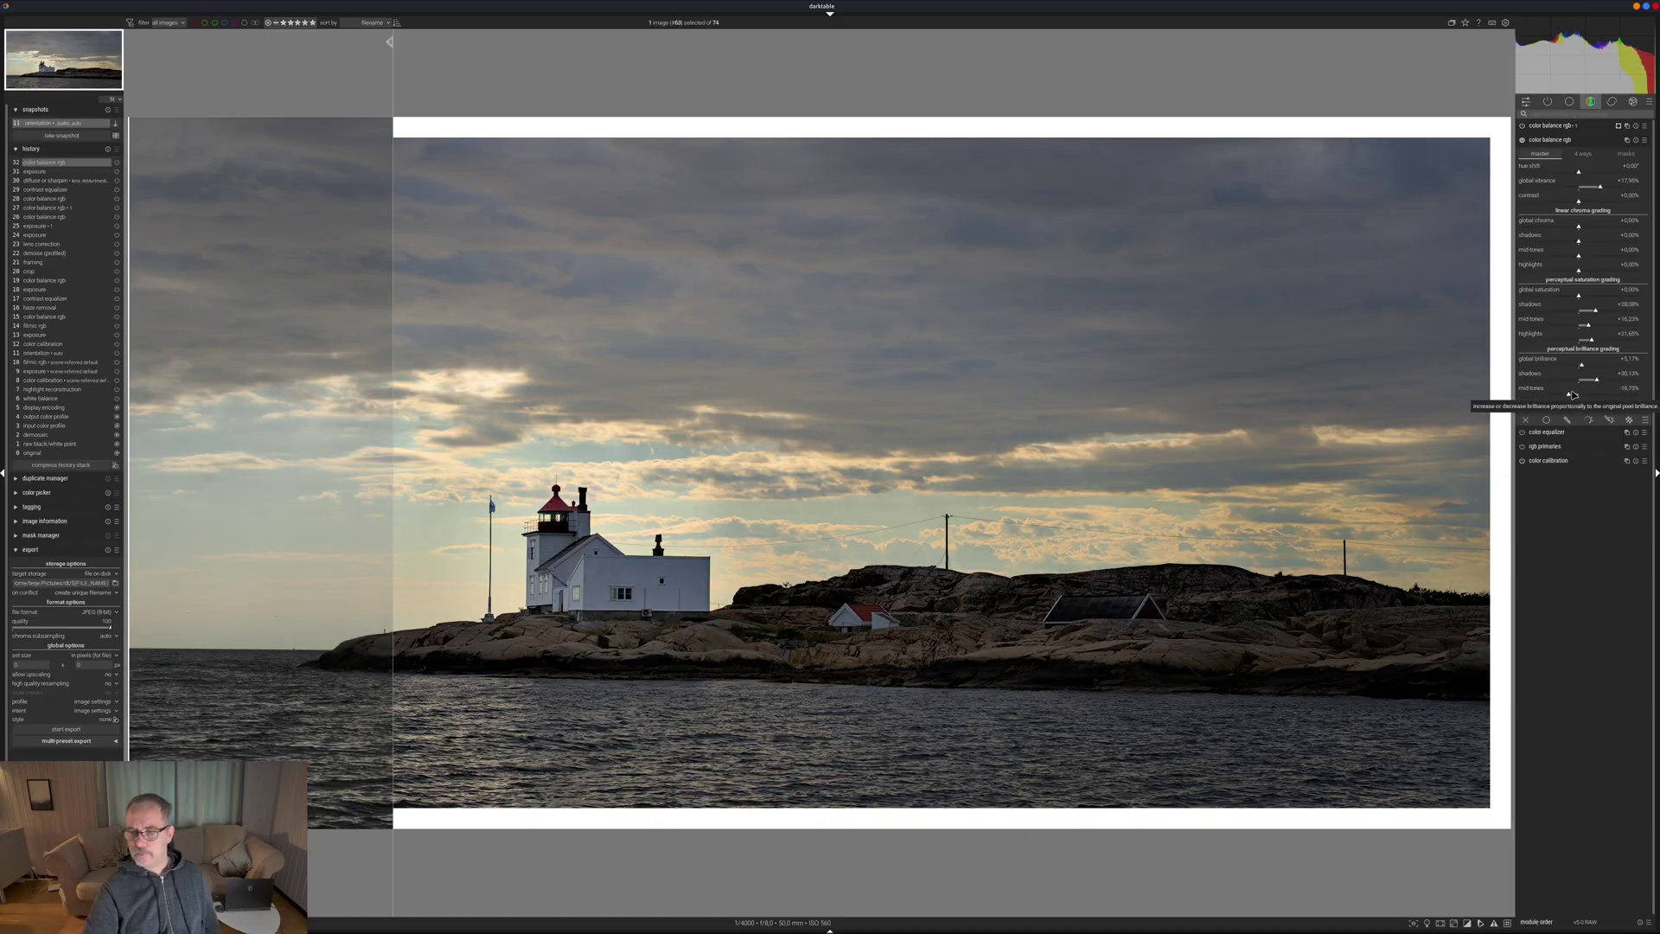
pyautogui.scroll(-3, 1596, 382)
pyautogui.scroll(2, 1599, 382)
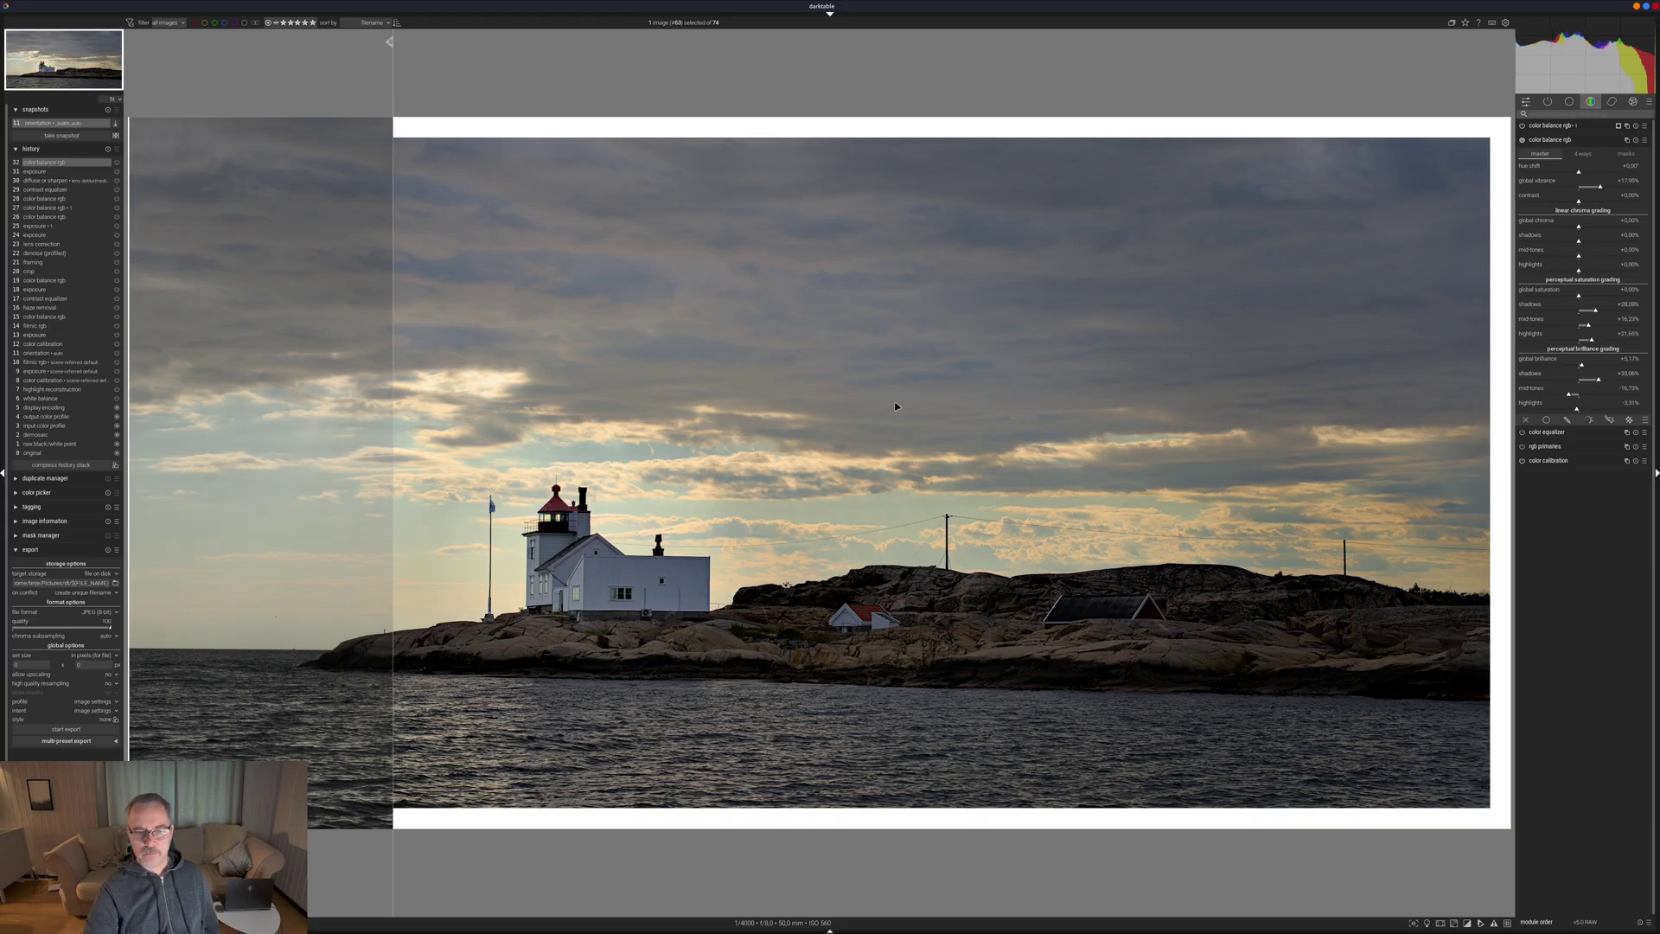
# - Compare against the snapshot, turn the split off, and check the orientation step before returning to the latest edit
pyautogui.moveTo(1476, 439); pyautogui.dragTo(630, 564)
pyautogui.click(60, 123)
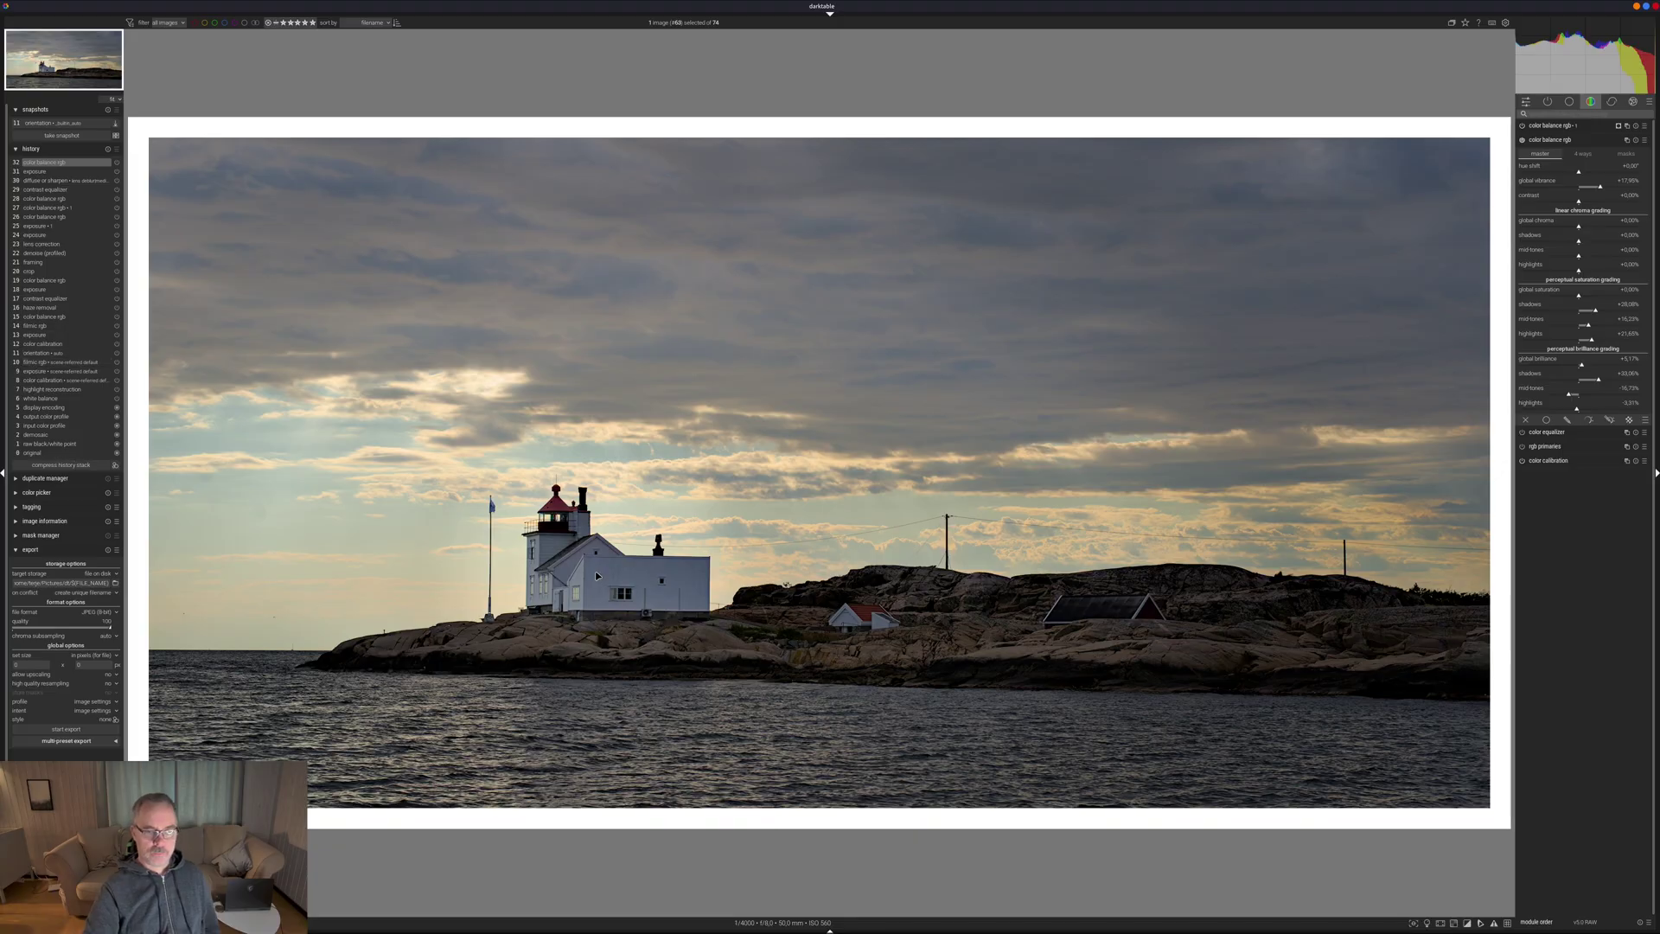
pyautogui.click(71, 354)
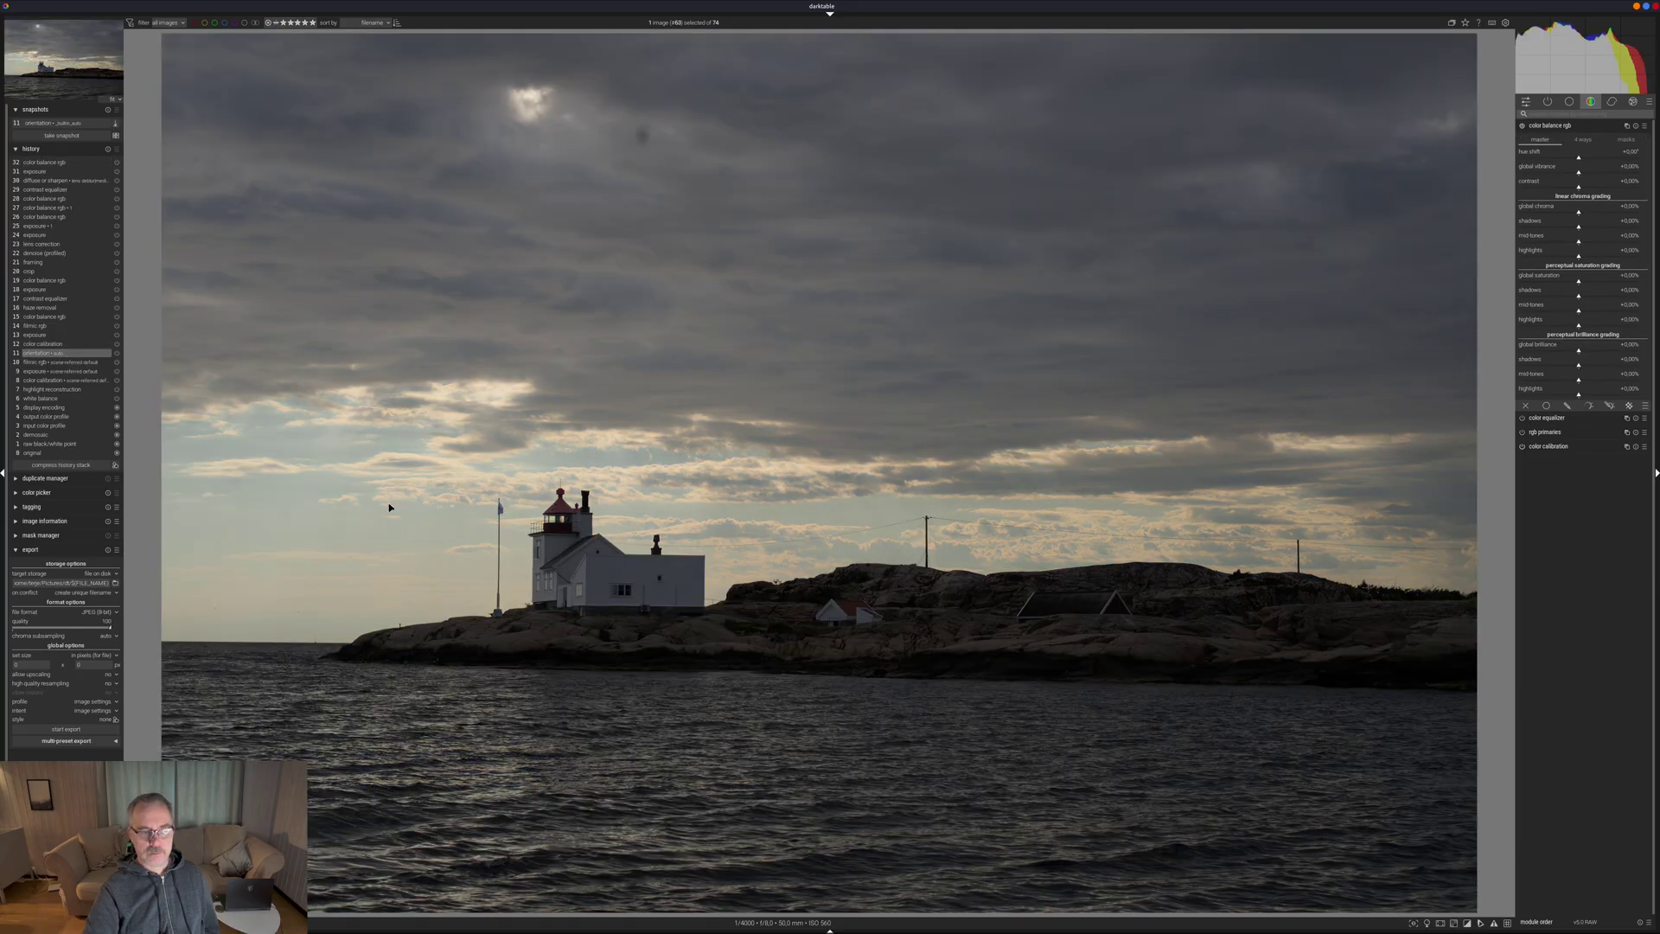
pyautogui.click(48, 162)
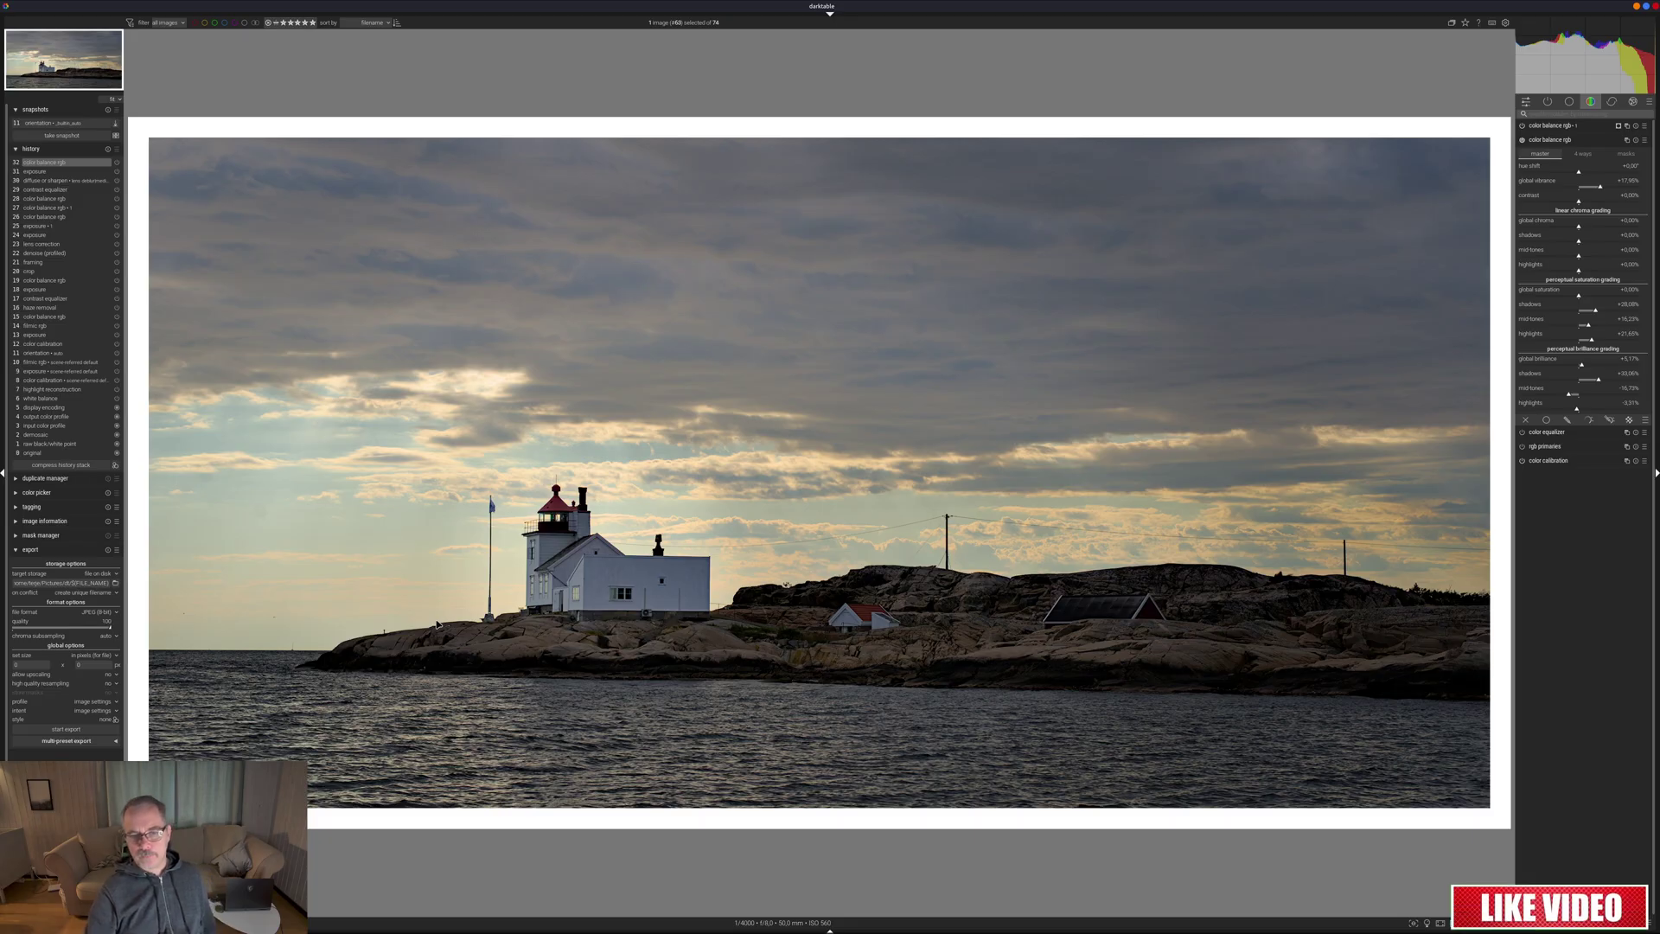
# - Open color equalizer and shift its node placement to +7°, leaving the orange hue unchanged
pyautogui.click(1559, 143)
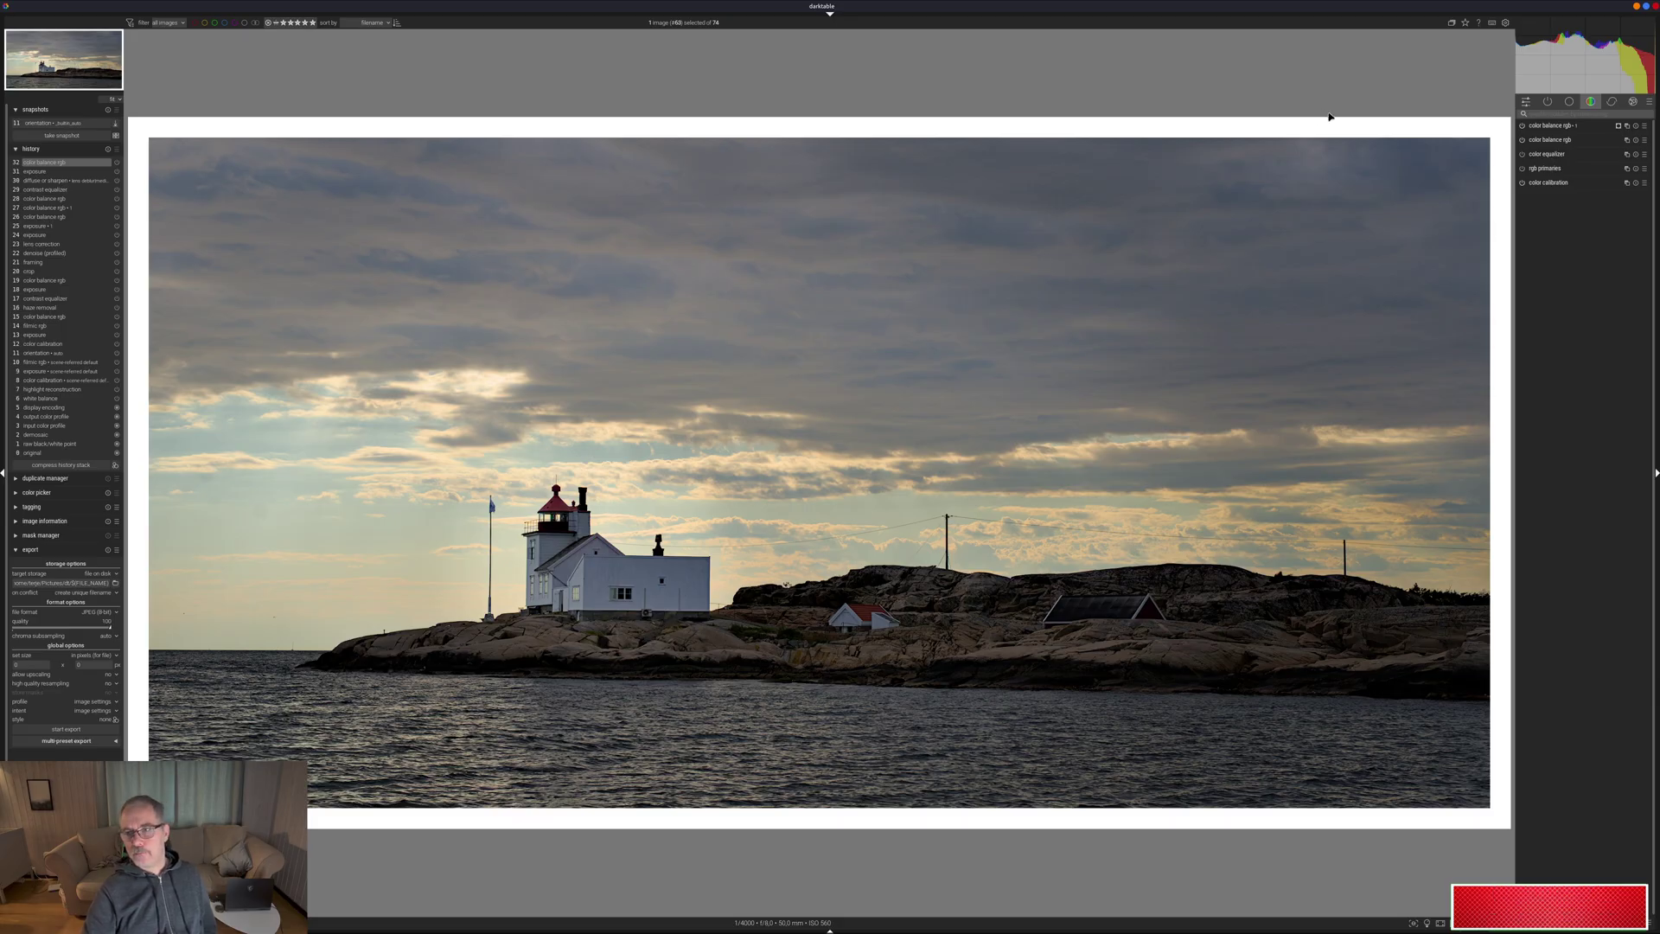
pyautogui.click(1568, 153)
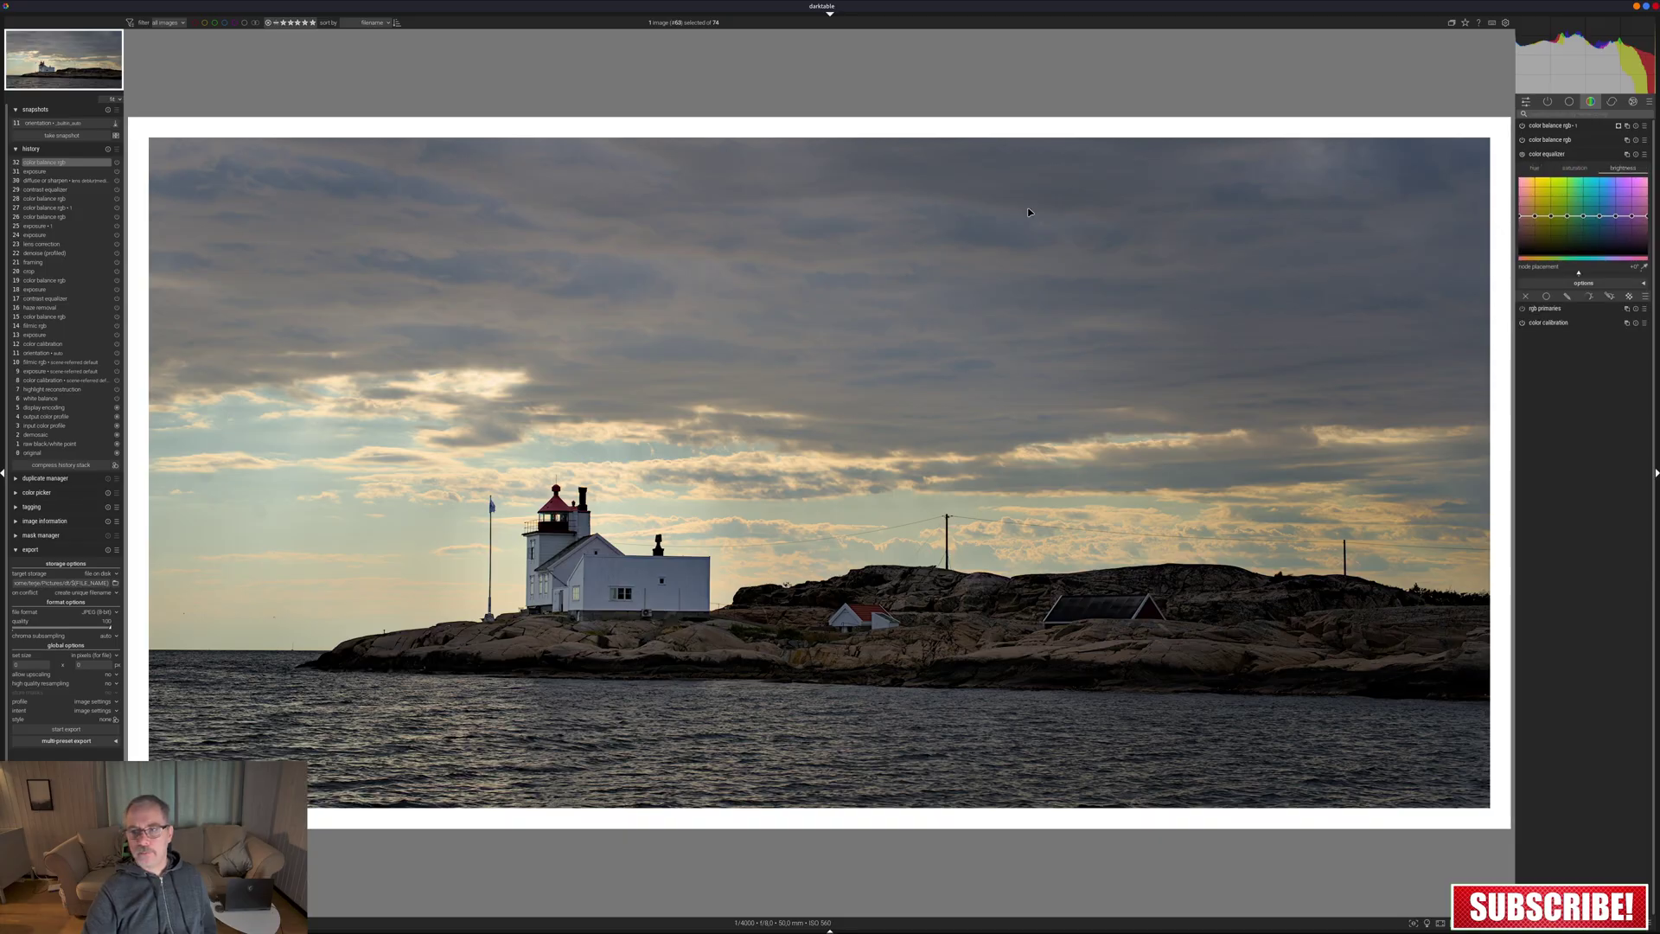
pyautogui.scroll(-2, 819, 472)
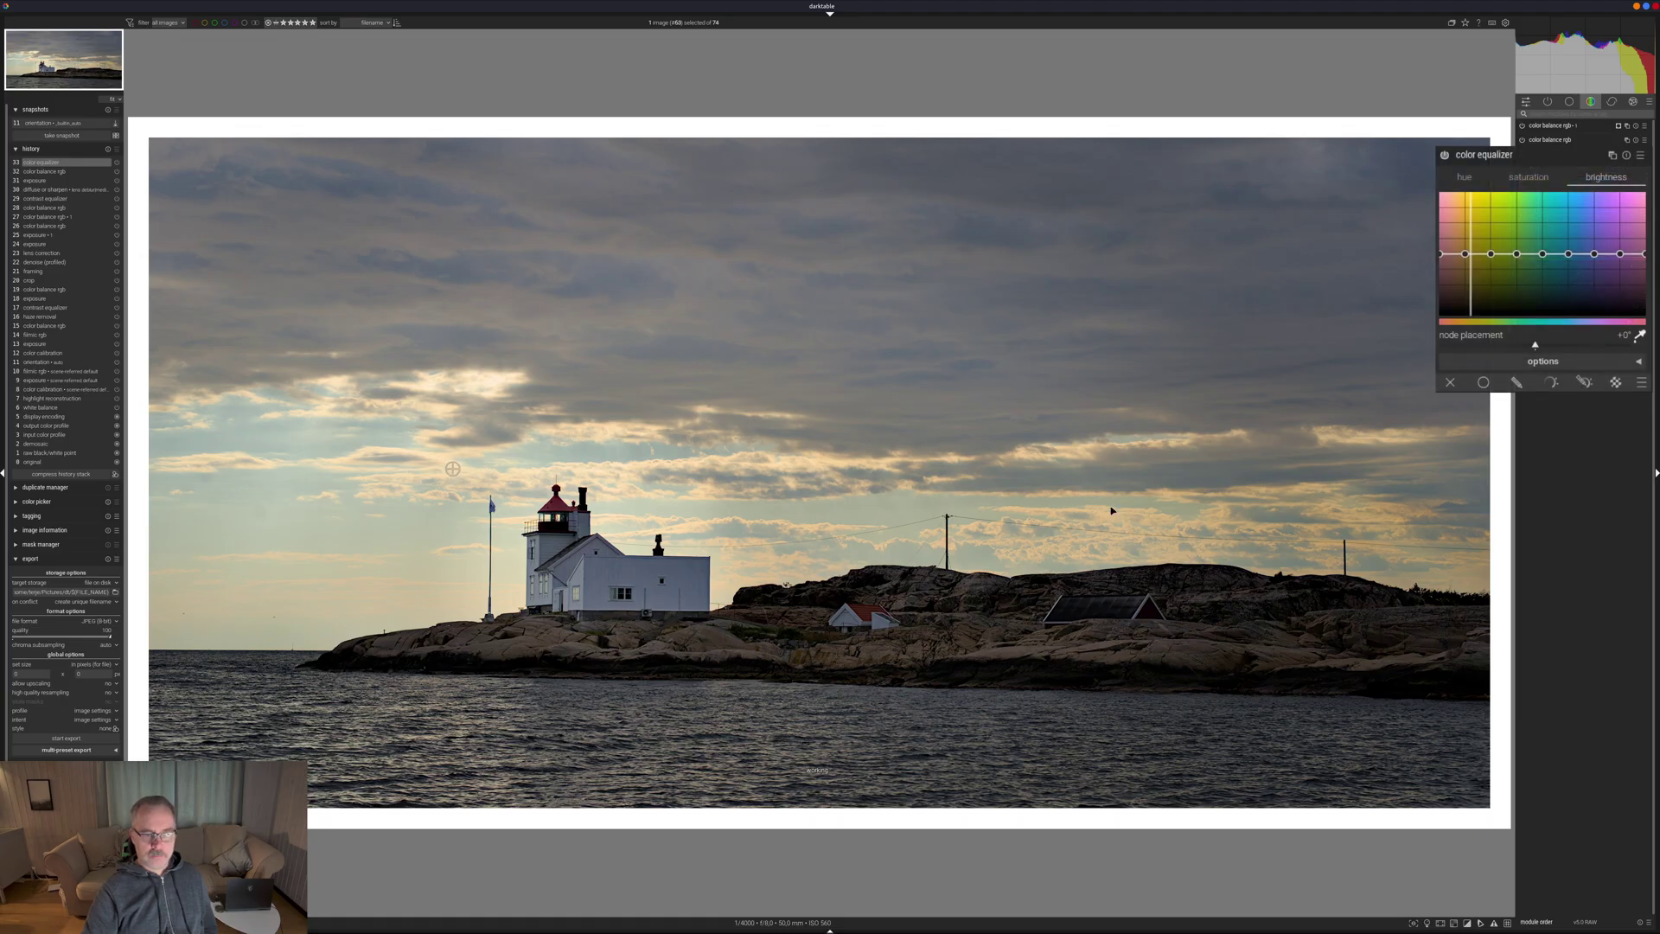
pyautogui.click(1469, 181)
pyautogui.scroll(1, 1538, 346)
pyautogui.moveTo(1540, 347); pyautogui.dragTo(1567, 348)
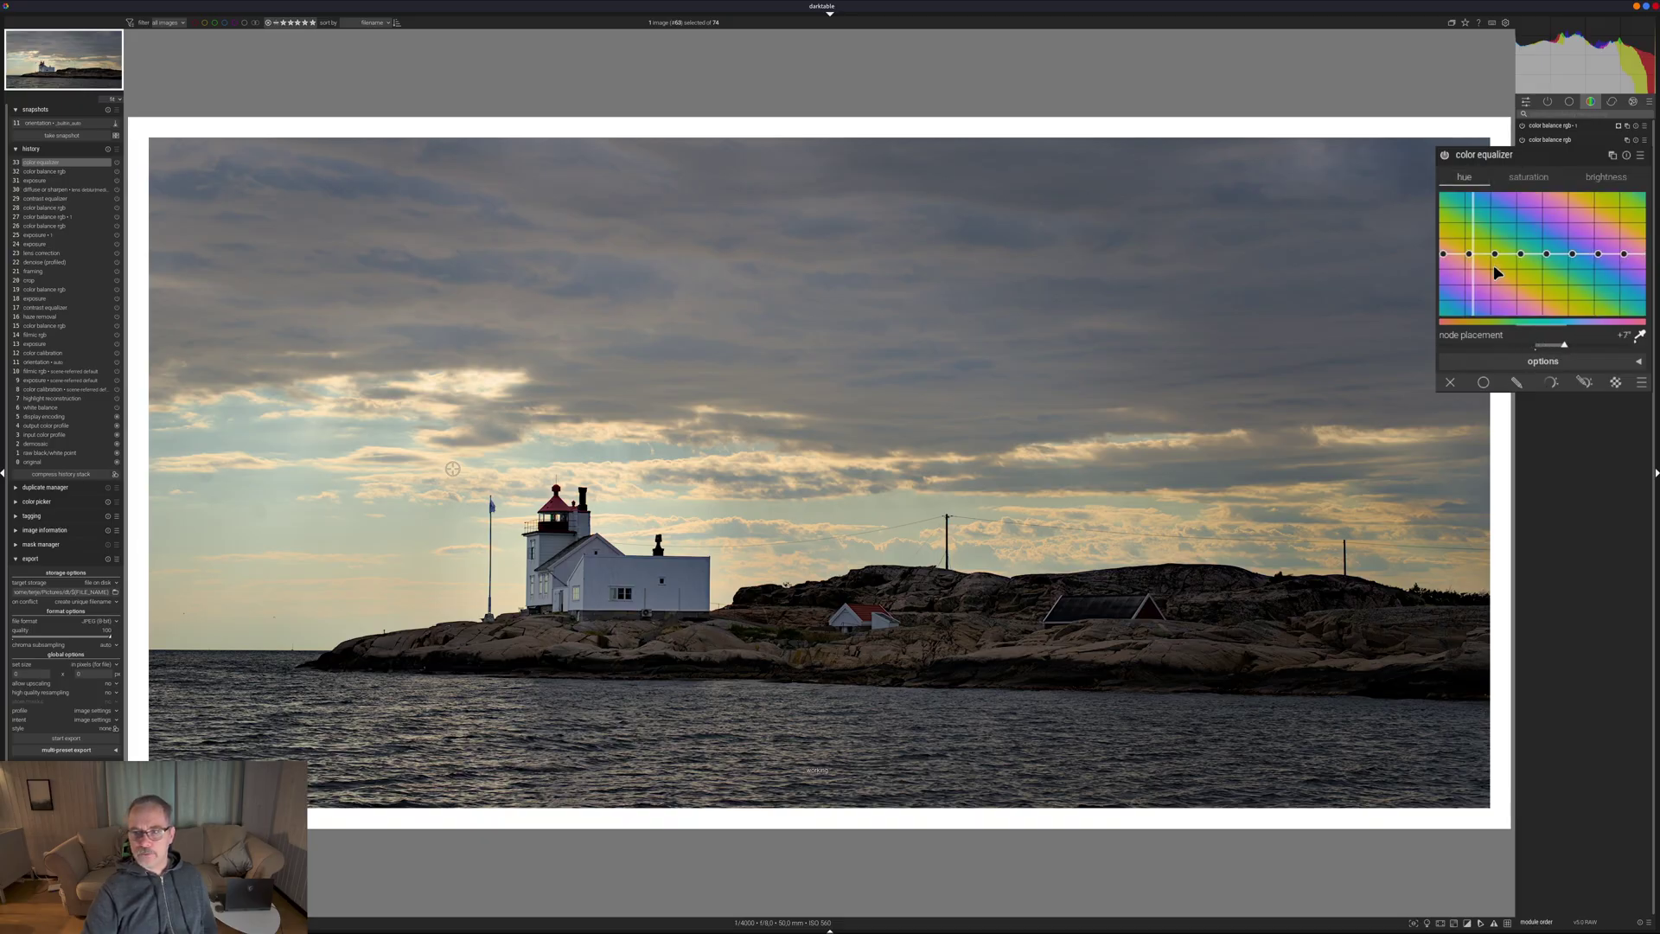
pyautogui.moveTo(1469, 255); pyautogui.dragTo(1471, 265)
pyautogui.moveTo(1469, 261); pyautogui.dragTo(1470, 256)
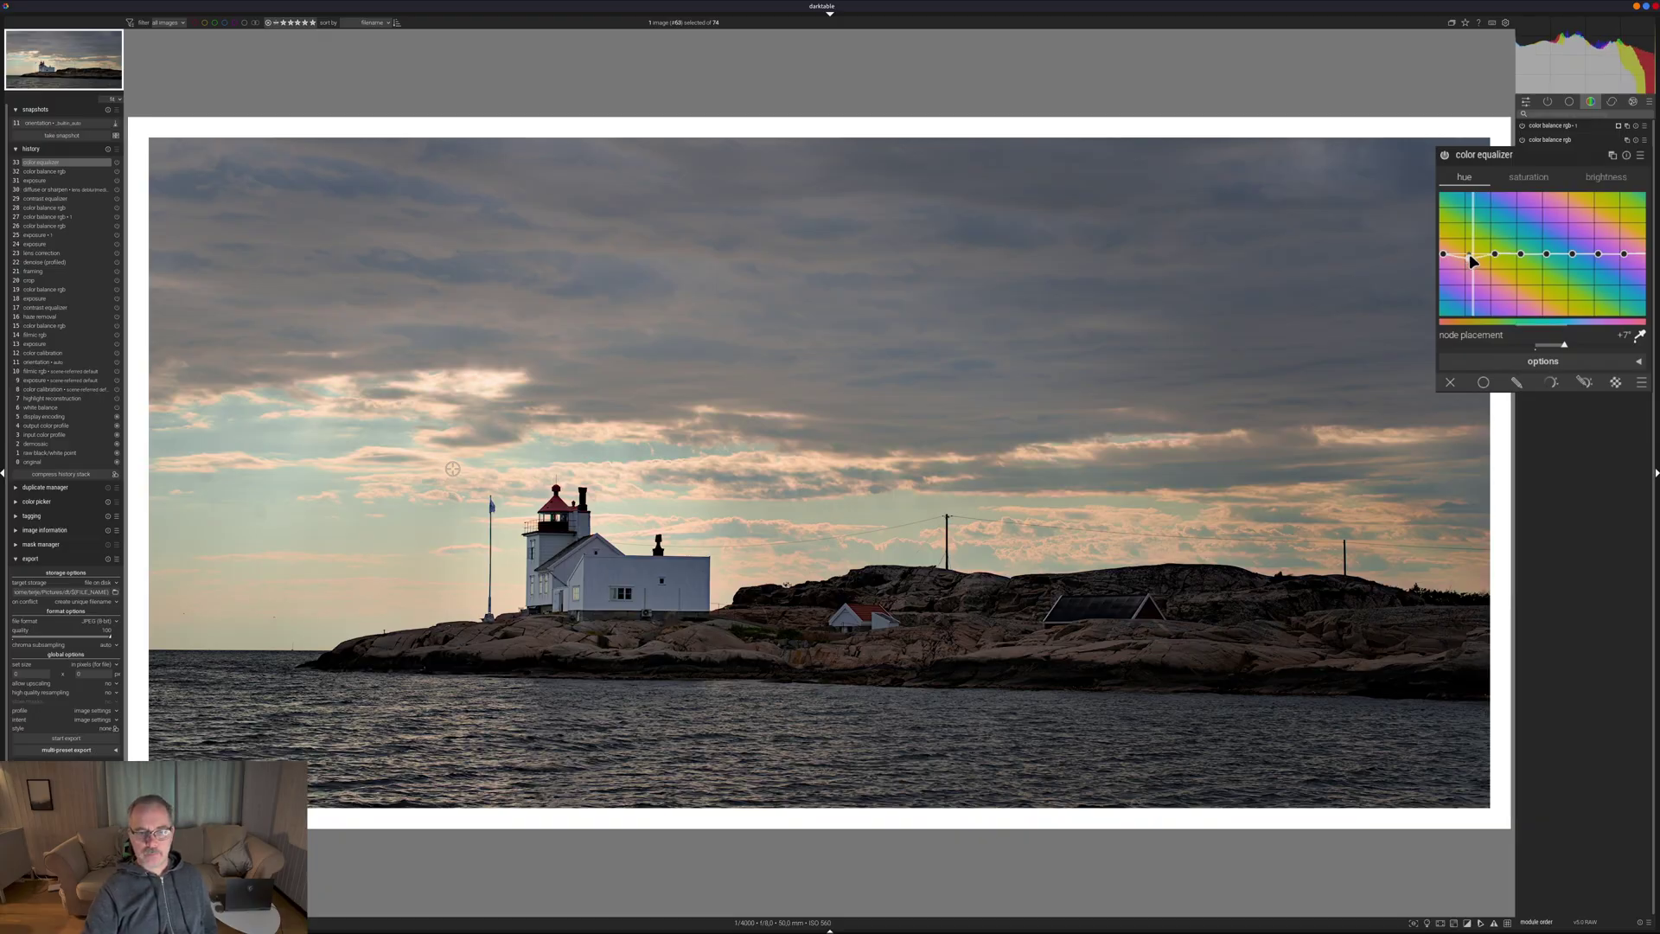
# - Boost saturation of the warm orange tones on the color equalizer saturation curve
pyautogui.click(1529, 177)
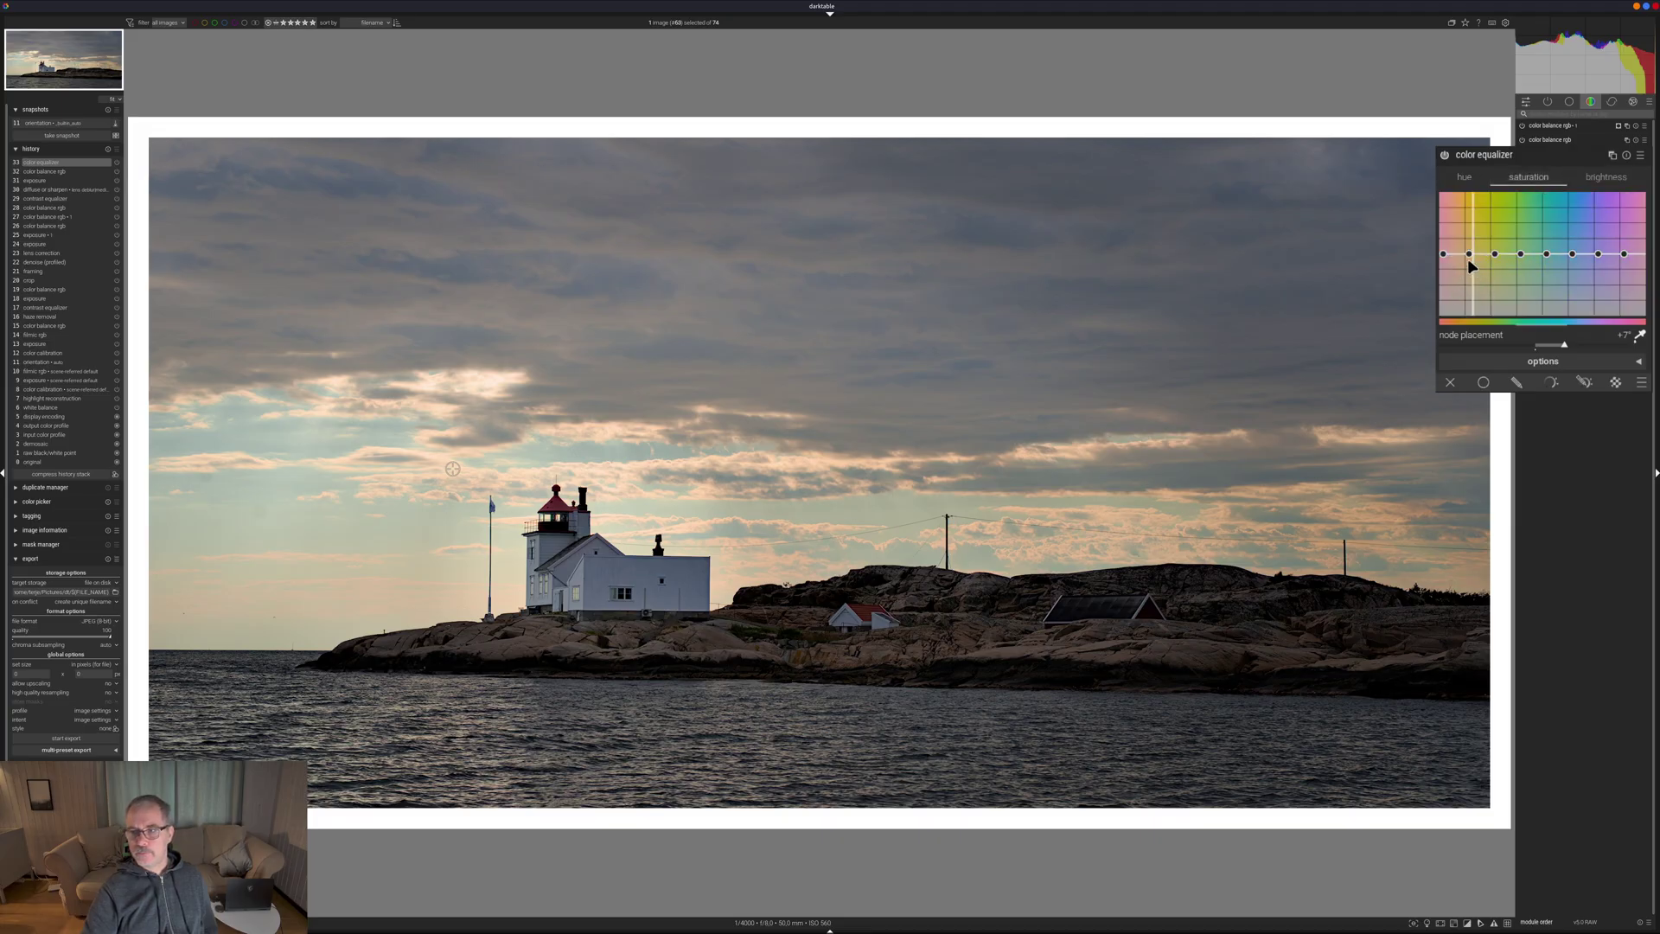
pyautogui.moveTo(1471, 257); pyautogui.dragTo(1474, 252)
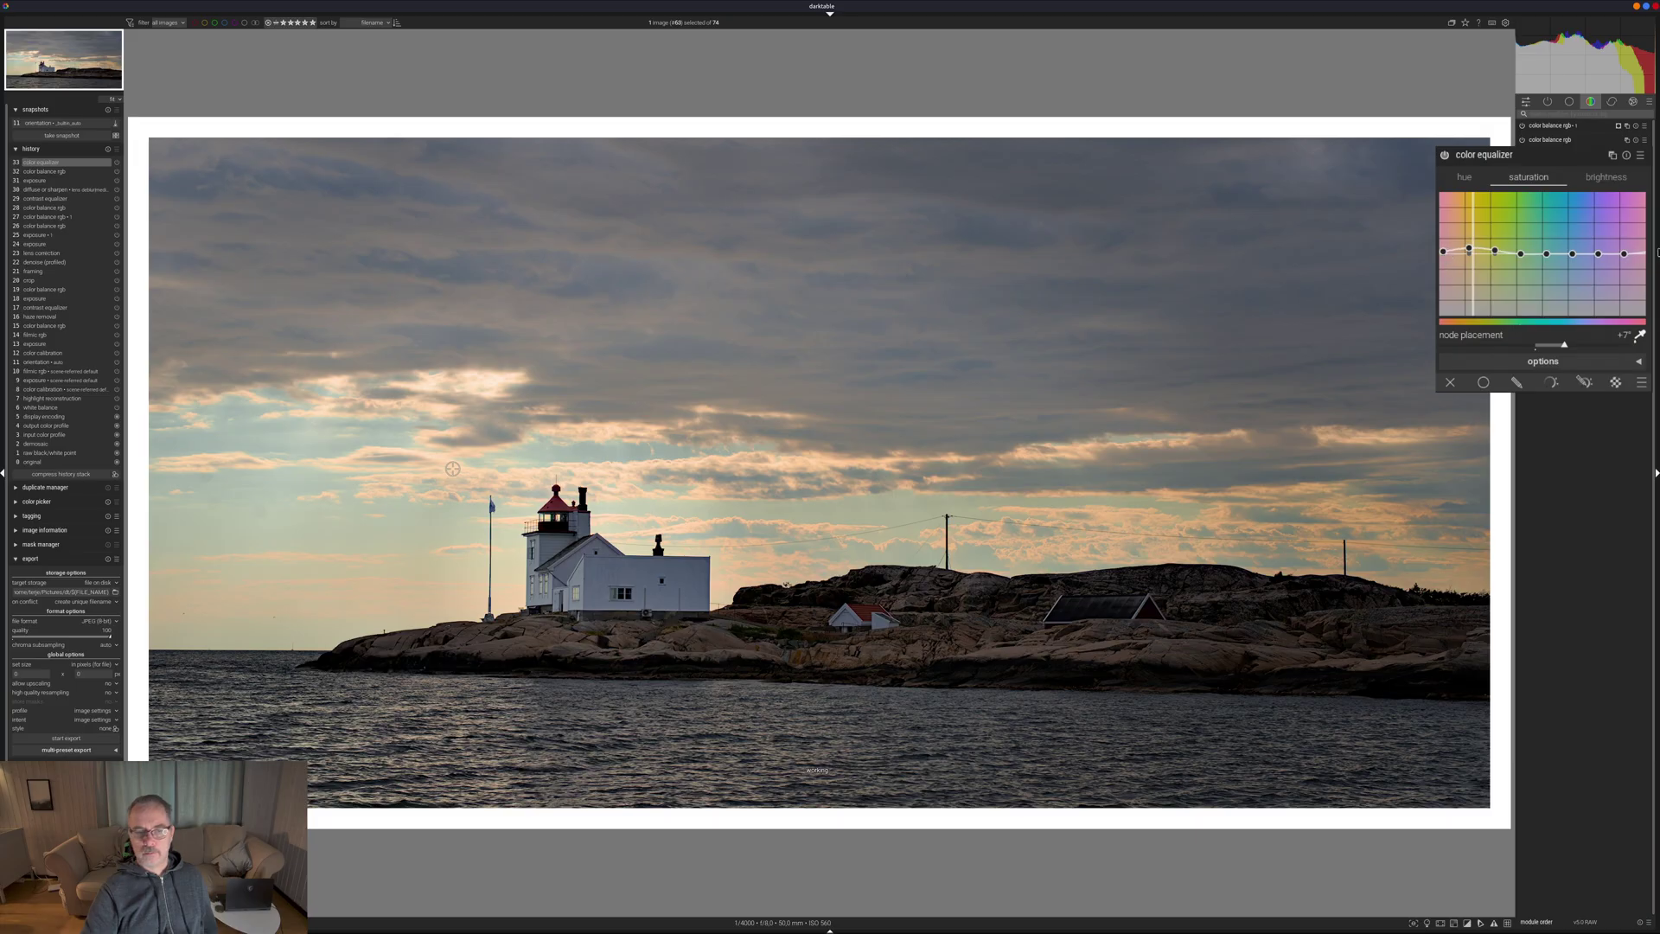
pyautogui.click(1600, 178)
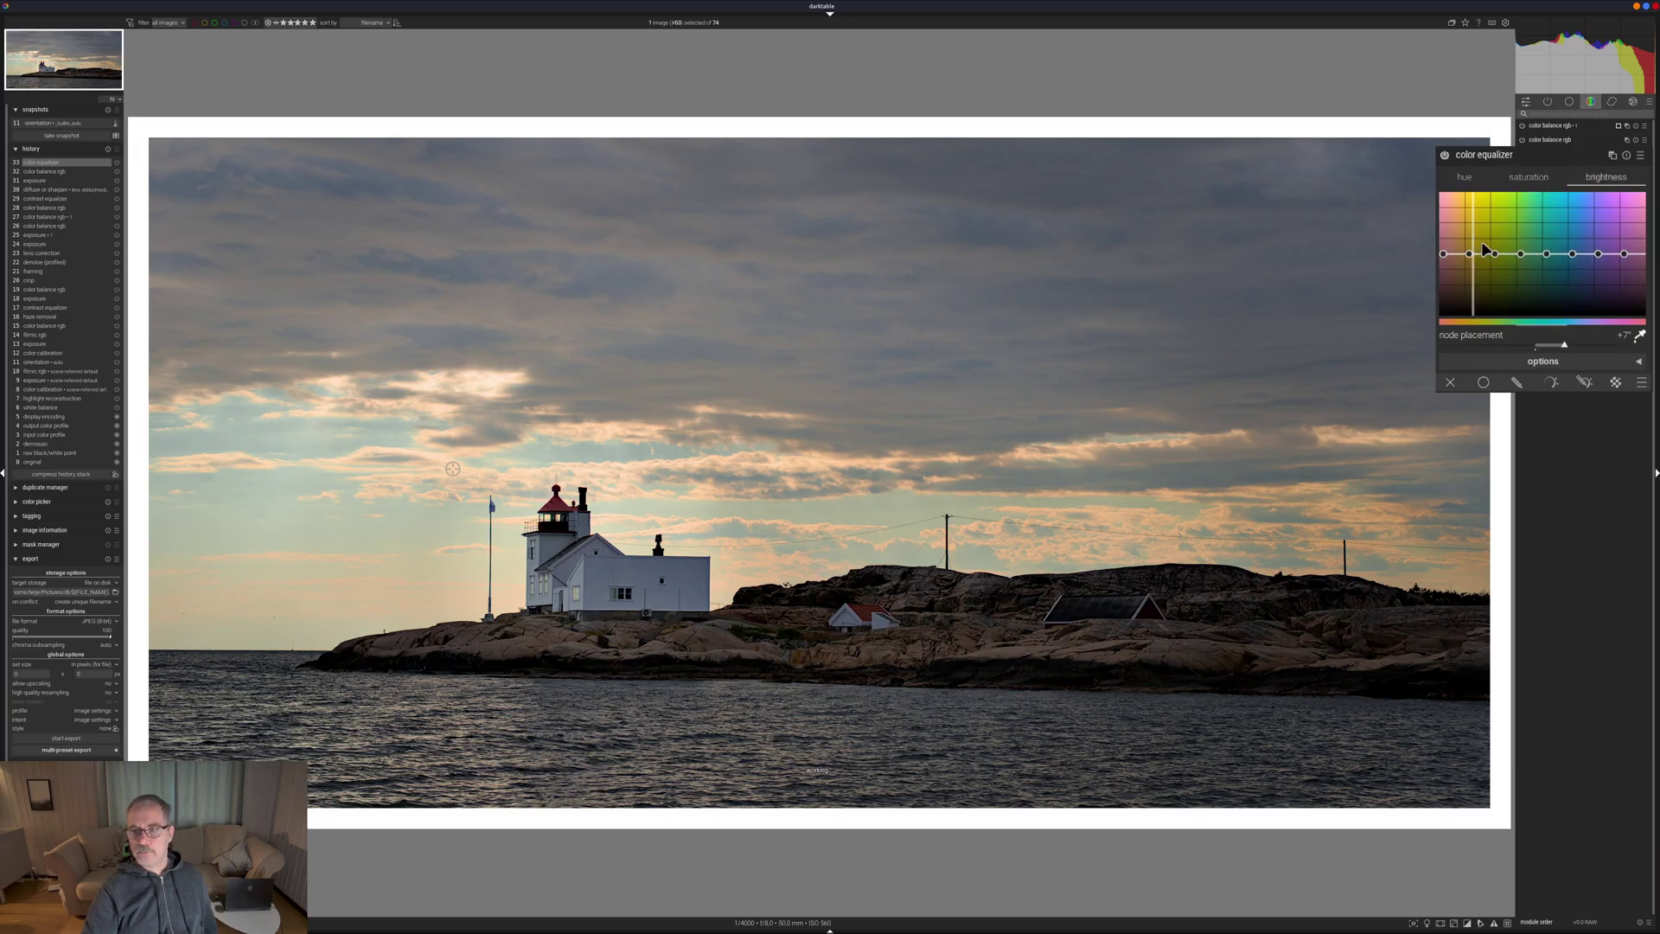
# - On the color equalizer brightness curve, darken the warm orange tones and slightly brighten the reds
pyautogui.scroll(1, 1475, 258)
pyautogui.moveTo(1475, 258); pyautogui.dragTo(1476, 266)
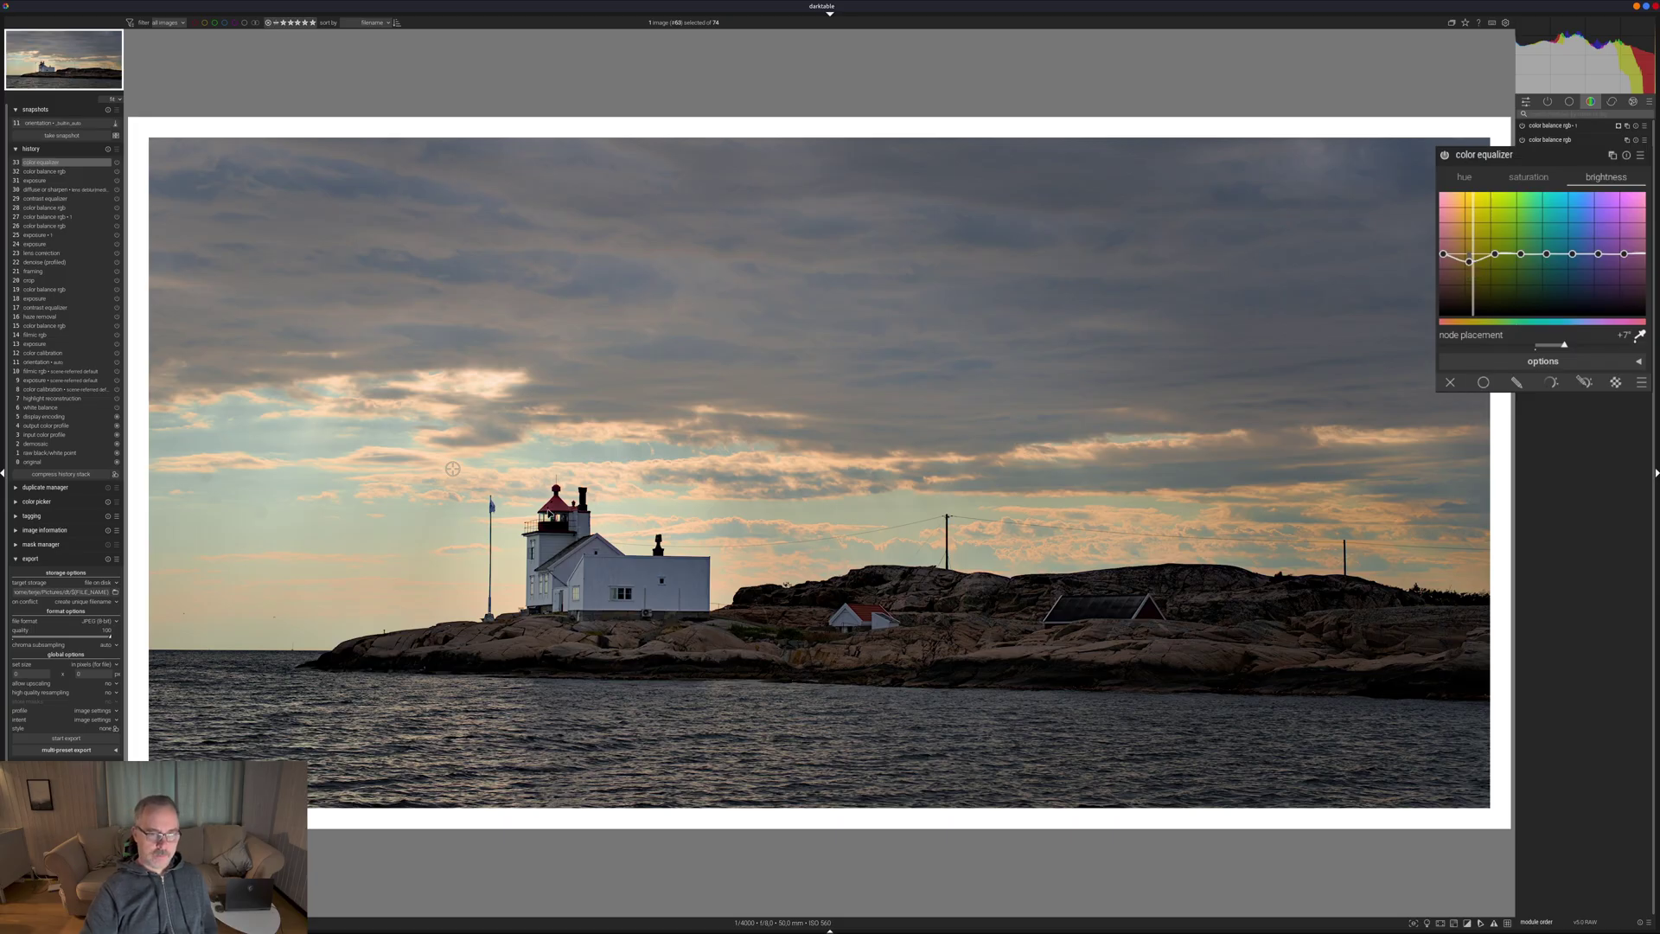
pyautogui.click(559, 505)
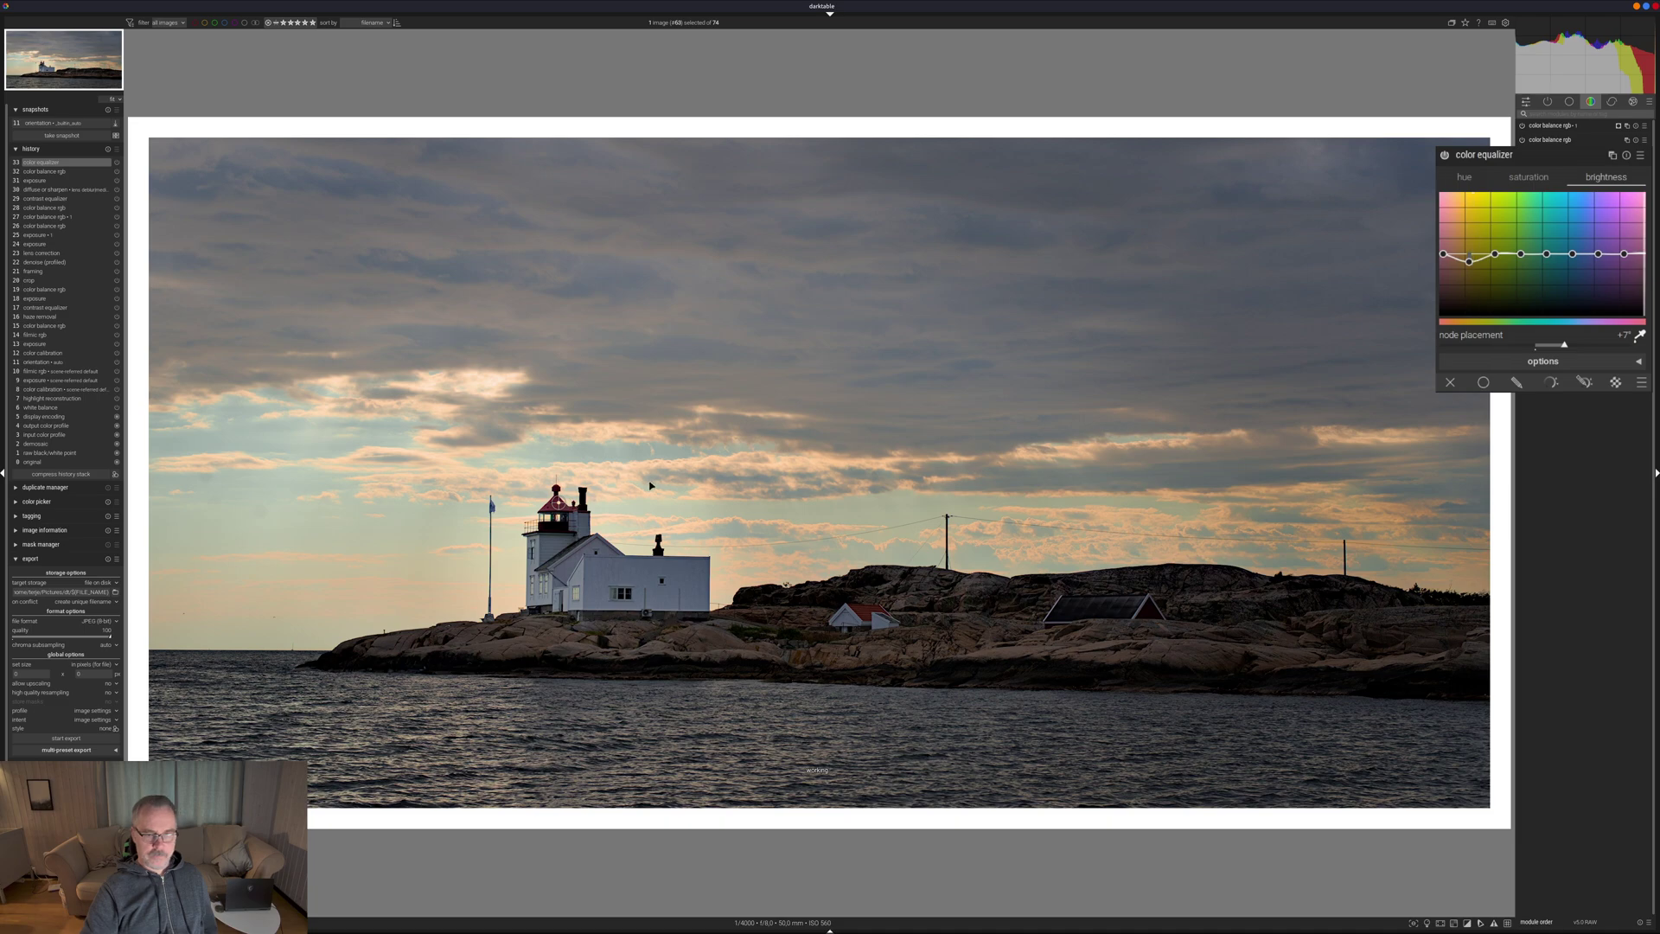
pyautogui.click(557, 504)
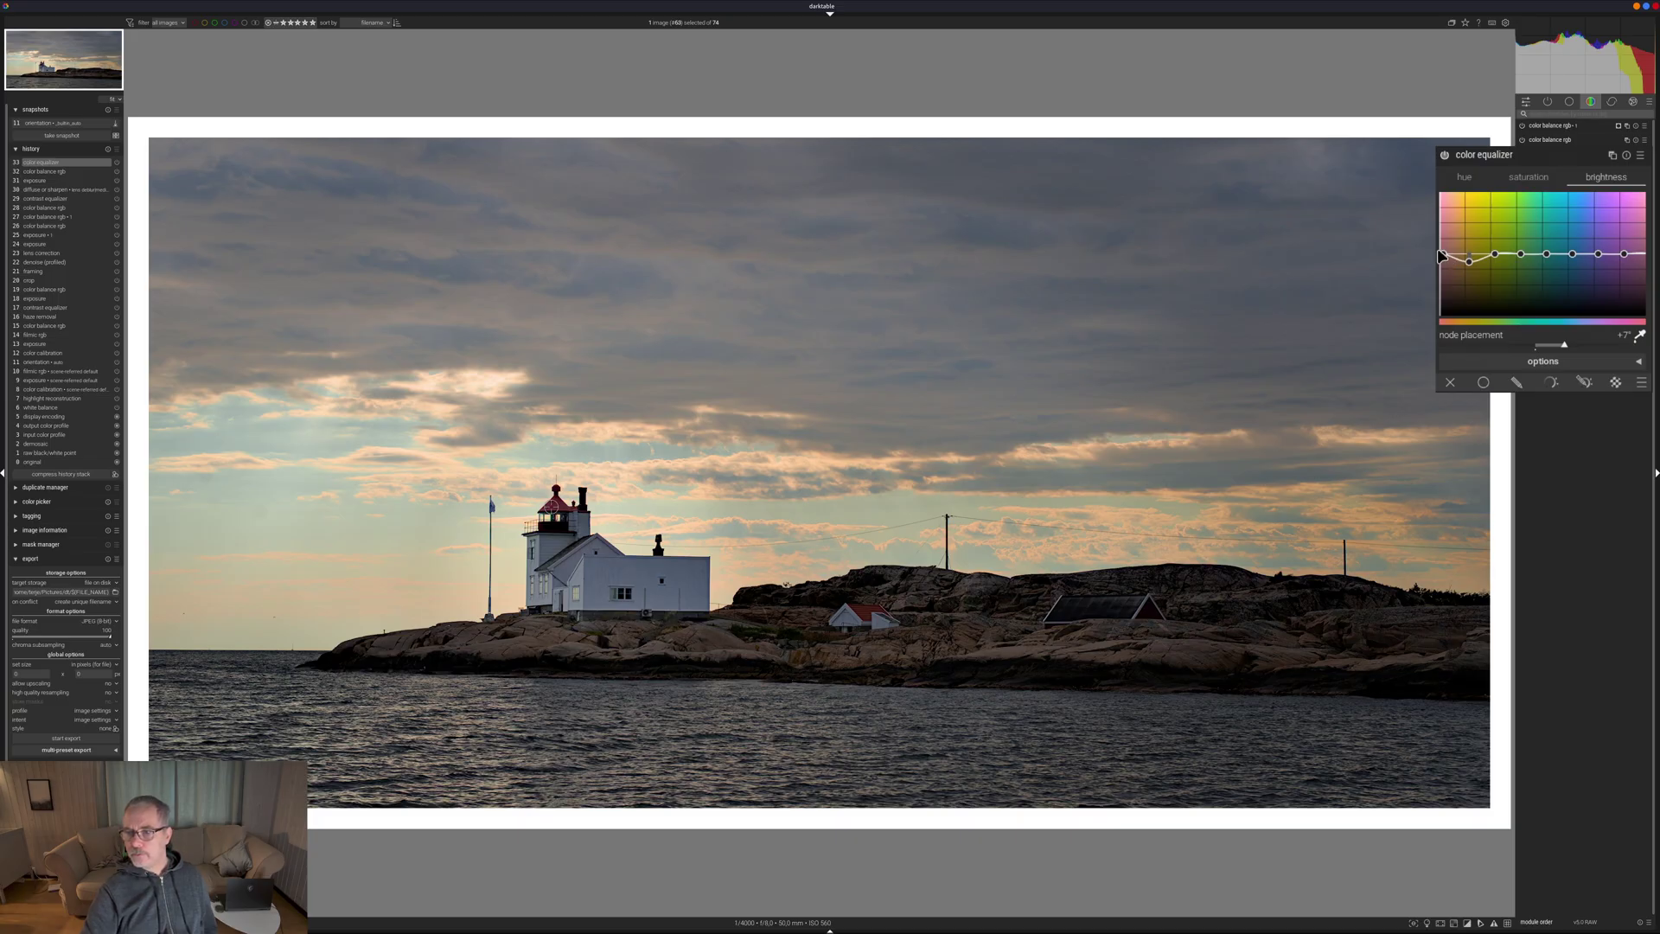
pyautogui.moveTo(1442, 253); pyautogui.dragTo(1440, 249)
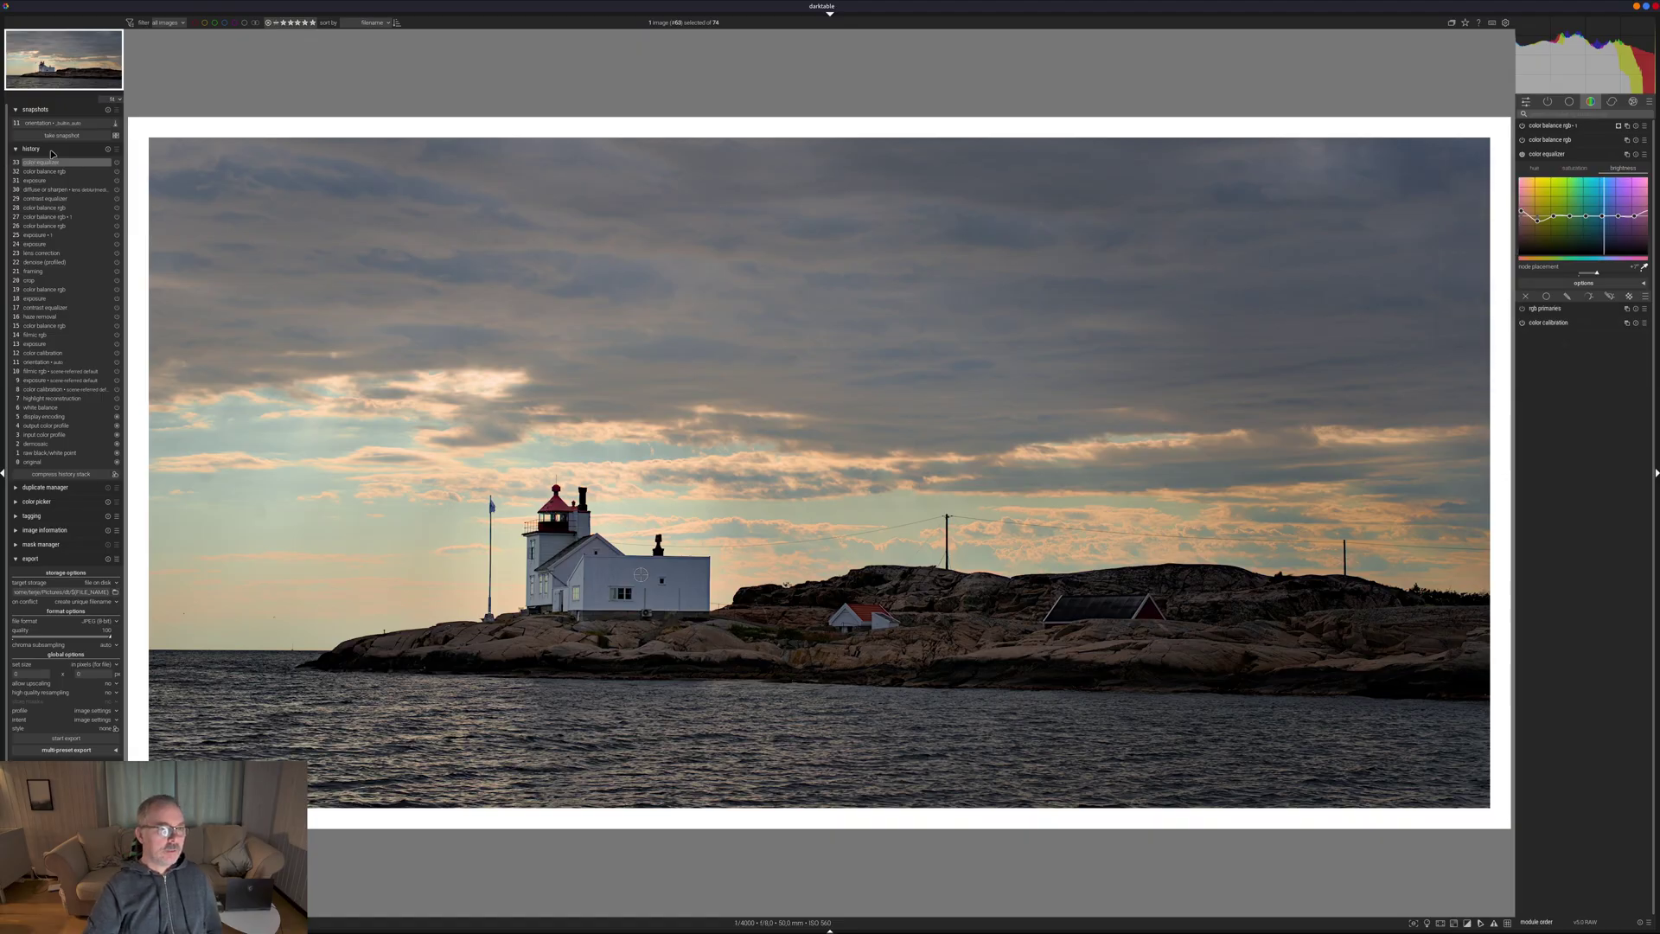
# - Select snapshot 11 and drag the split divider to compare the finished edit with it
pyautogui.click(62, 124)
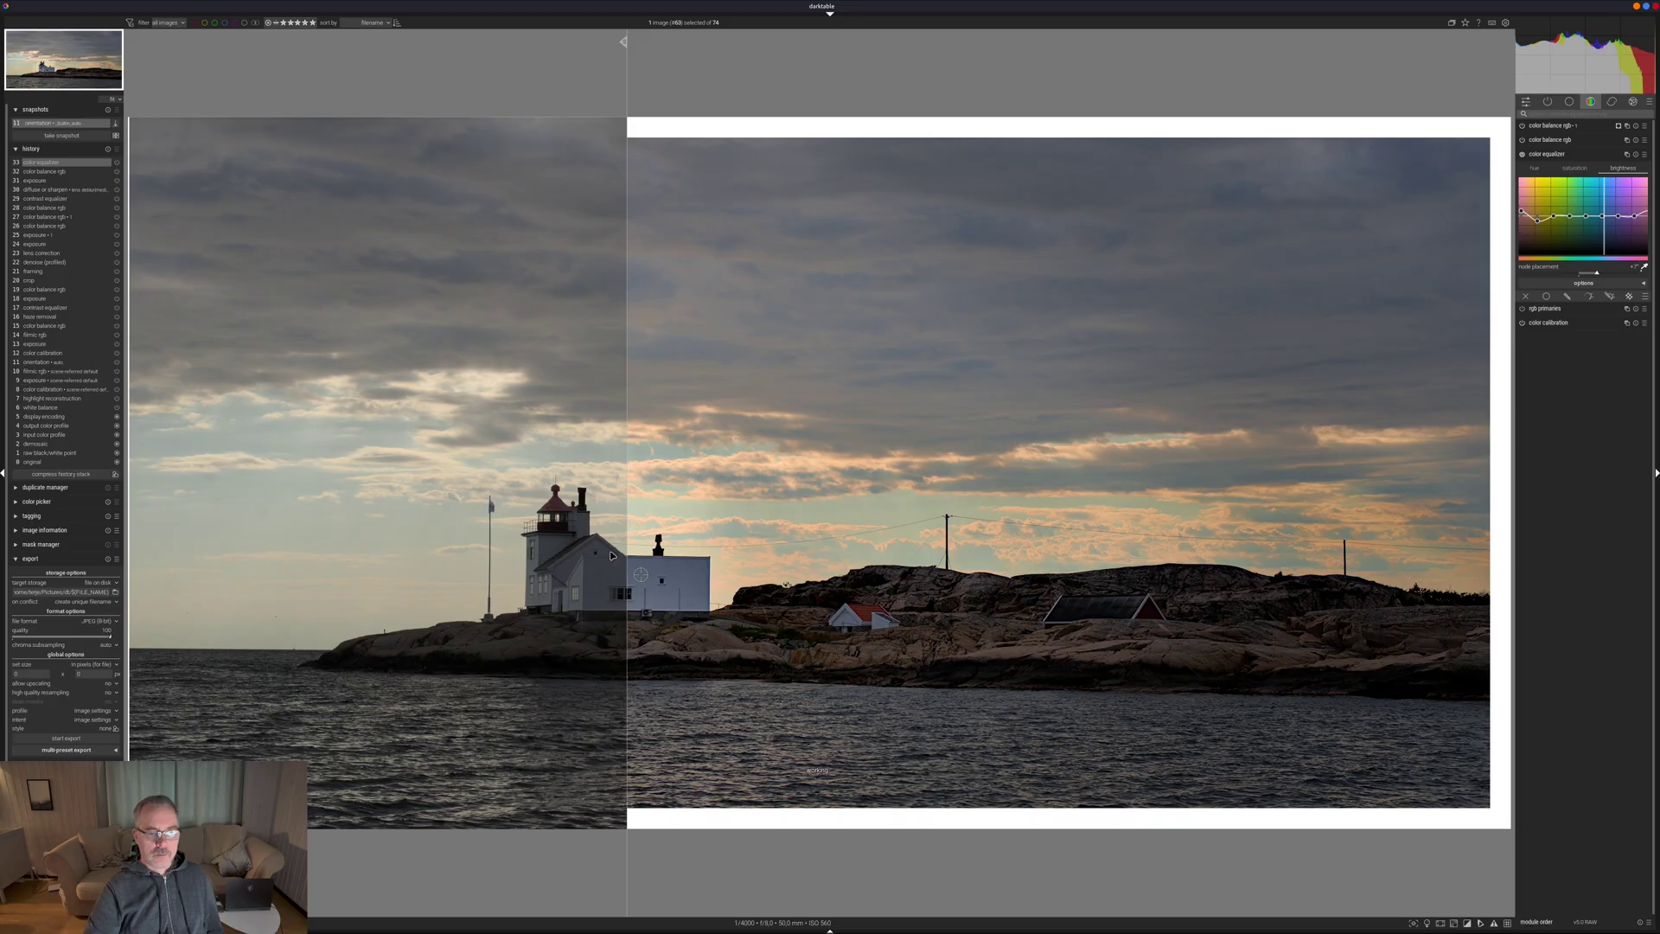
pyautogui.moveTo(629, 536); pyautogui.dragTo(262, 569)
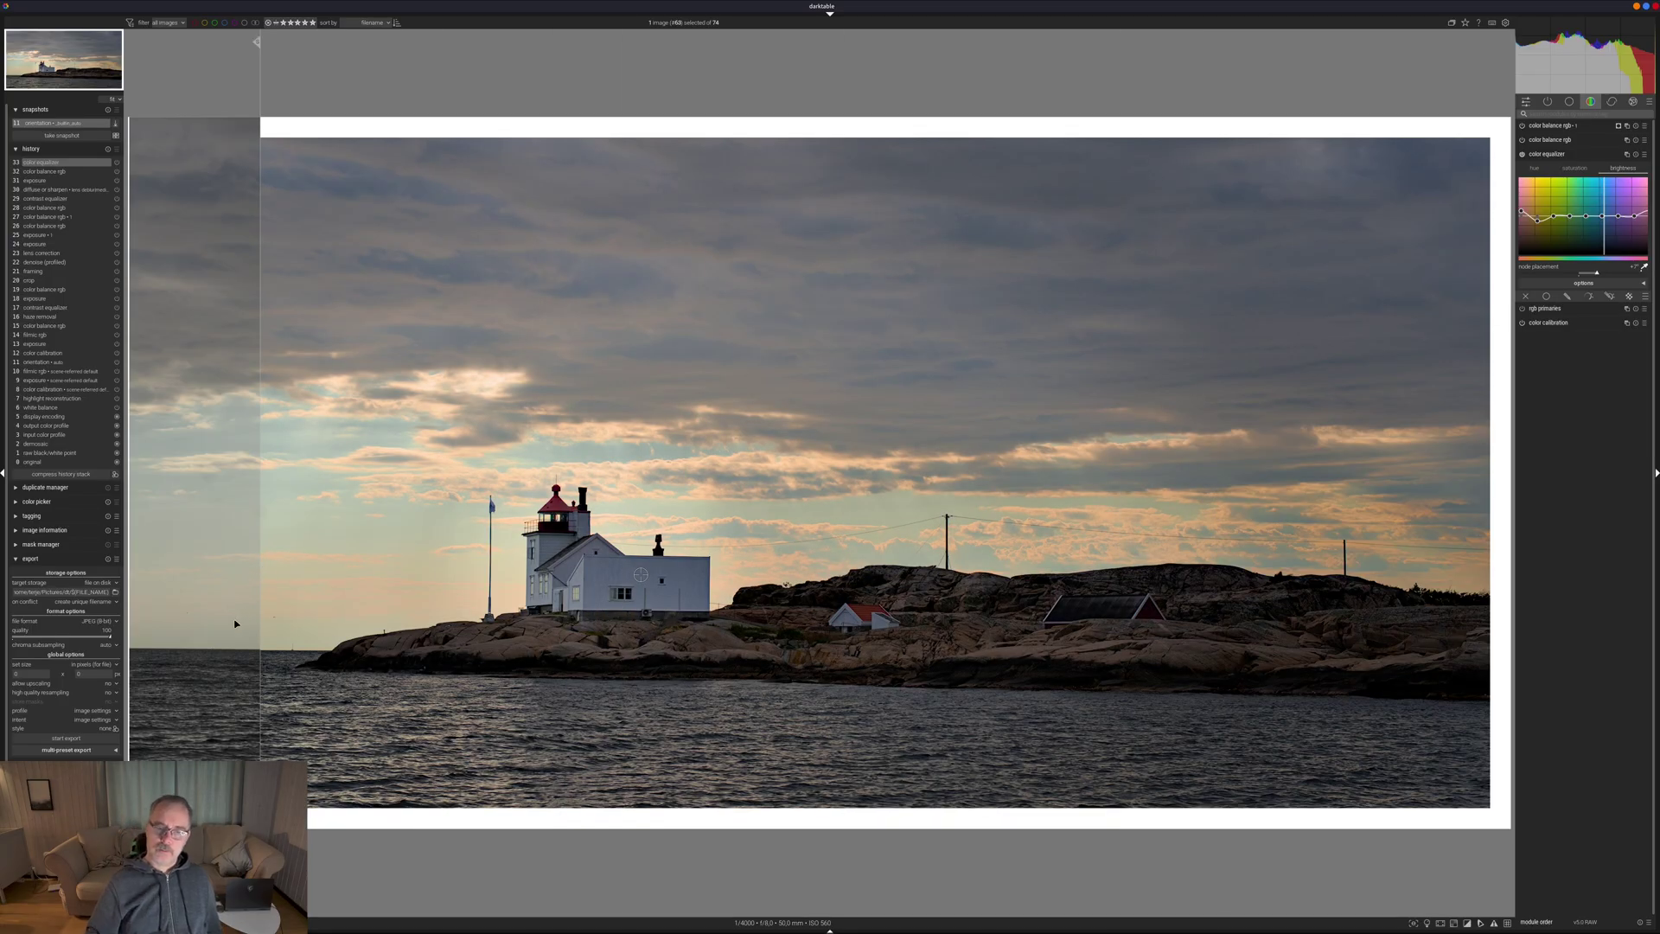